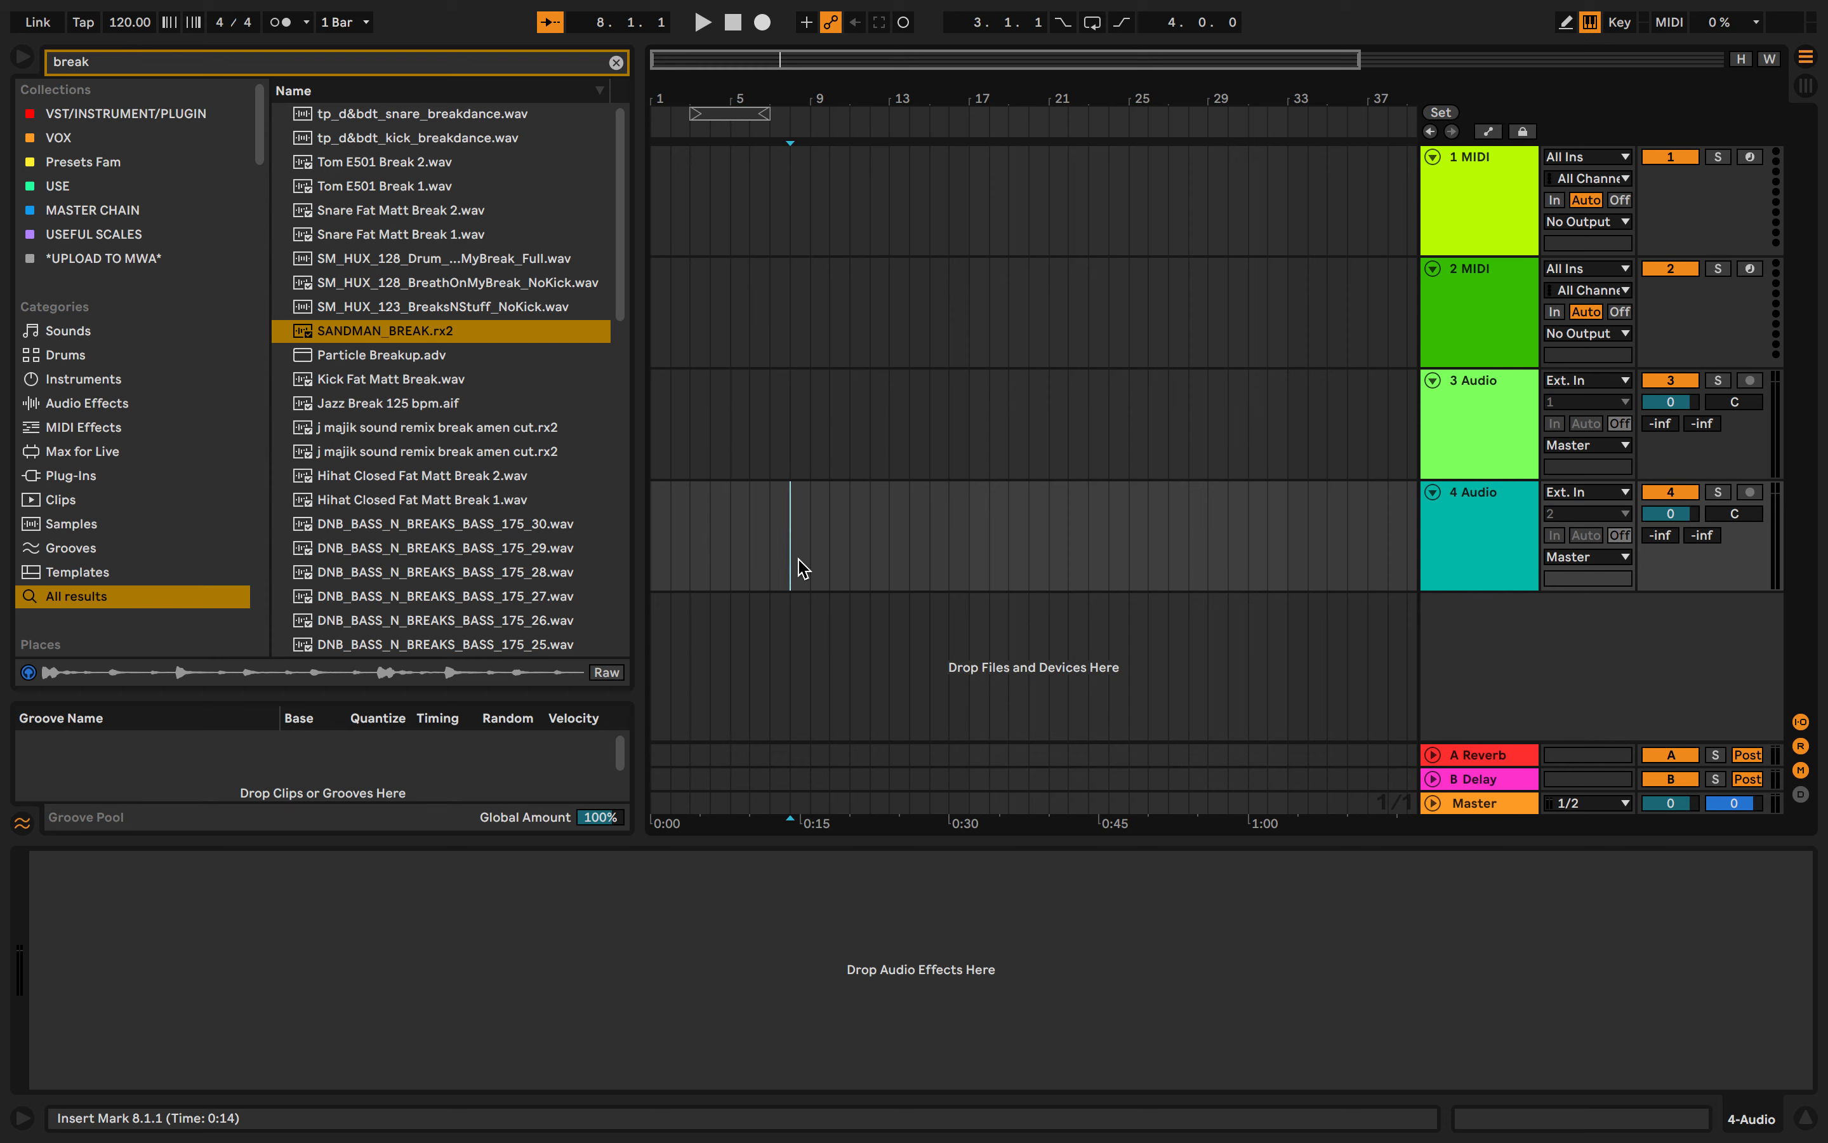
- Preview several break samples from the 'break' search results in the browser
left_click(388, 337)
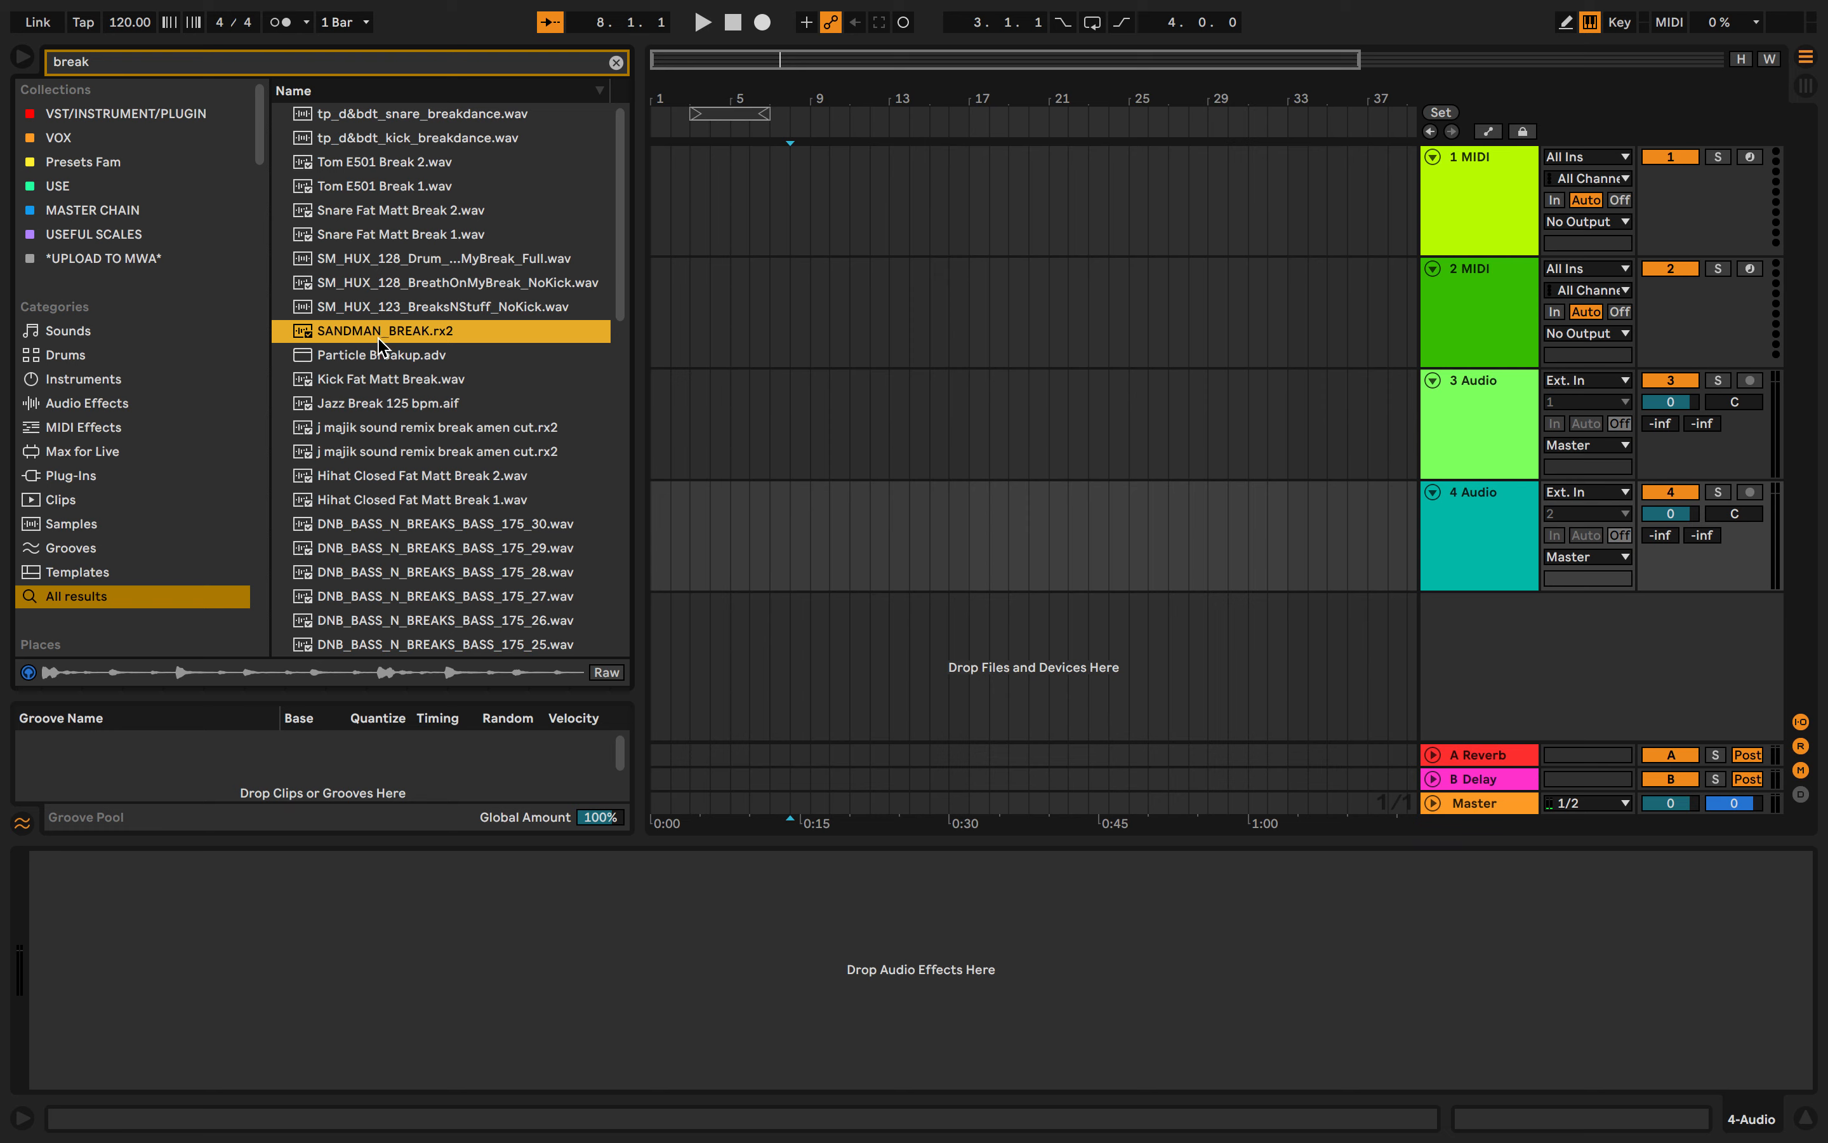
scroll(382, 346, "down", 10)
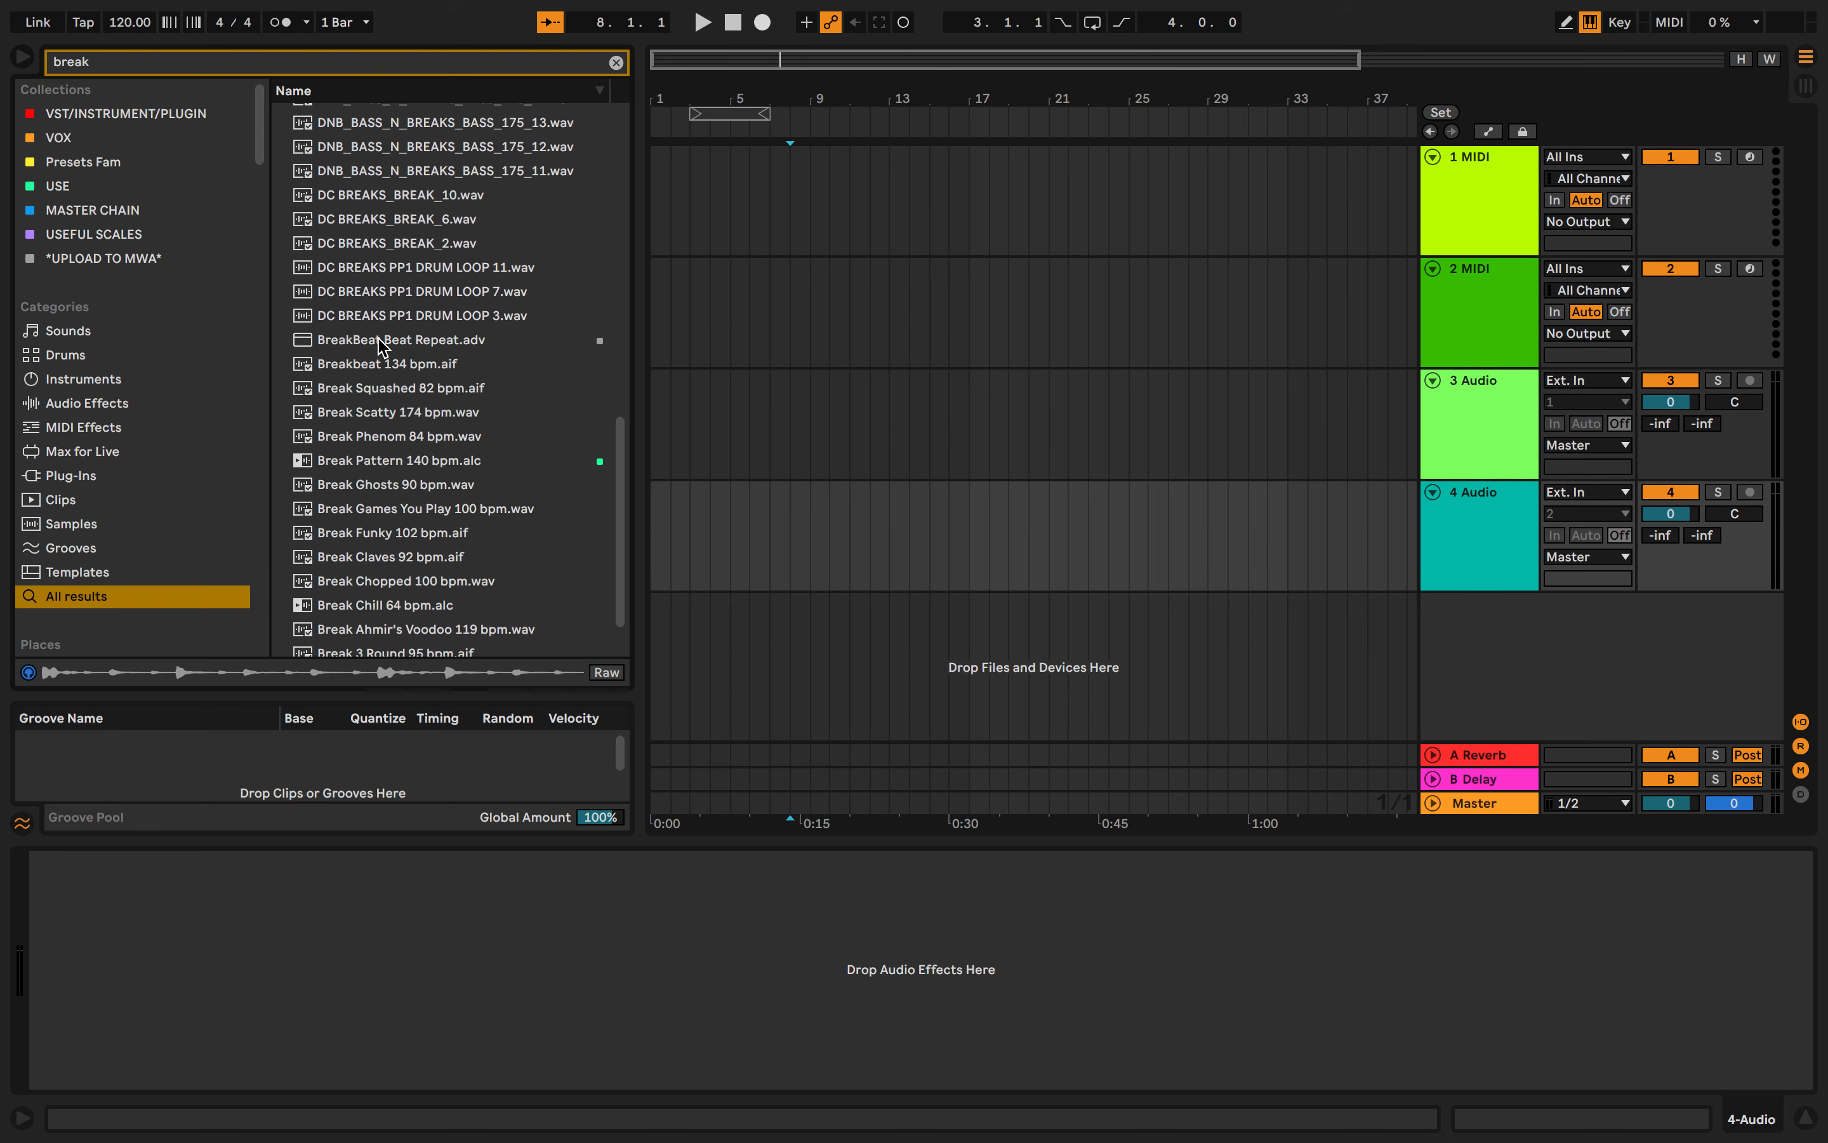
scroll(382, 346, "up", 10)
scroll(381, 346, "down", 3)
scroll(382, 346, "down", 4)
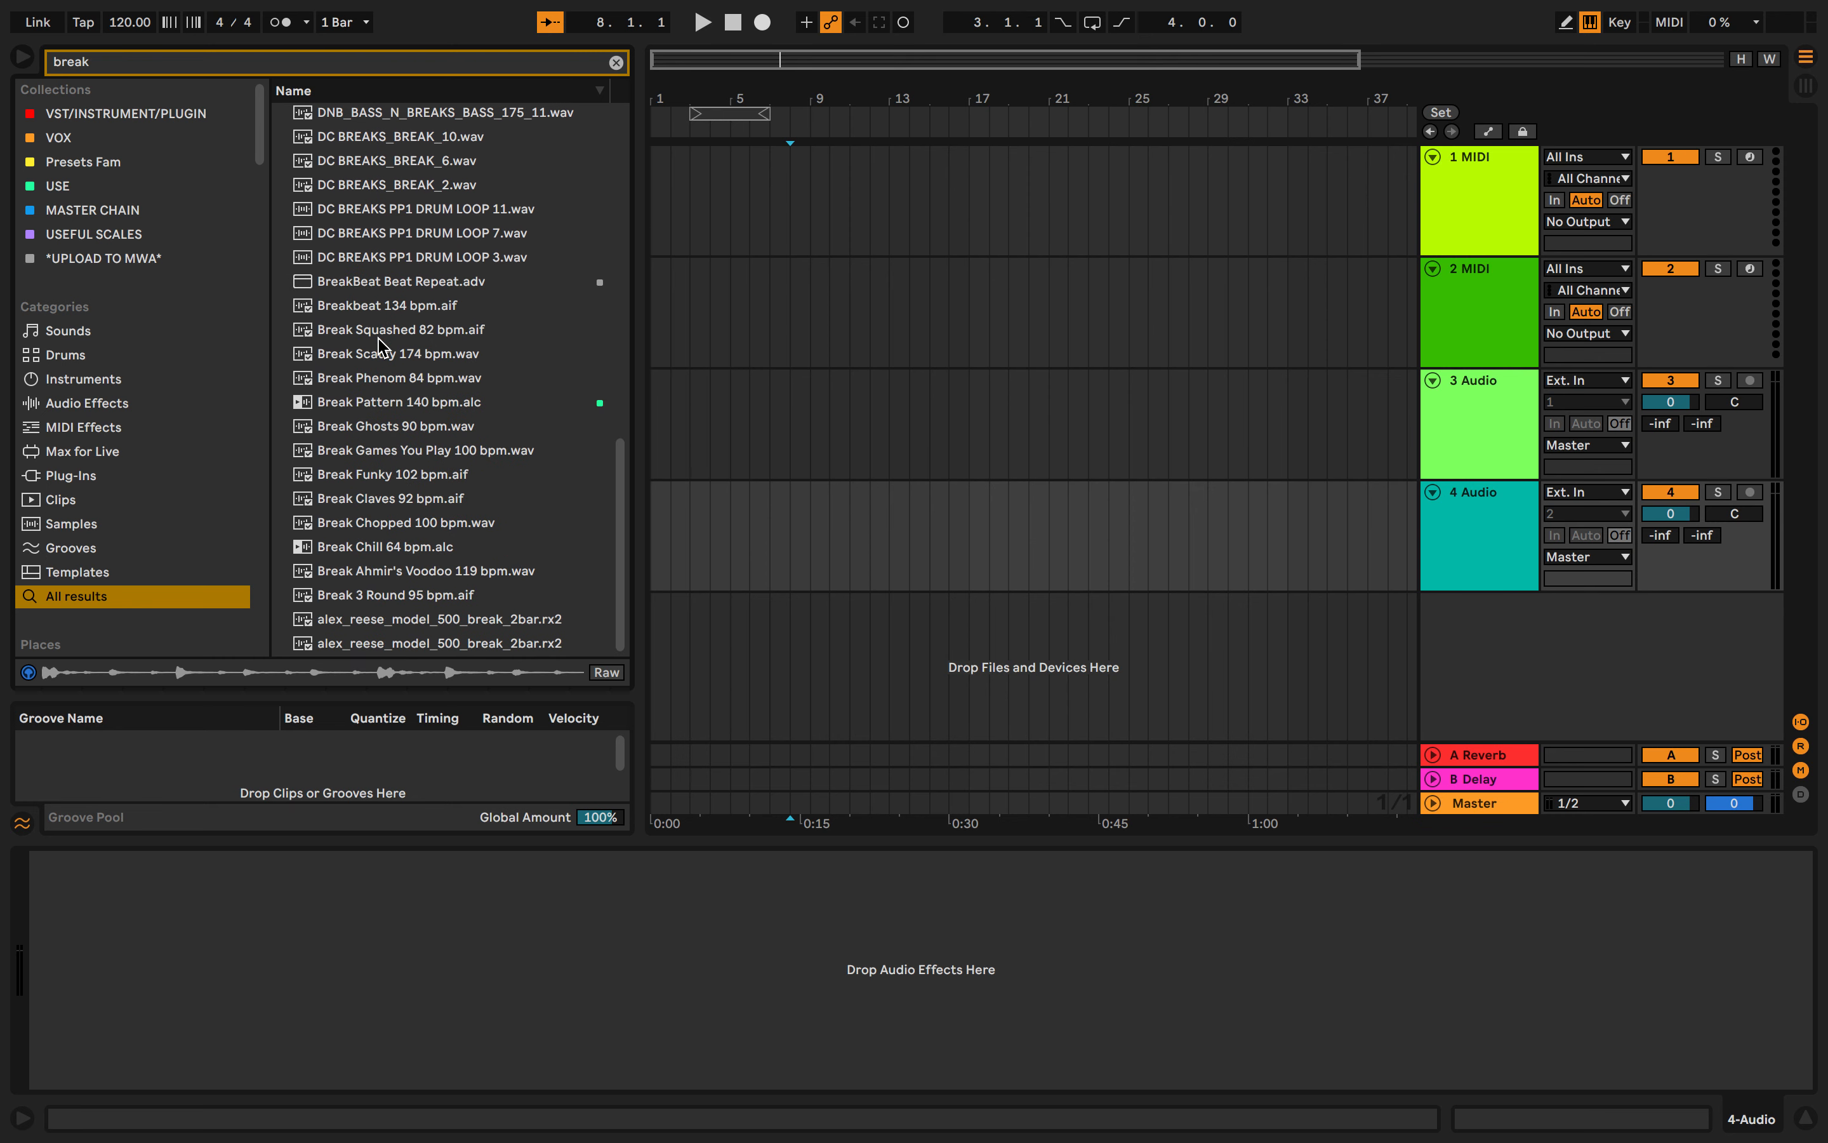
scroll(418, 444, "up", 7)
left_click(417, 444)
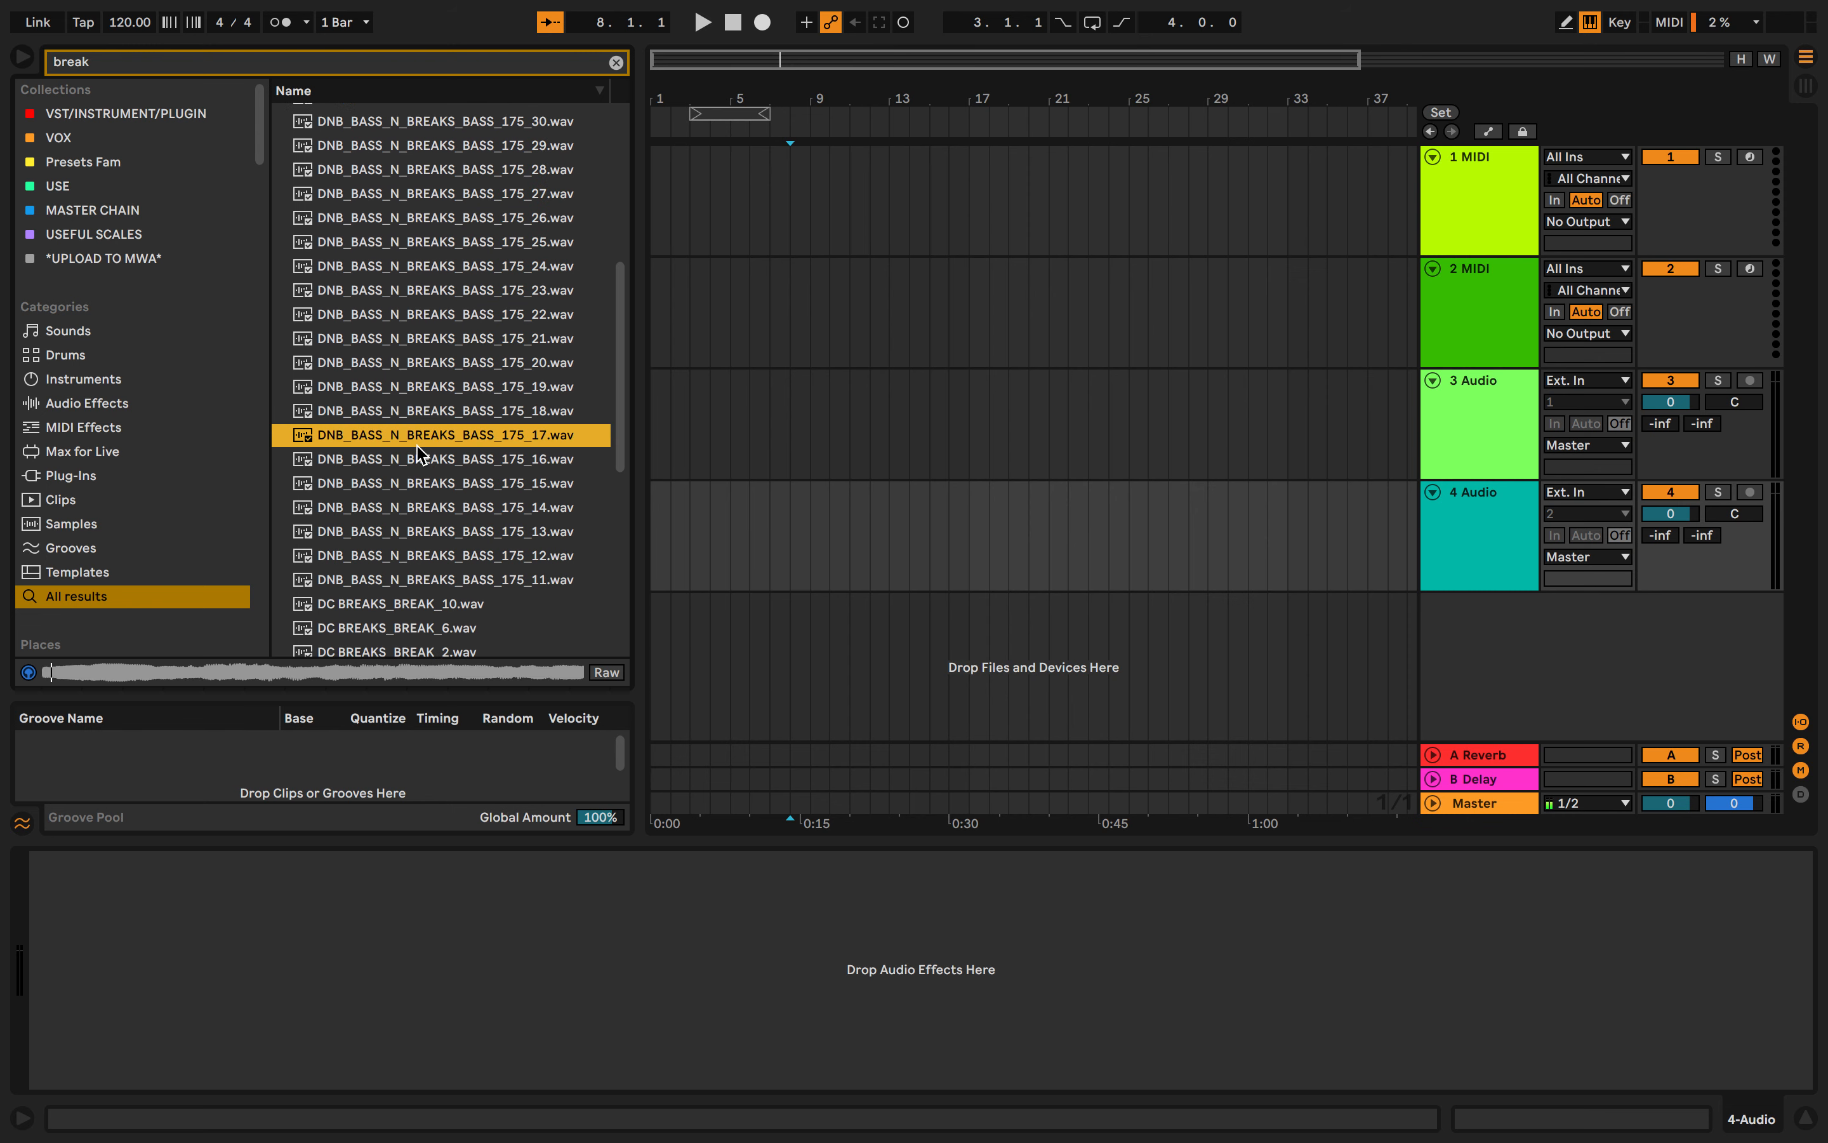
scroll(420, 454, "up", 6)
left_click(410, 499)
left_click(414, 476)
left_click(414, 451)
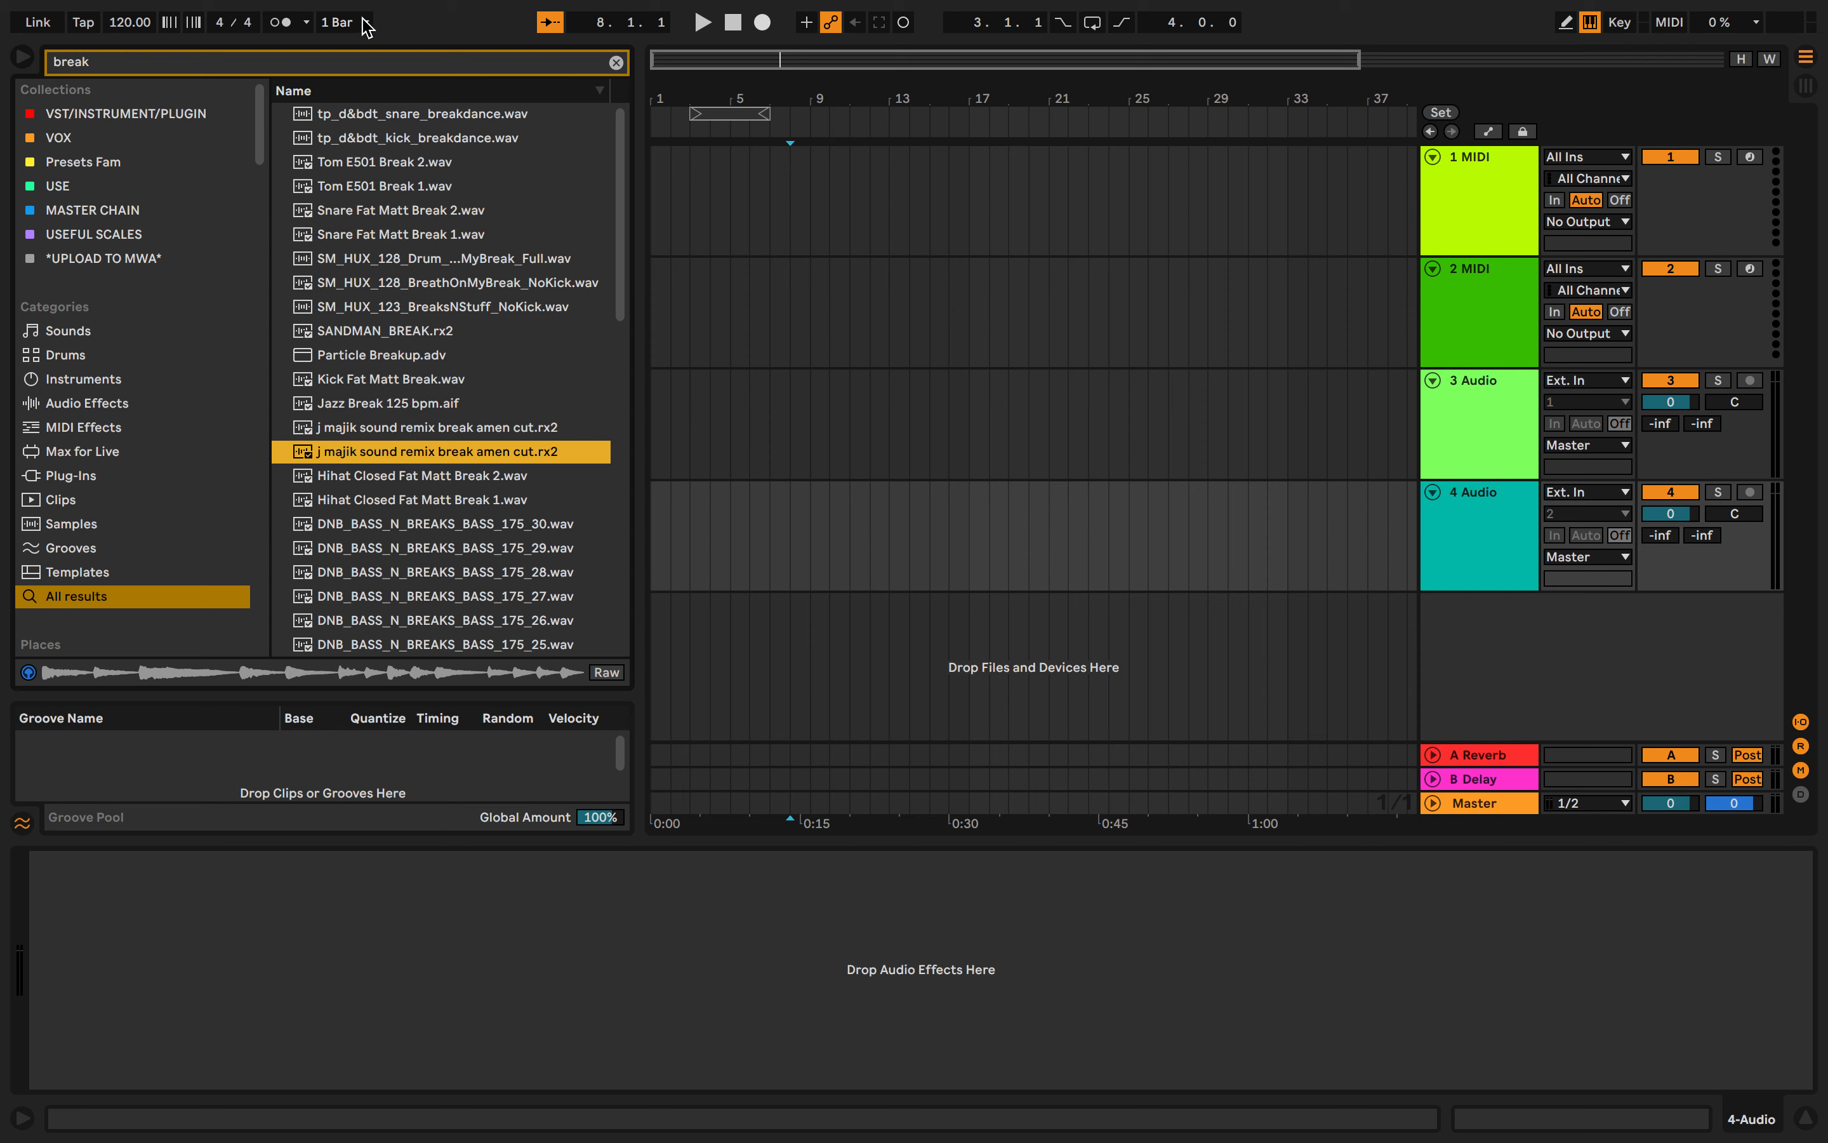
- Search the browser for amen and preview the amen break samples it lists
left_click(360, 72)
type("ane")
key("BackSpace")
type("=m")
key("BackSpace")
key("BackSpace")
key("BackSpace")
type("men")
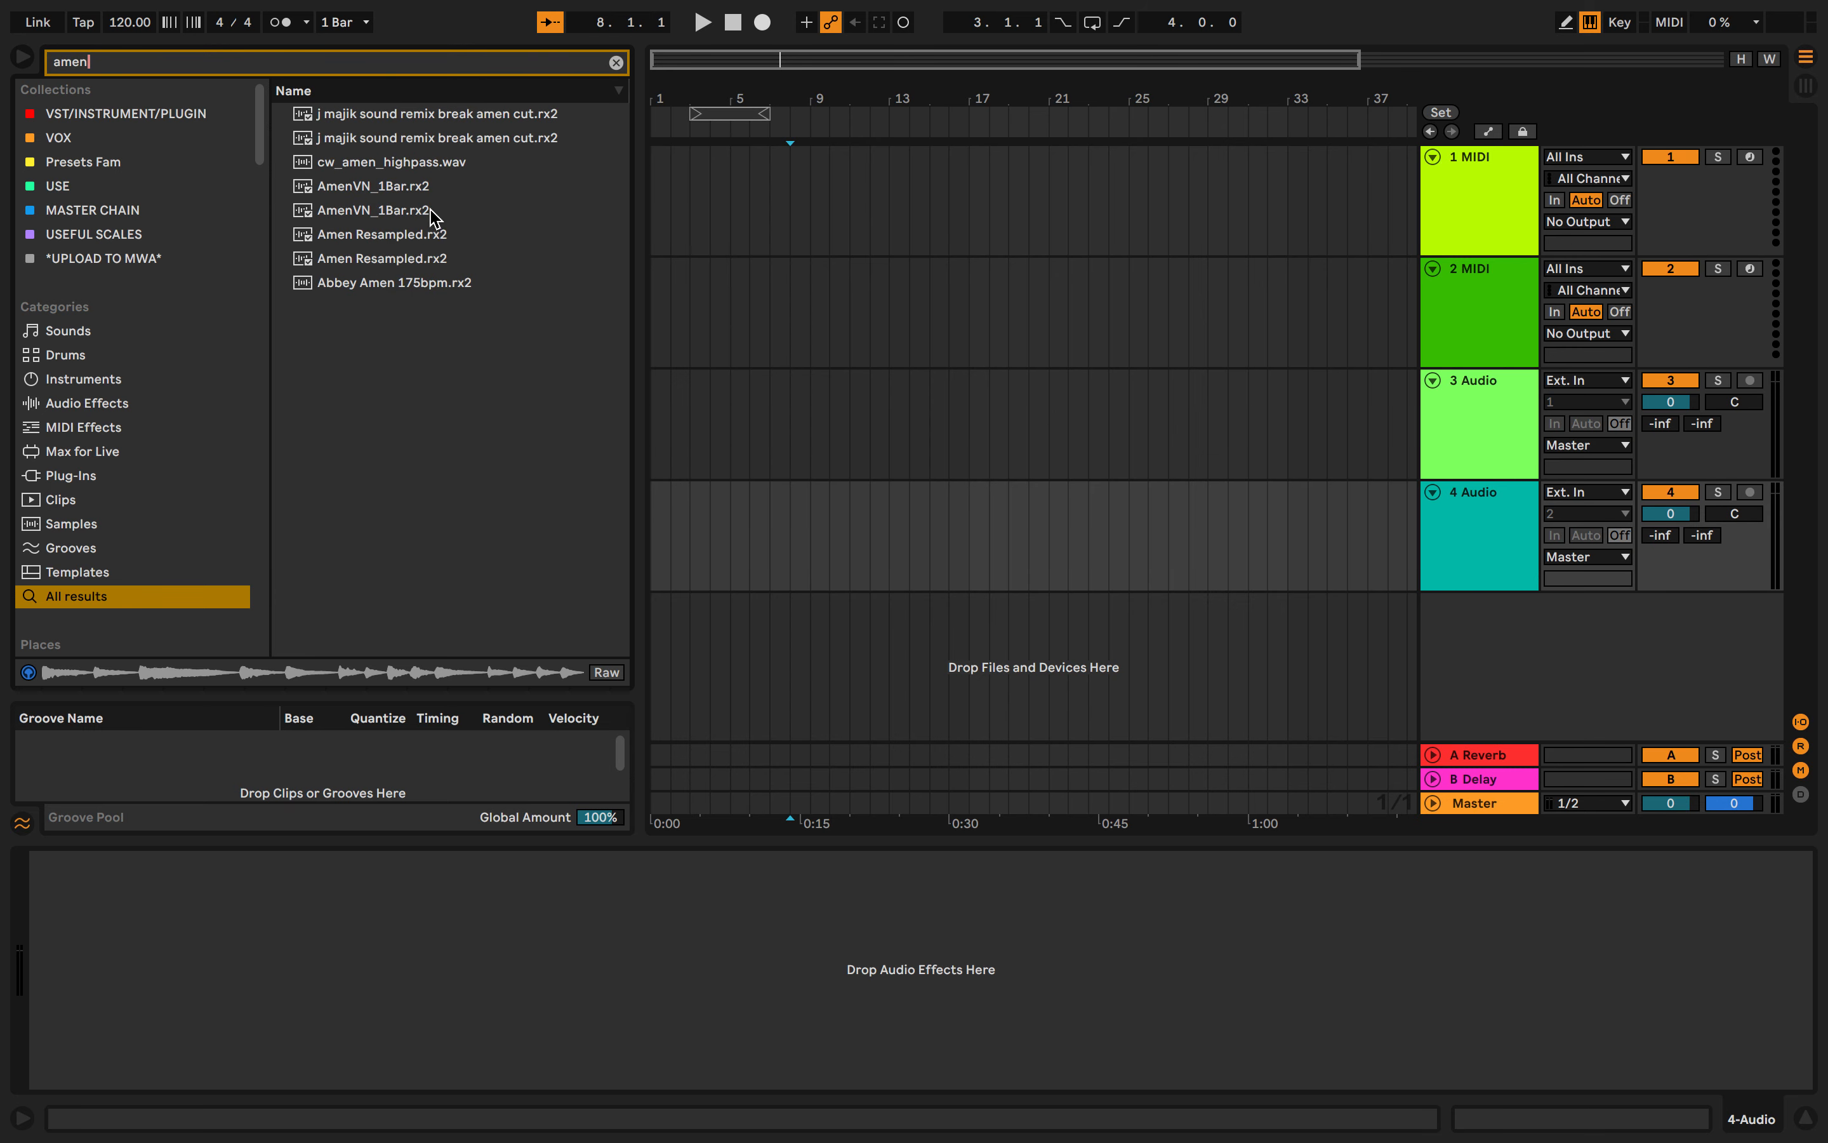
left_click(433, 215)
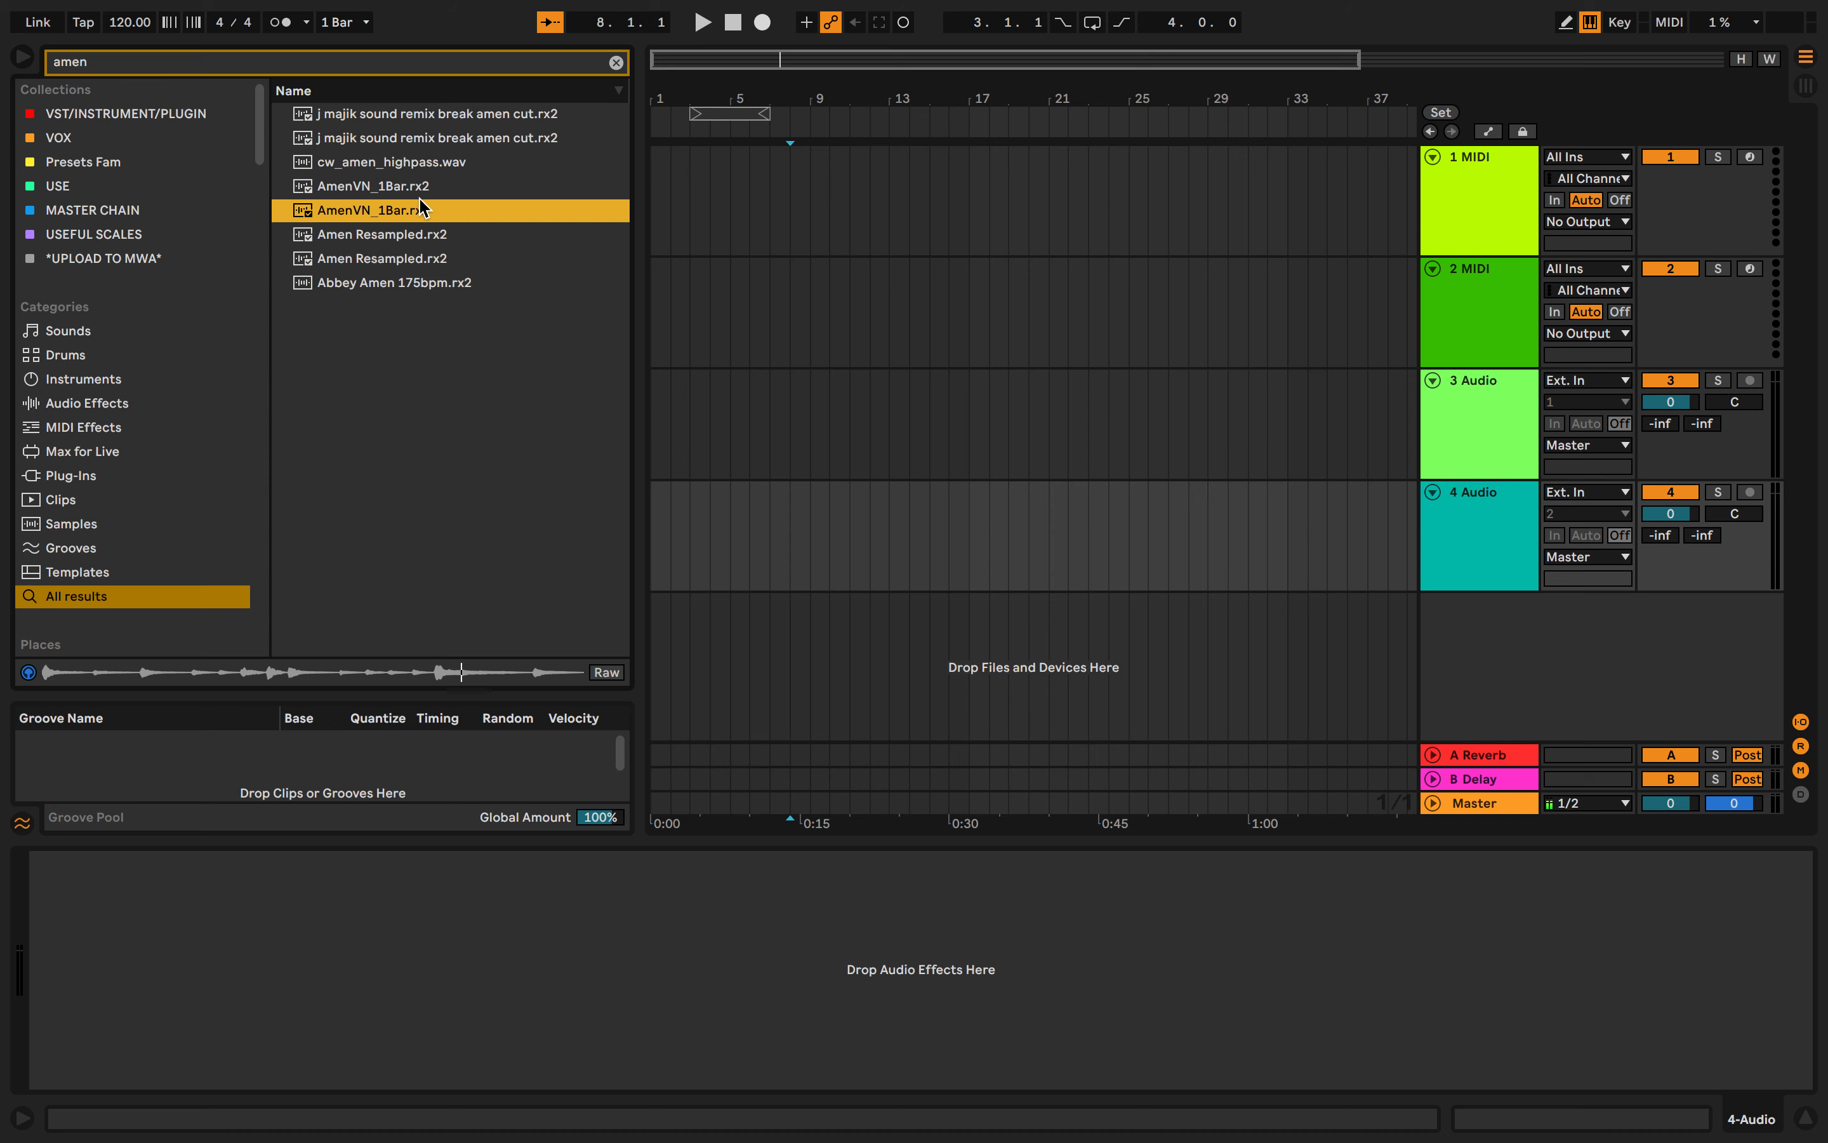
key("Down")
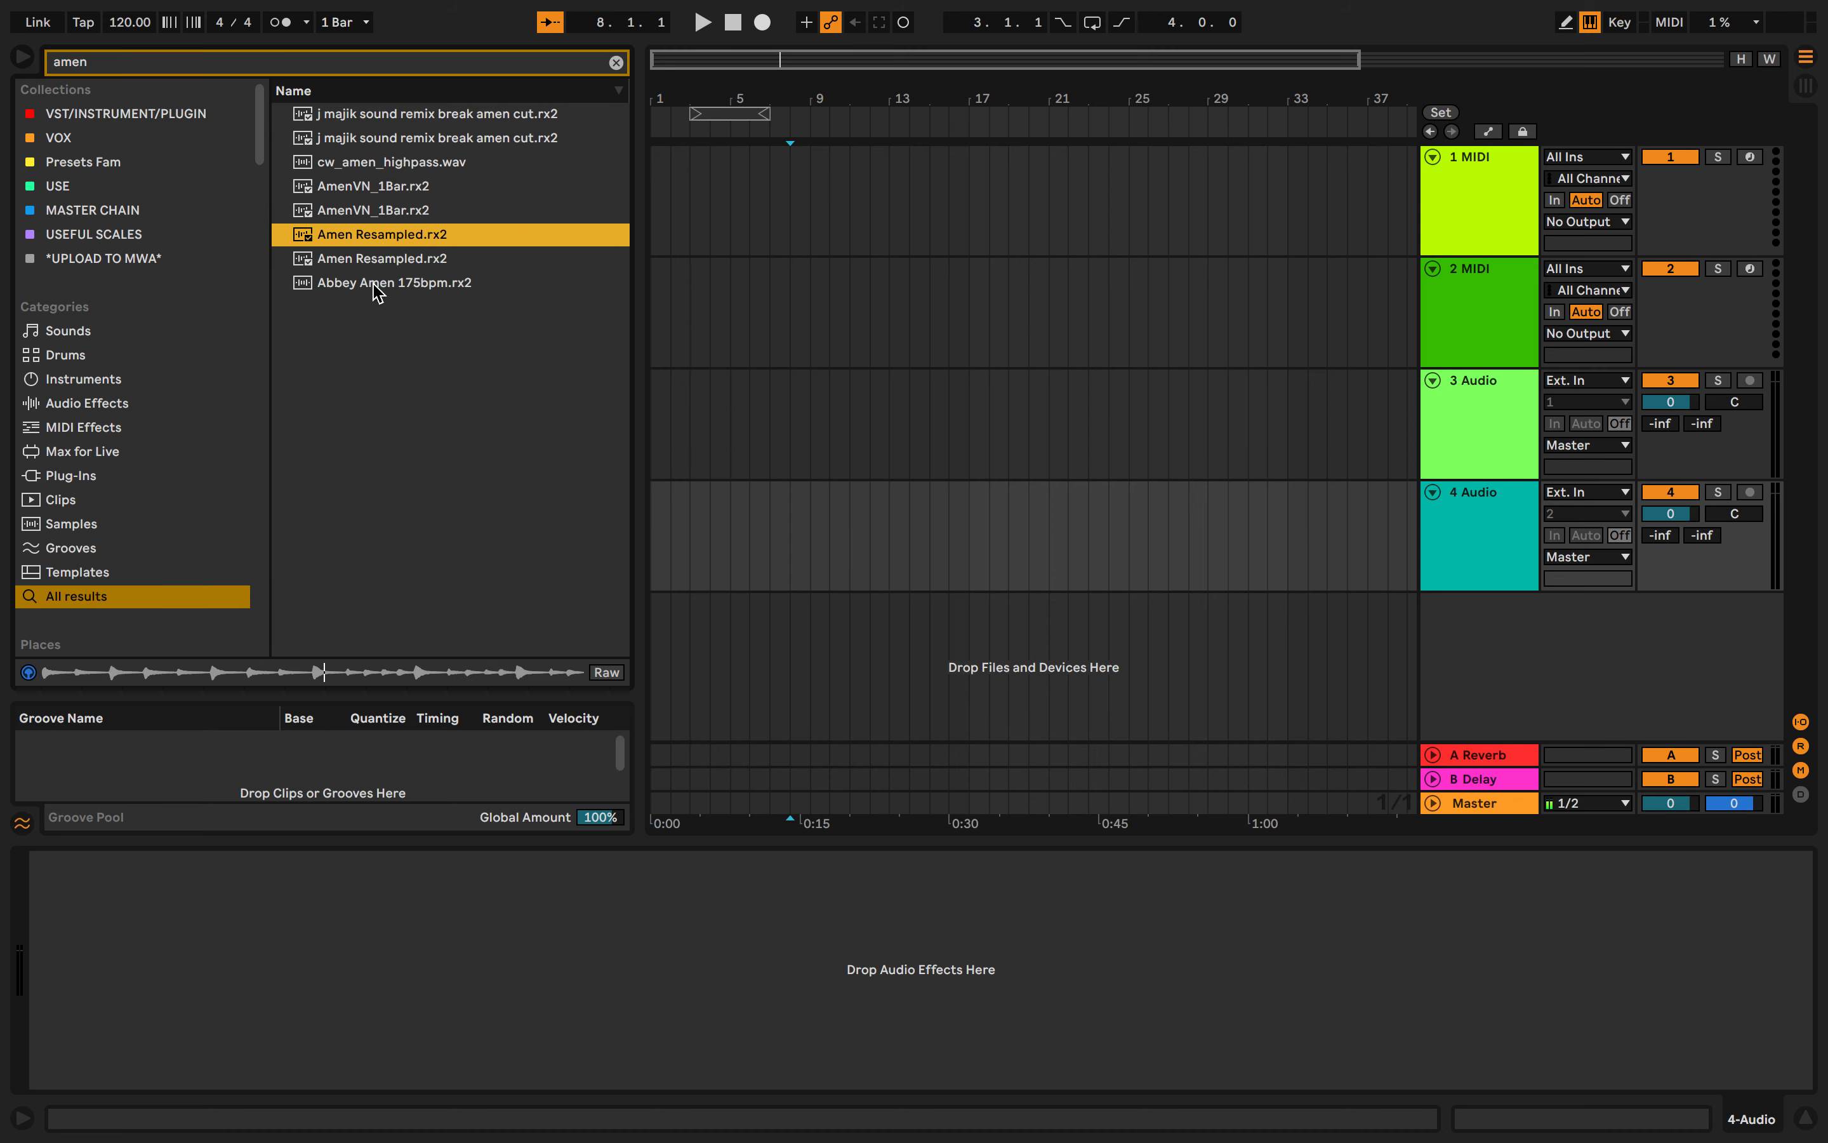
left_click(378, 290)
left_click(376, 266)
left_click(397, 219)
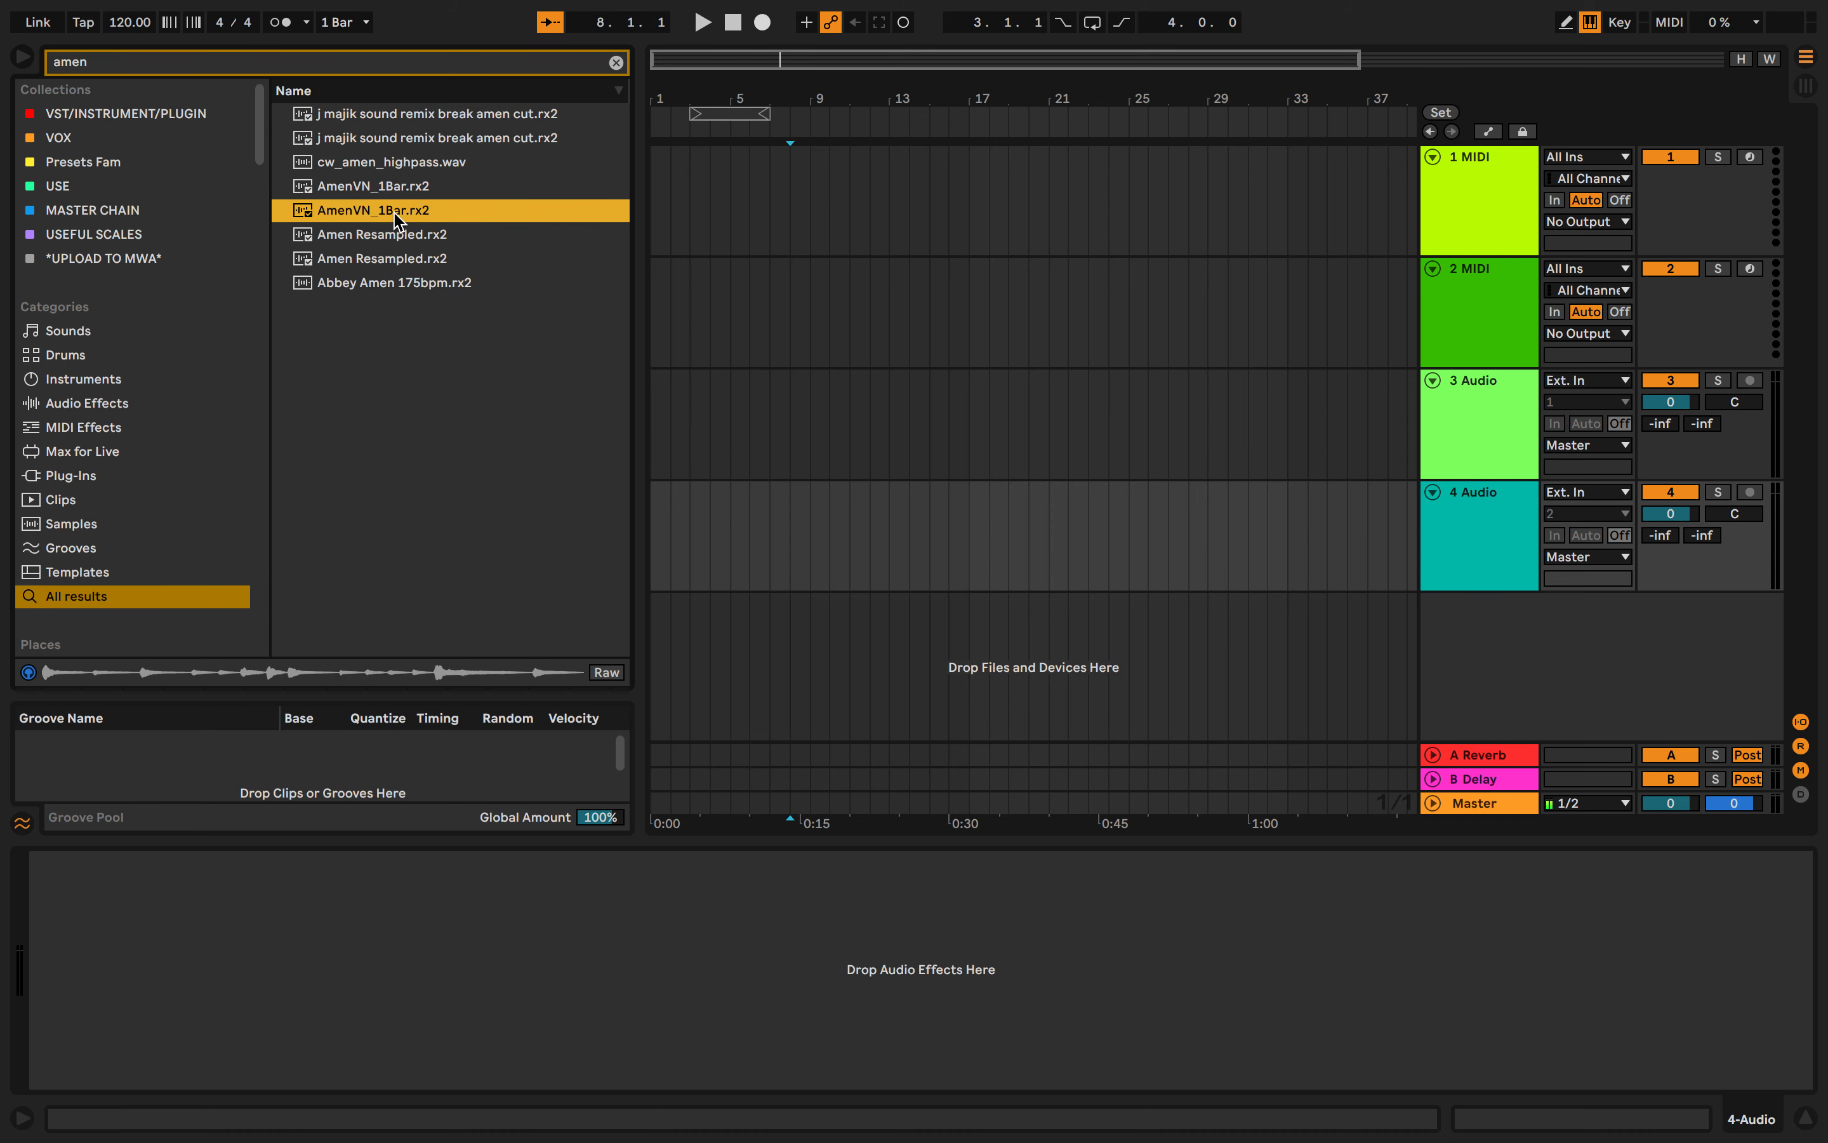
left_click(398, 186)
left_click(453, 138)
left_click(484, 115)
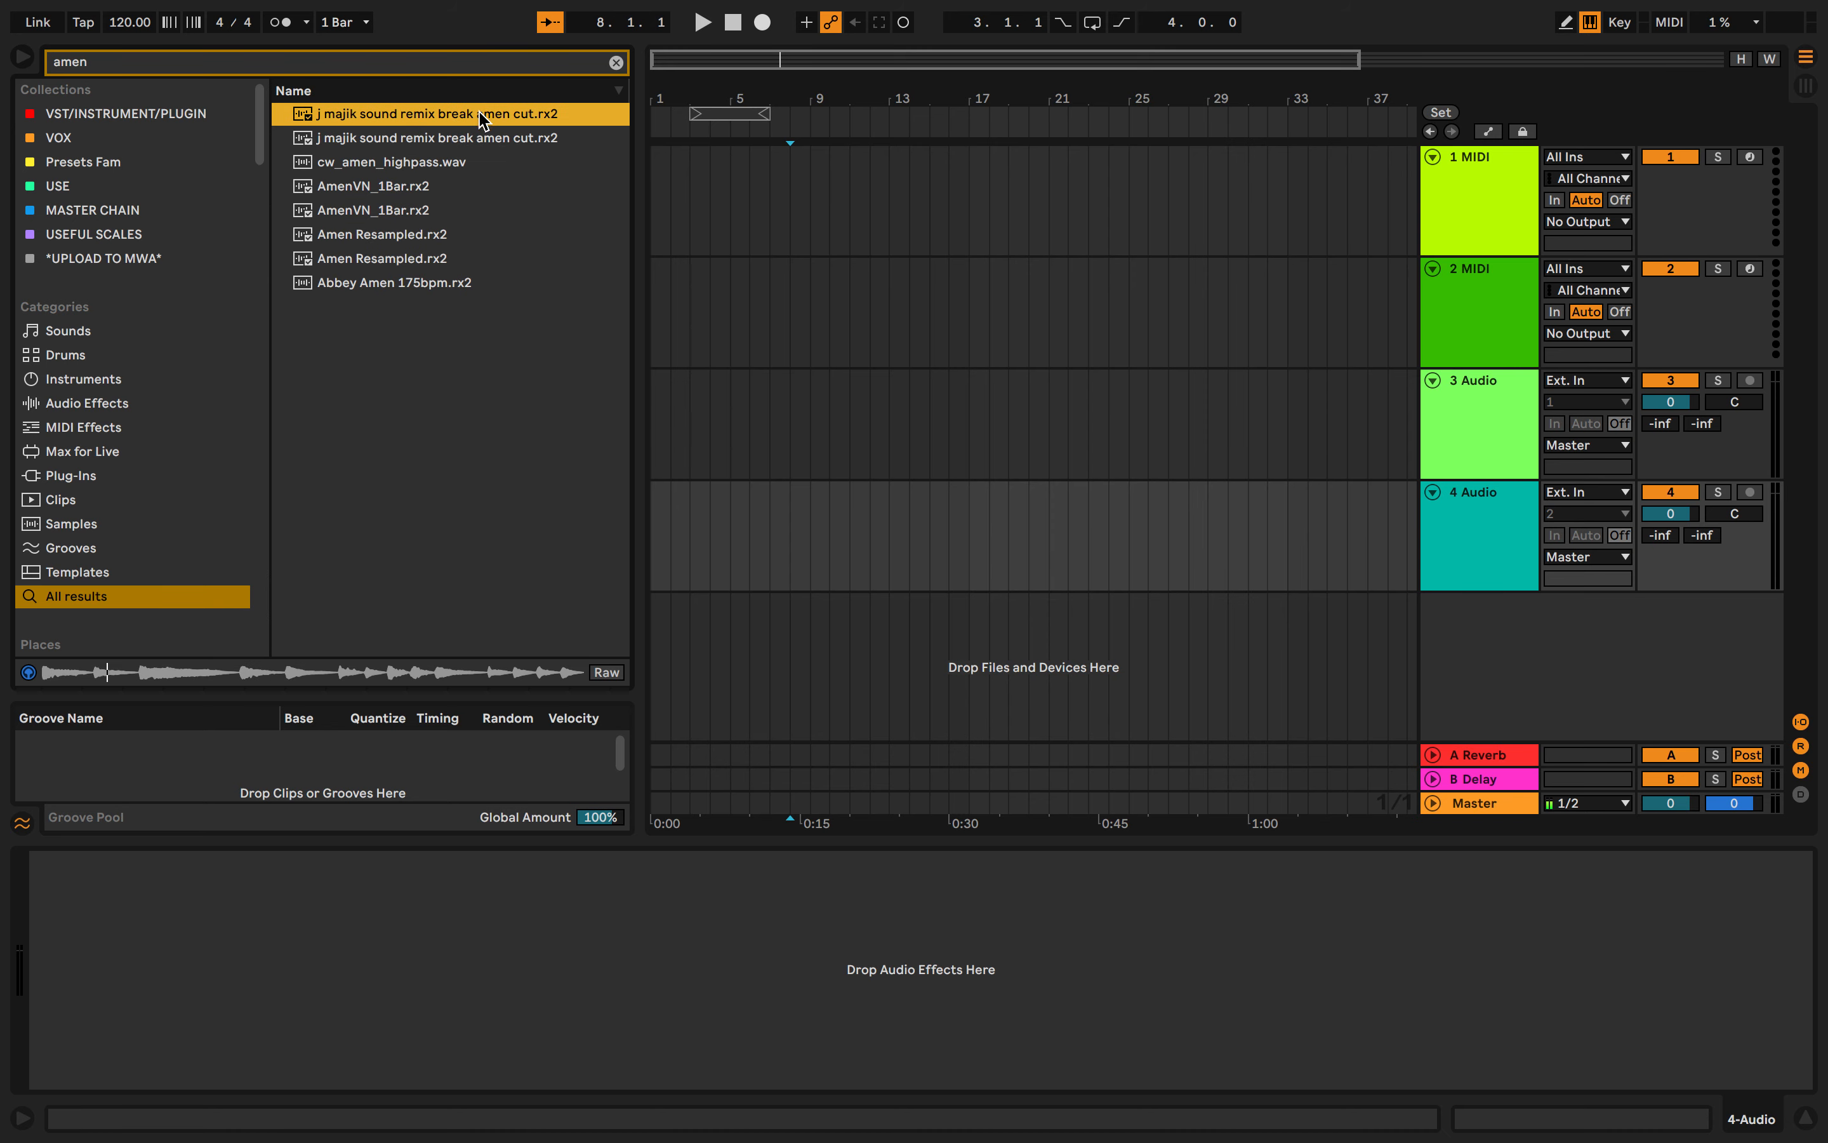
- Search for sand and place SANDMAN_BREAK.rx2 on the fourth audio track at the song start
left_click(617, 63)
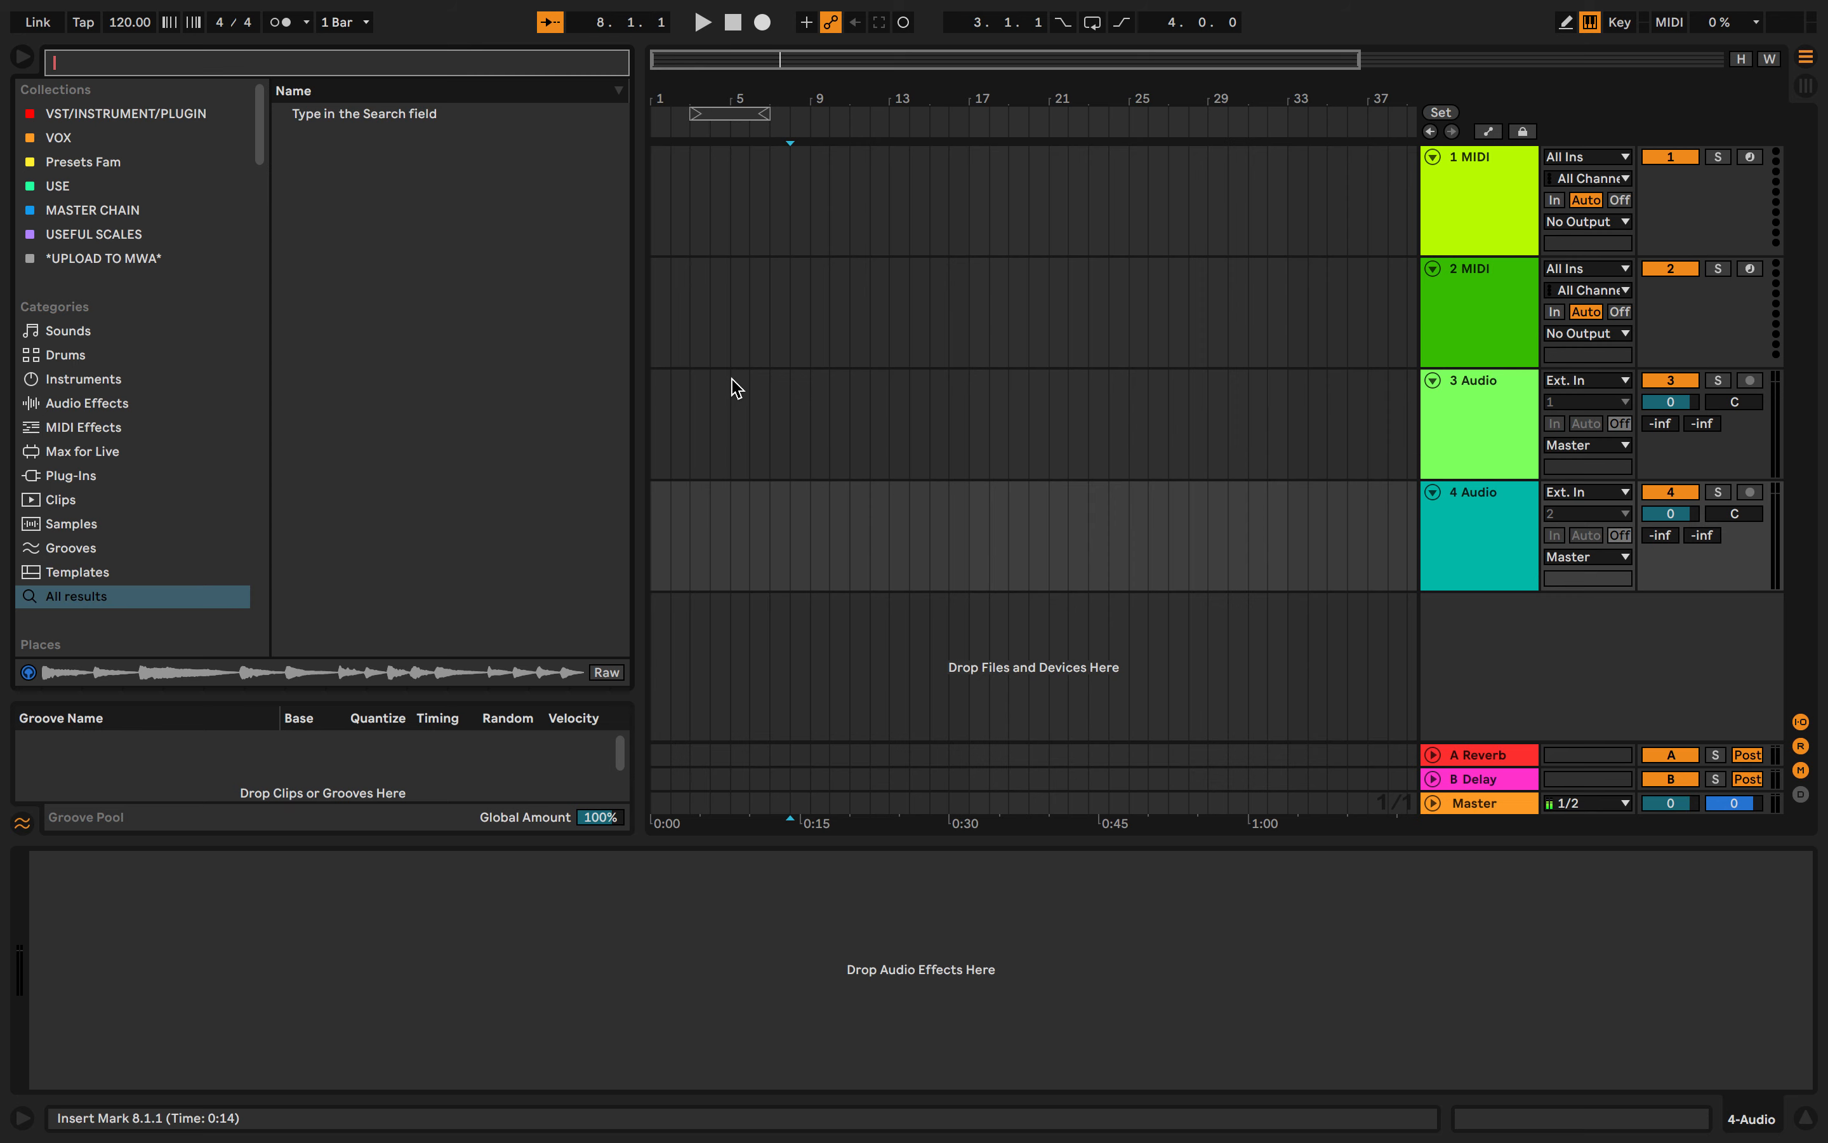
type("s")
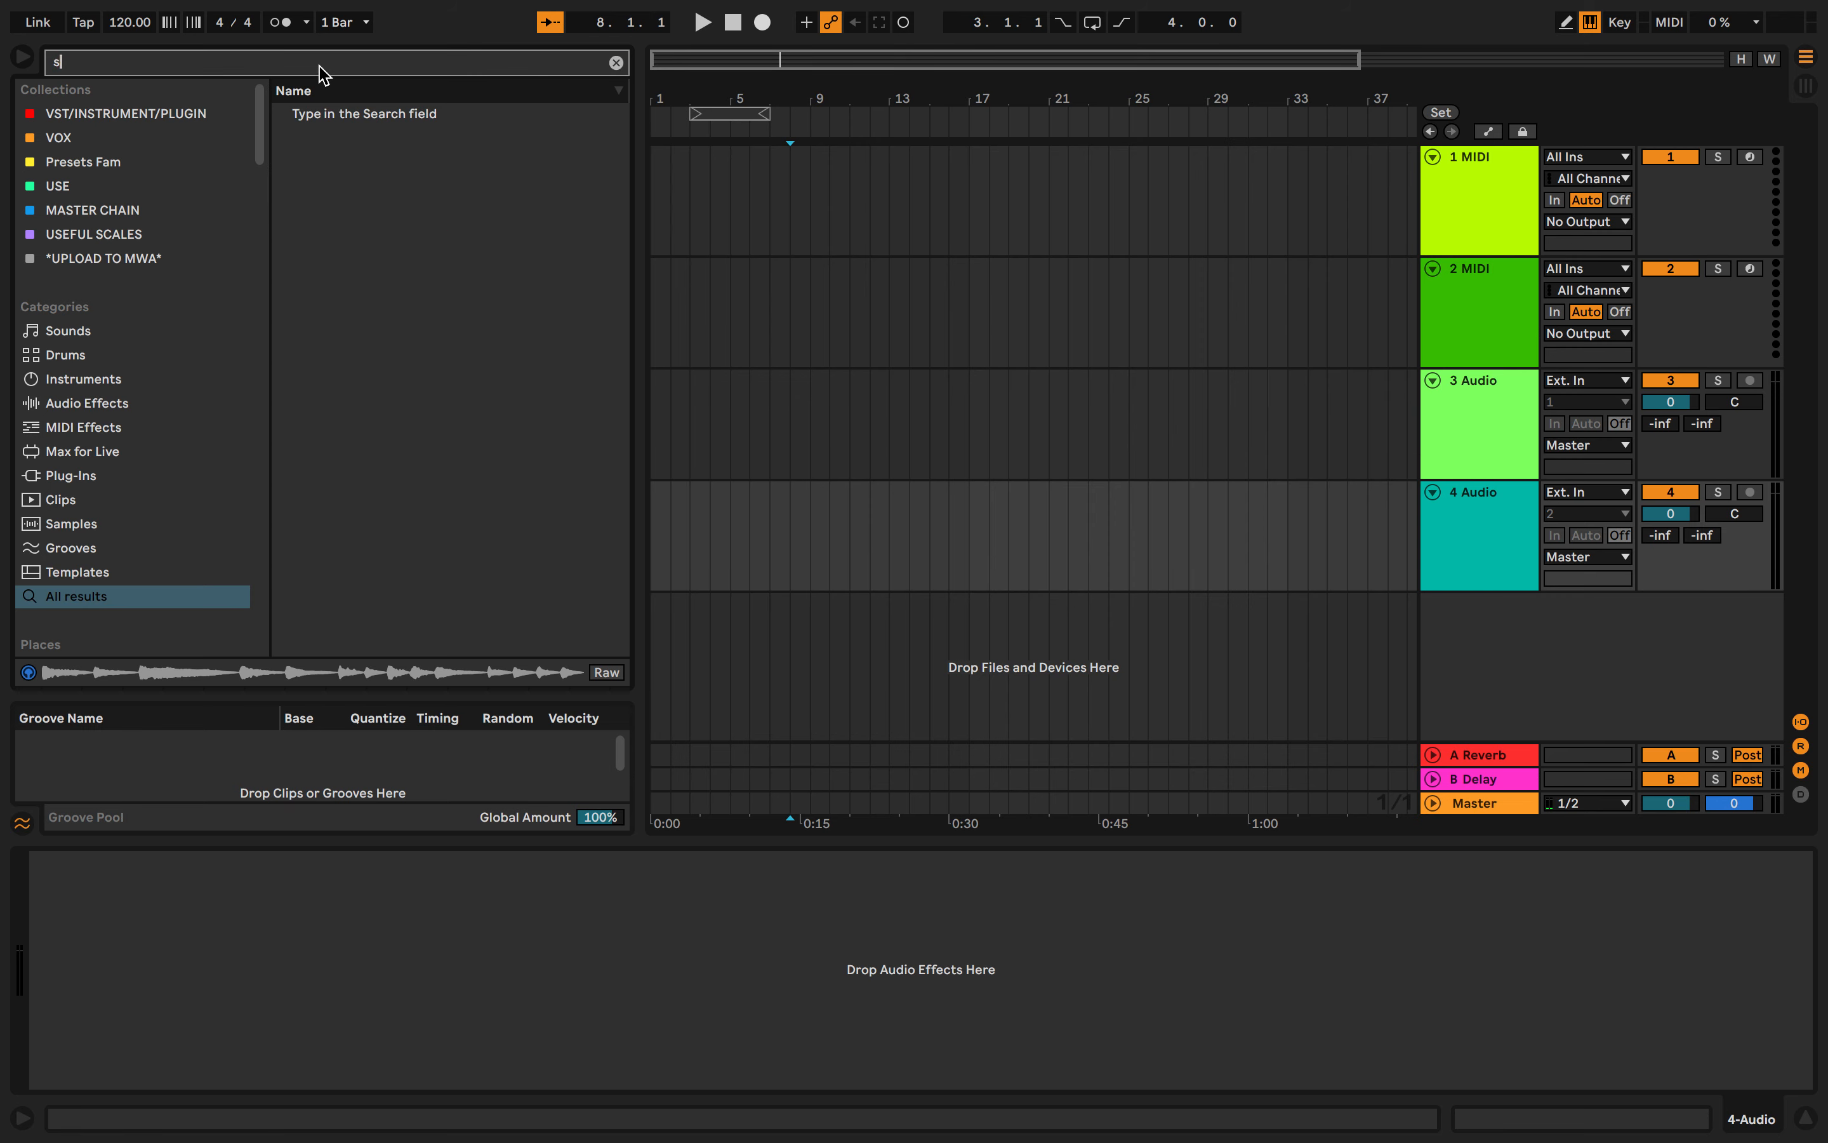
type("and")
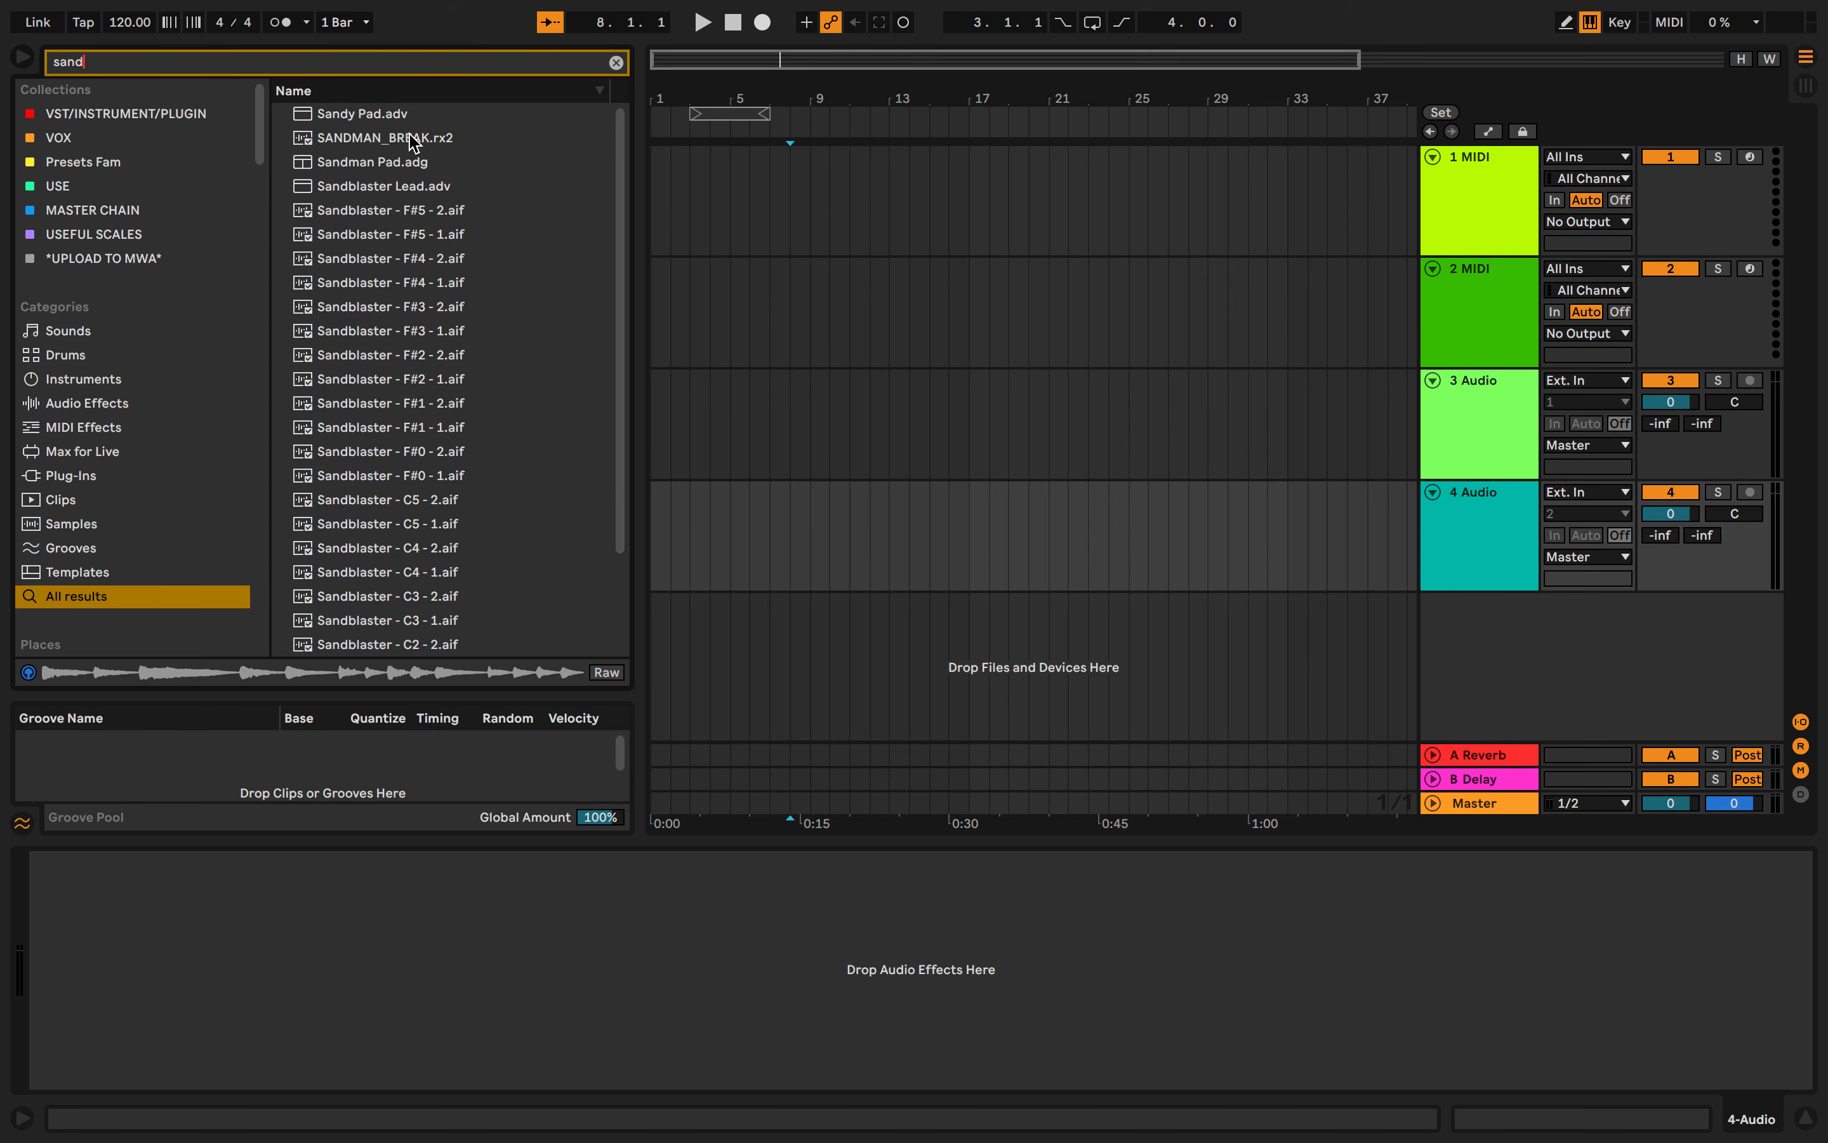
left_click(414, 142)
left_click_drag(393, 153, 969, 492)
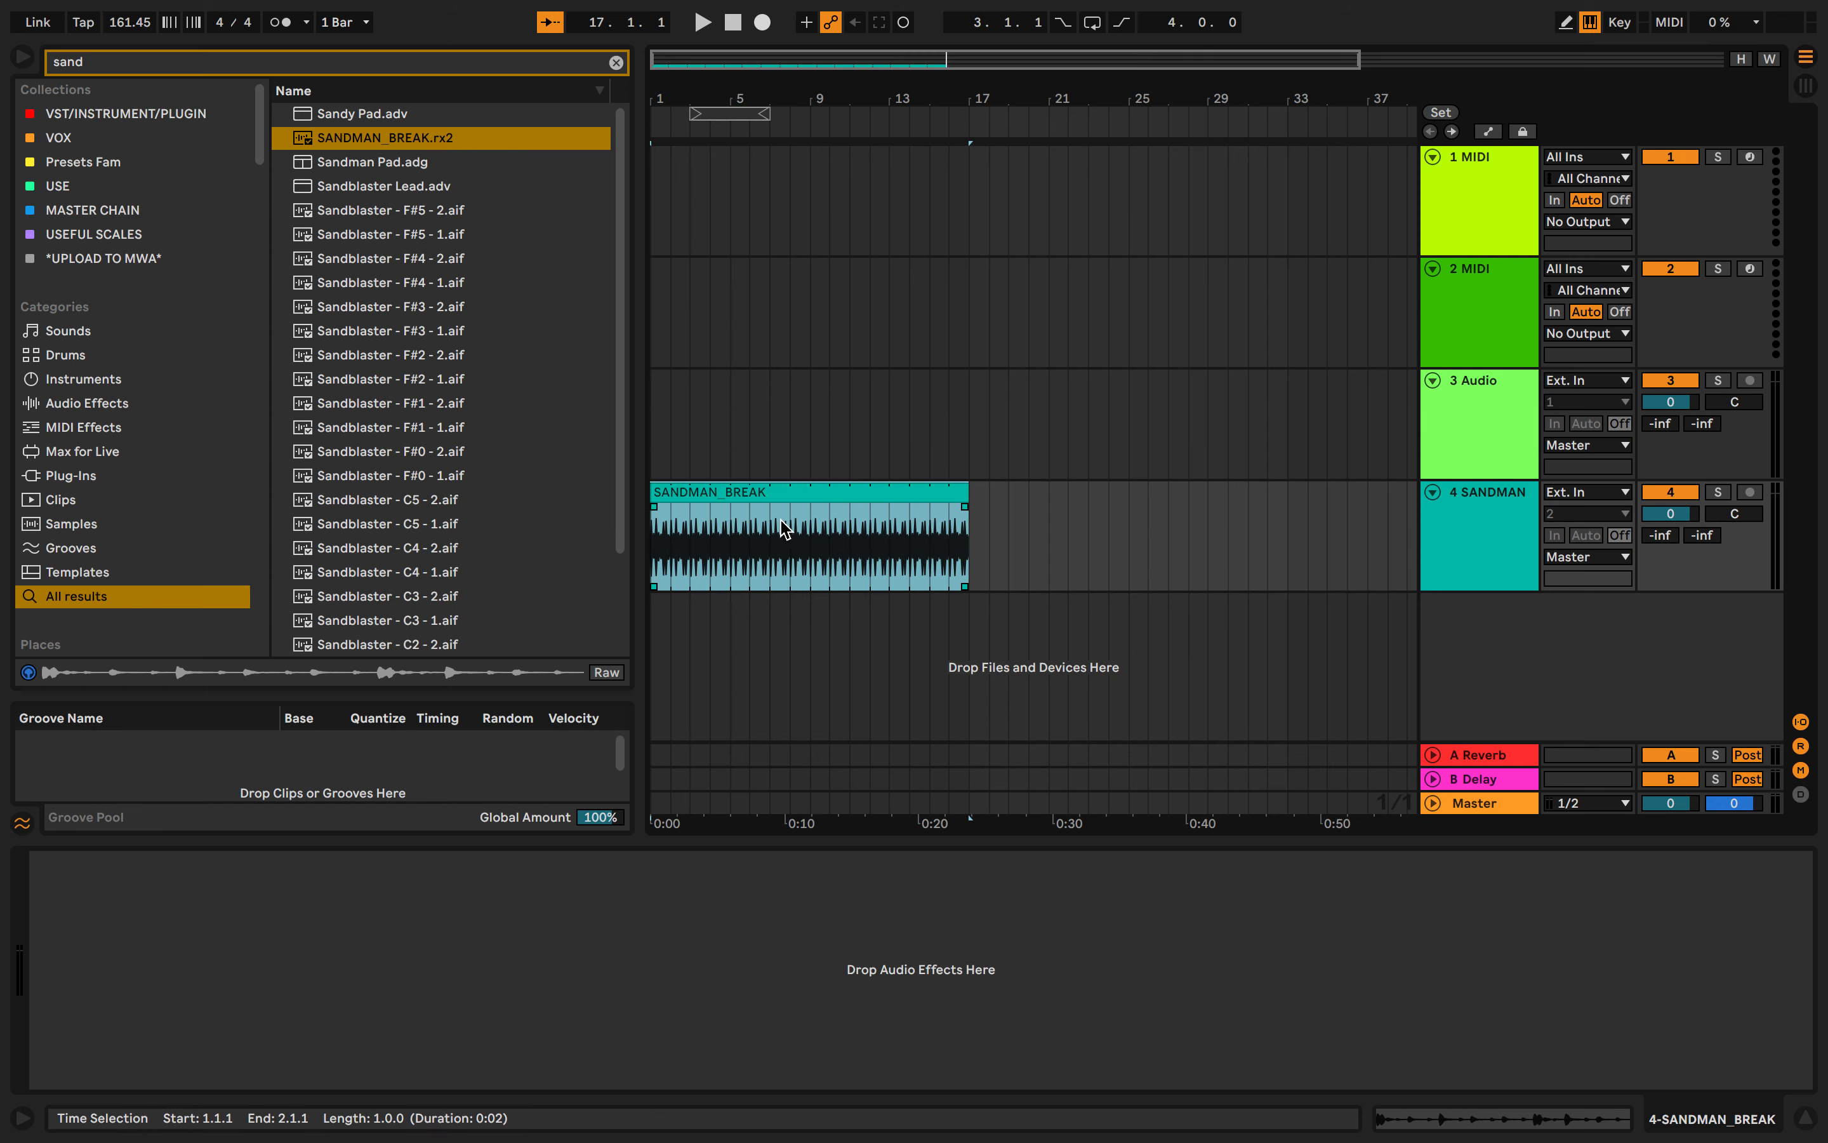
- Zoom in on the arrangement and select the full length of the SANDMAN_BREAK clip
left_click(731, 535)
scroll(731, 536, "up", 4)
scroll(731, 537, "down", 6)
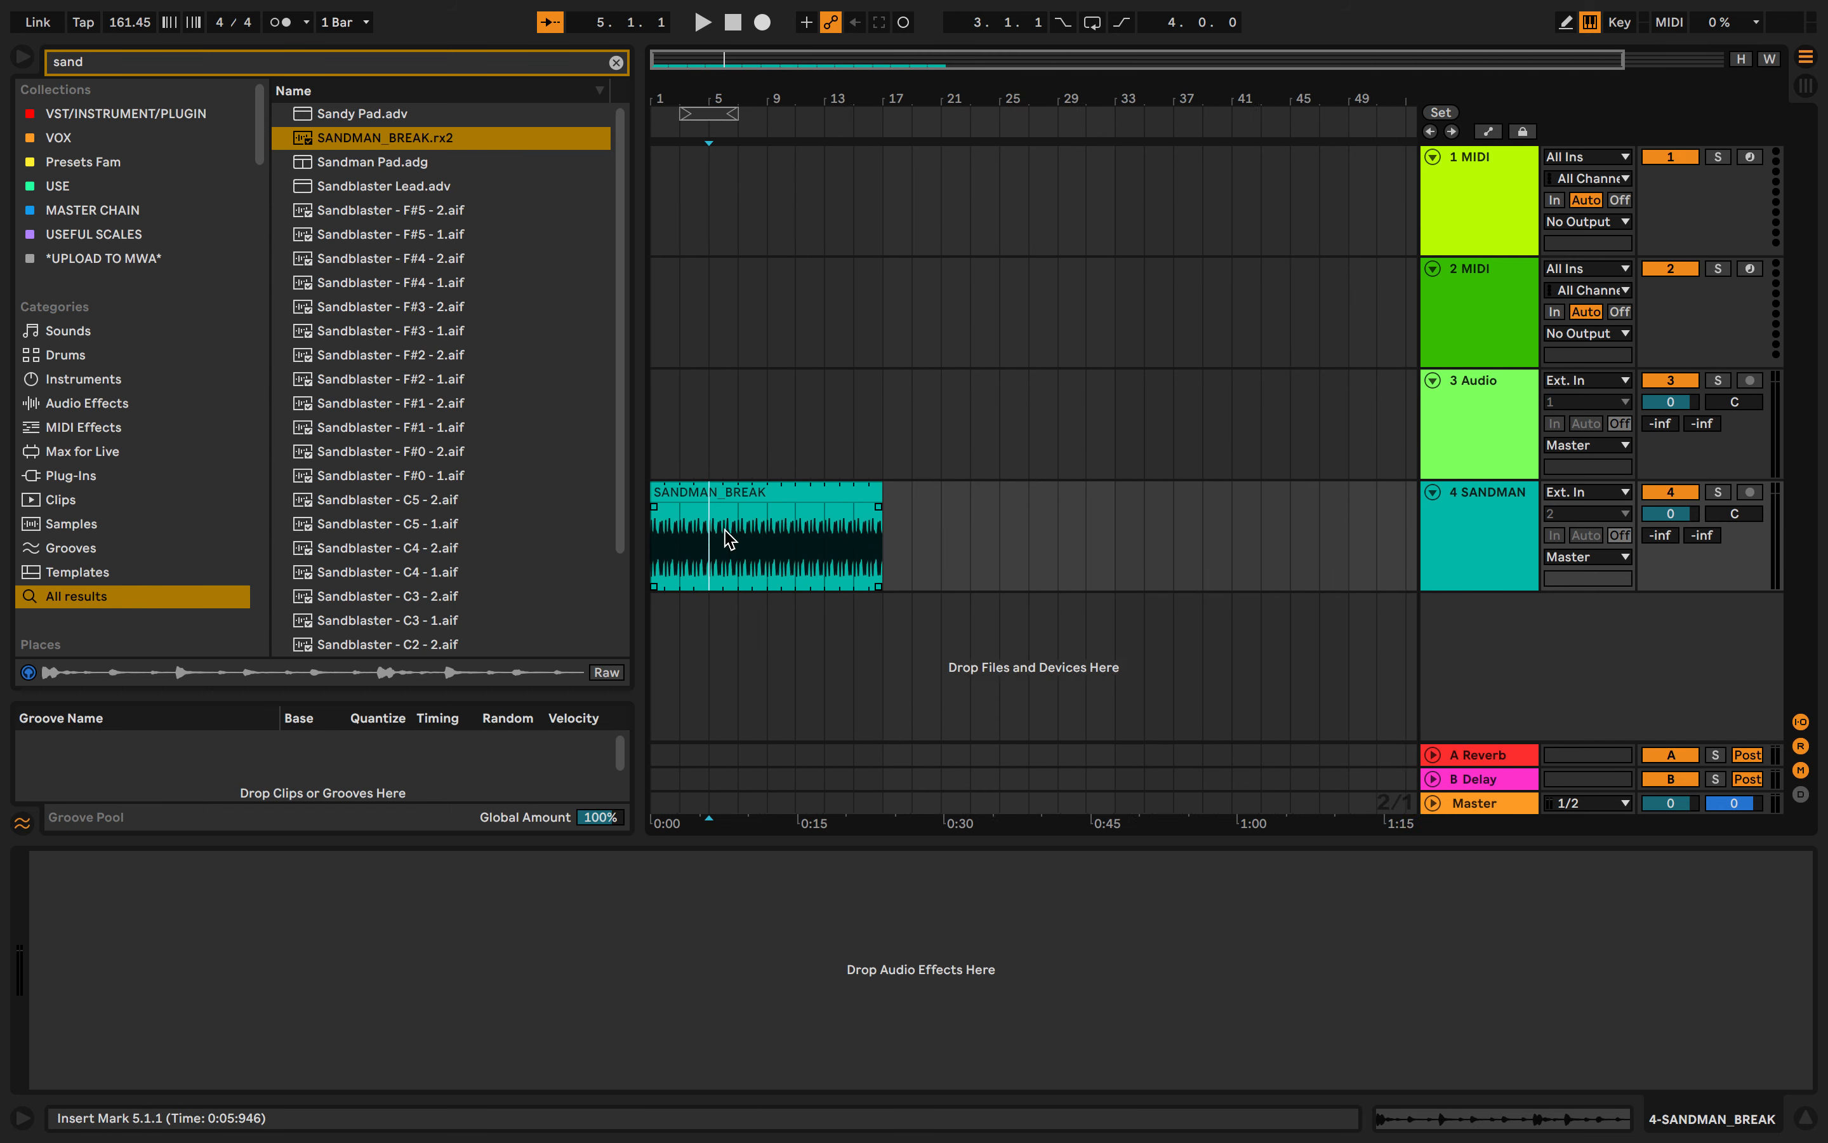
left_click(775, 507)
left_click_drag(656, 544, 867, 517)
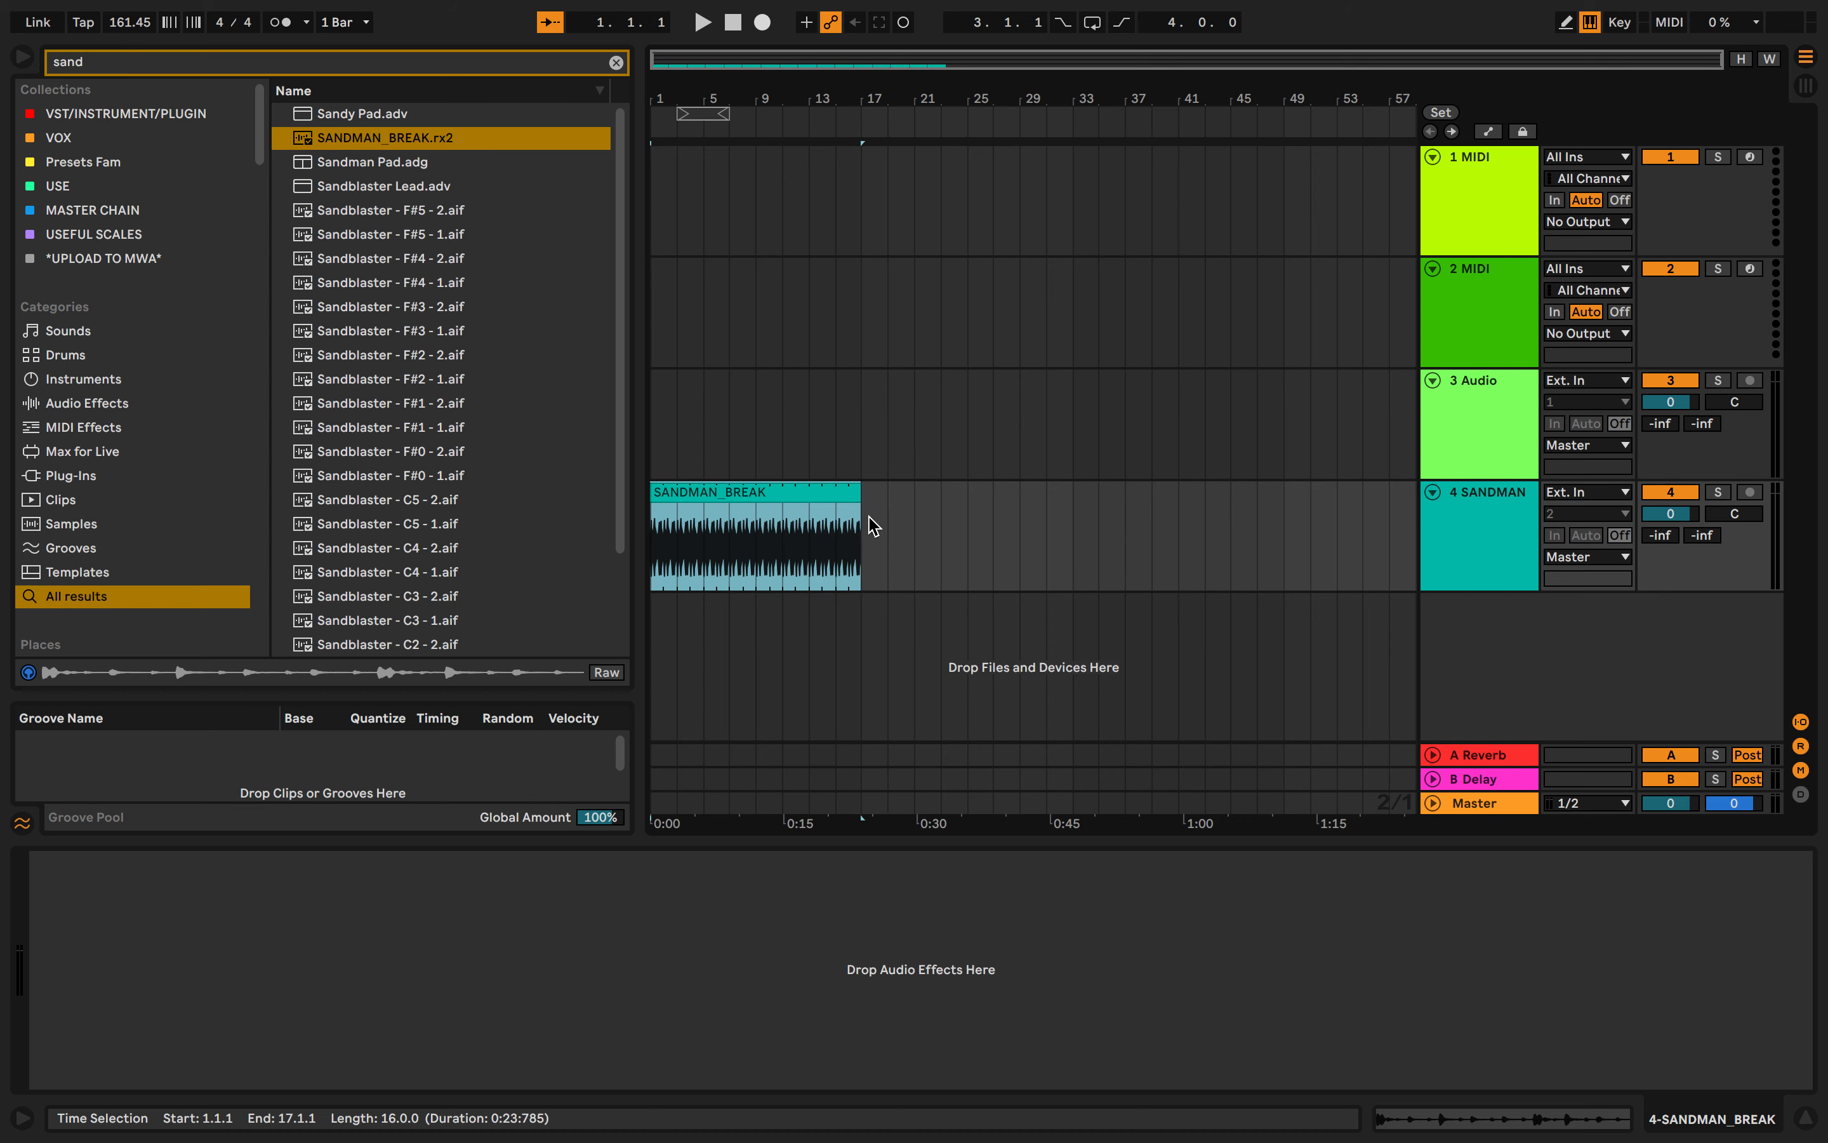
- Drag the Sandblaster - F#1 - 1.aif sample into a new audio track below the break
left_click(397, 378)
left_click_drag(397, 385, 653, 690)
left_click_drag(469, 437, 653, 635)
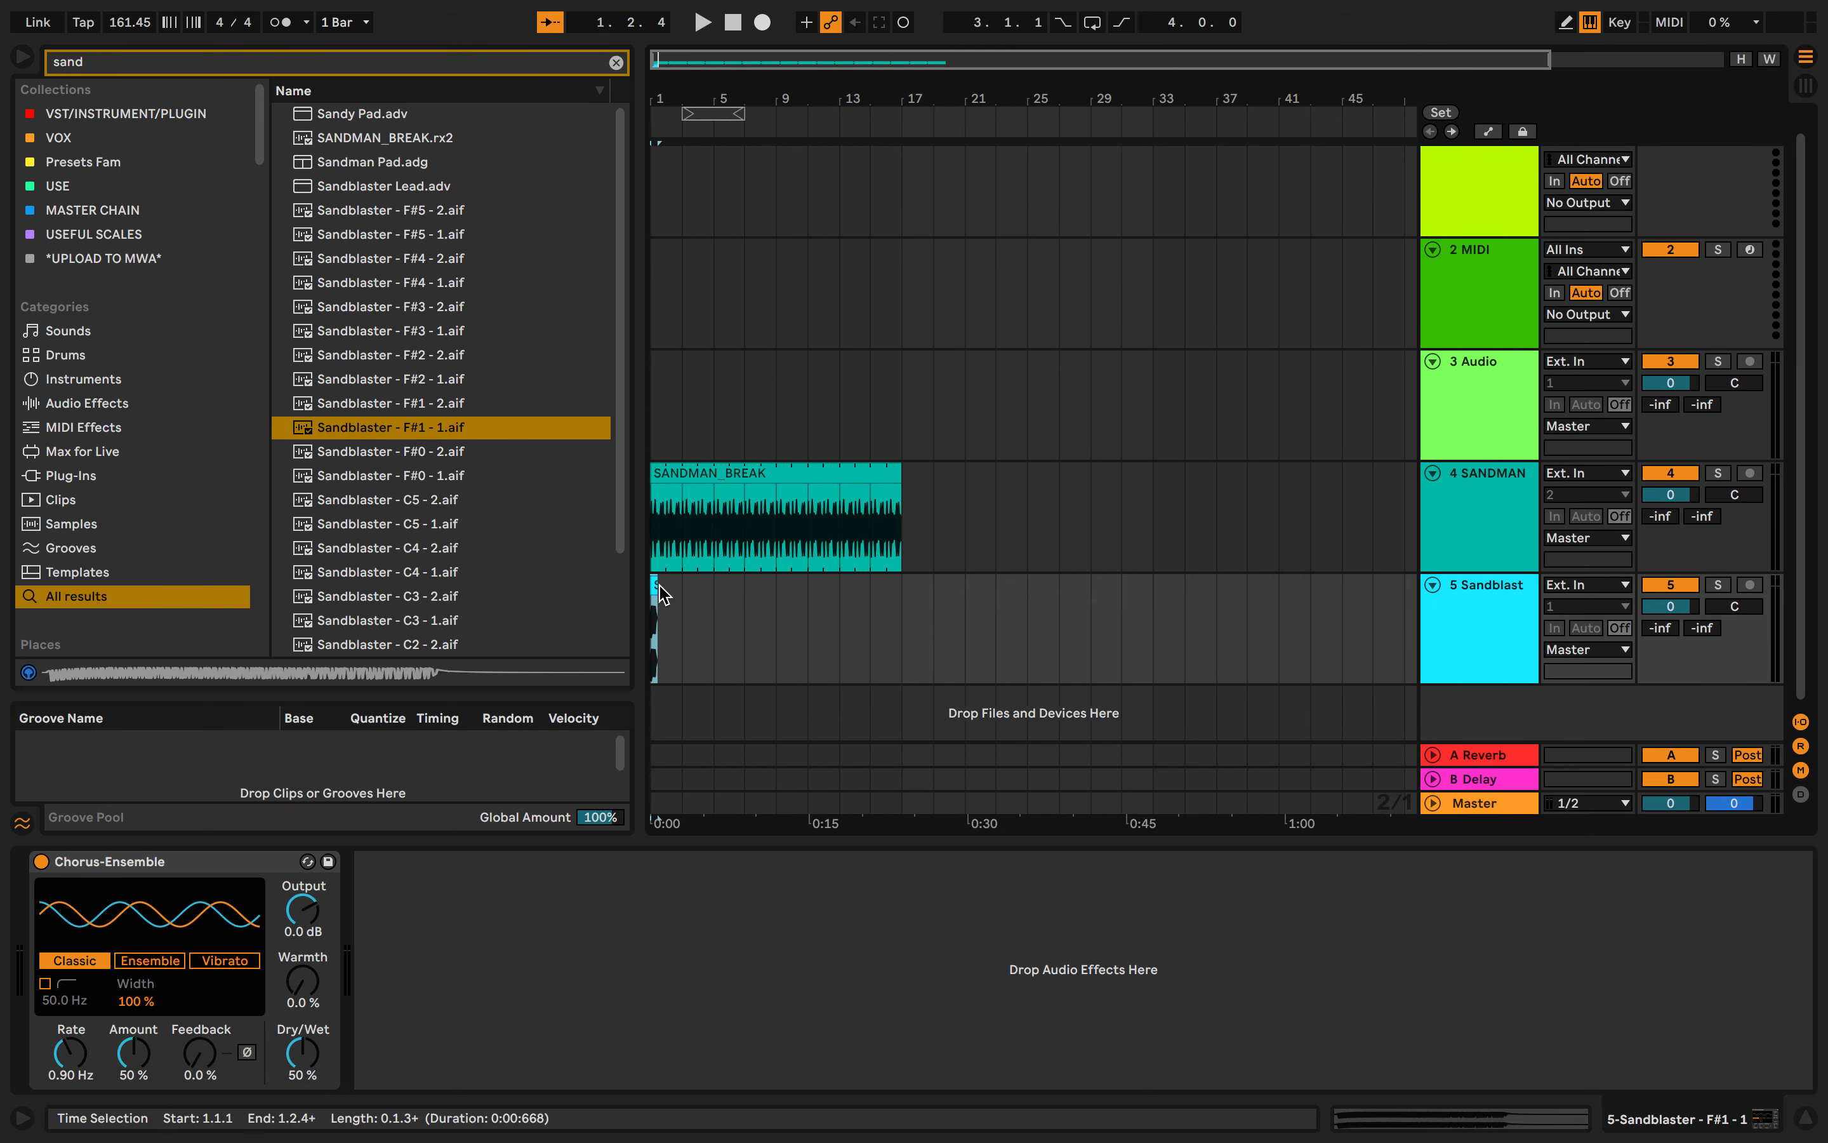
- Open the Sandblaster and SANDMAN_BREAK clips in the clip detail view to inspect them
scroll(659, 584, "up", 3)
scroll(672, 582, "left", 1)
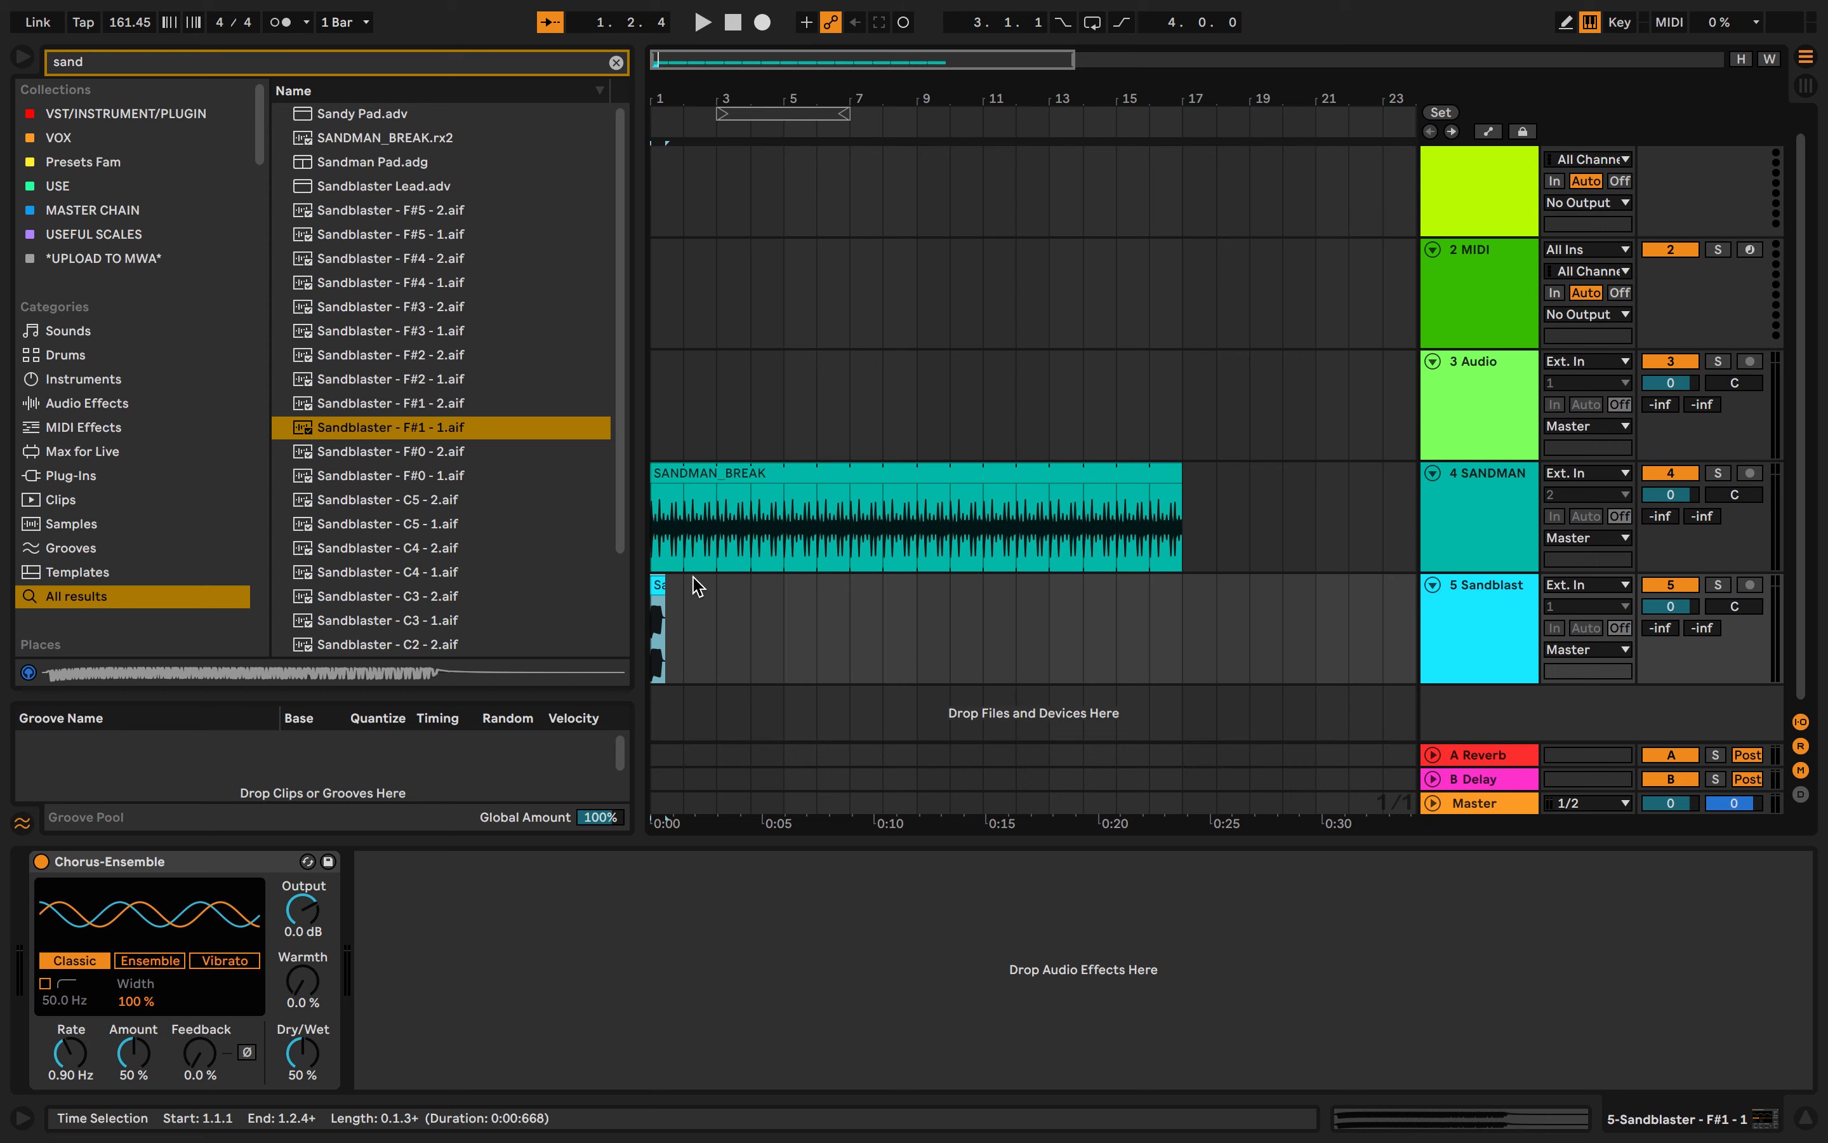
left_click(660, 584)
double_click(660, 584)
left_click(739, 277)
scroll(674, 225, "up", 5)
left_click(686, 220)
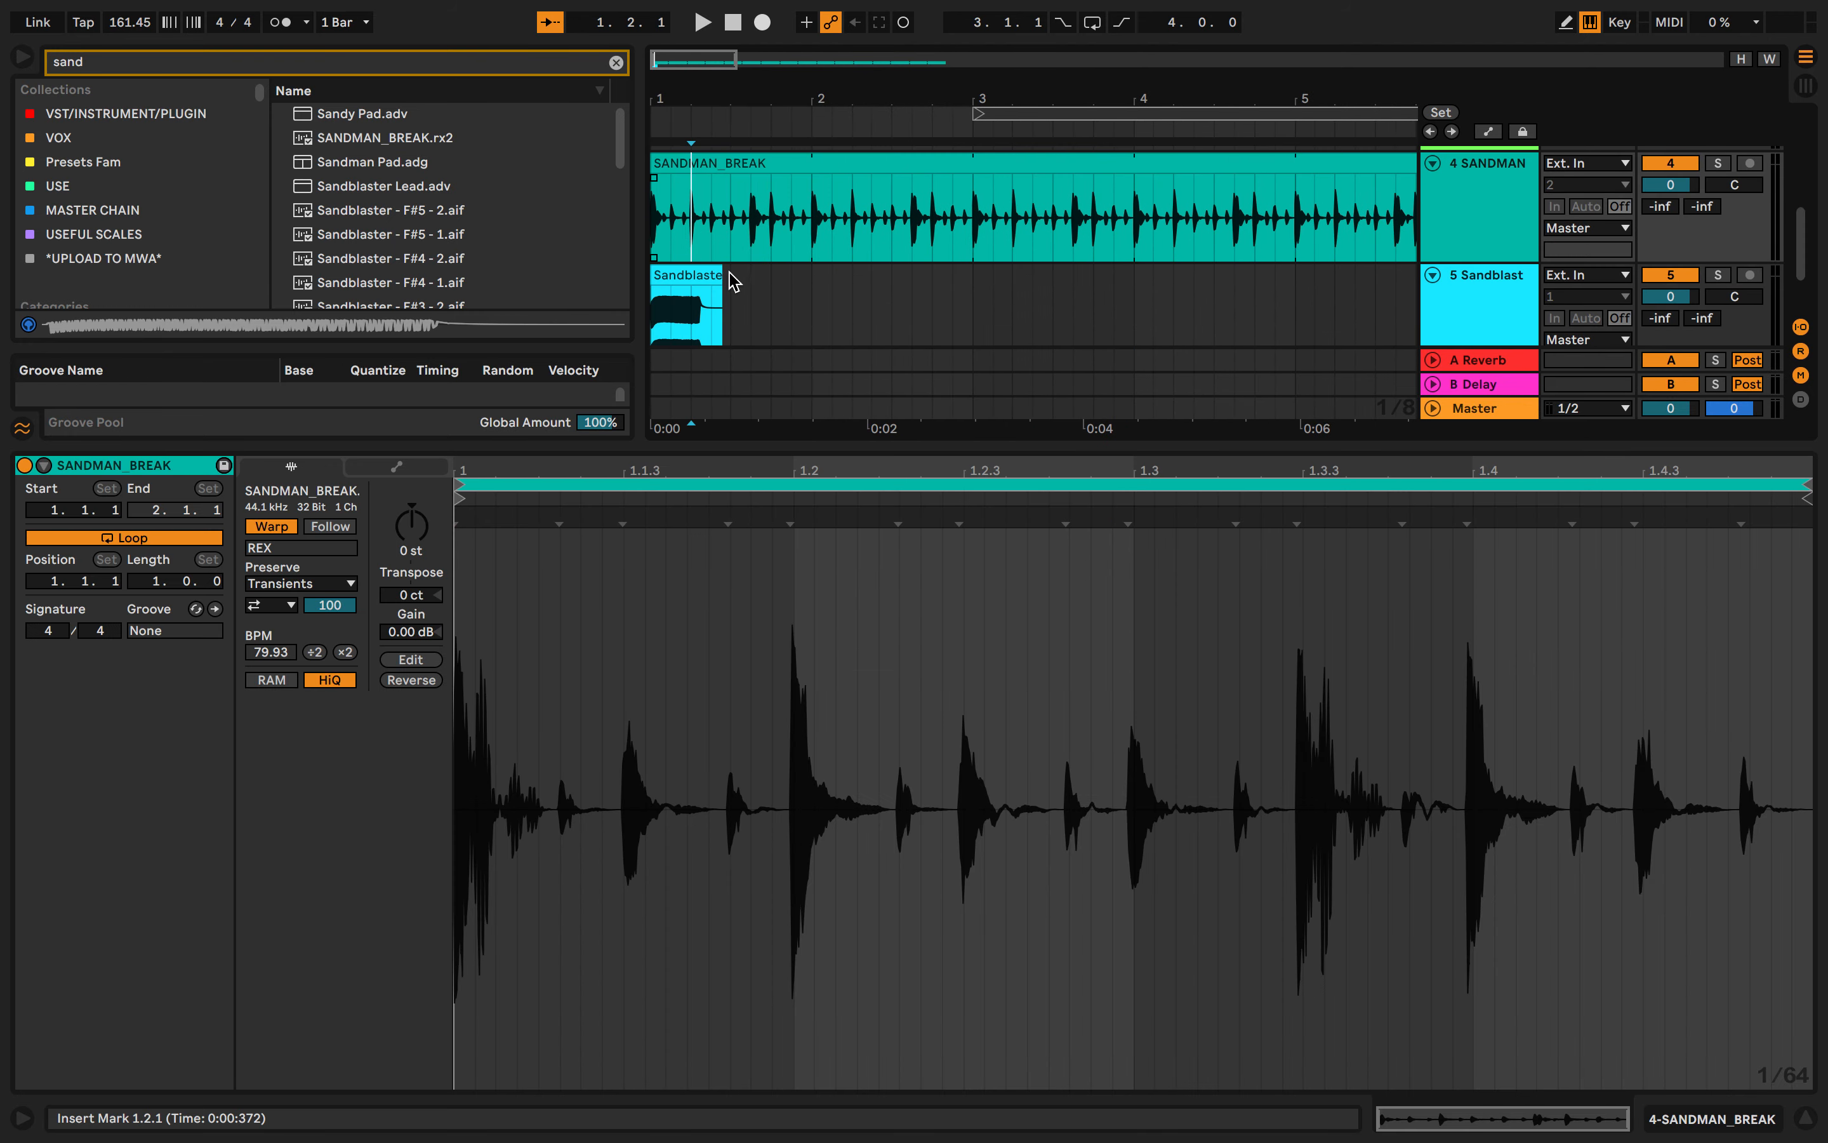
scroll(726, 277, "down", 2)
left_click(696, 253)
scroll(695, 253, "down", 4)
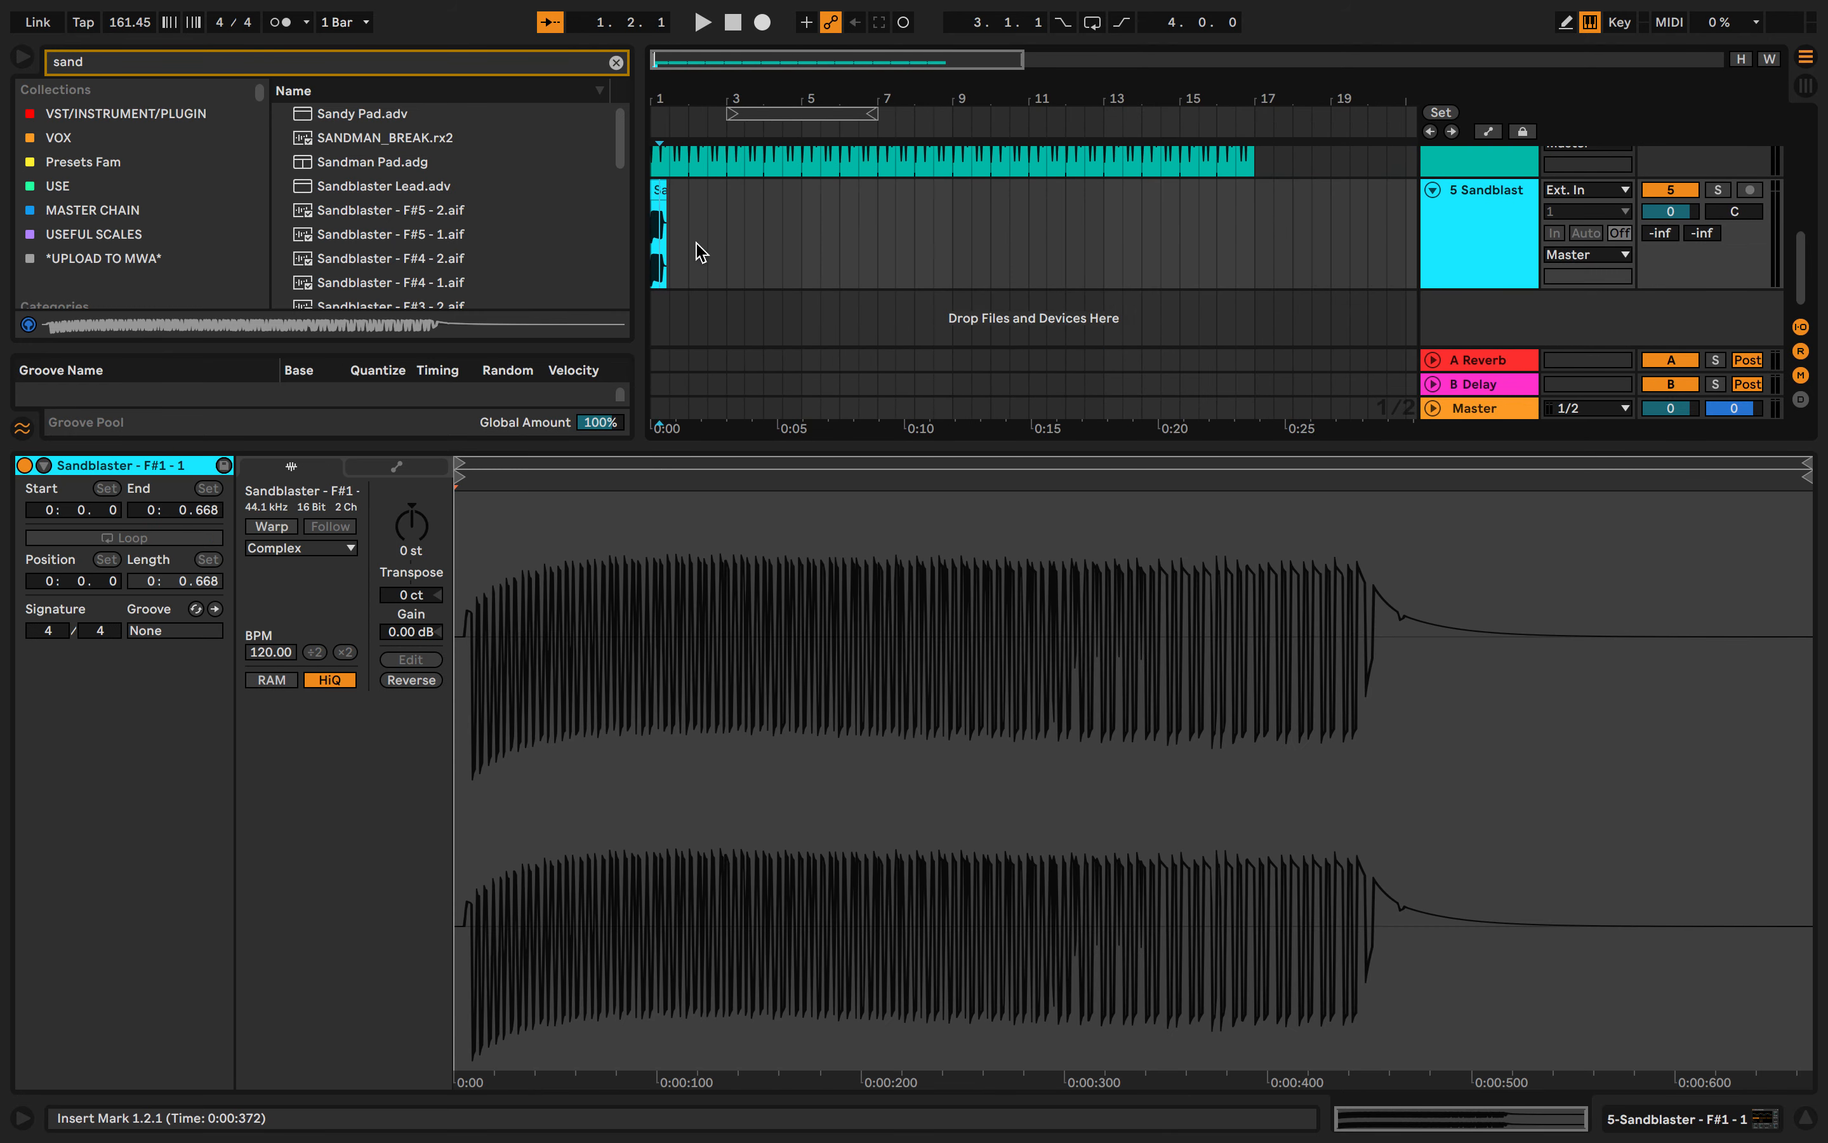
scroll(726, 253, "up", 2)
left_click(779, 242)
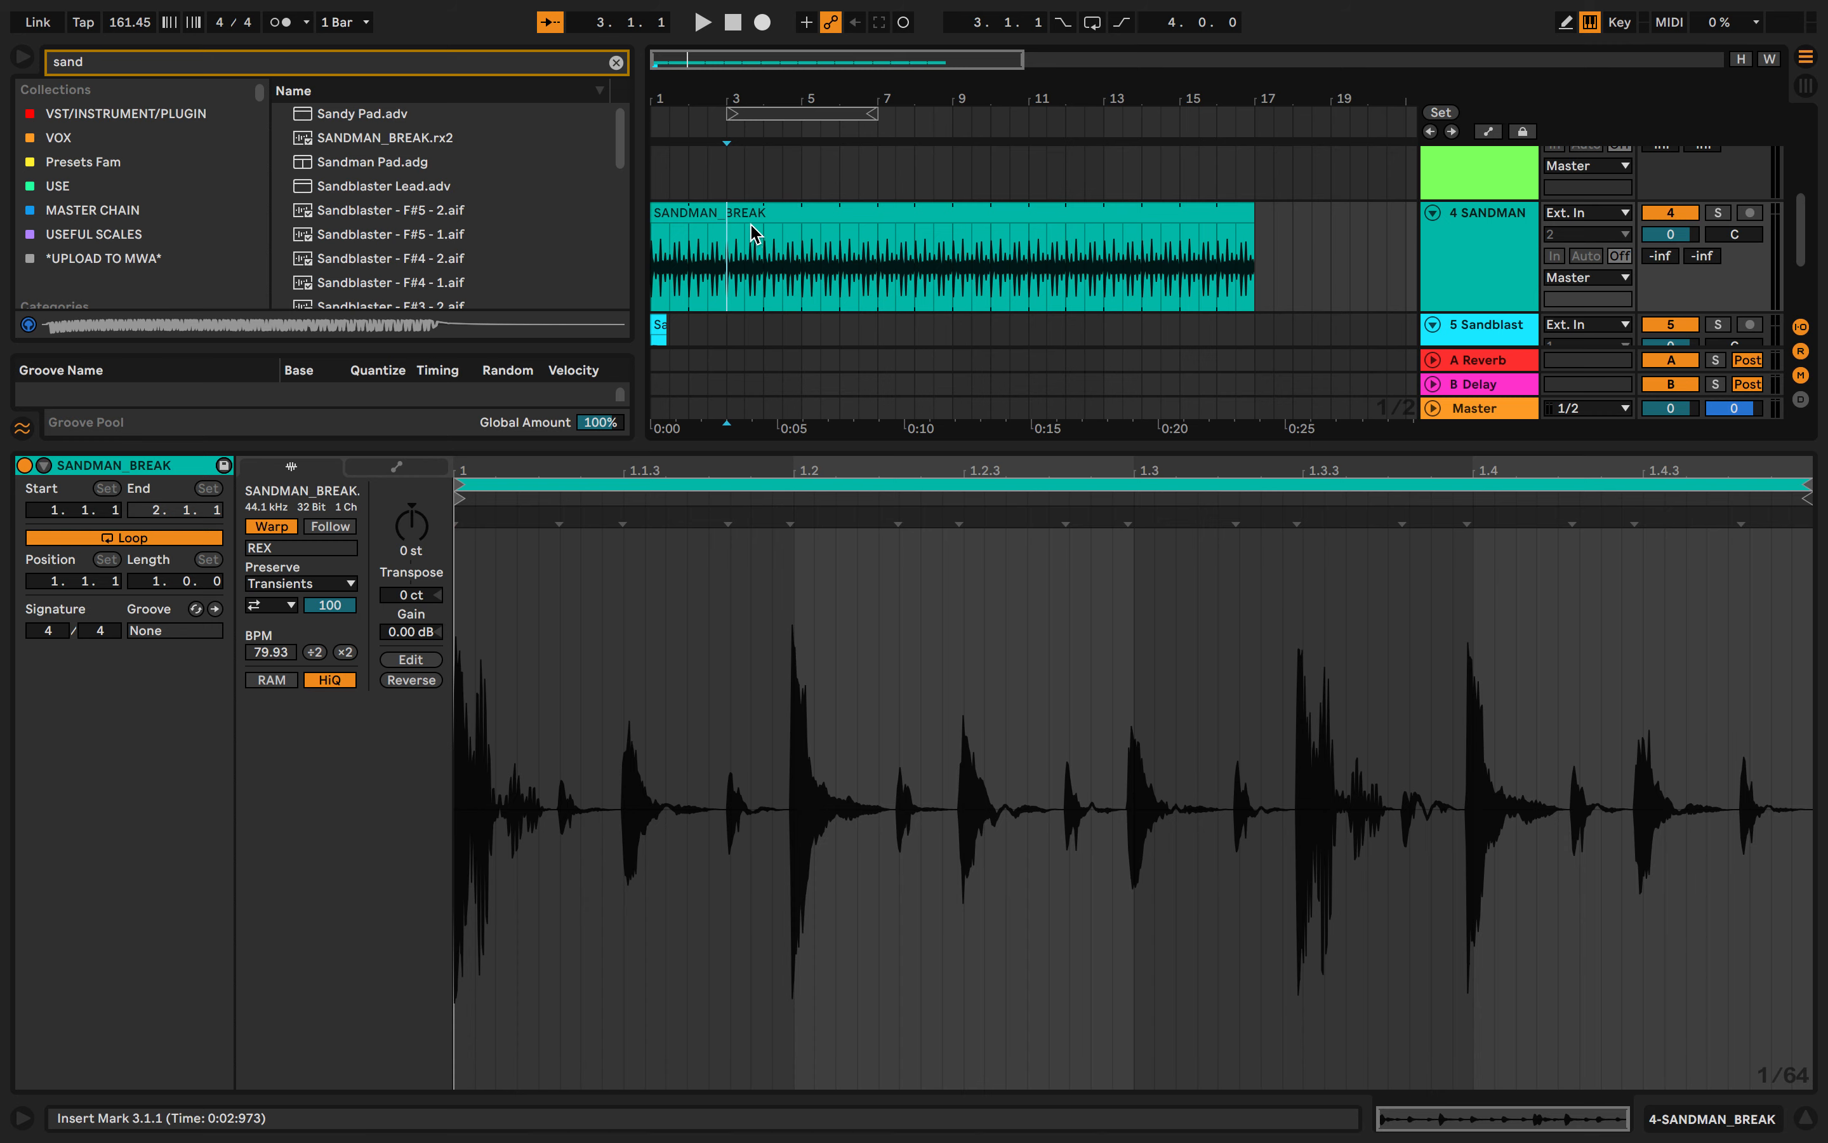
scroll(755, 238, "down", 2)
left_click_drag(672, 288, 632, 289)
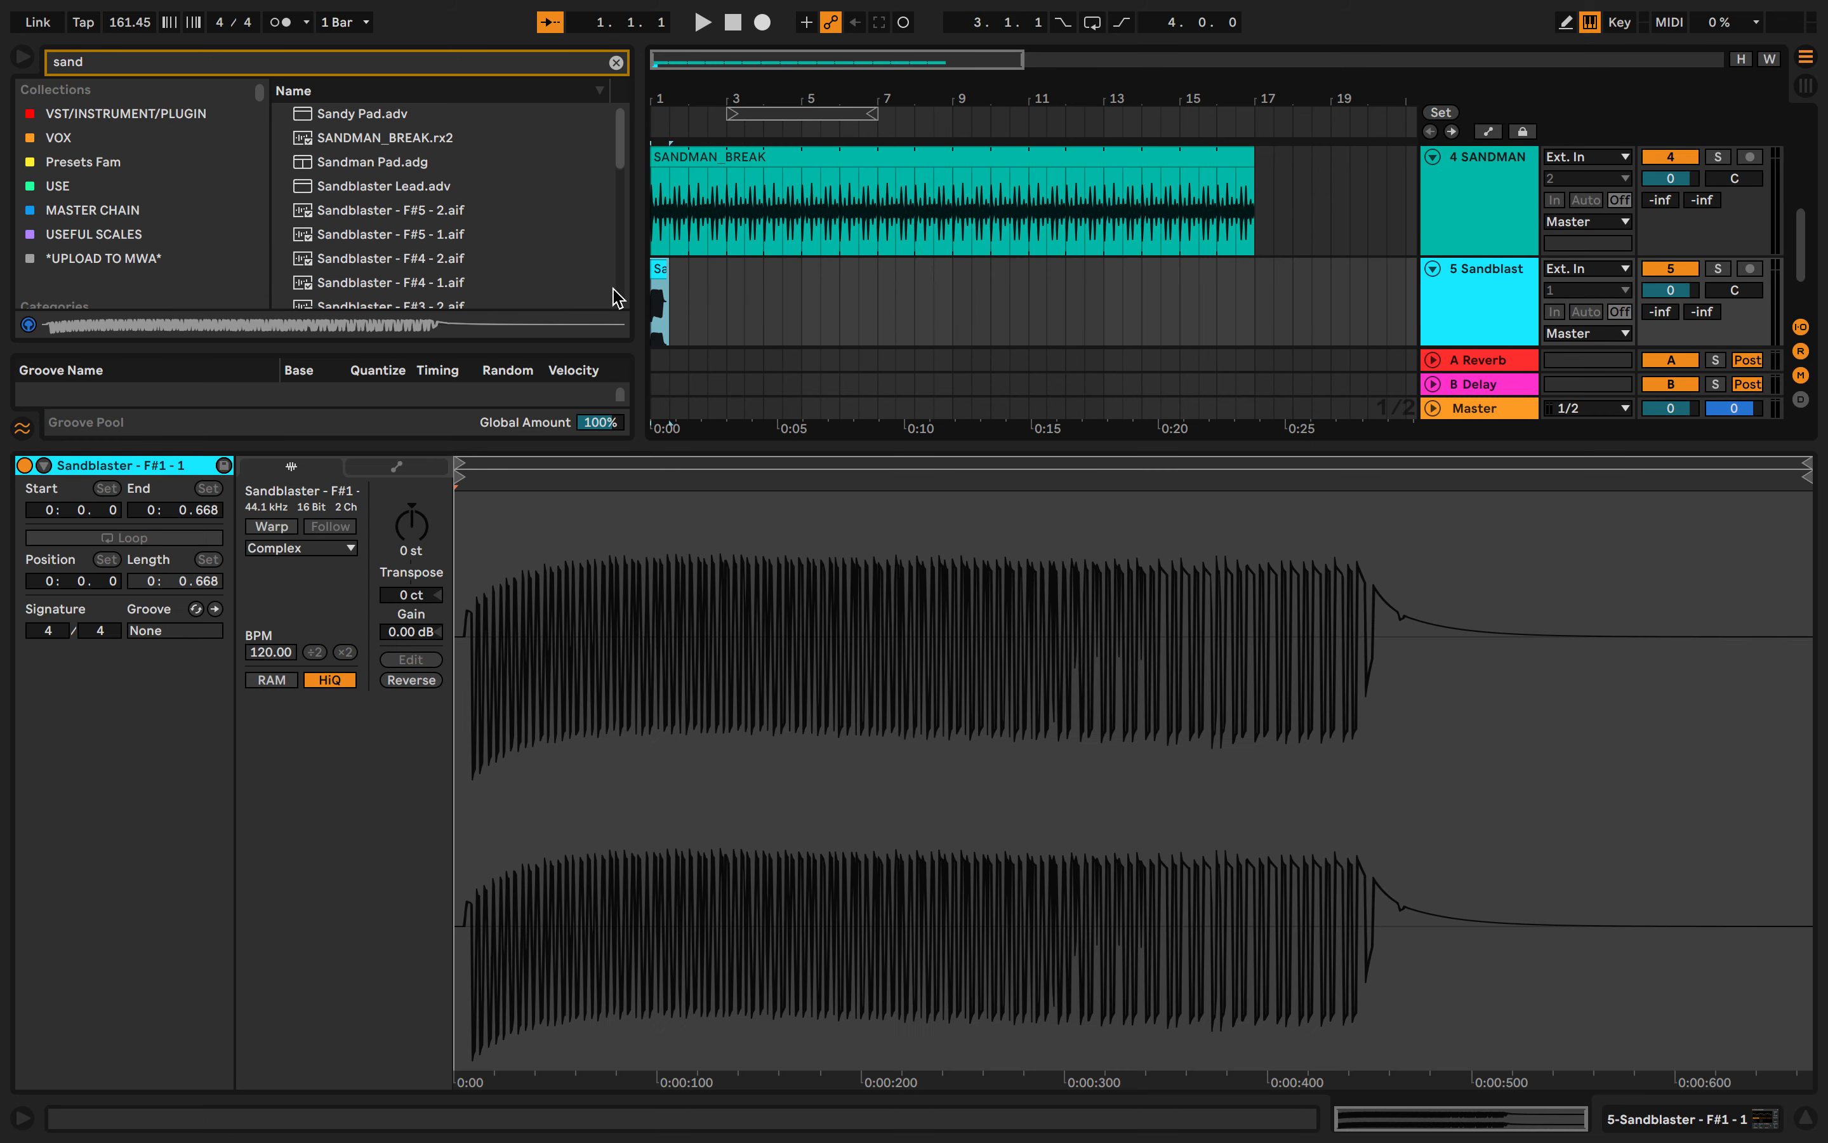
- Warp and loop the Sandblaster clip and stretch it to bar 17 to match the break's length
left_click(286, 525)
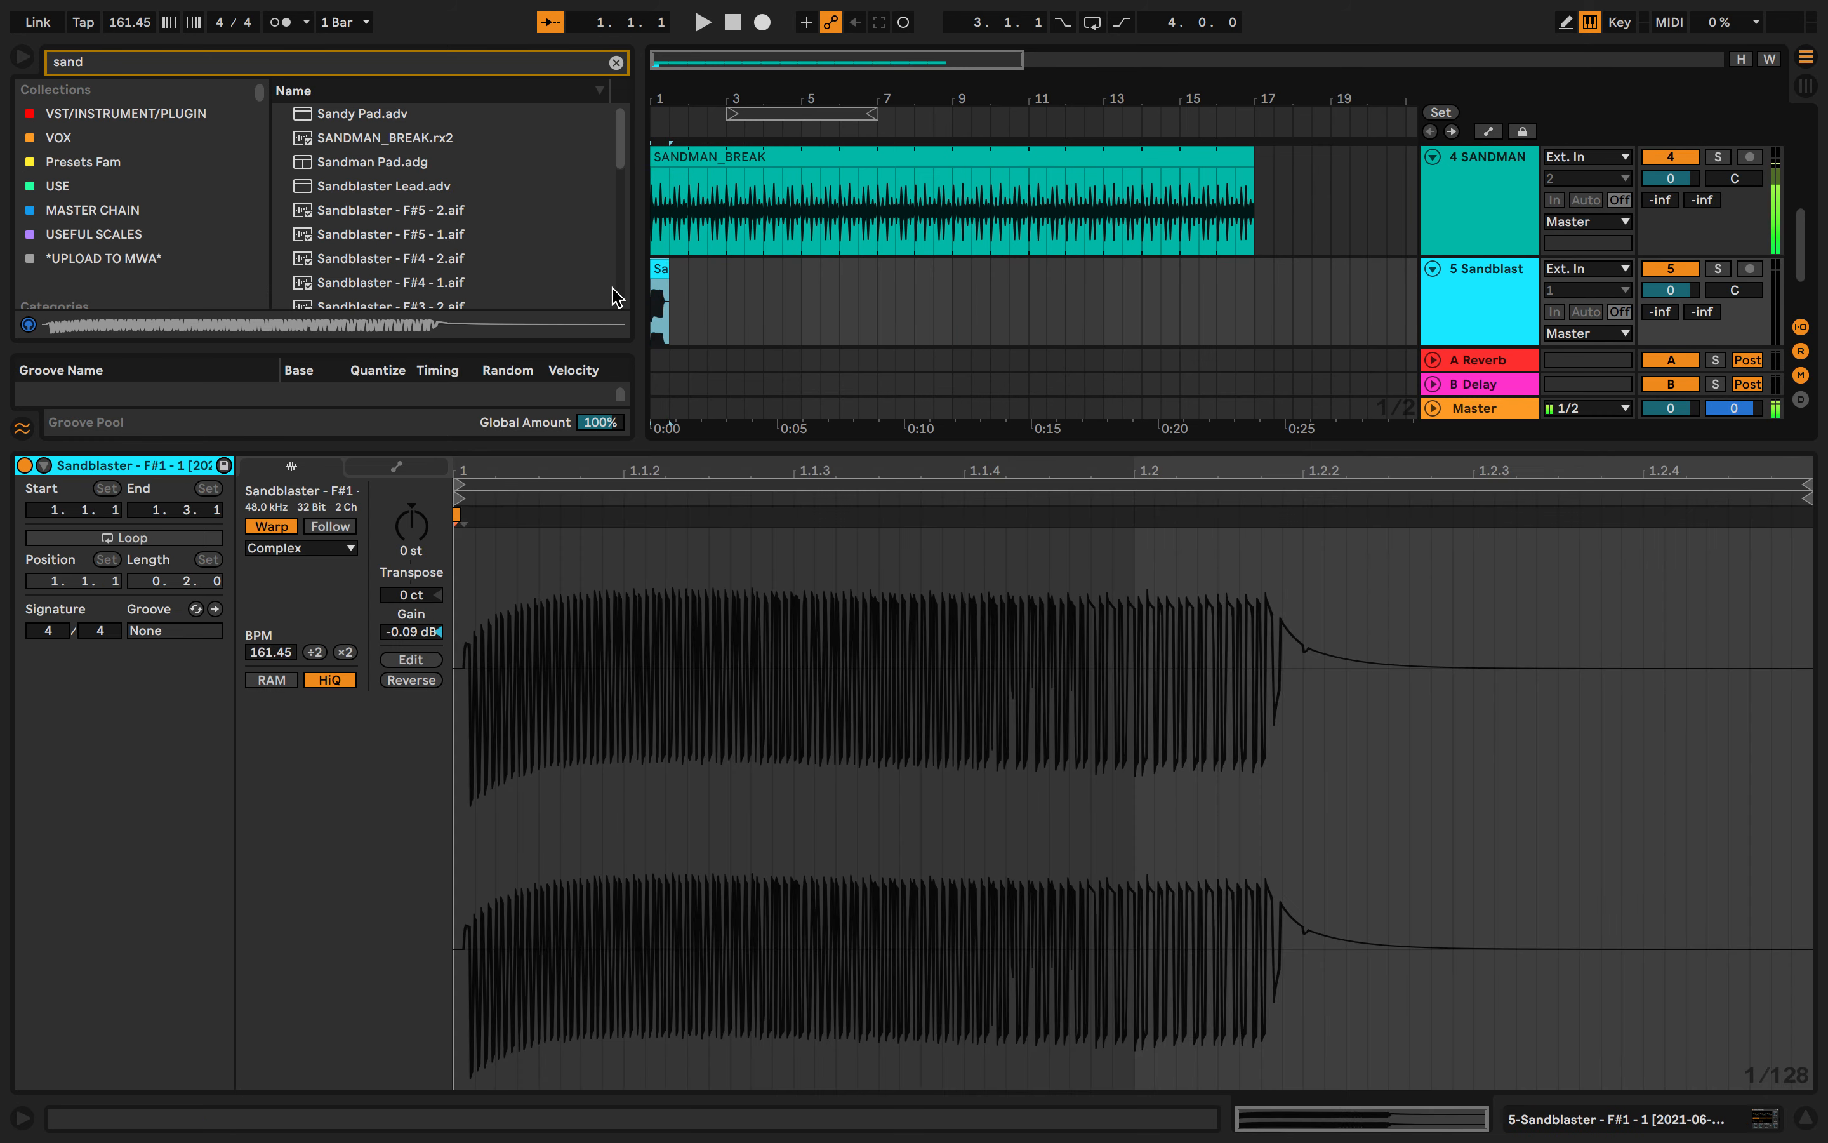
left_click(202, 537)
left_click_drag(668, 268, 1254, 269)
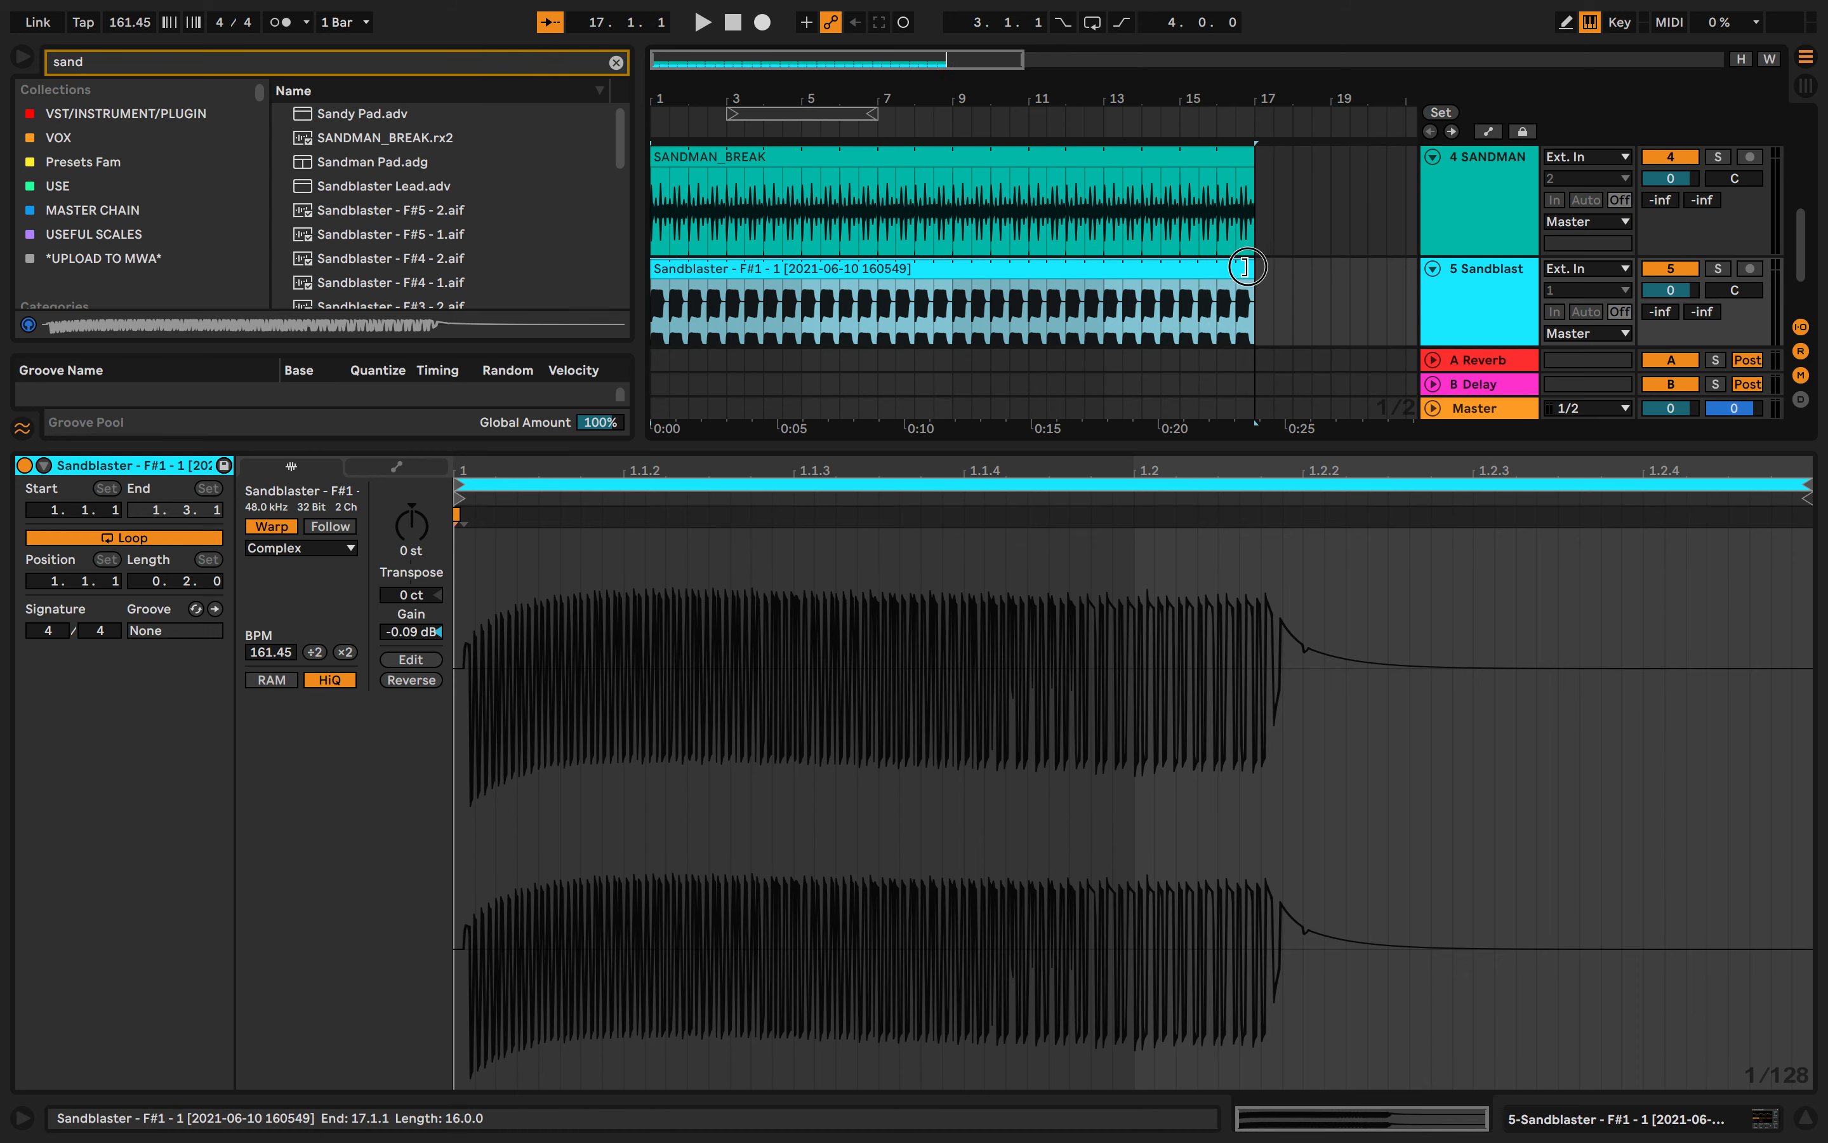
- Hide the clip detail view and narrow the browser to enlarge the arrangement
left_click(1213, 445)
left_click(958, 584)
scroll(958, 584, "up", 5)
scroll(958, 584, "left", 8)
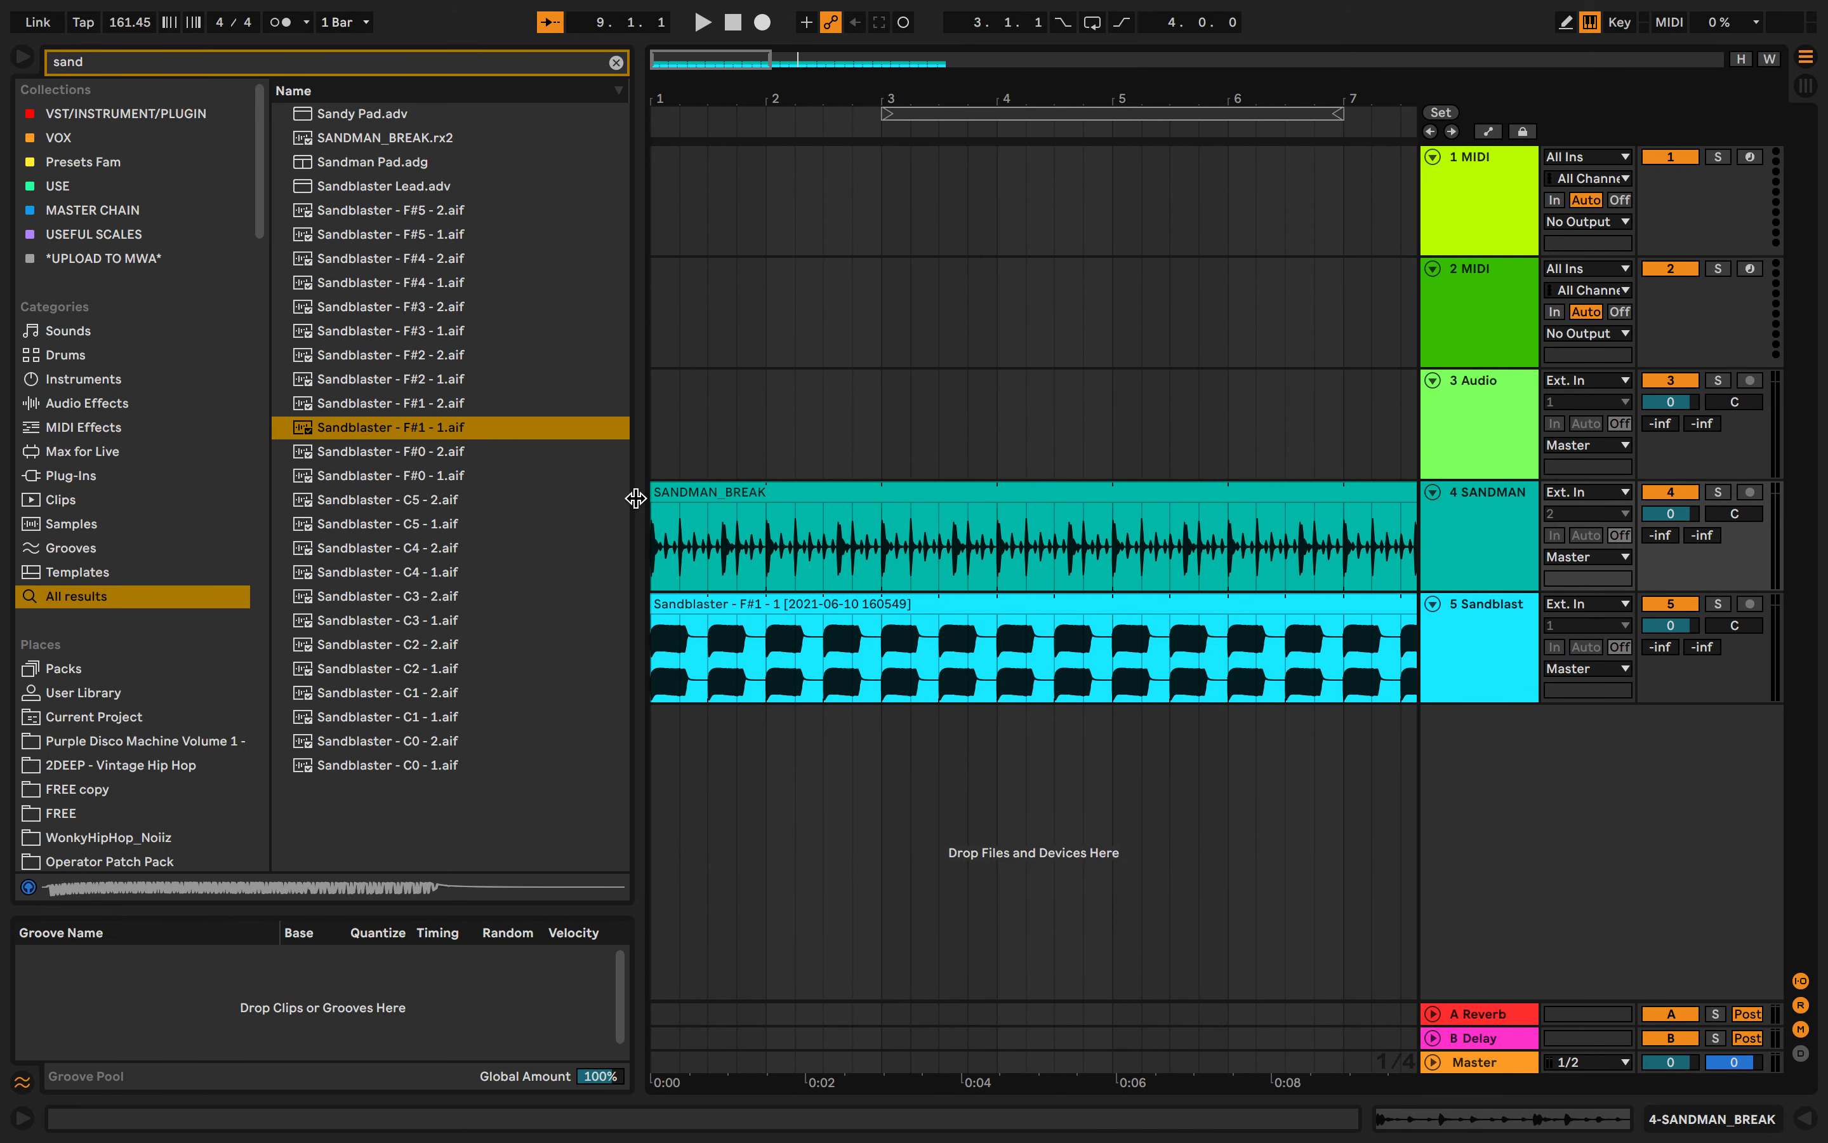
left_click_drag(634, 498, 516, 499)
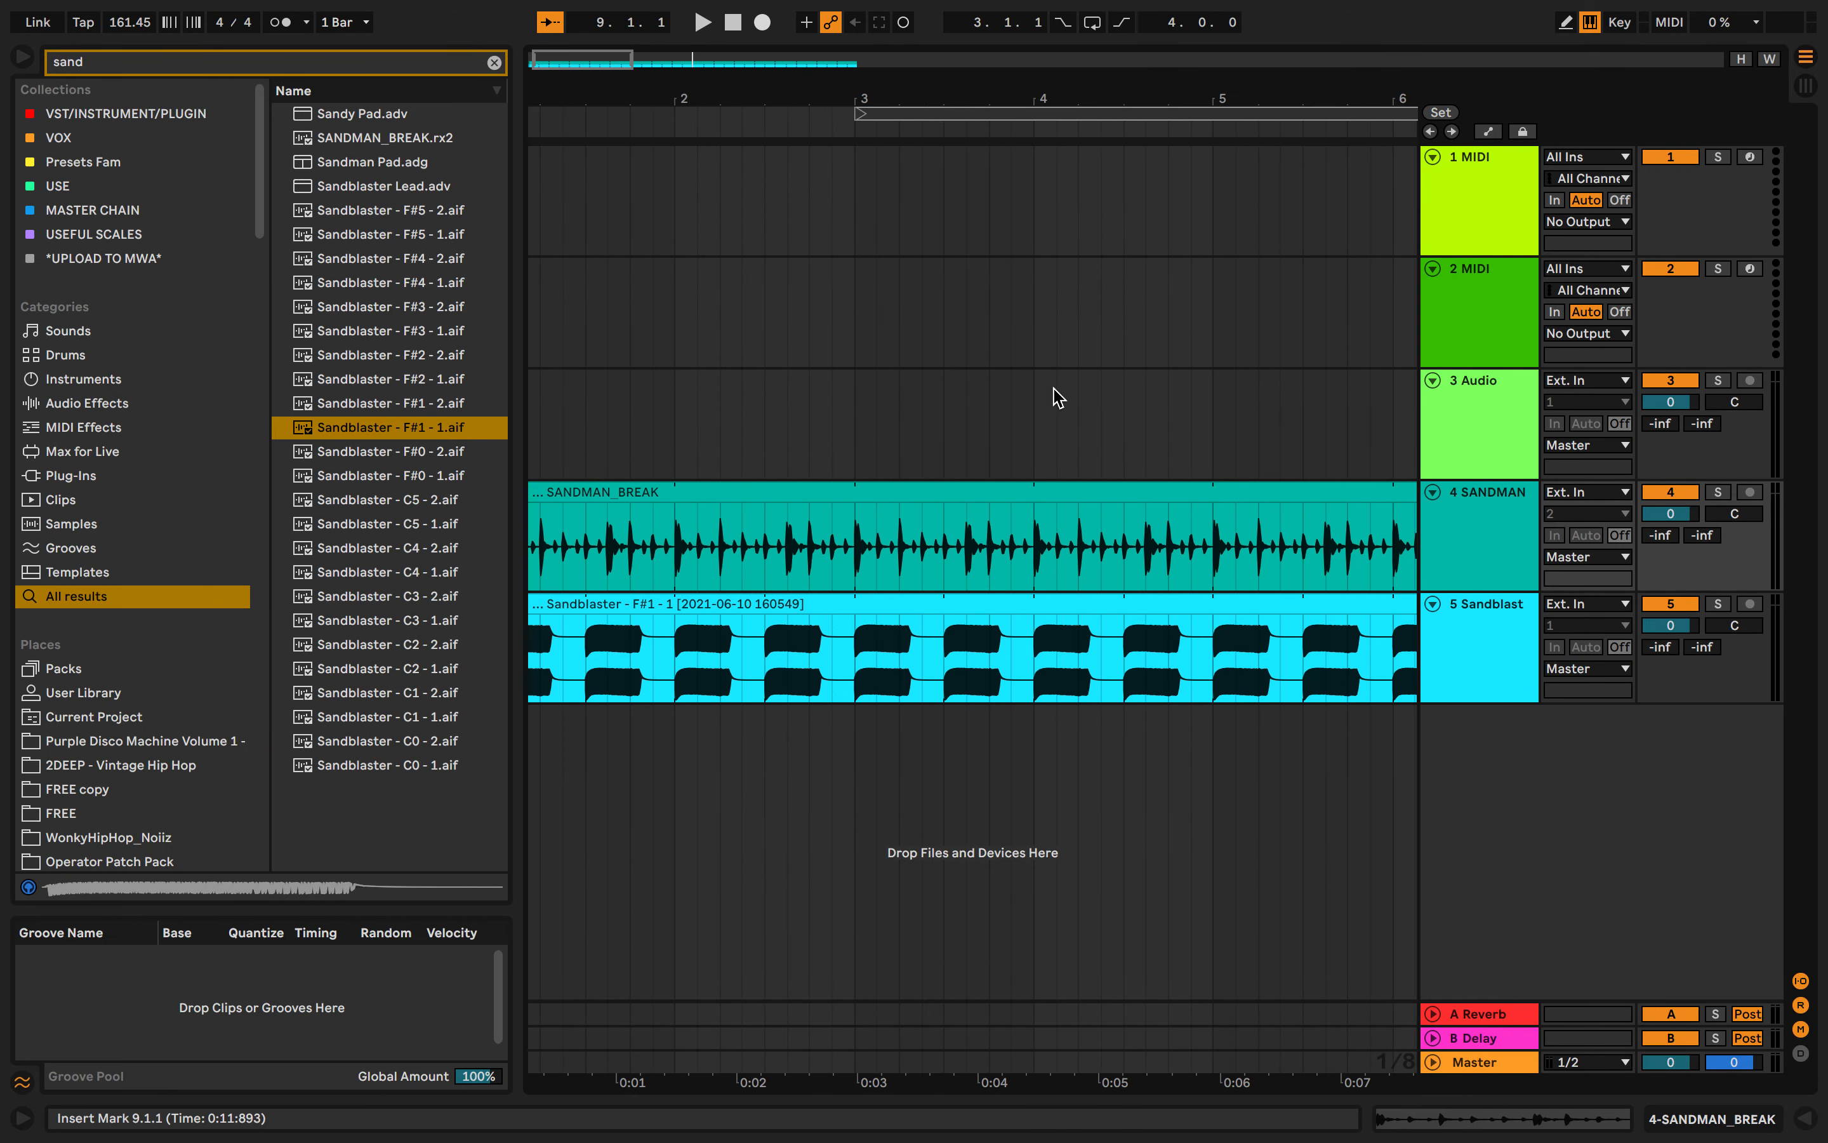
- Zoom out and play the break and Sandblaster tracks together
key("minus")
key("space")
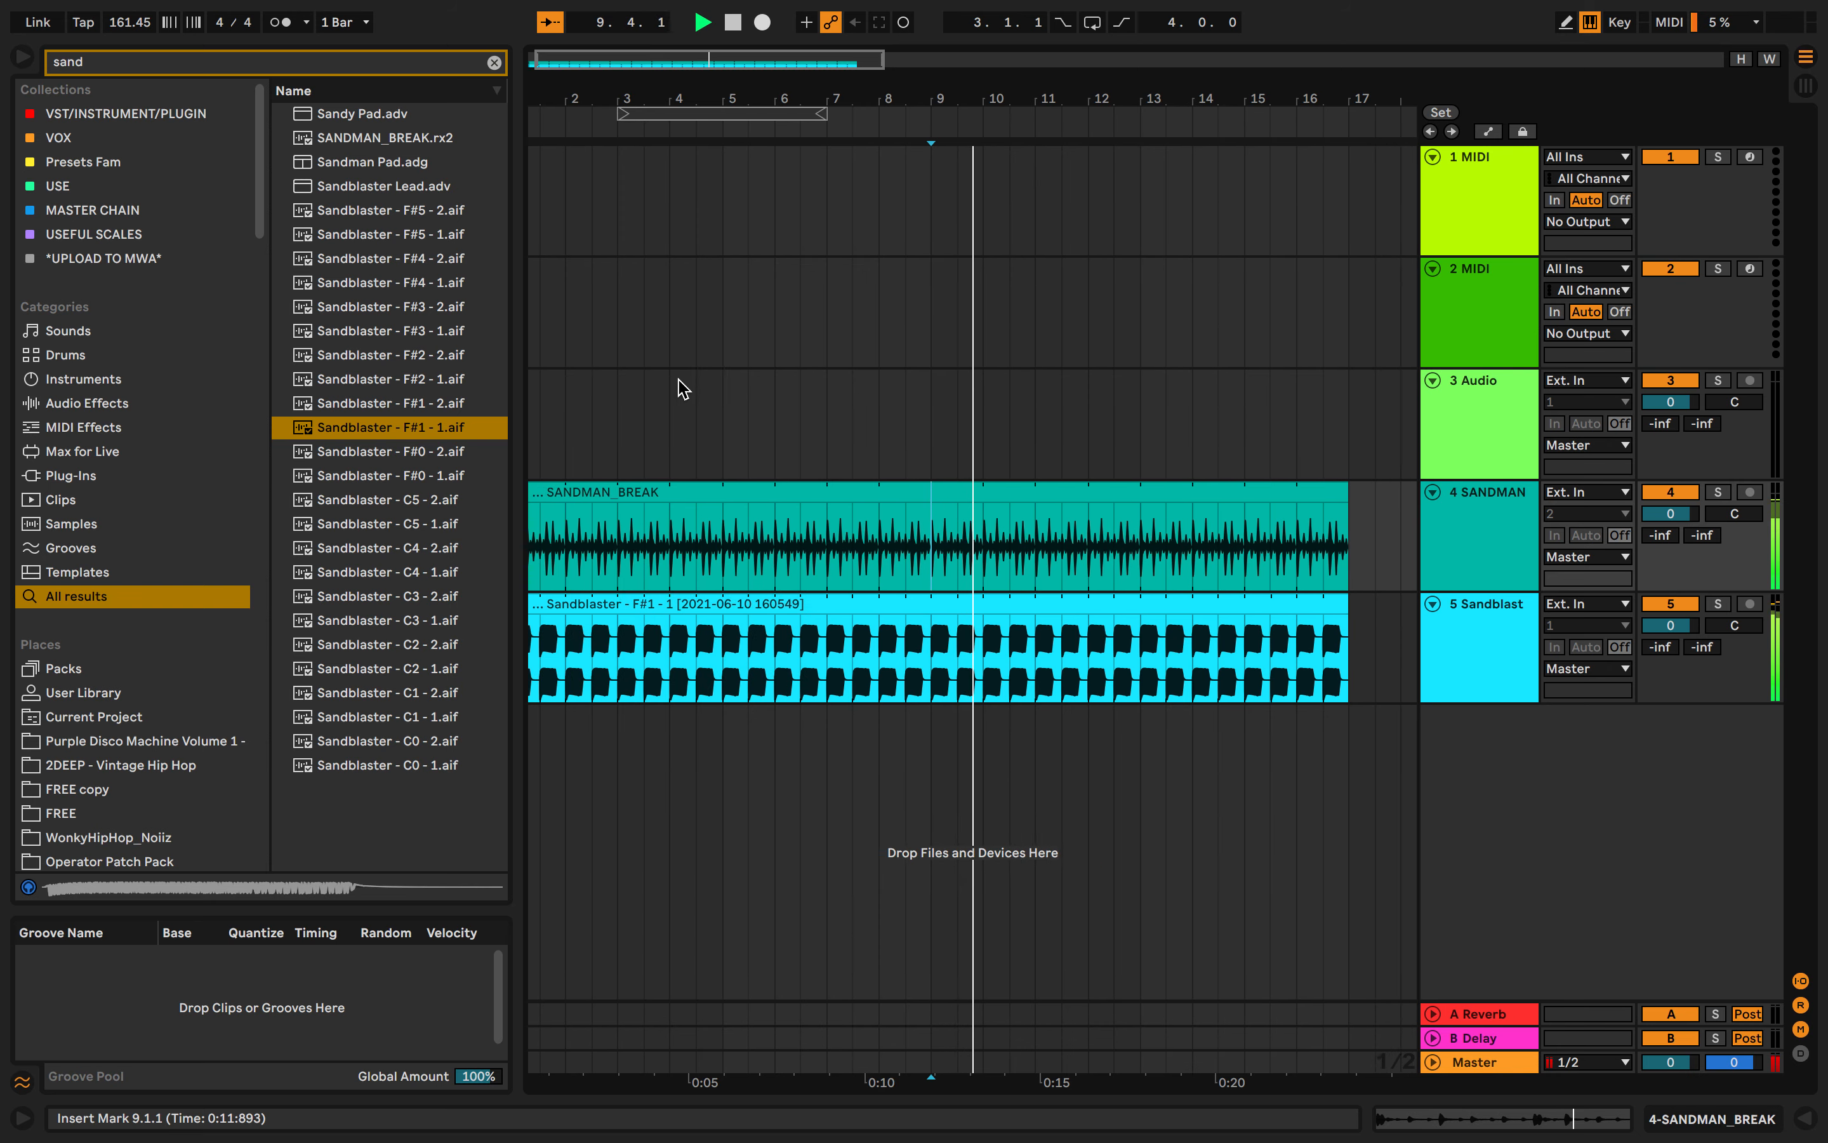
key("space")
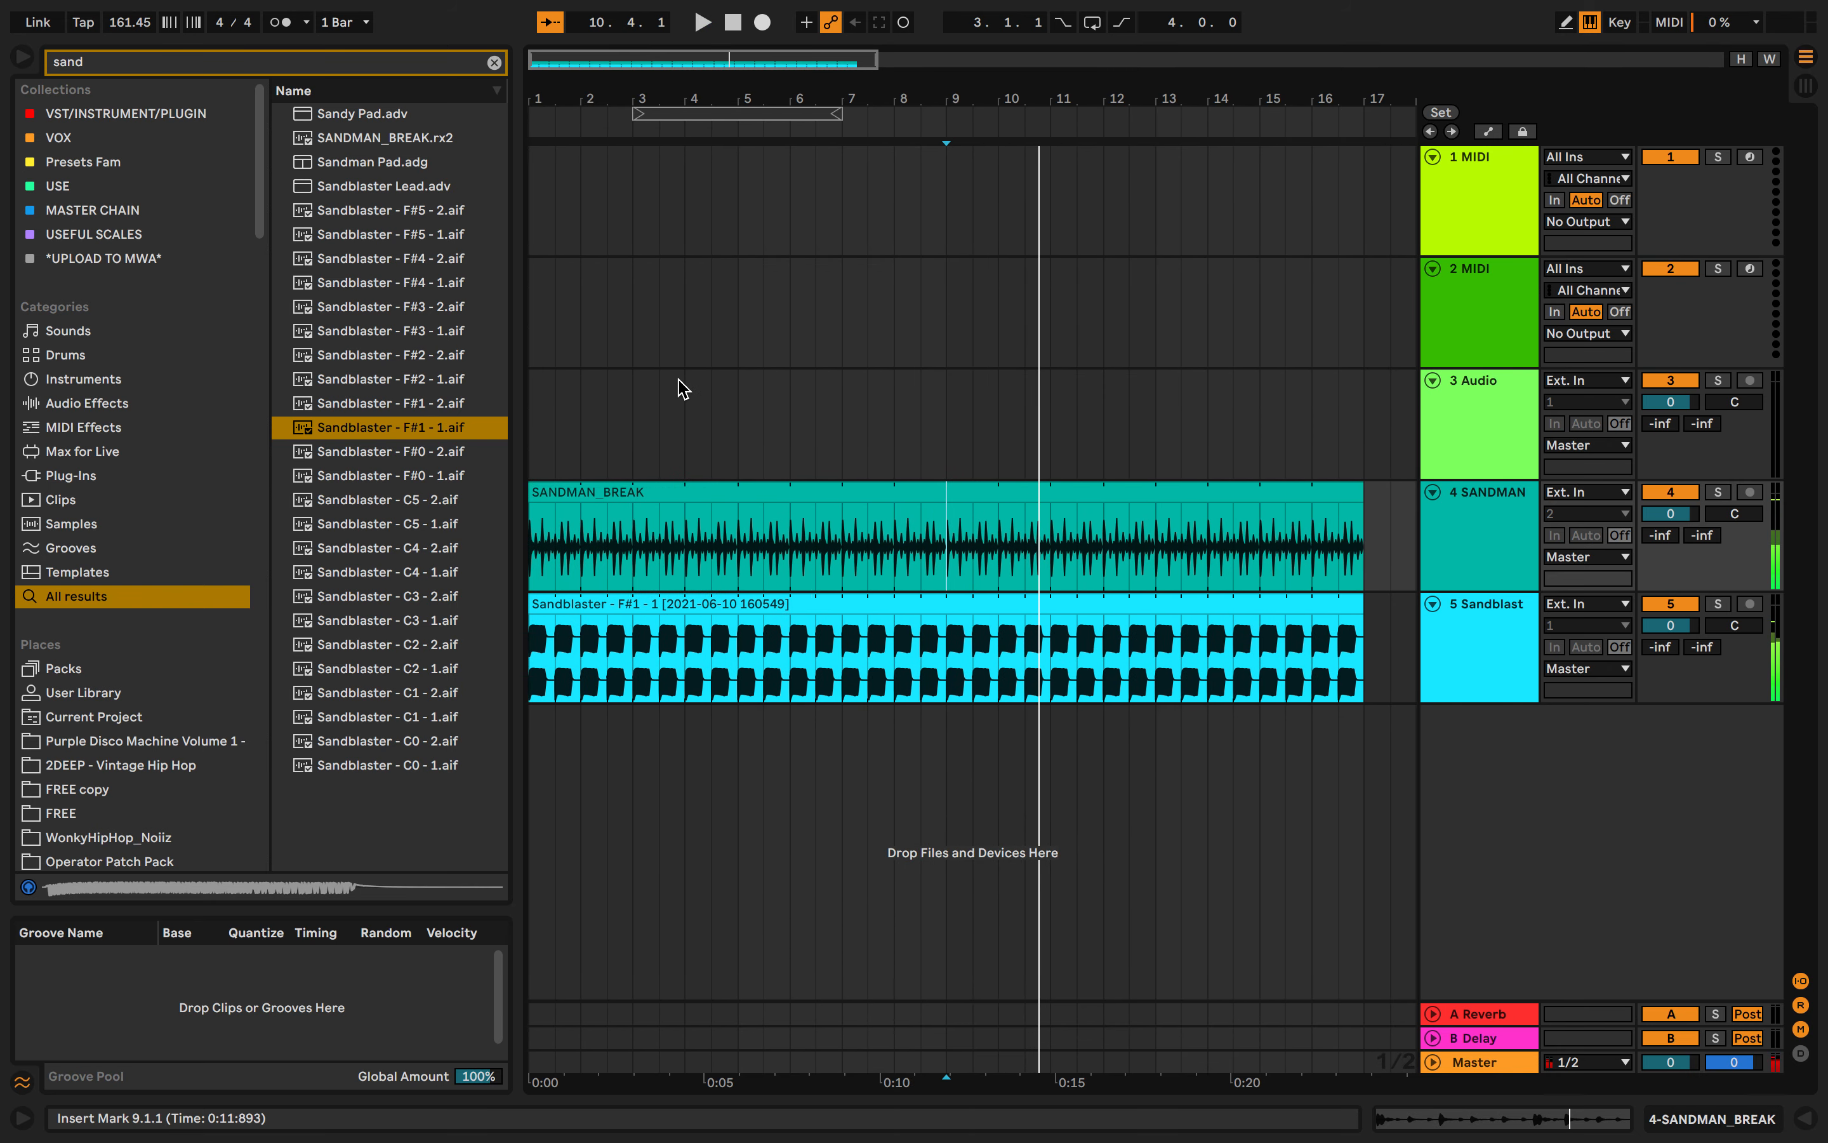
- Solo the SANDMAN track and listen to it on its own
left_click(633, 491)
left_click(1720, 493)
key("space")
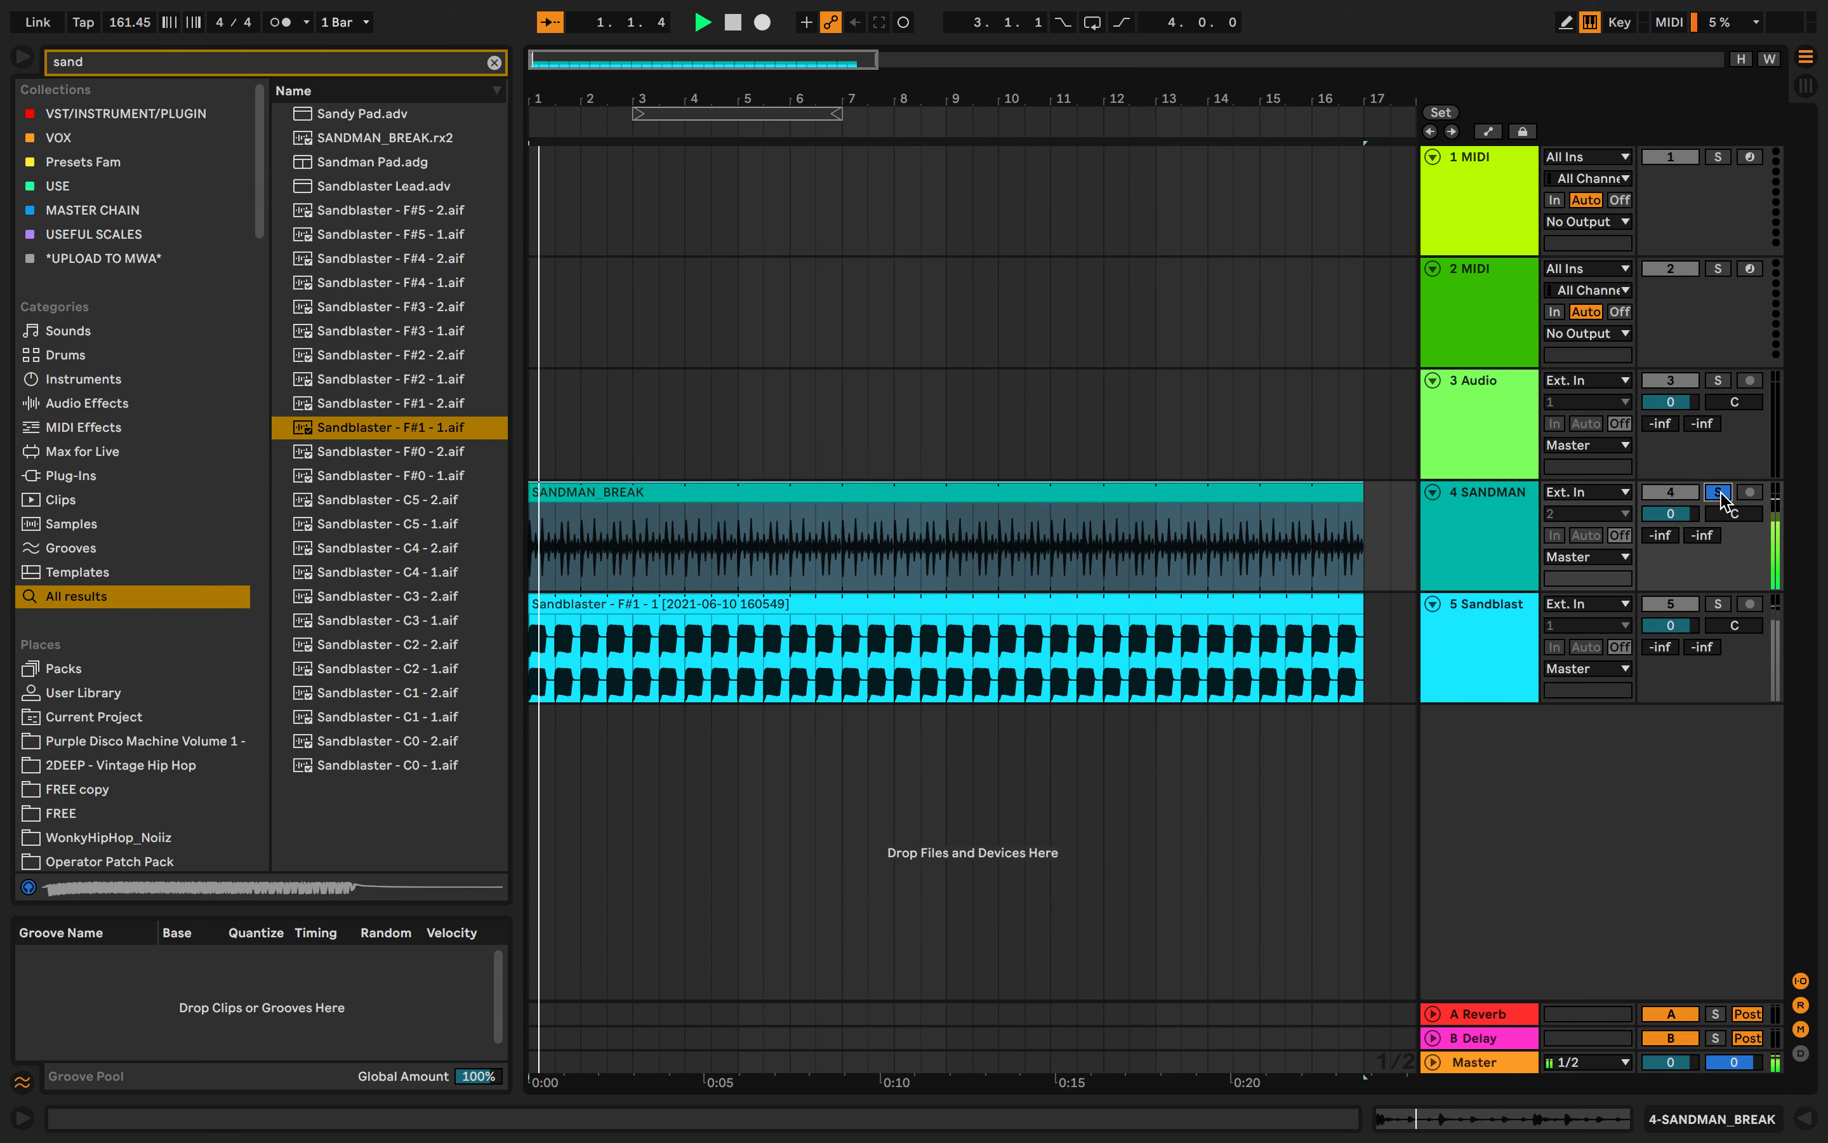
key("space")
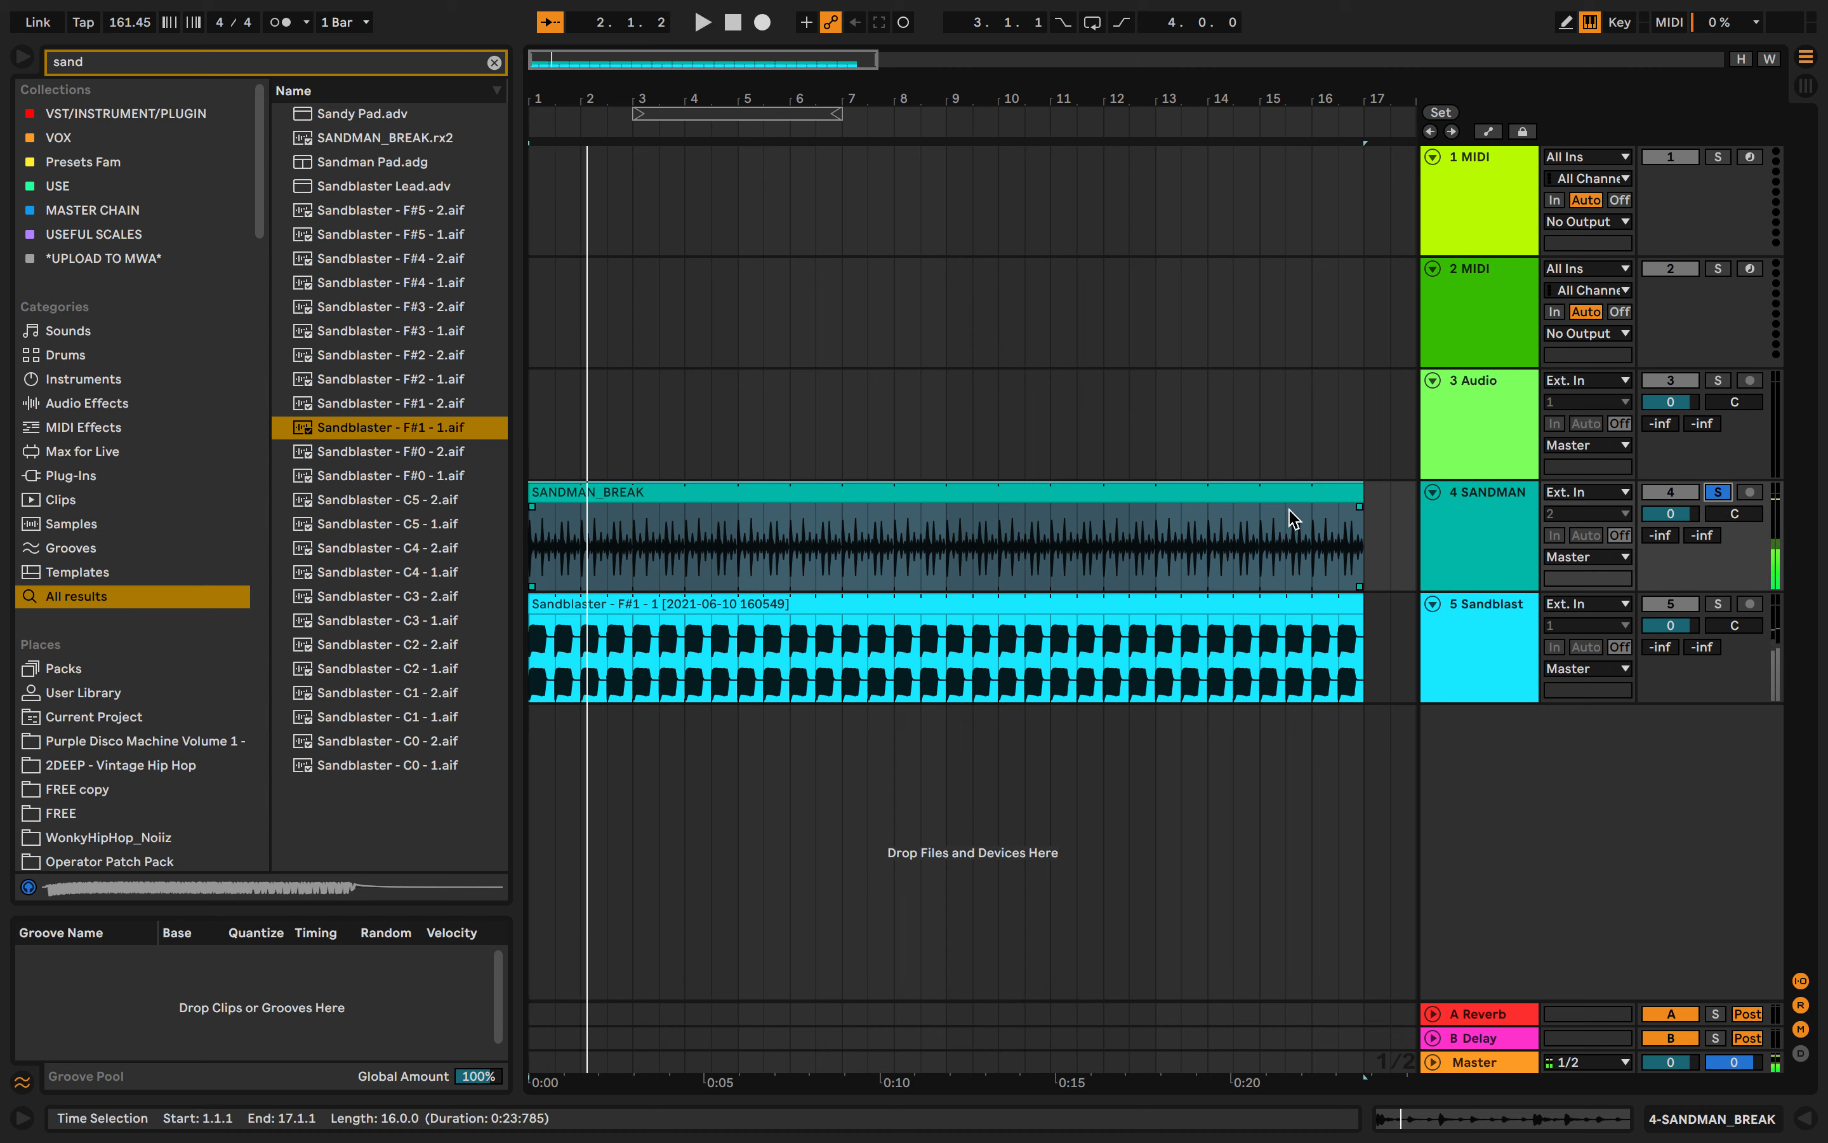
- Switch the SANDMAN track's panning to Split Stereo Pan Mode
left_click(998, 422)
left_click(644, 466)
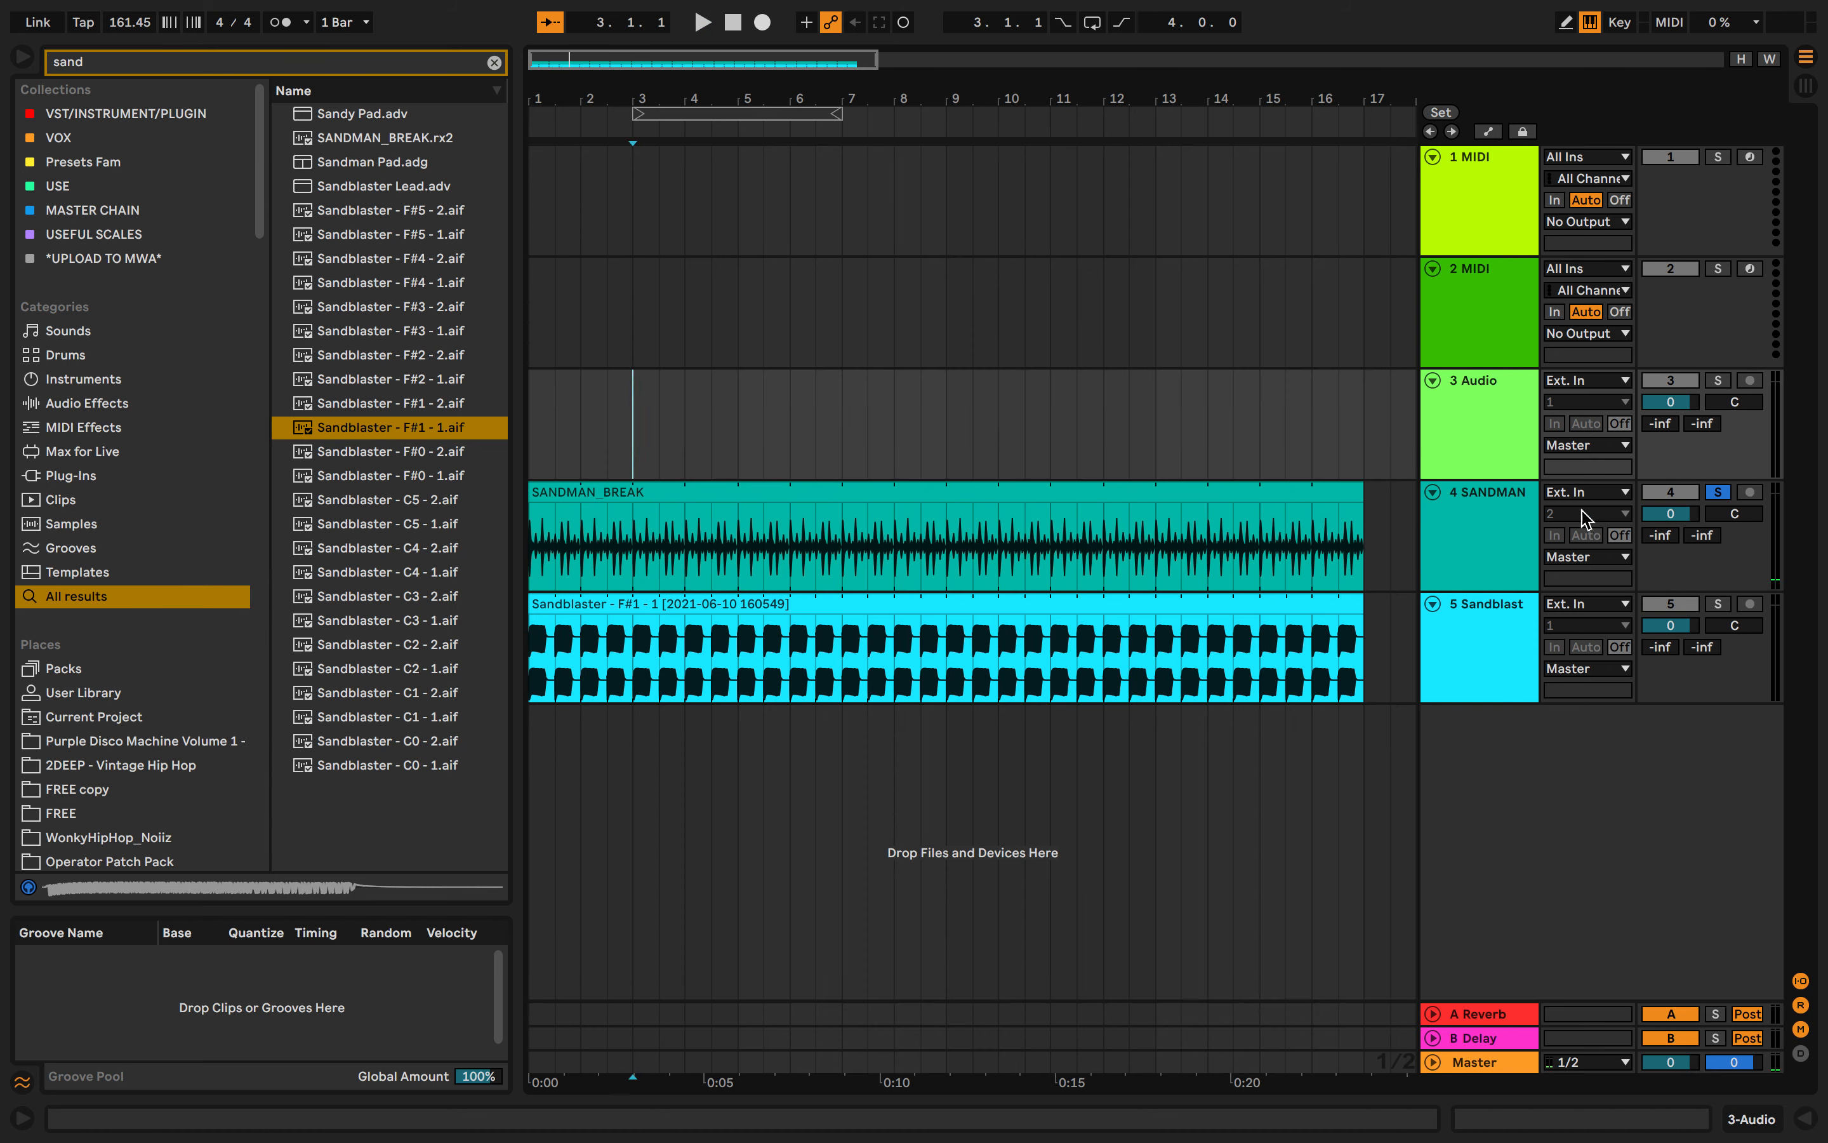
right_click(1730, 514)
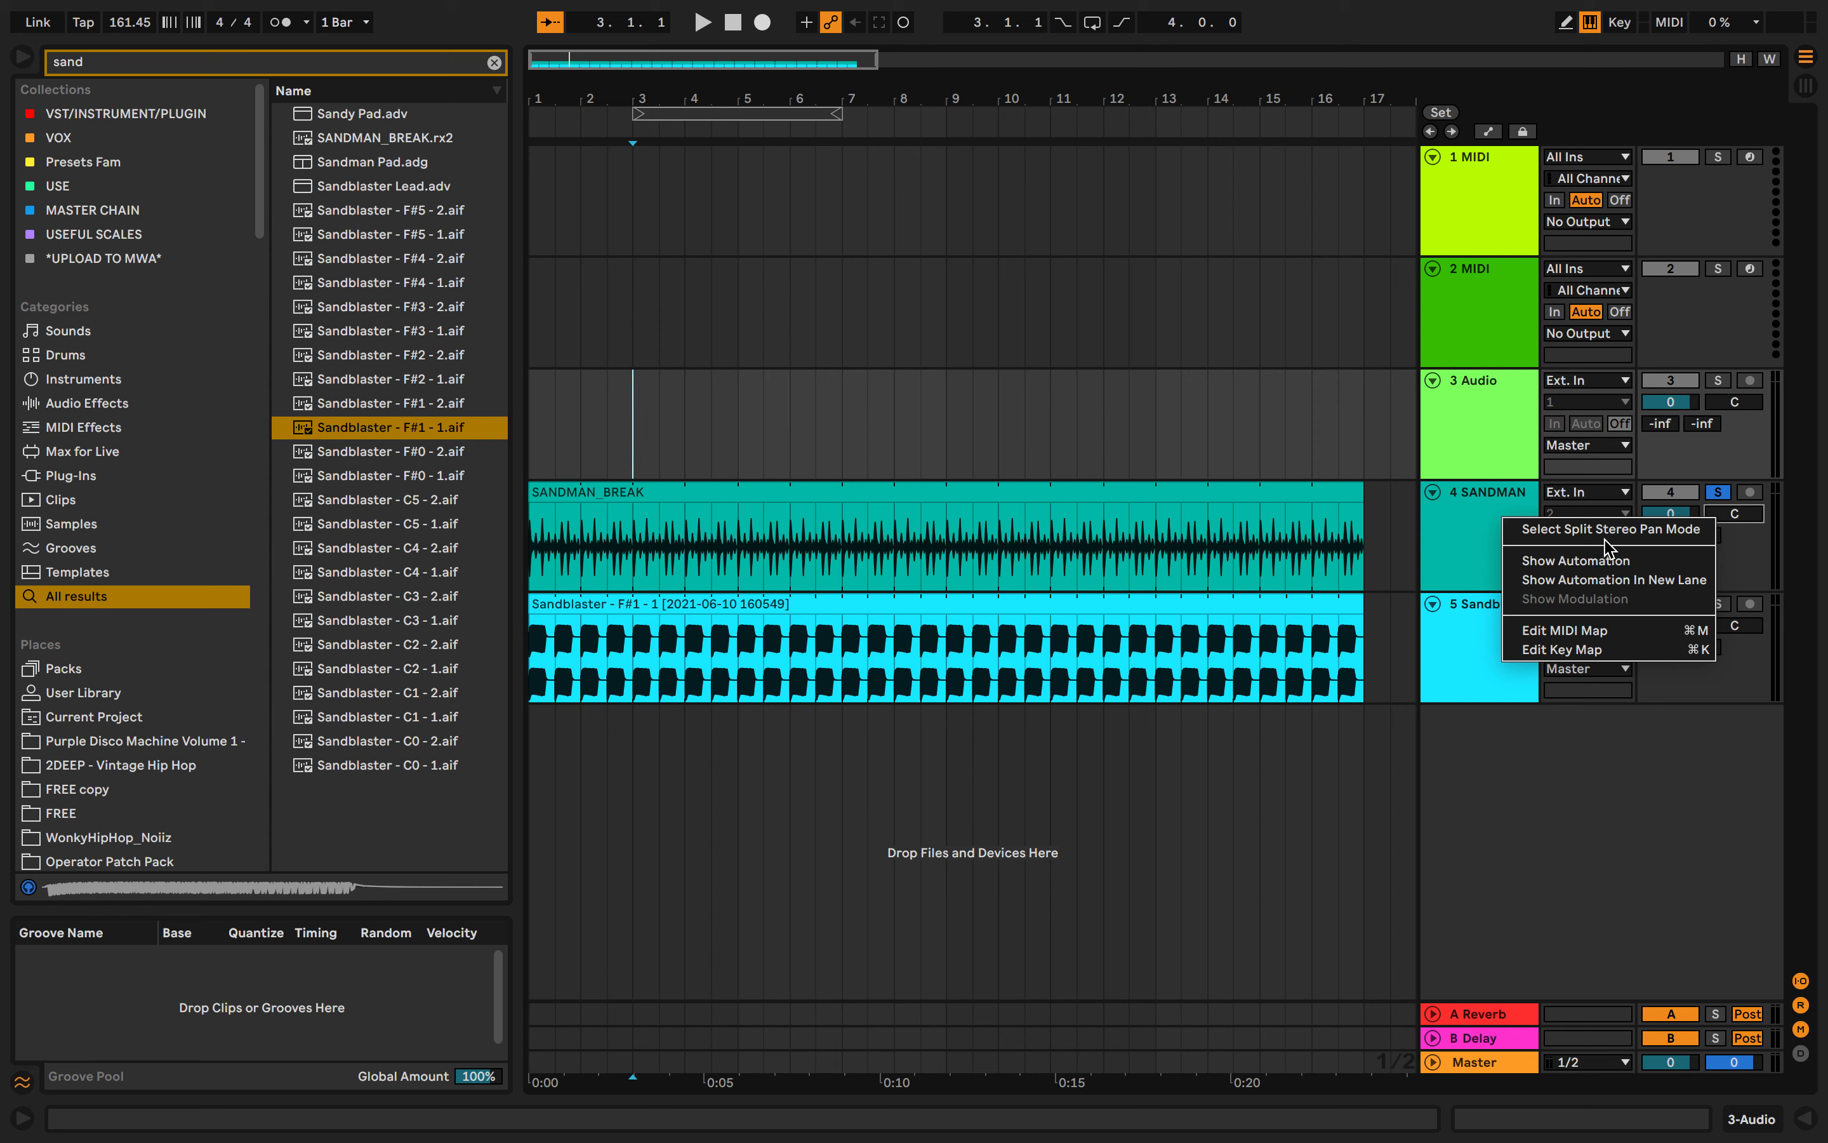
right_click(1745, 519)
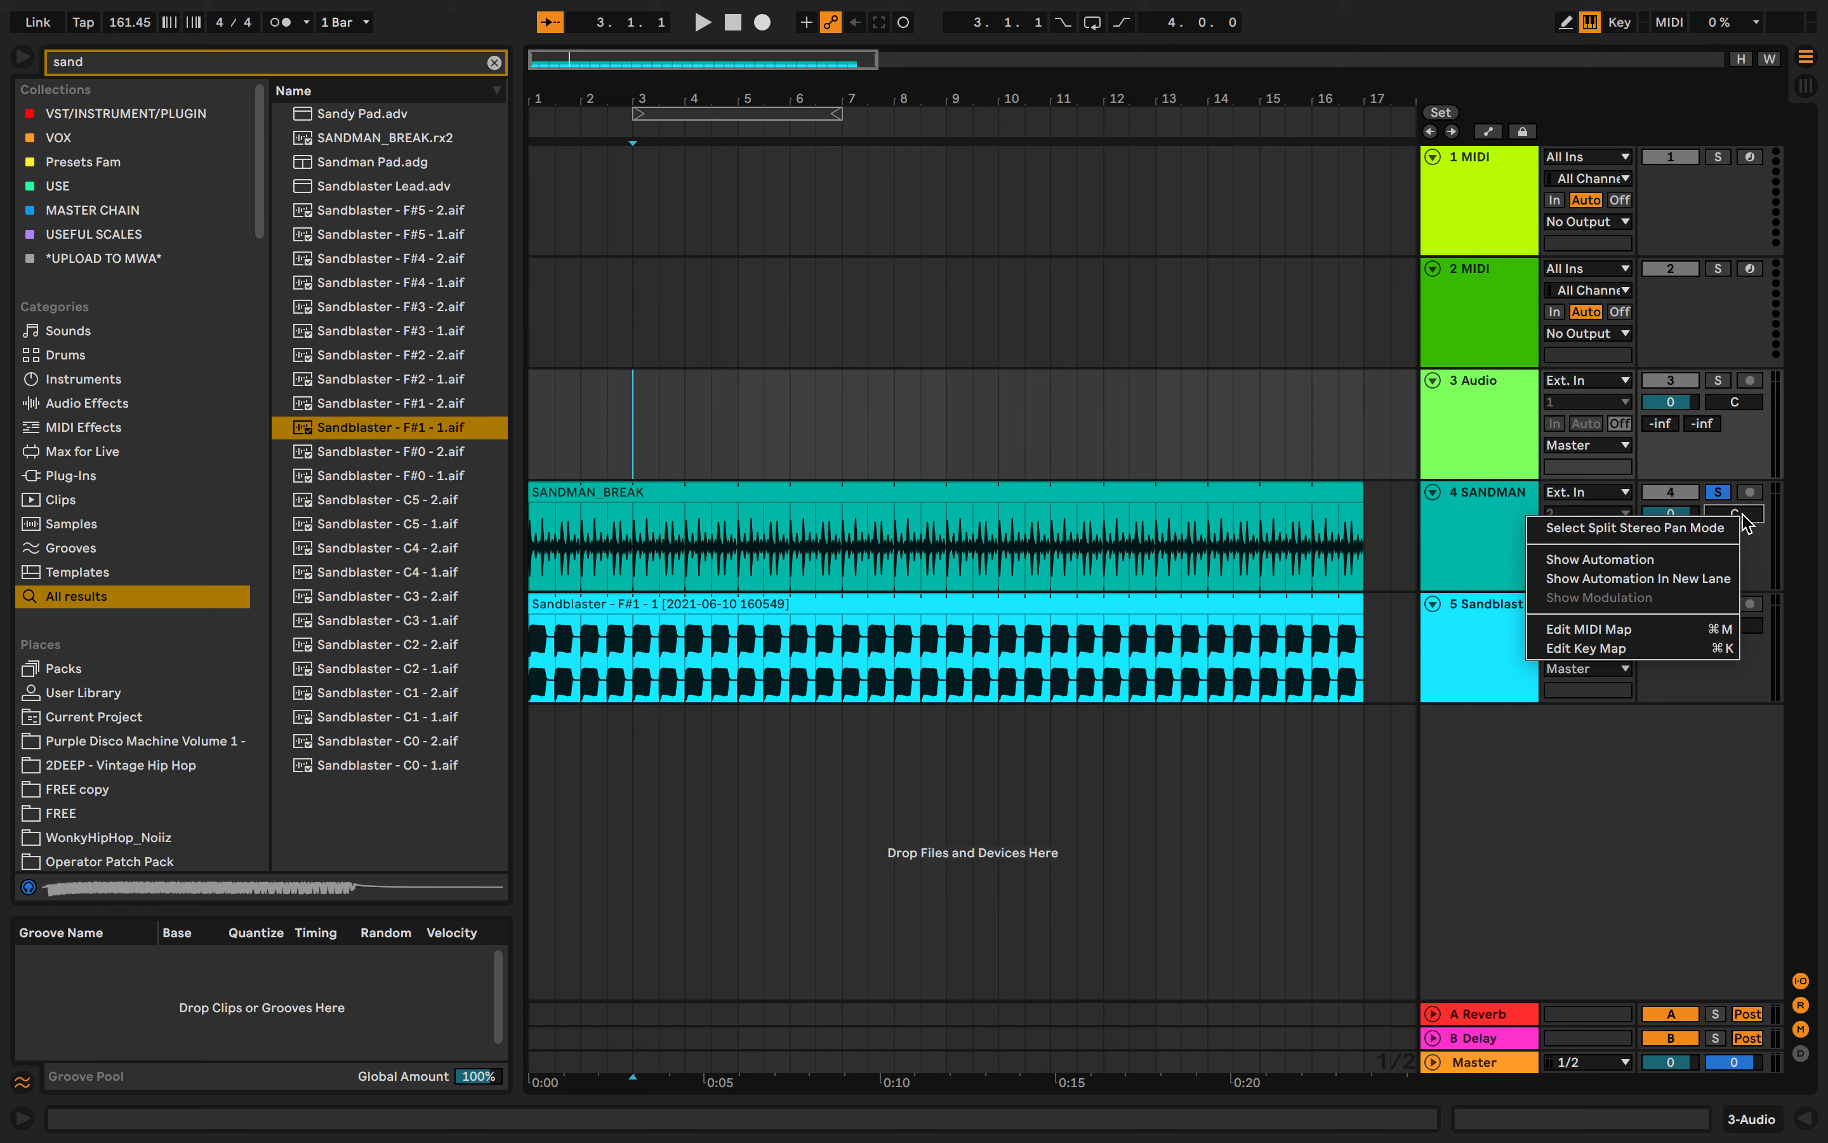
left_click(1686, 529)
- Start playback and unsolo the SANDMAN track
key("space")
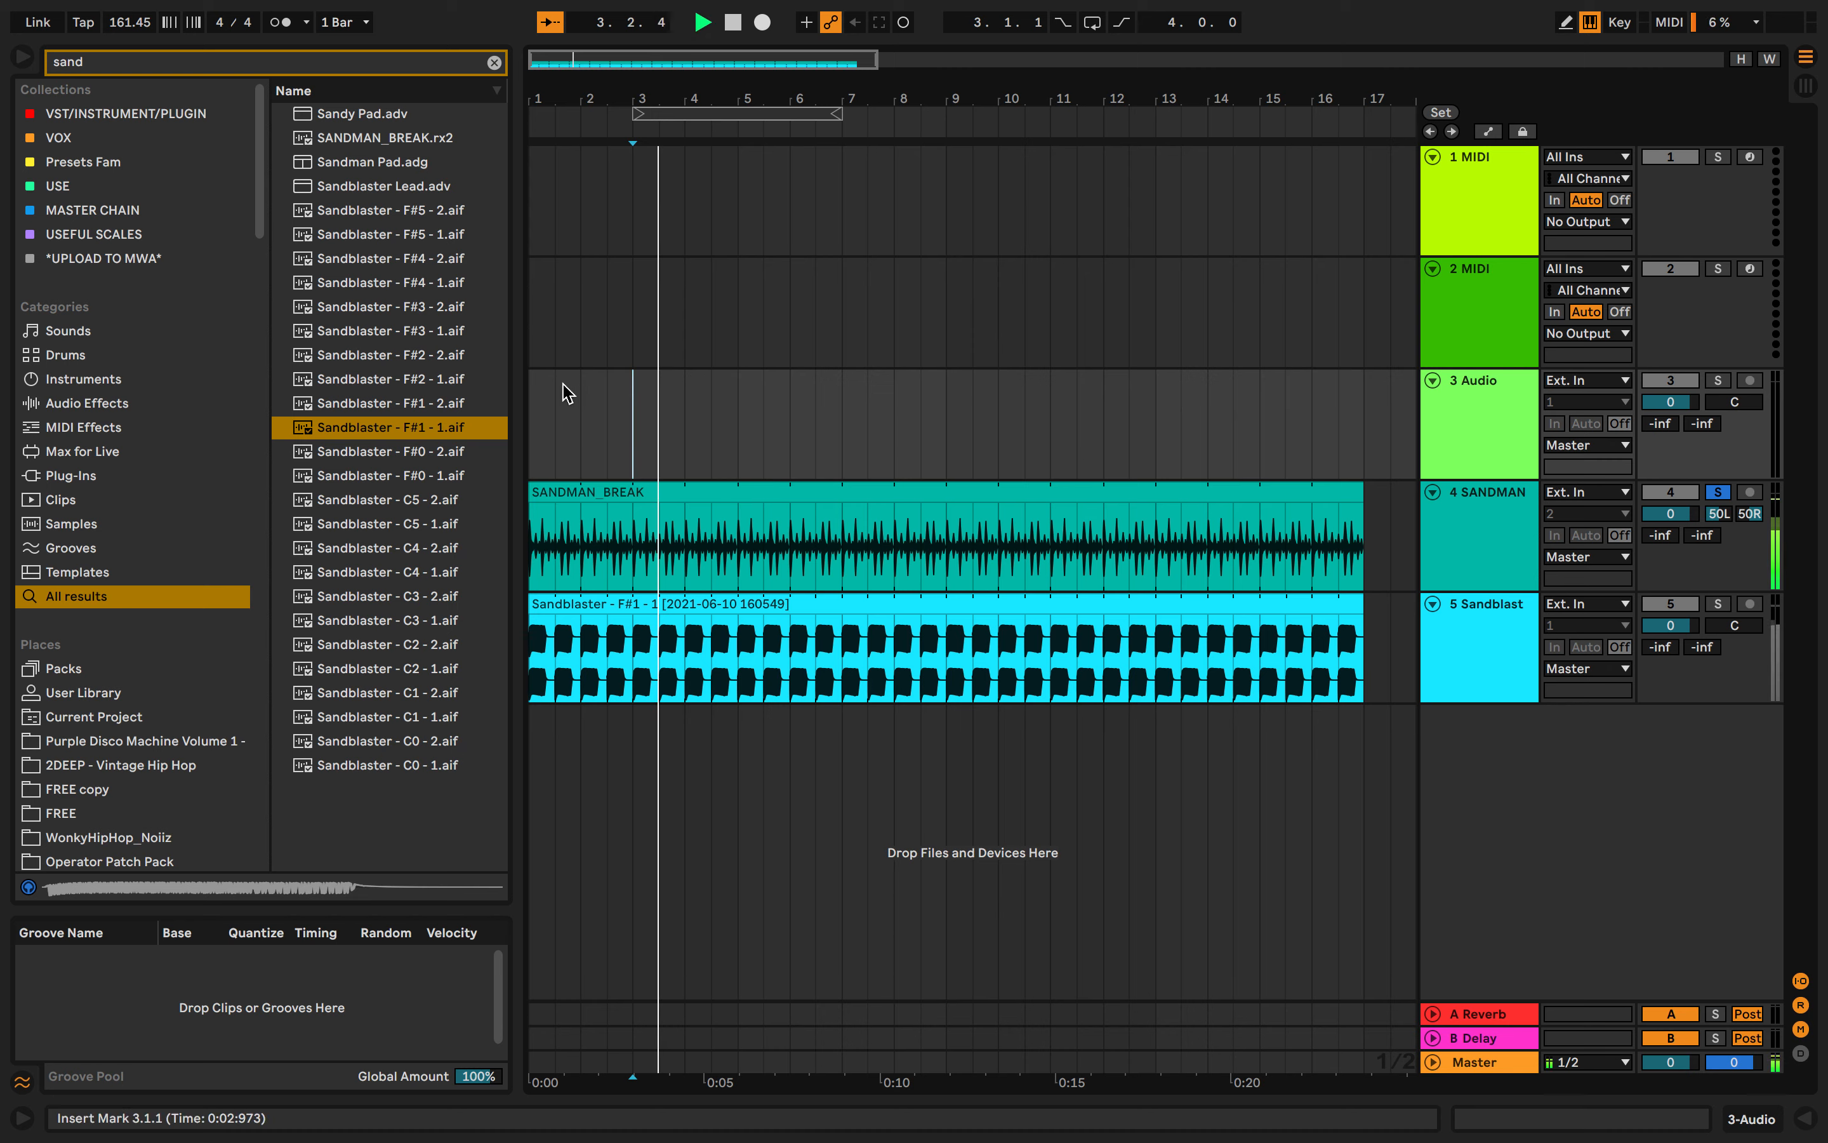
left_click(1718, 492)
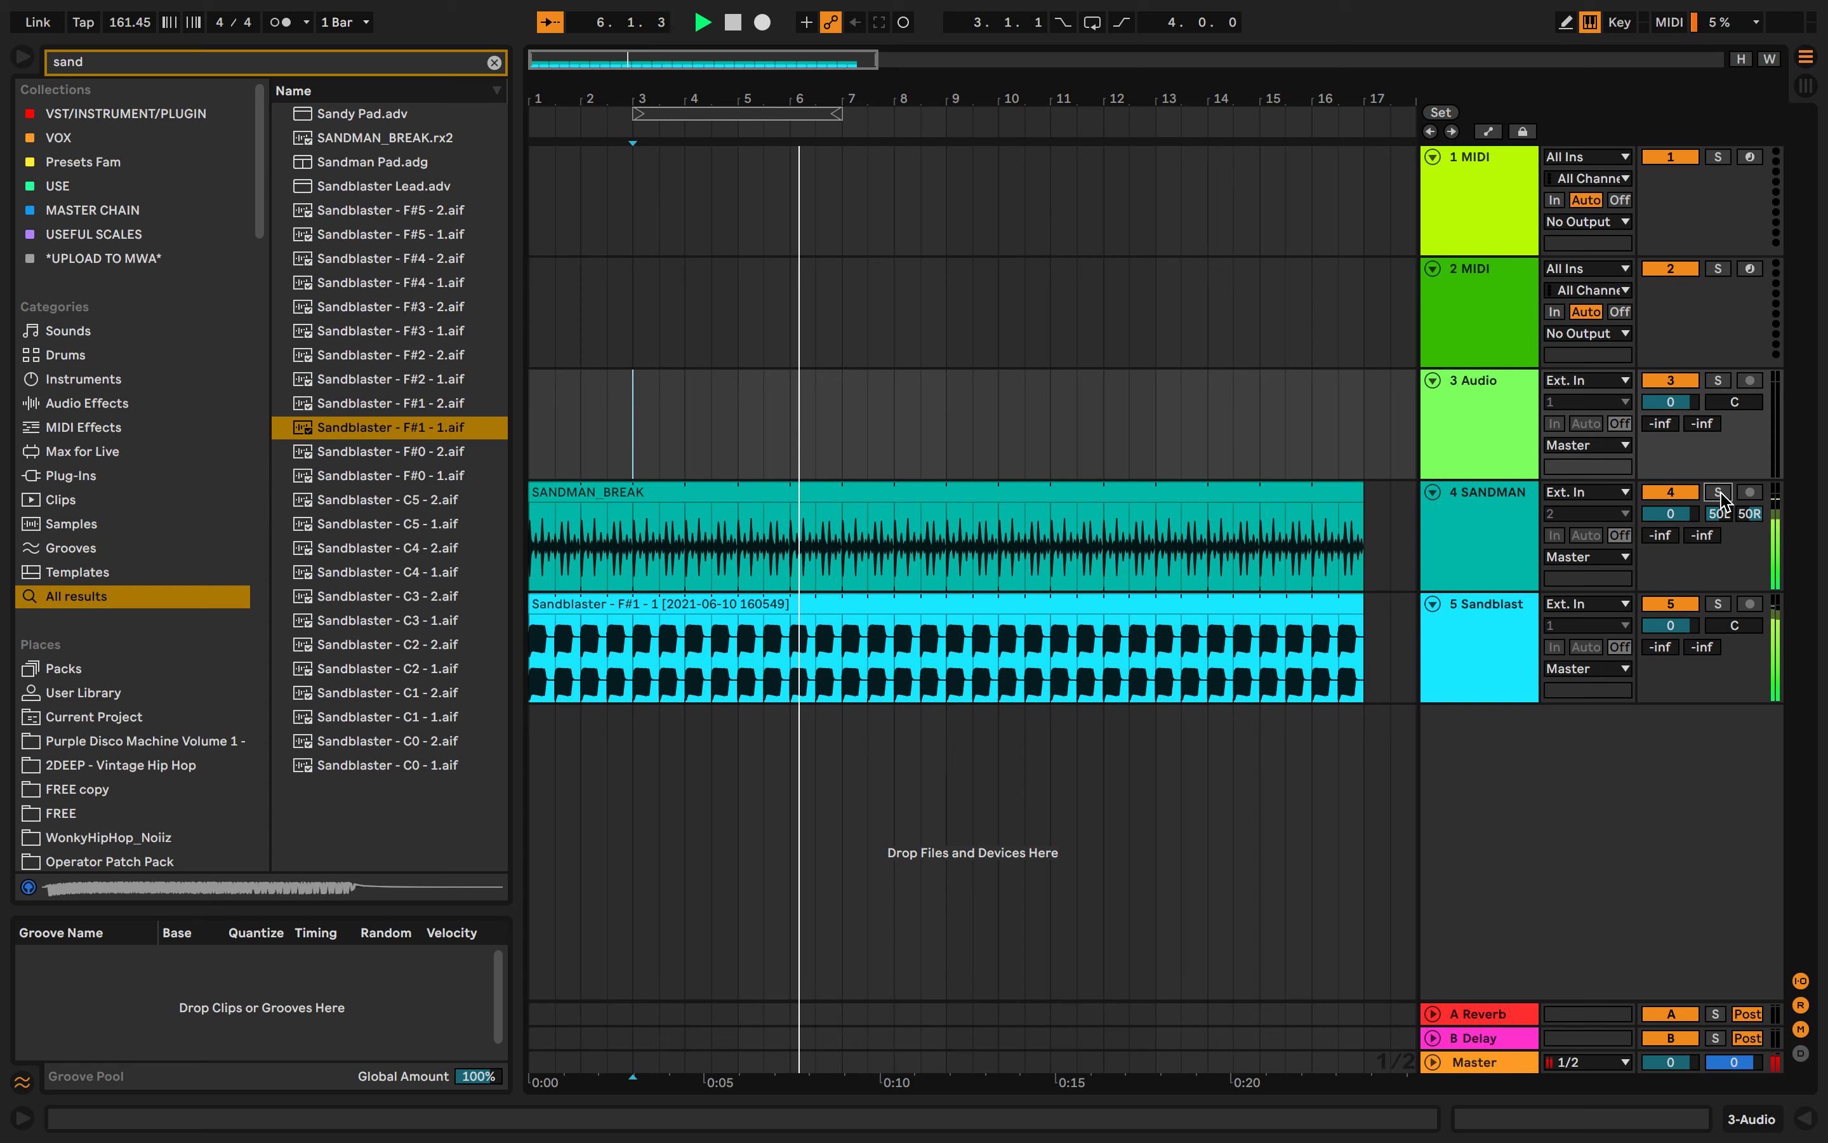
- Stop playback, then freeze and flatten the SANDMAN track so its break becomes a plain audio clip
key("space")
right_click(1252, 500)
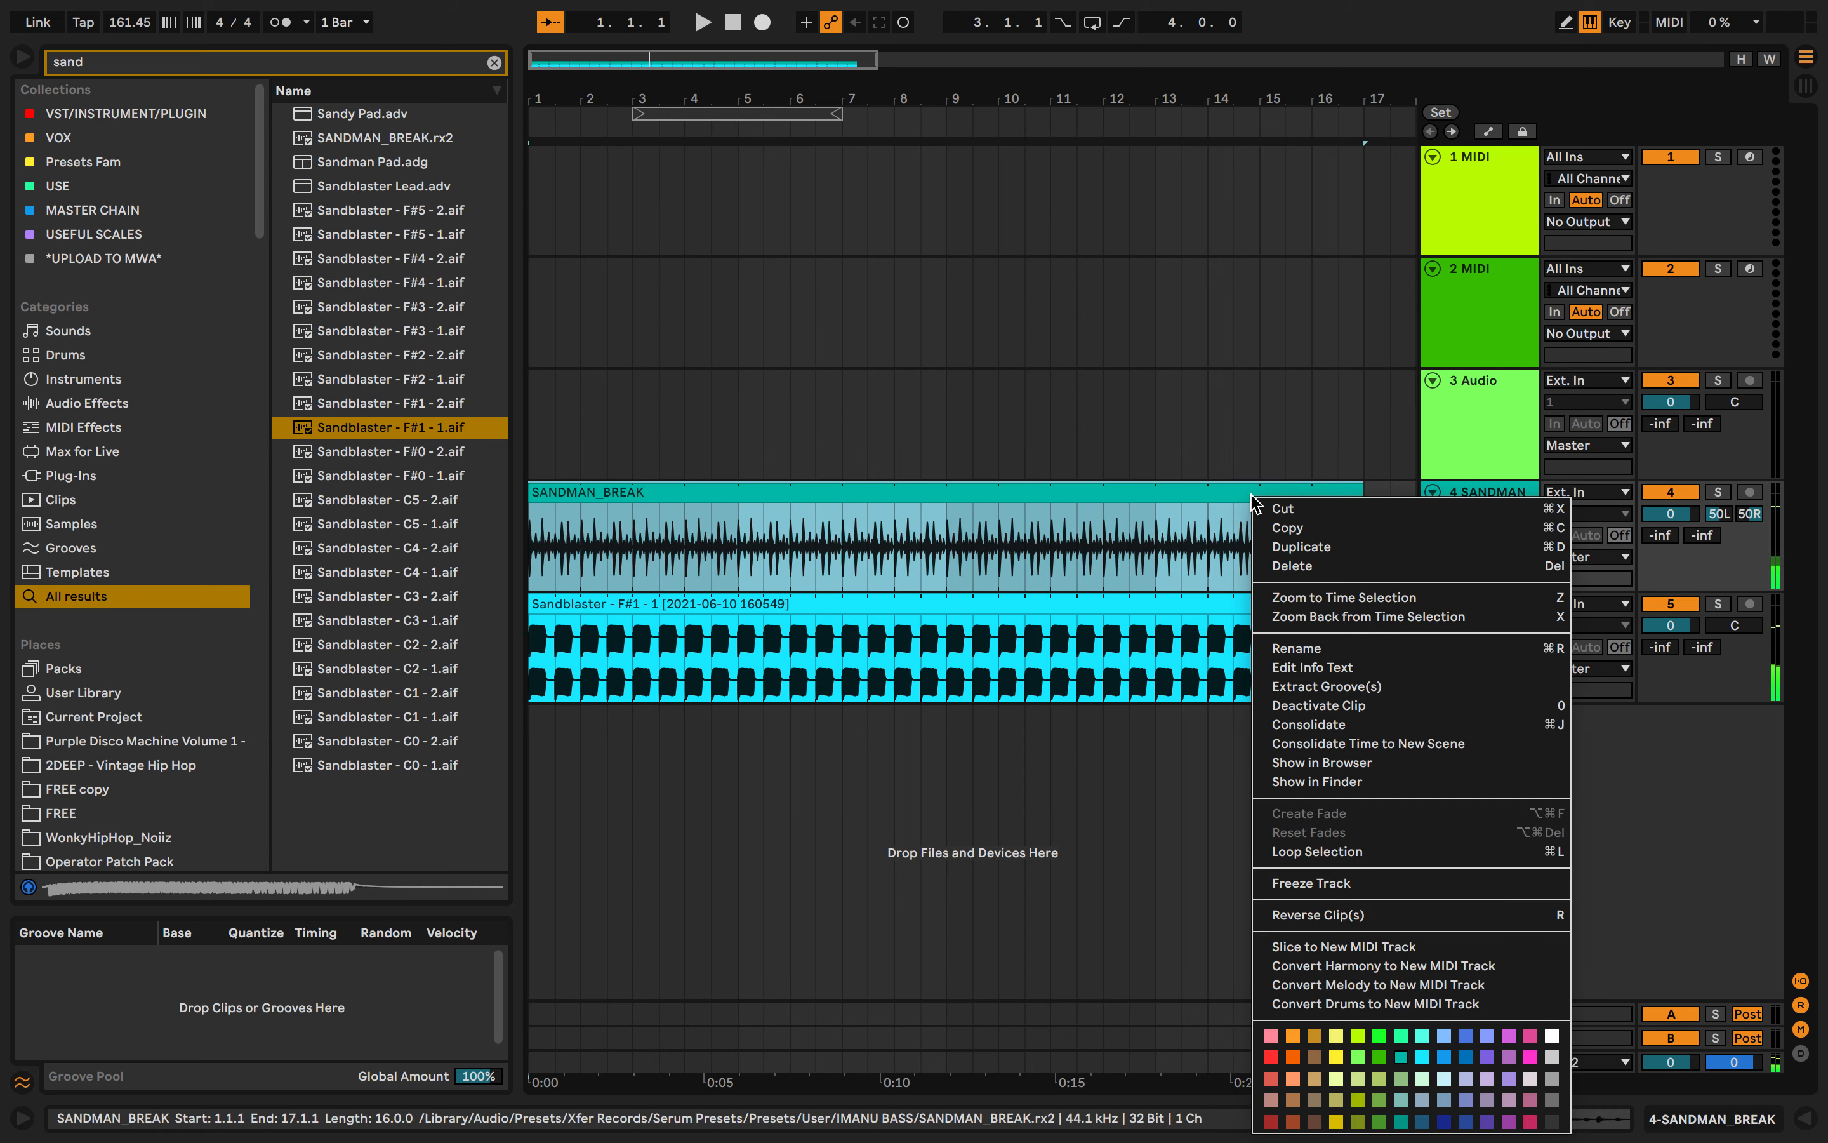
left_click(1310, 882)
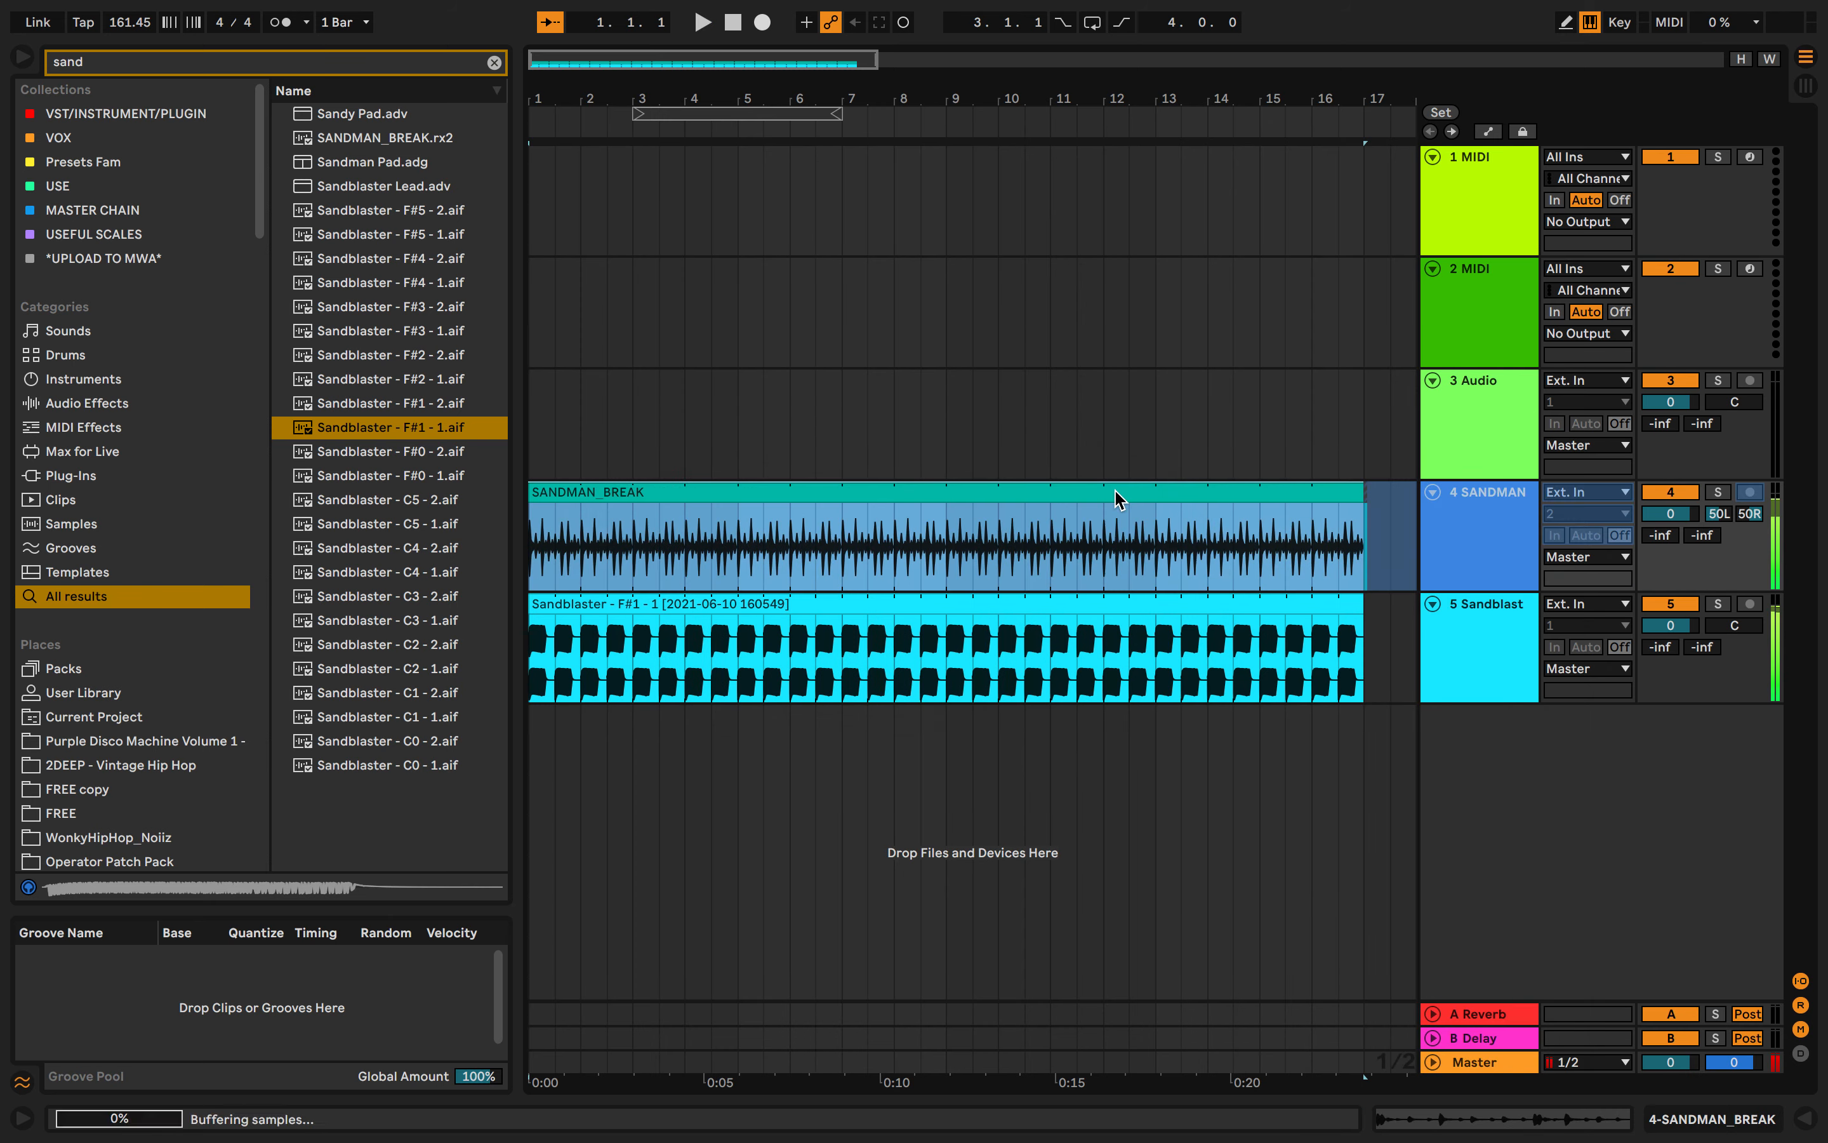
right_click(1119, 499)
left_click(1185, 868)
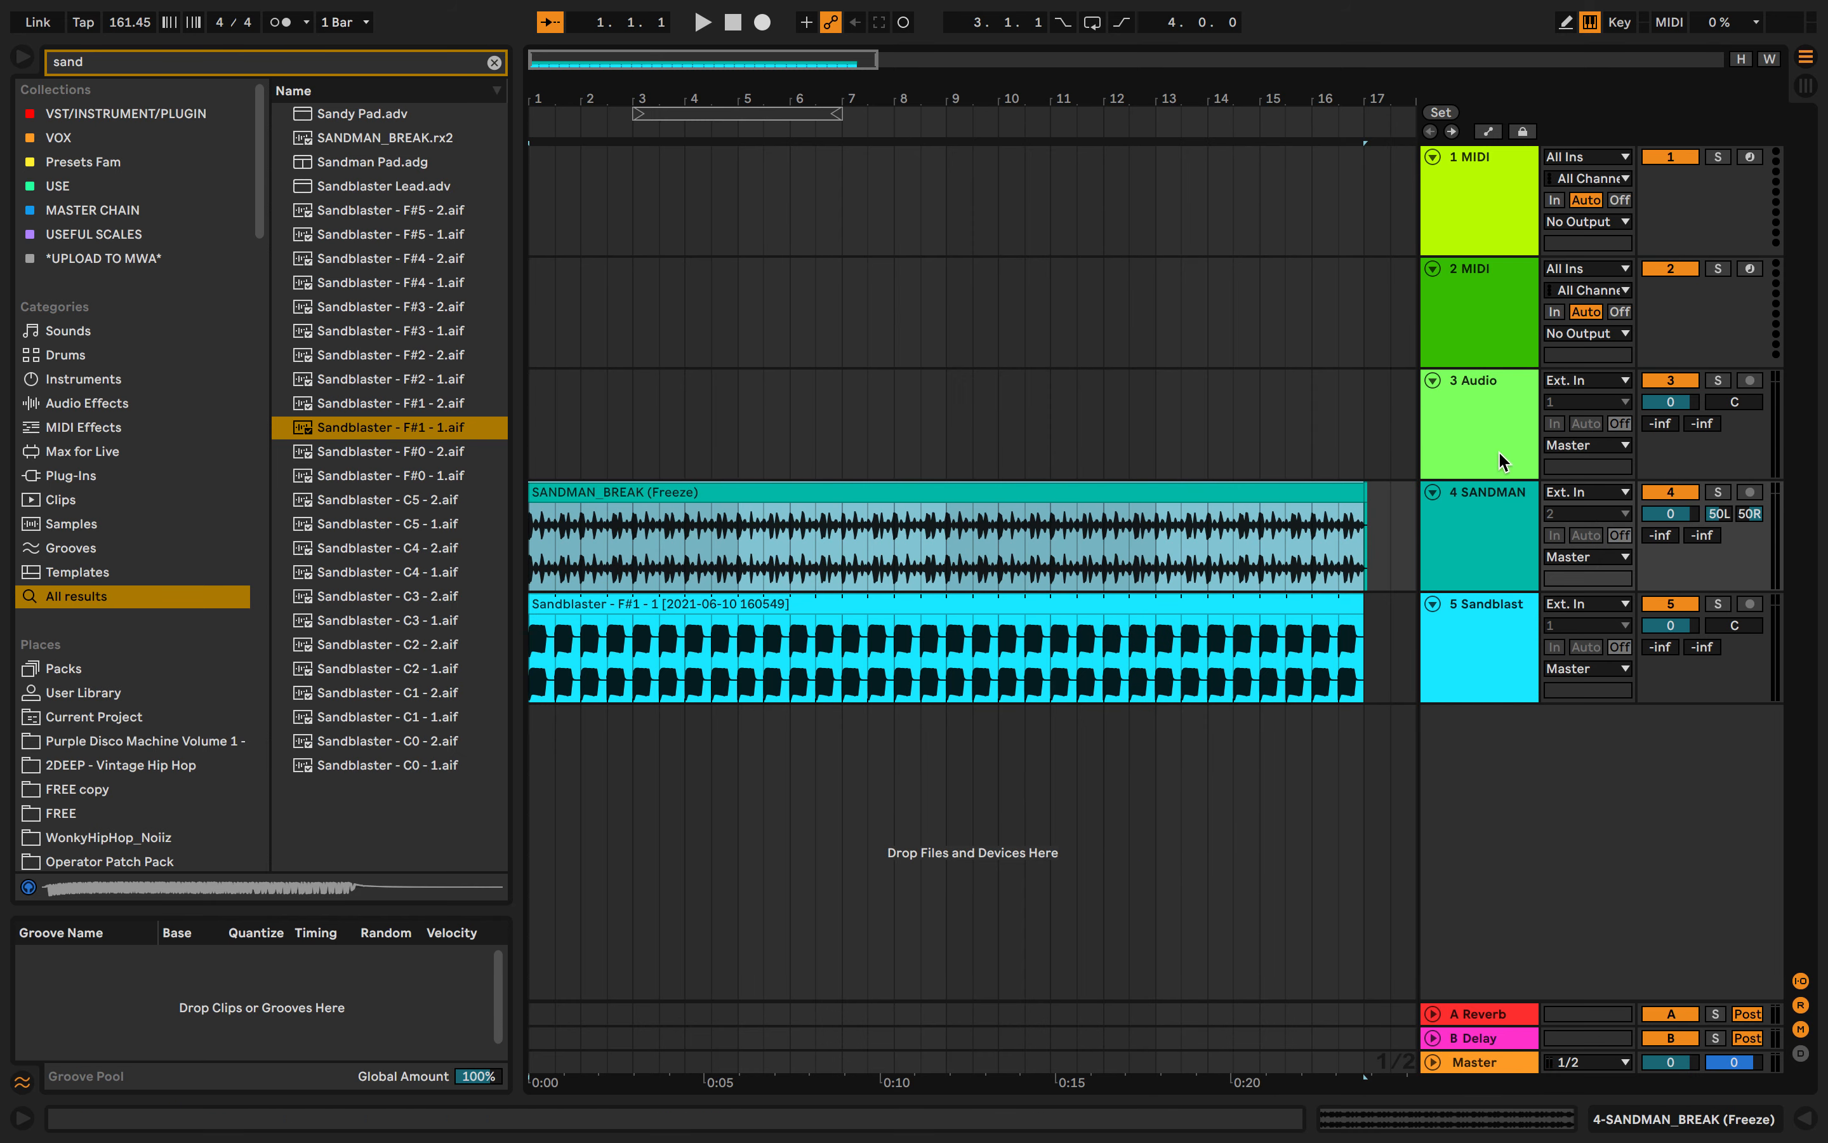
- Start playback and toggle the SANDMAN track's panning to Stereo mode and back to Split Stereo Pan Mode
right_click(1700, 499)
left_click(1696, 520)
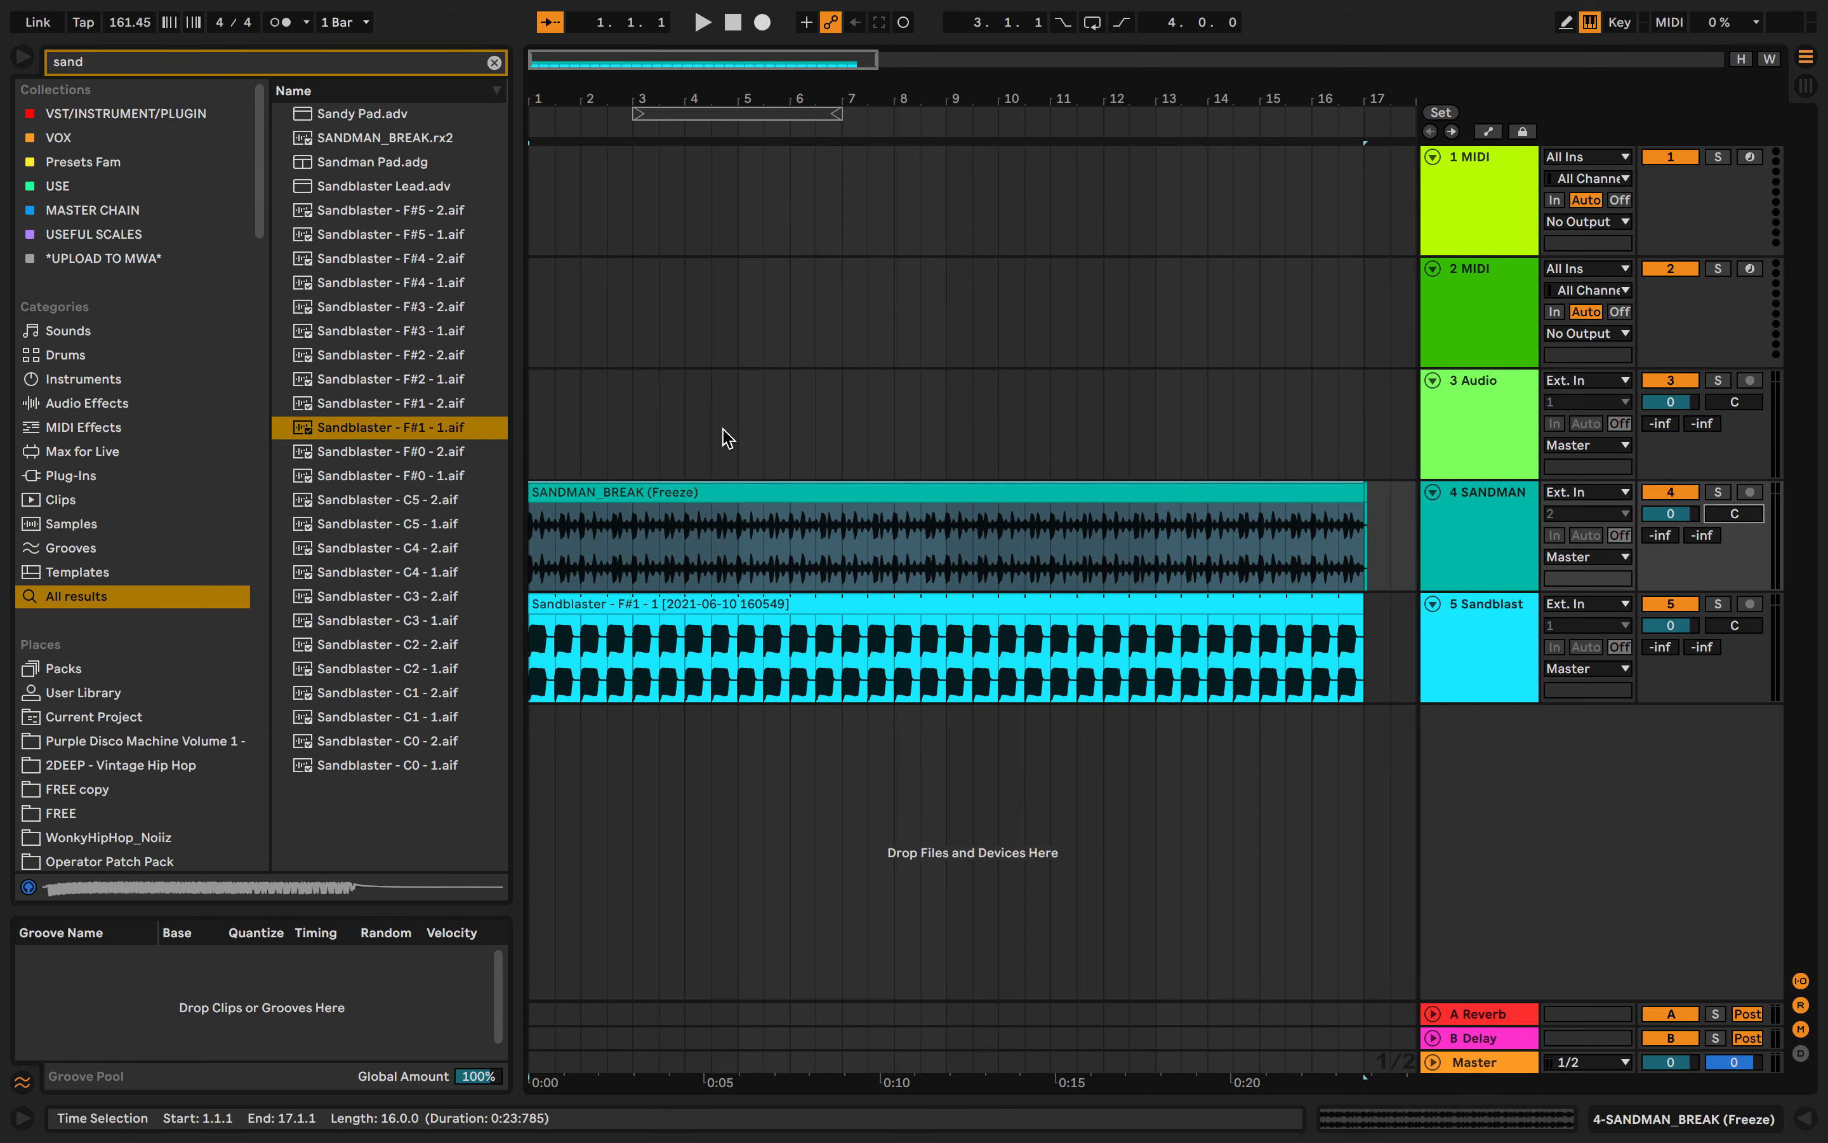
key("space")
right_click(1734, 515)
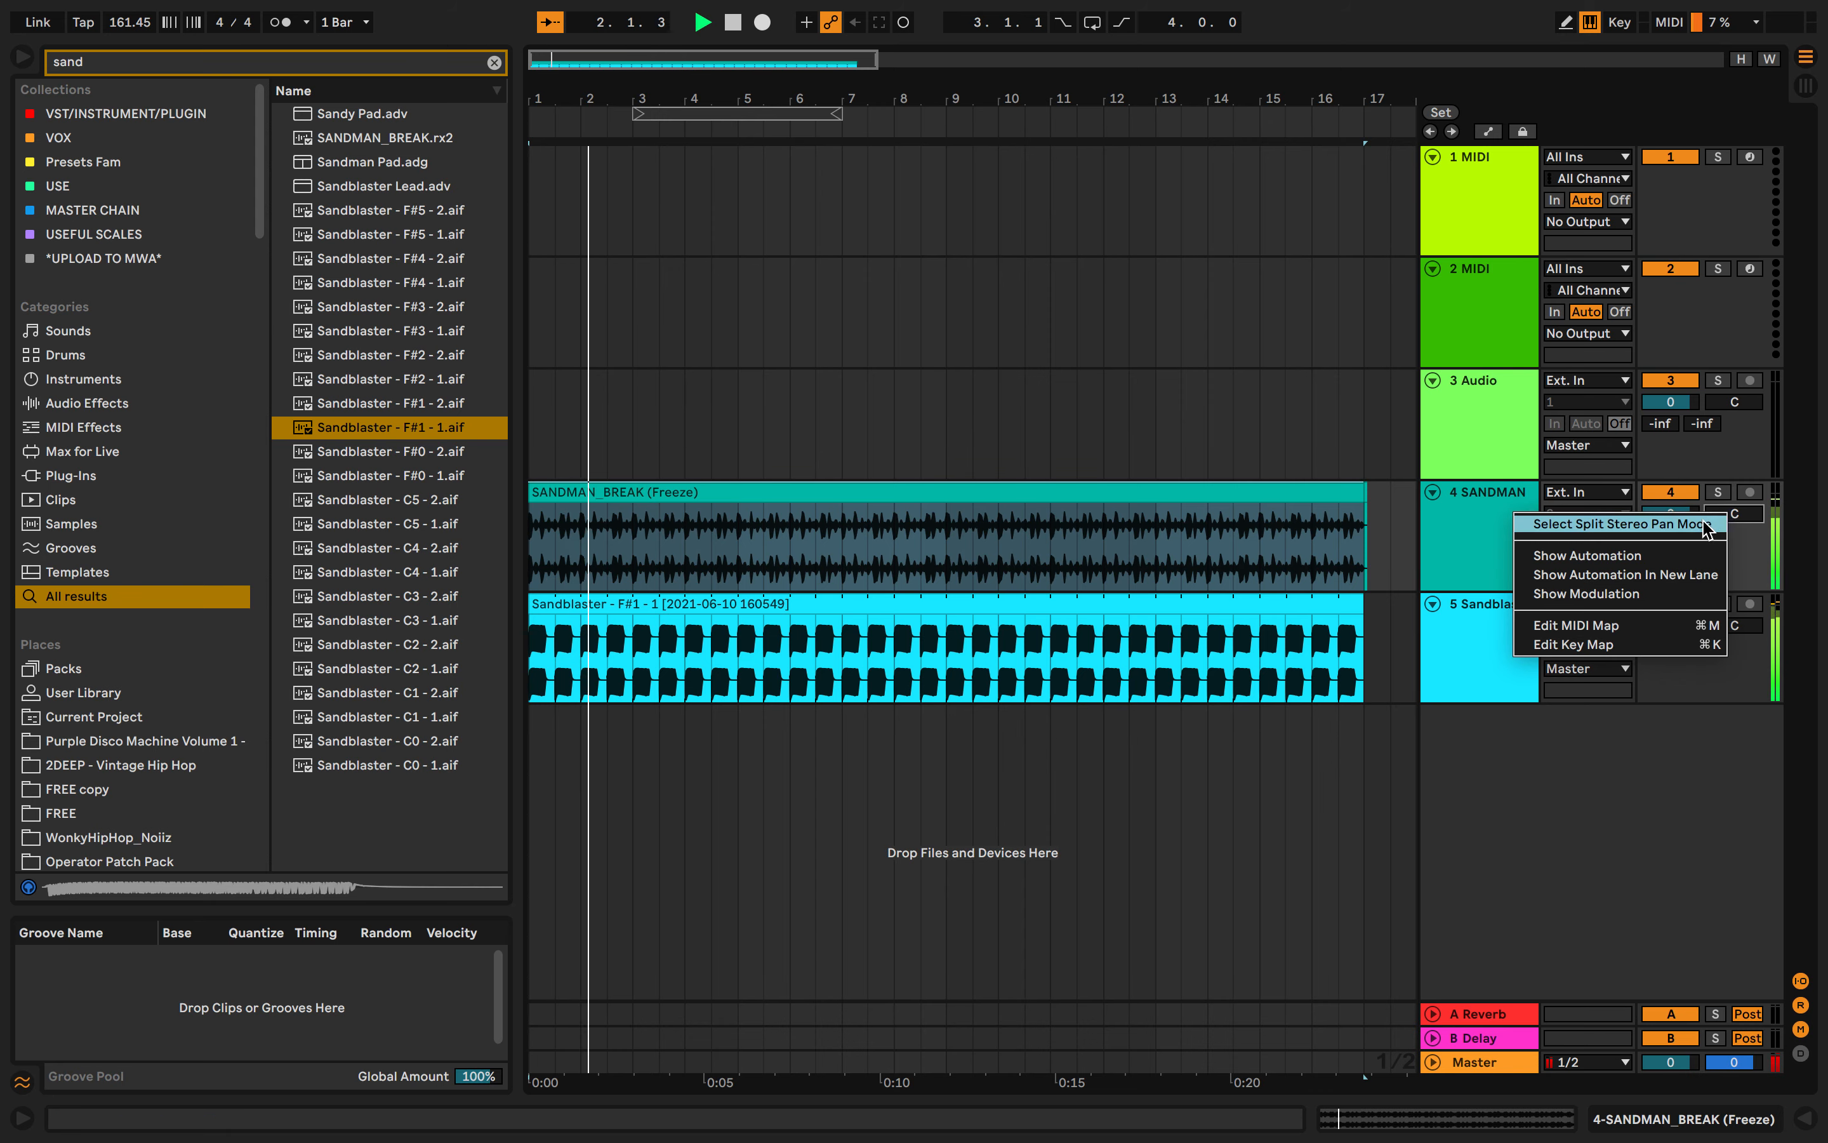
left_click(1679, 525)
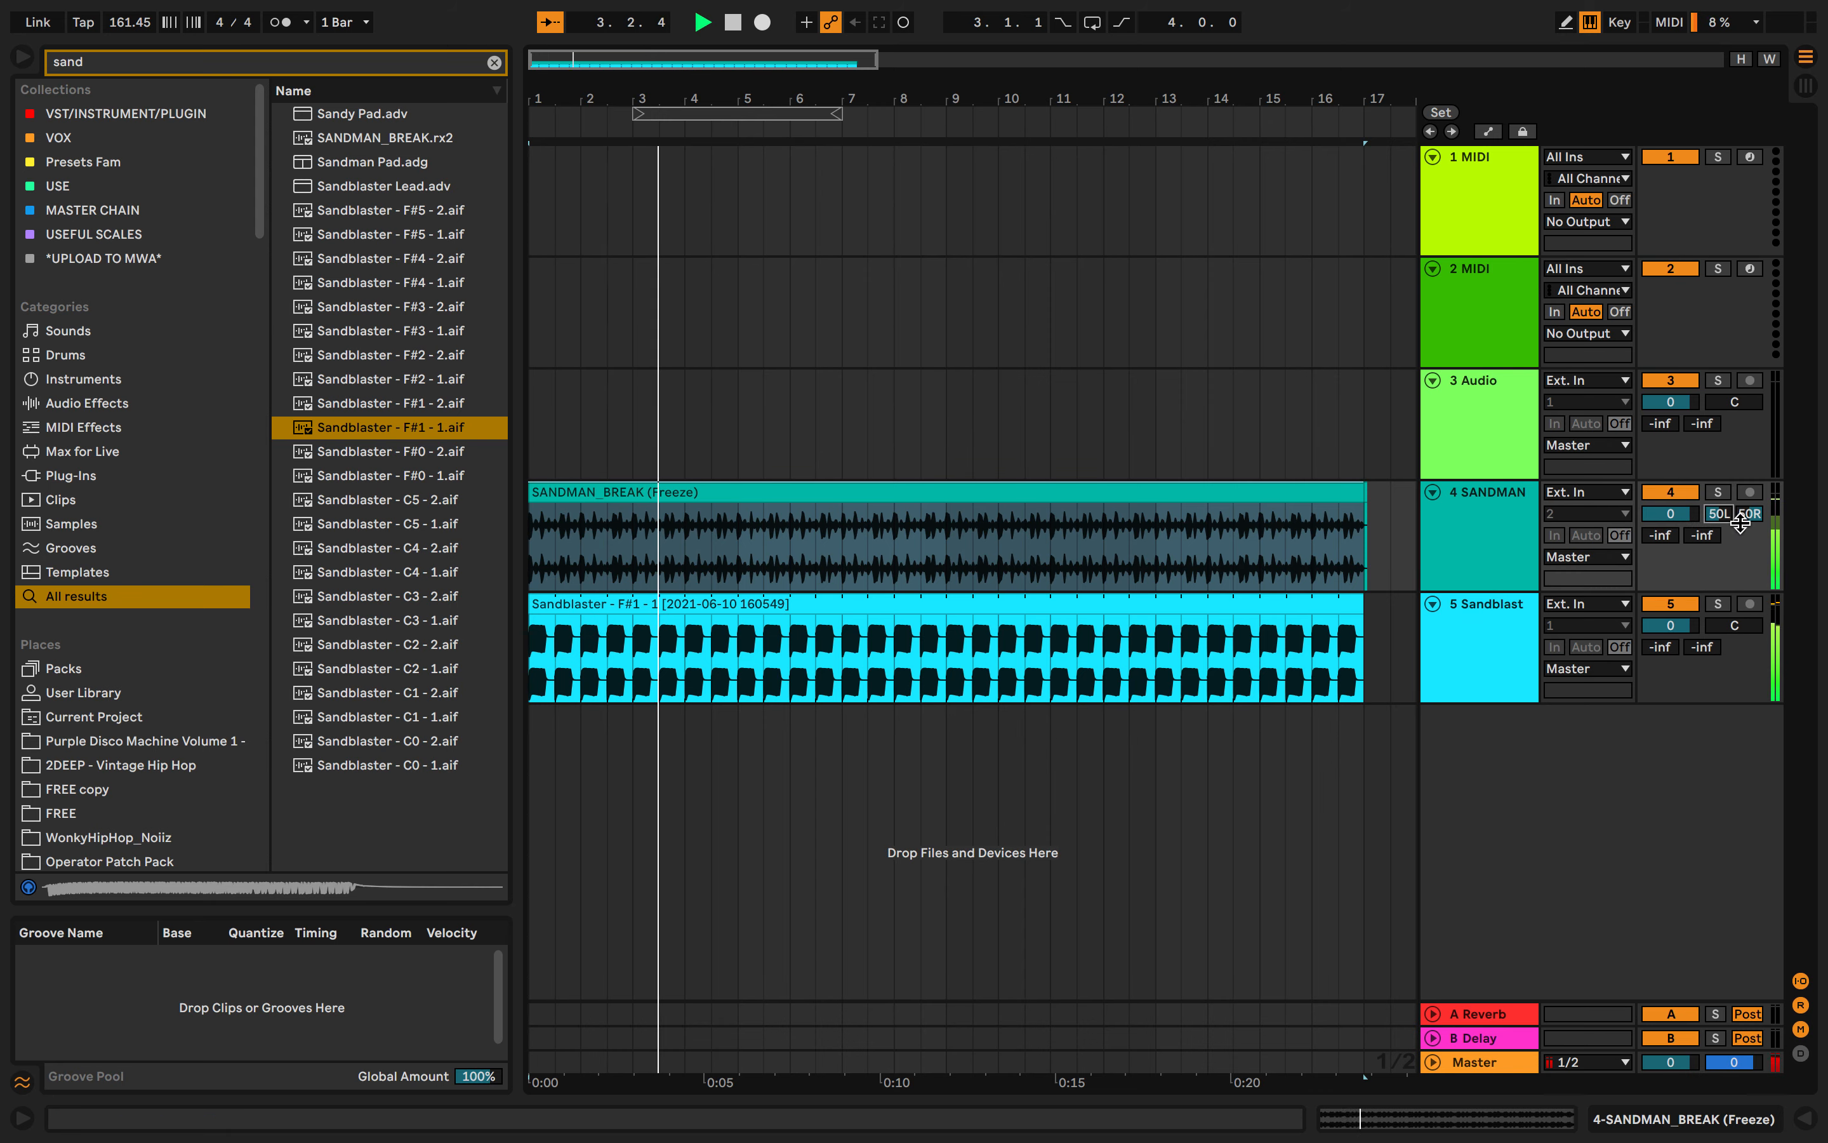
right_click(1720, 527)
right_click(1694, 525)
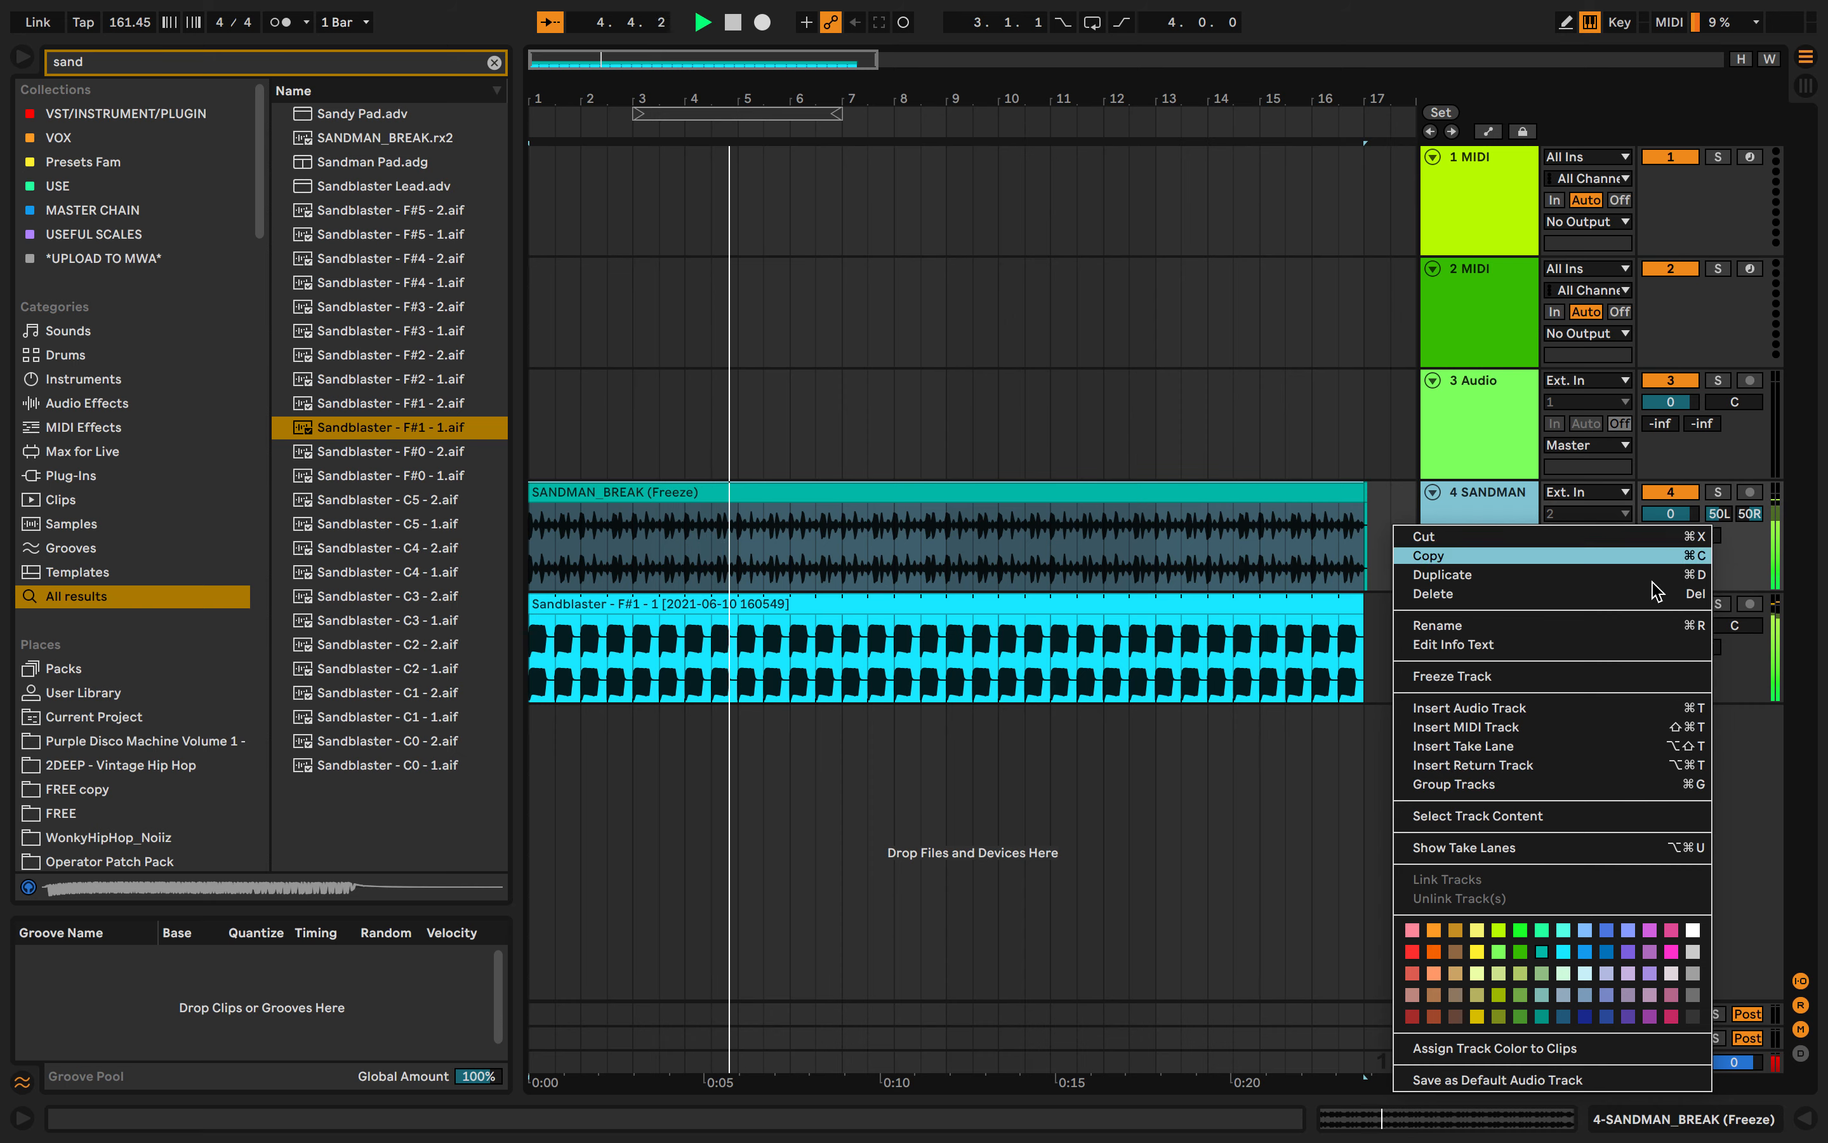
left_click(1527, 677)
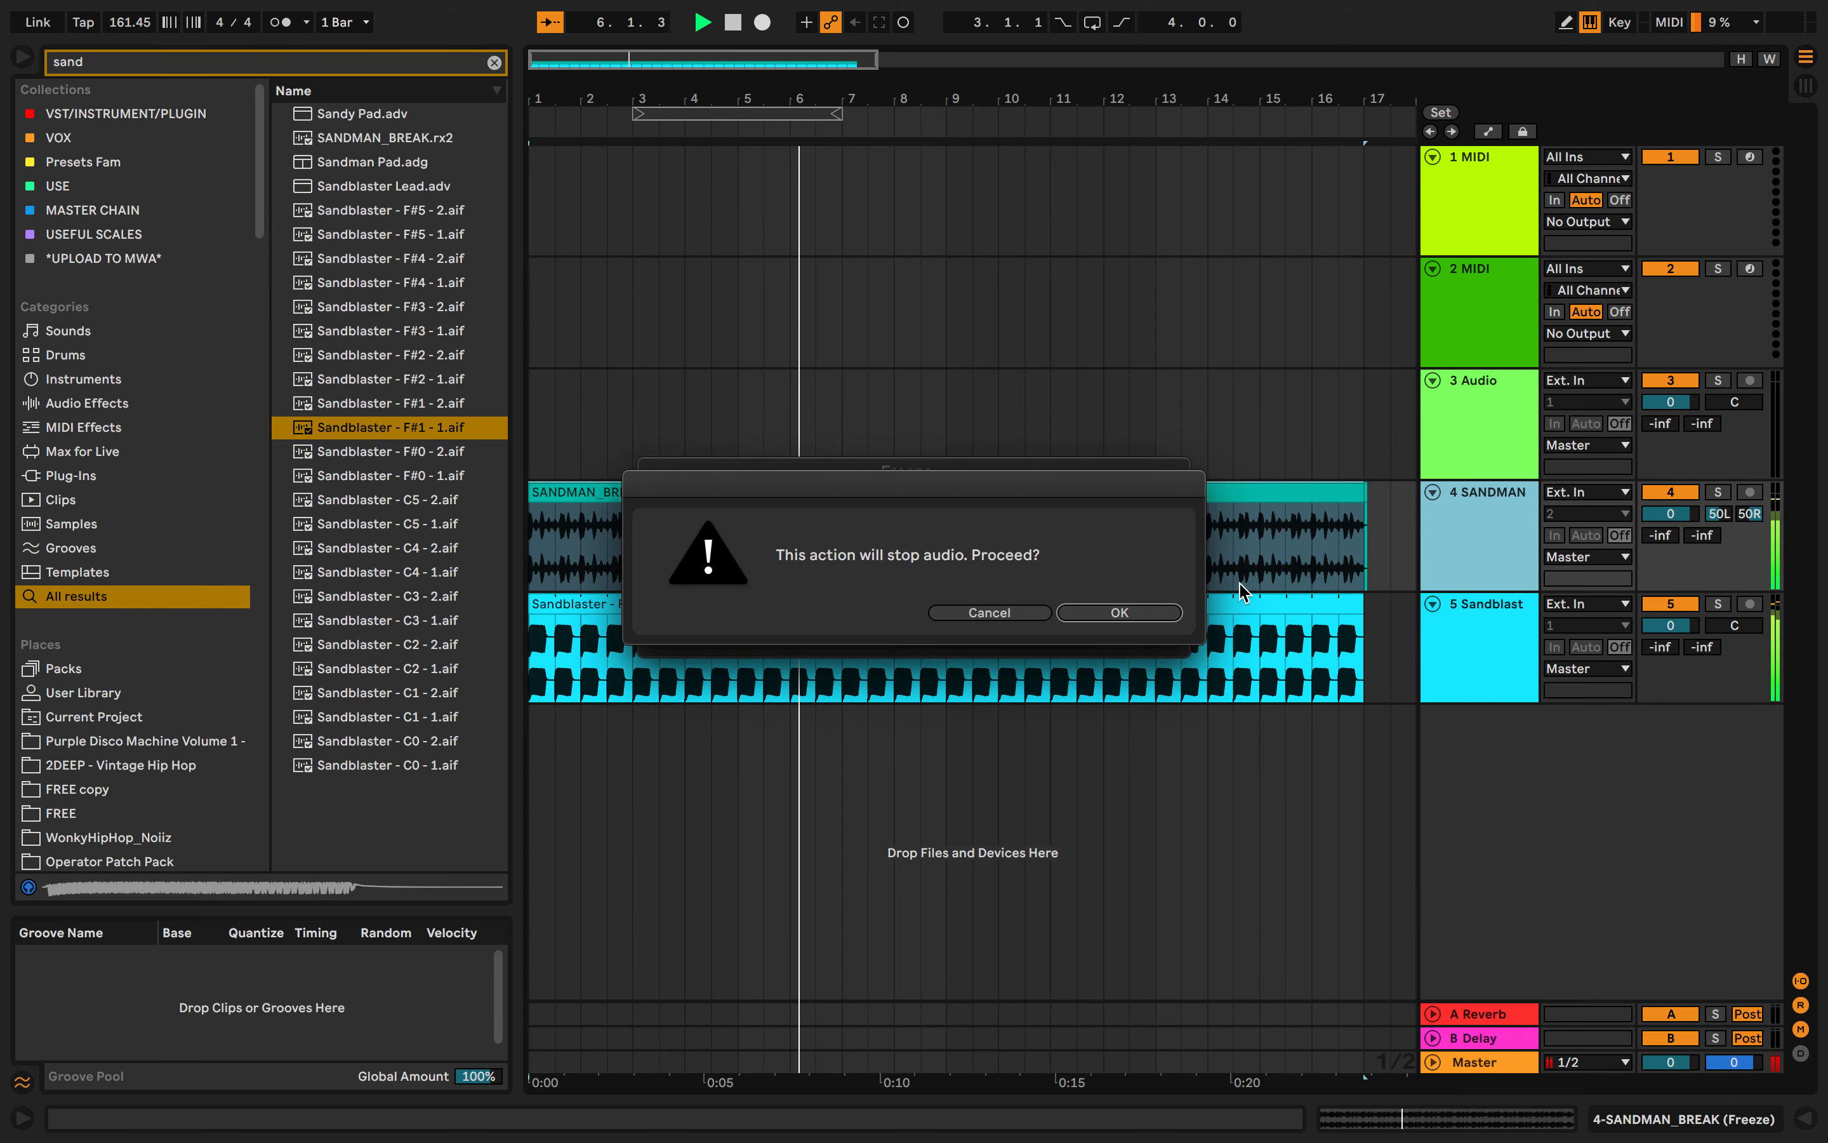
left_click(1010, 616)
- Lower the Sandblaster track's volume to about -36.6 dB and stop playback
left_click_drag(1670, 625, 1671, 709)
key("space")
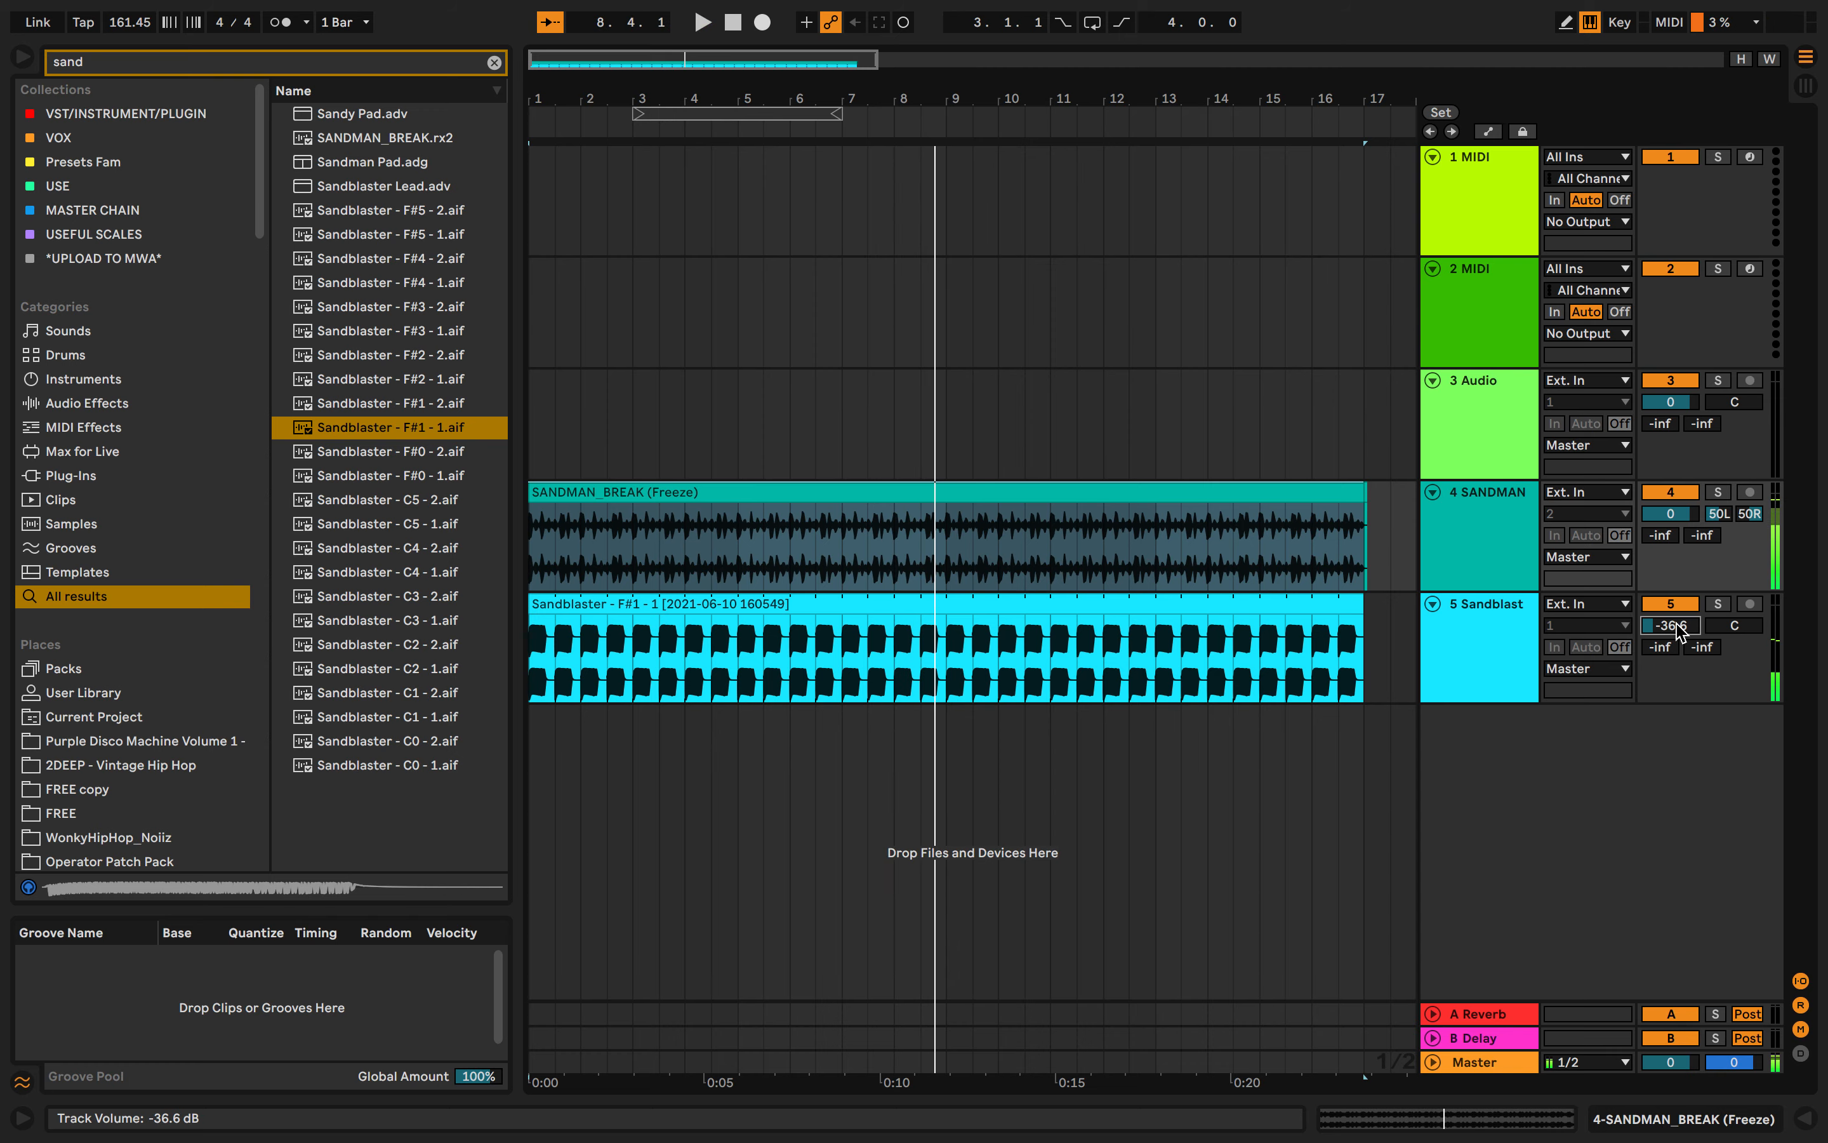
- Slice SANDMAN_BREAK.rx2 from the browser to a new MIDI track with one slice per REX slice
scroll(1238, 541, "down", 6)
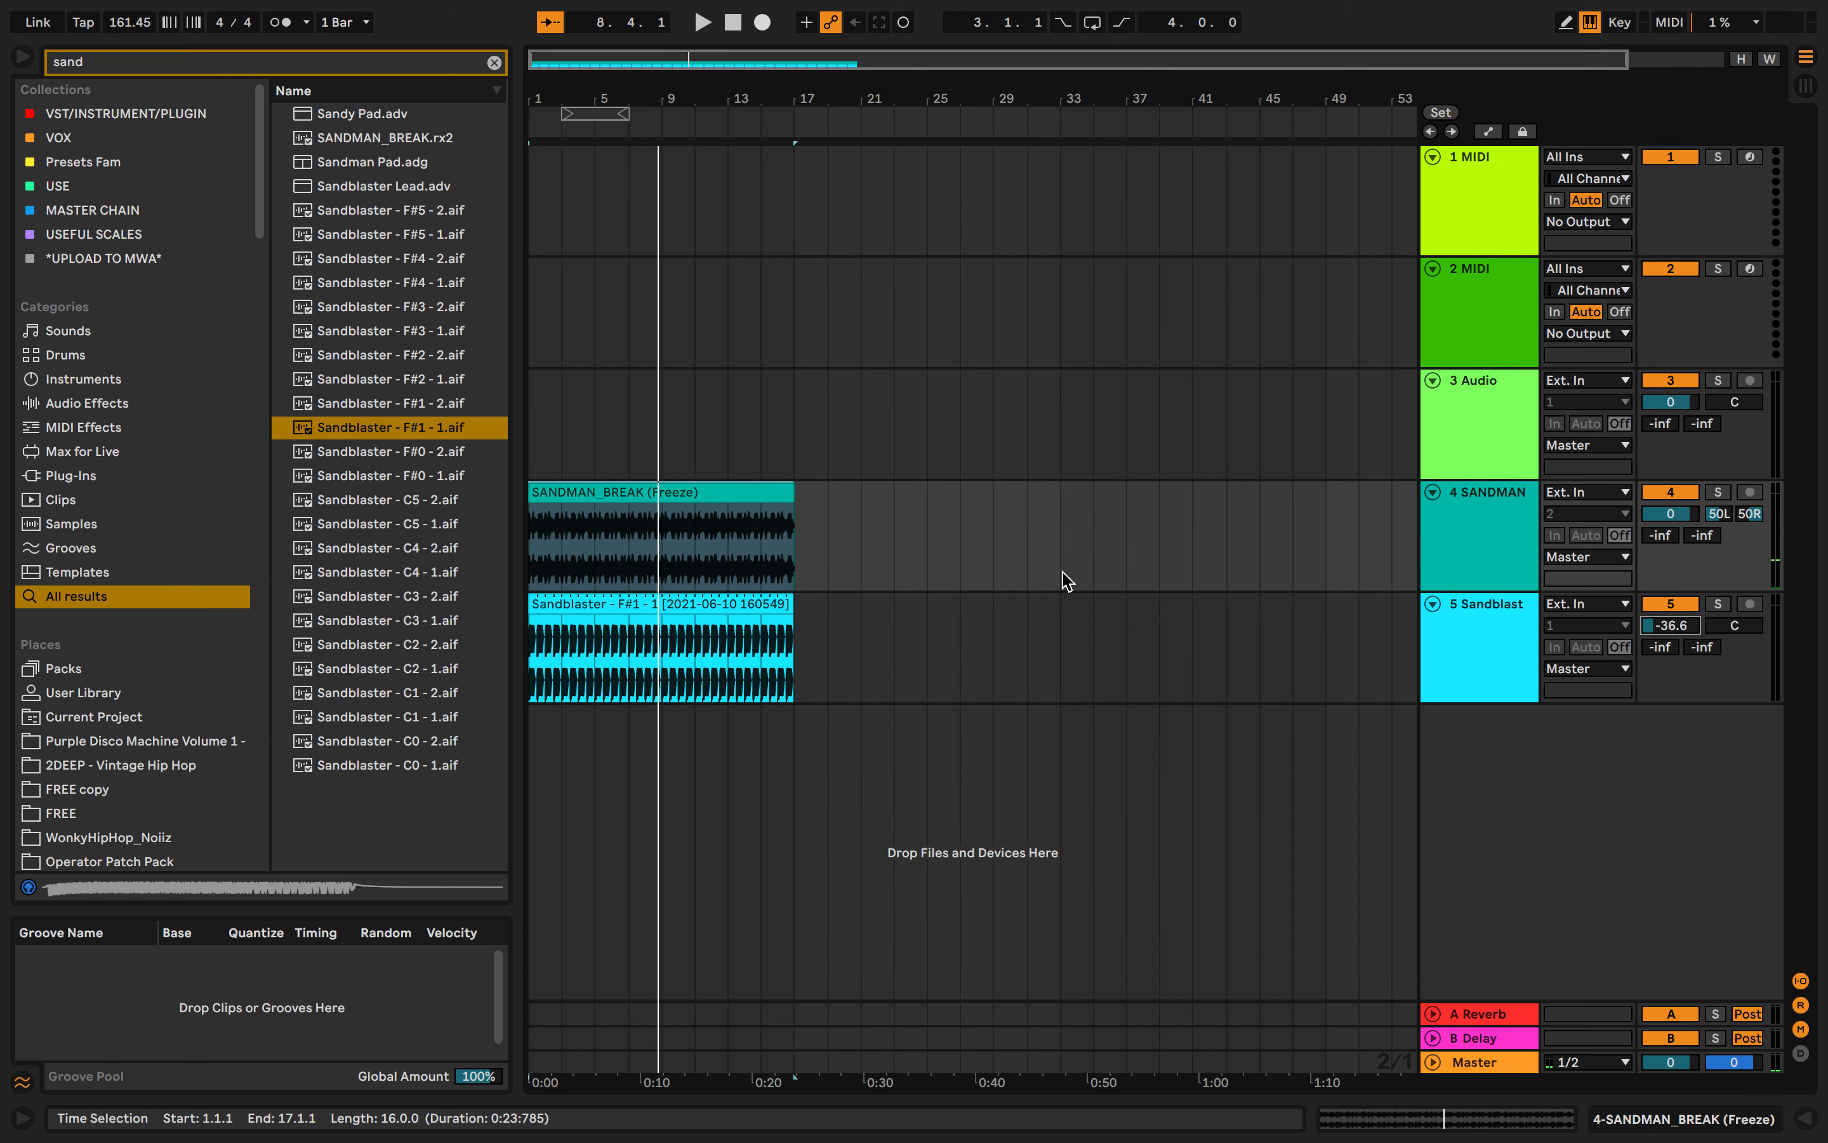
scroll(1060, 570, "up", 5)
scroll(1061, 570, "left", 10)
left_click(451, 143)
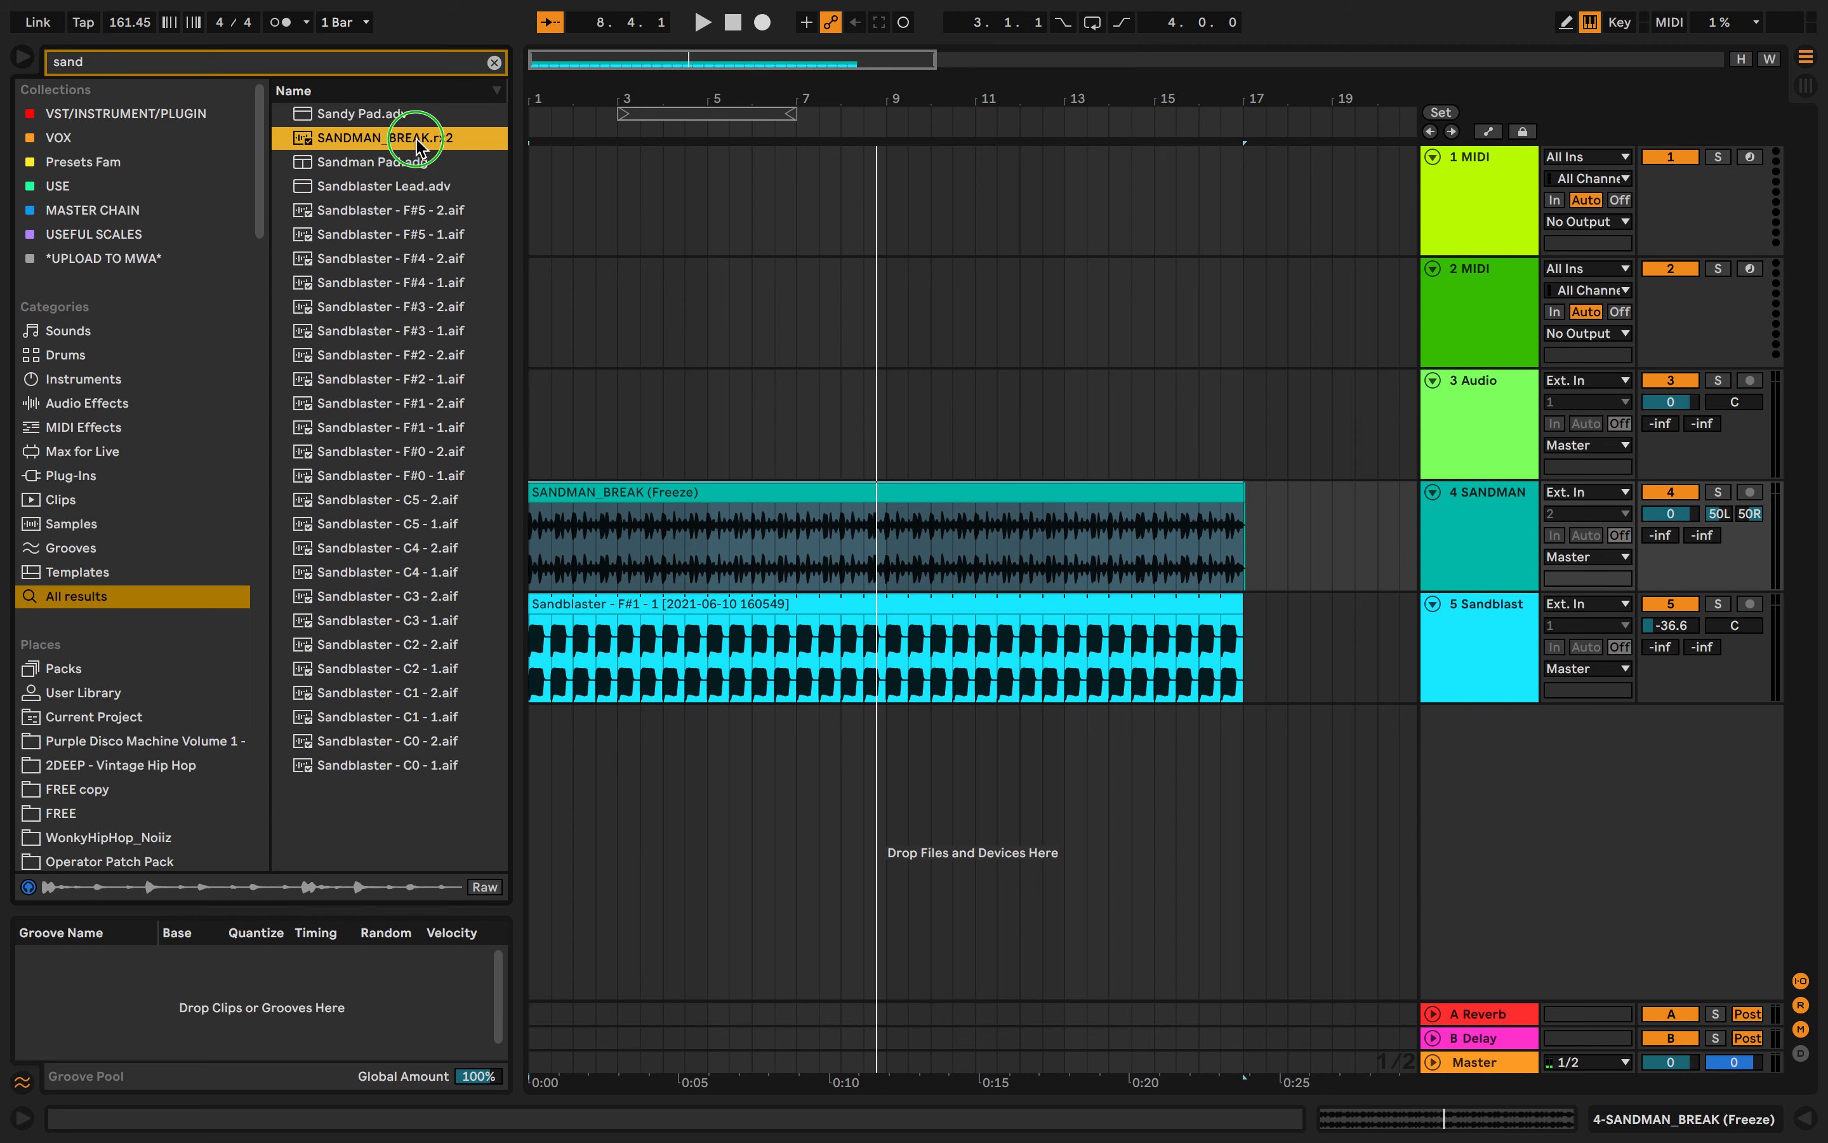
right_click(418, 145)
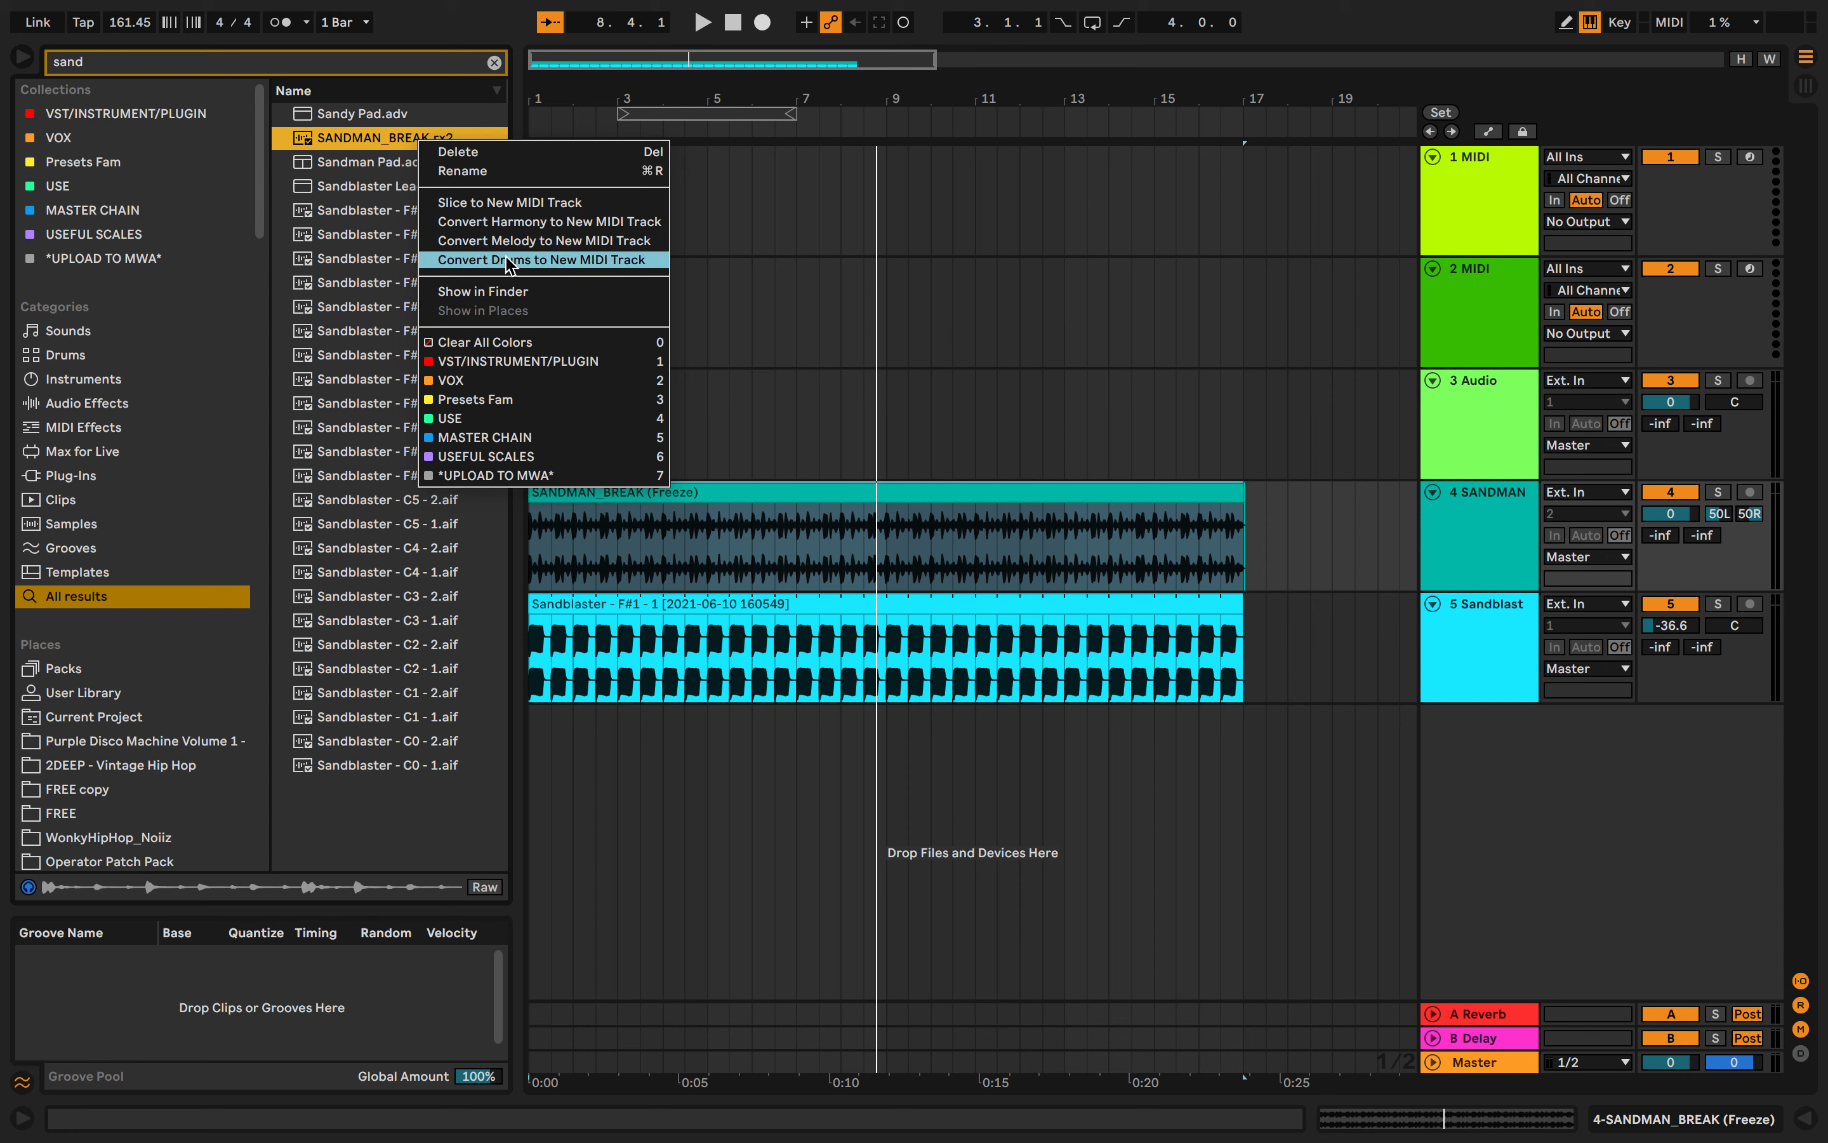
left_click(513, 203)
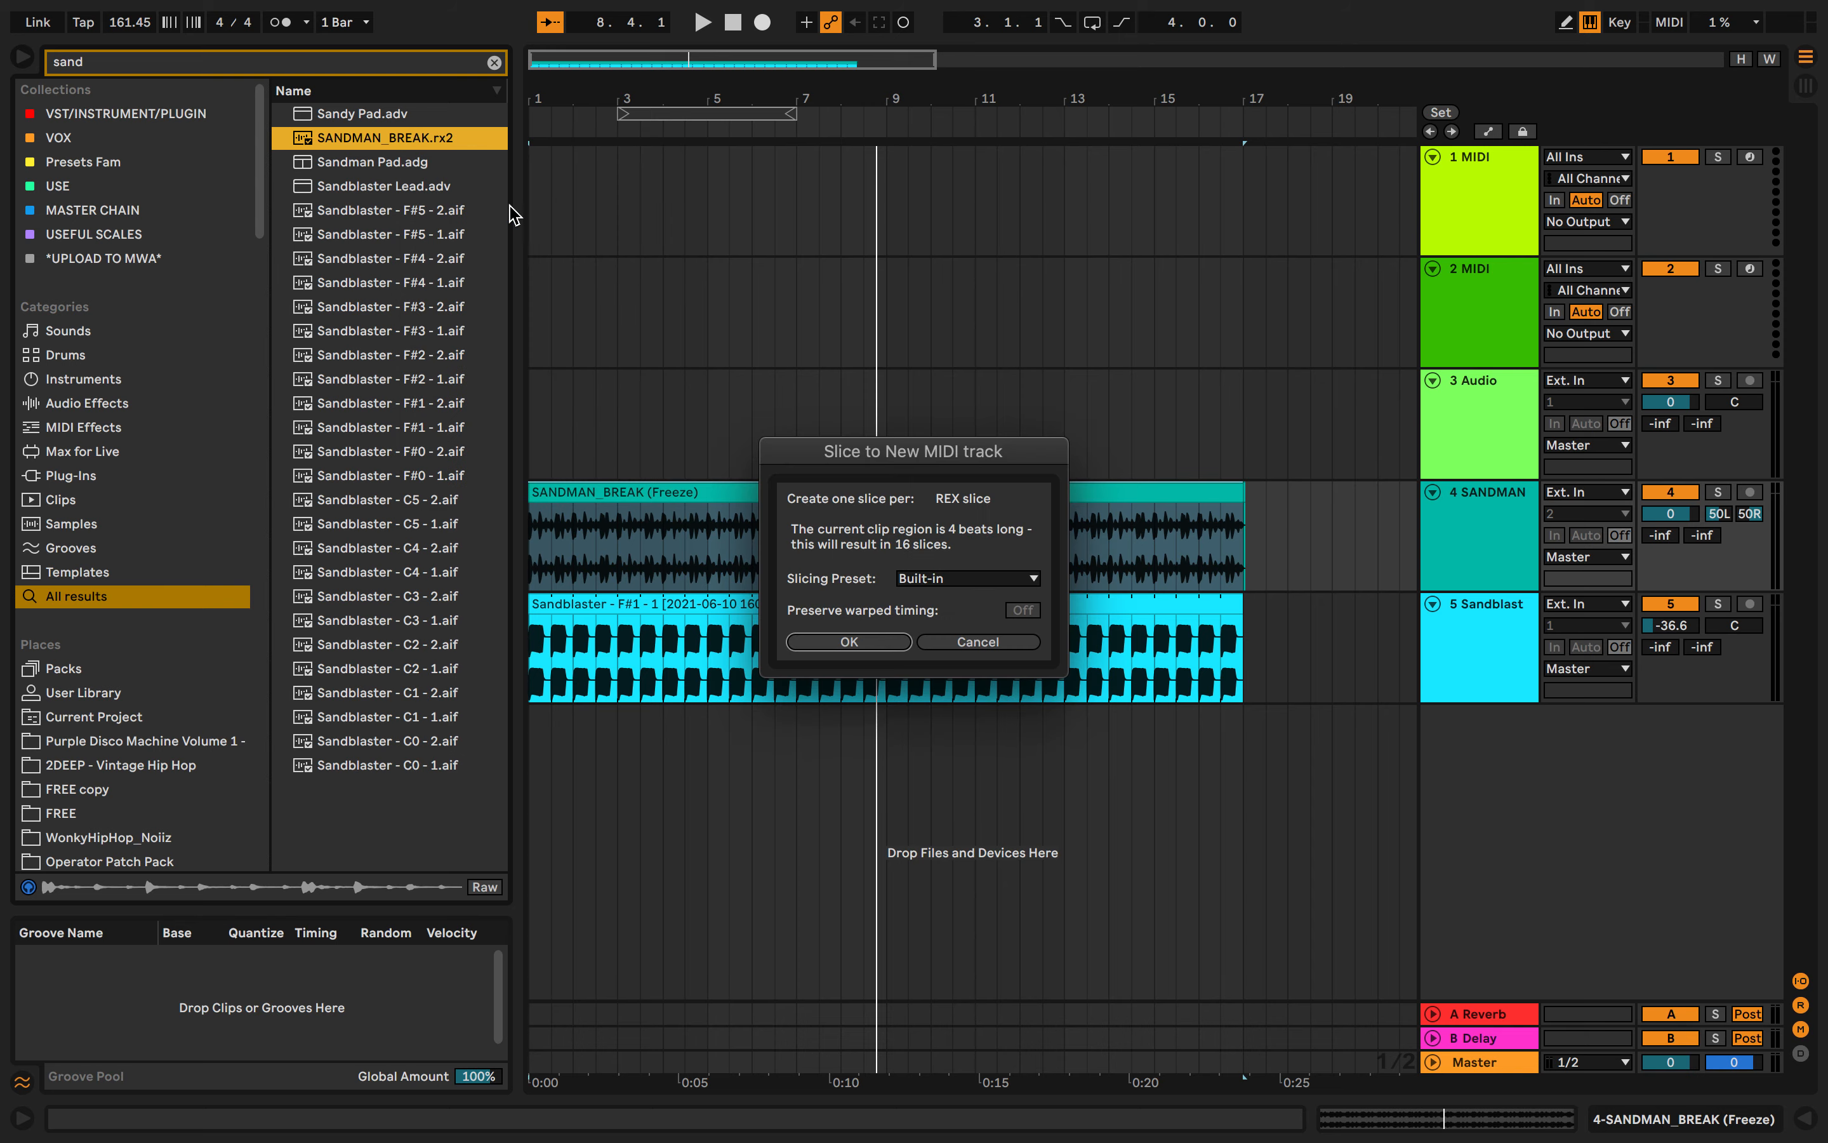
left_click(869, 648)
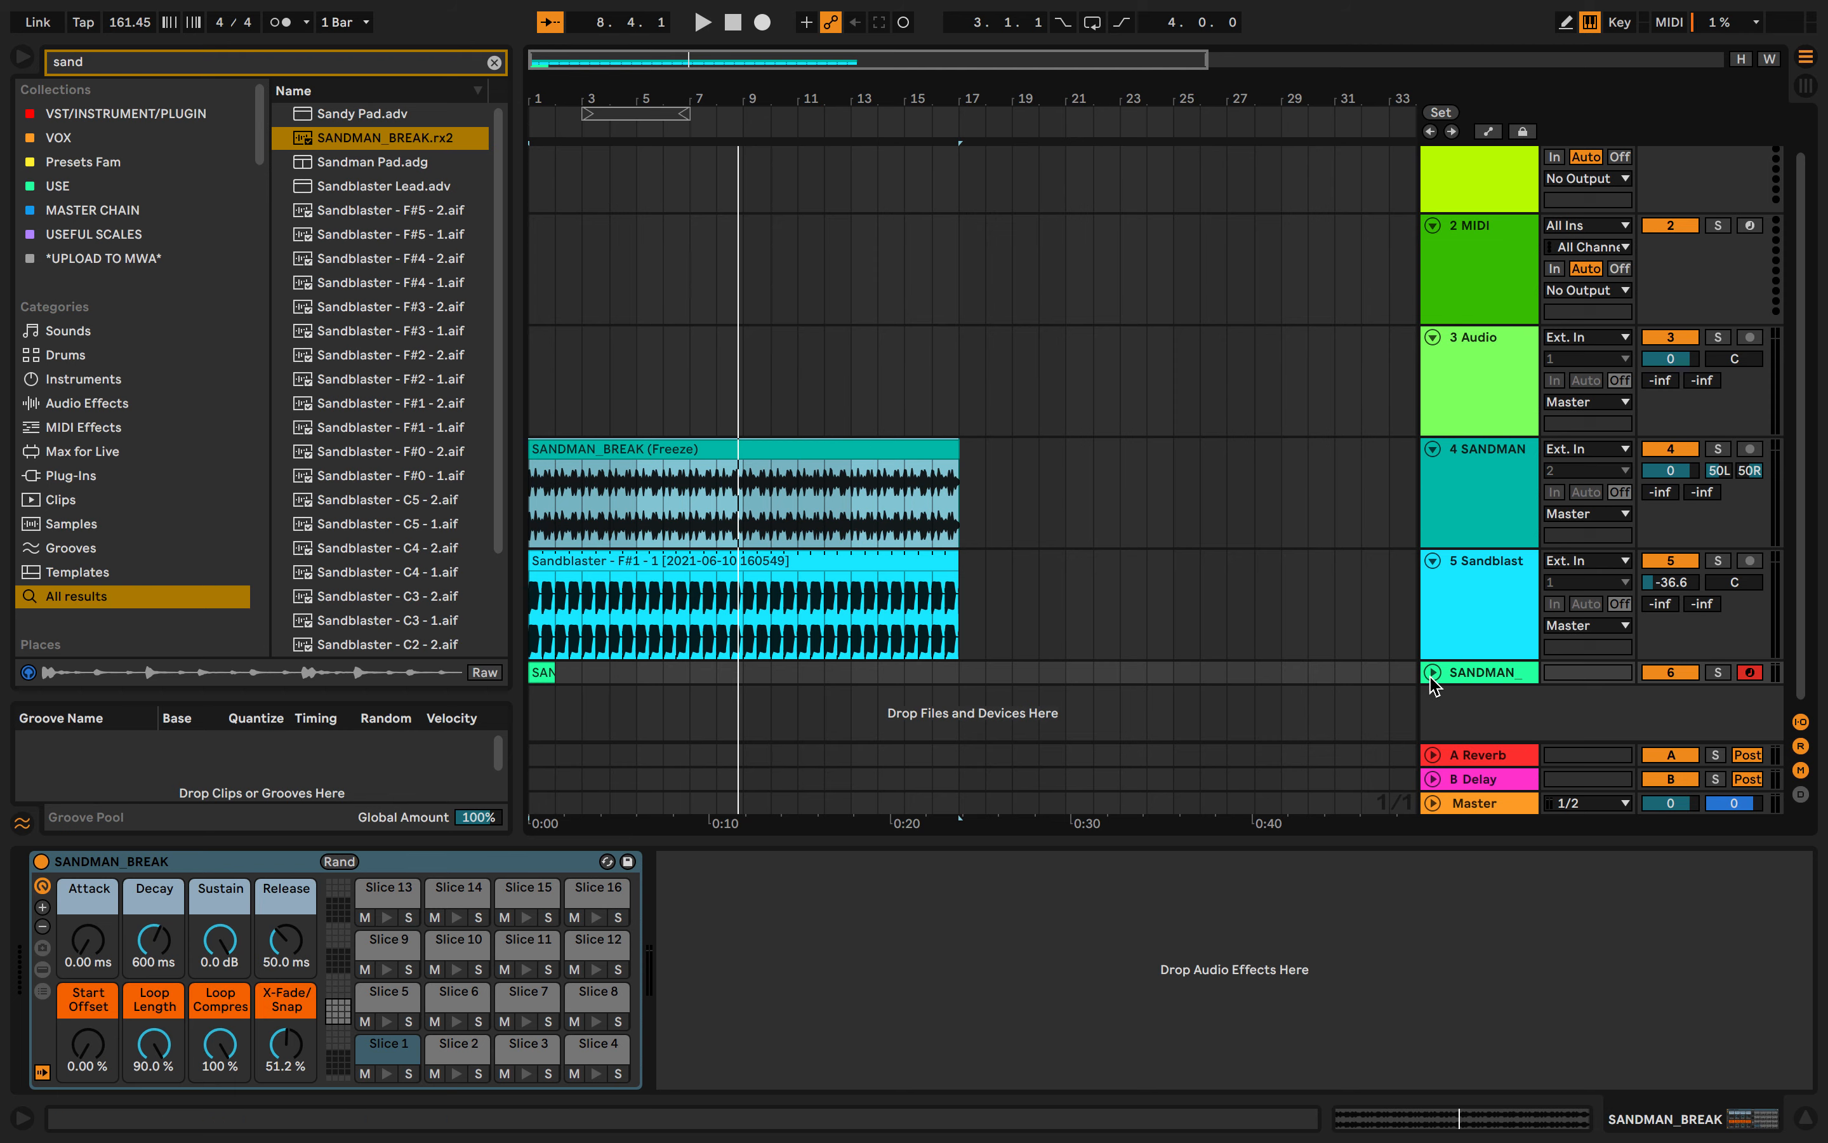
- Expand the new SANDMAN MIDI track and extend its clip's loop to about bar 8
left_click(1432, 675)
scroll(938, 720, "up", 5)
scroll(938, 720, "left", 10)
left_click_drag(629, 608, 1300, 627)
- Solo the SANDMAN MIDI track and extend its clip's loop to bar 17
left_click(1718, 607)
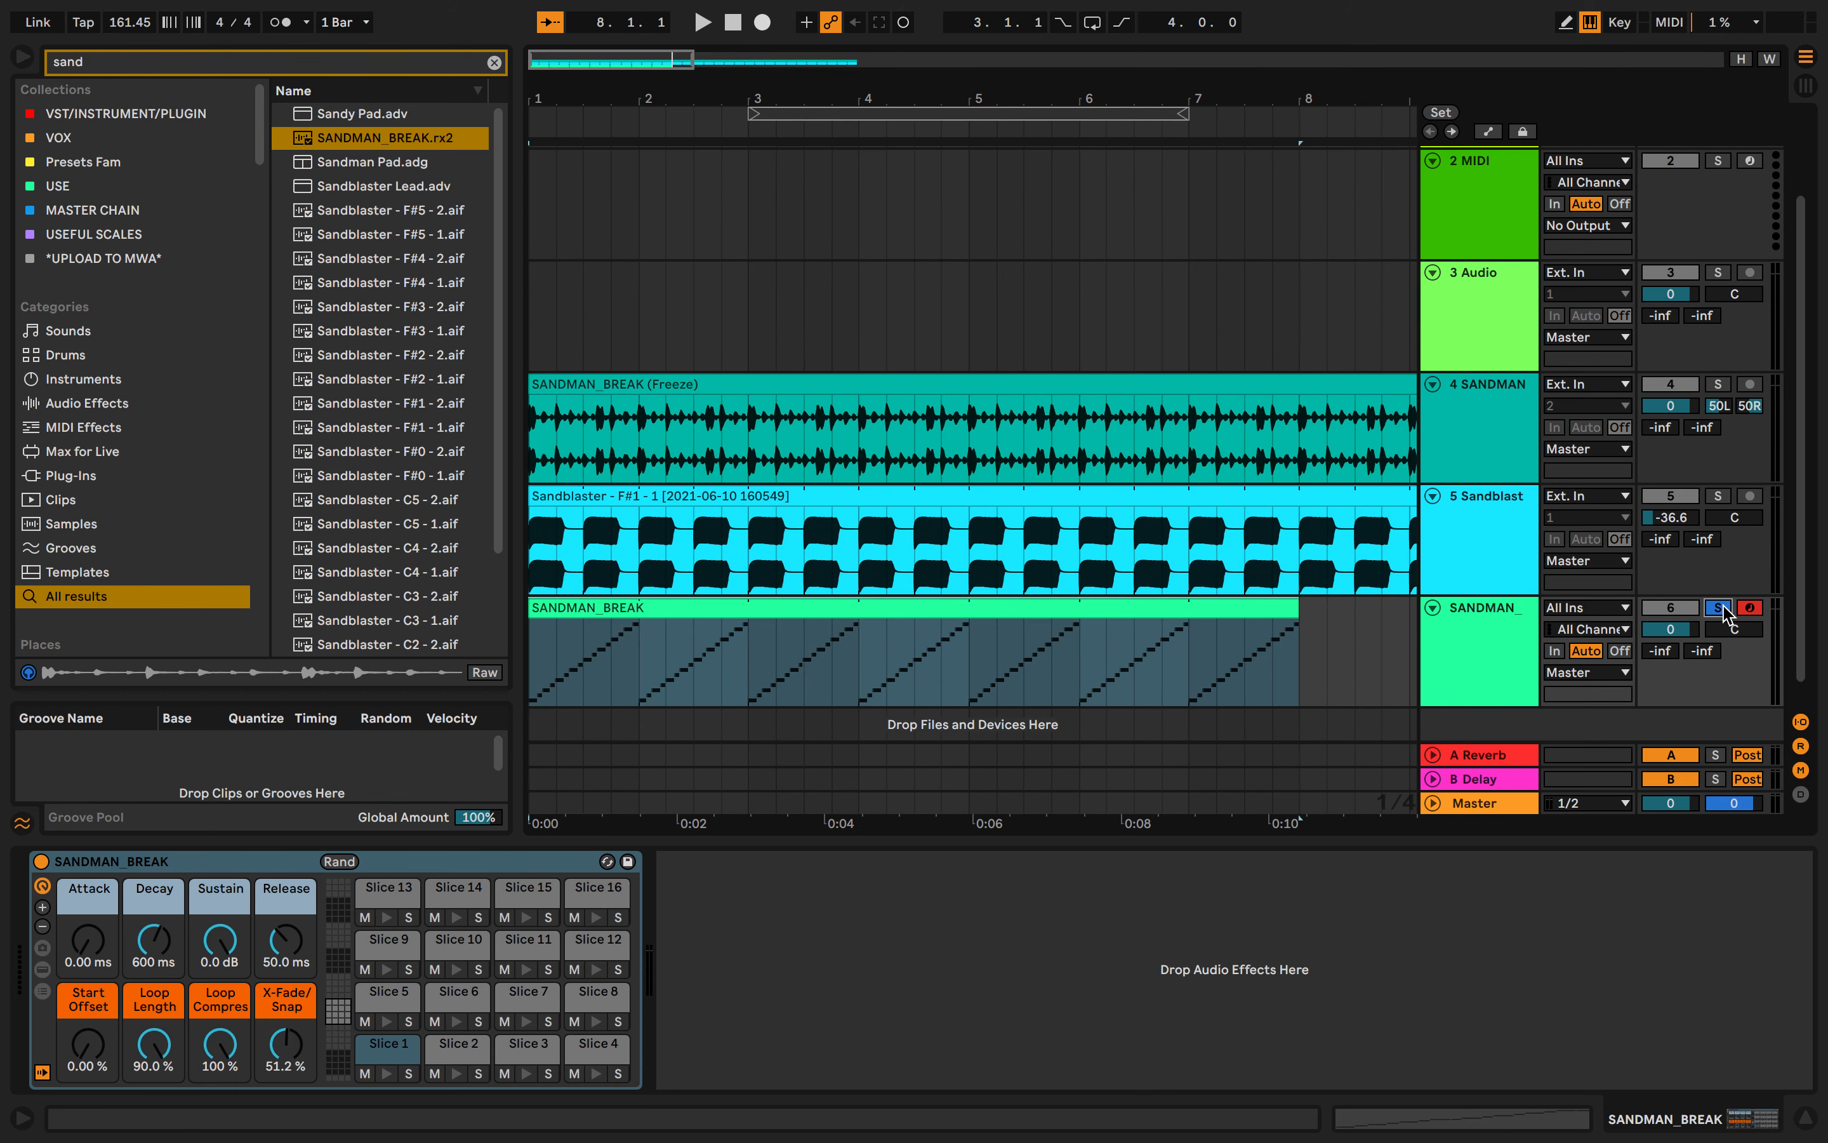
left_click(591, 679)
scroll(589, 680, "down", 6)
left_click_drag(635, 614, 775, 612)
scroll(782, 612, "down", 1)
scroll(782, 612, "up", 6)
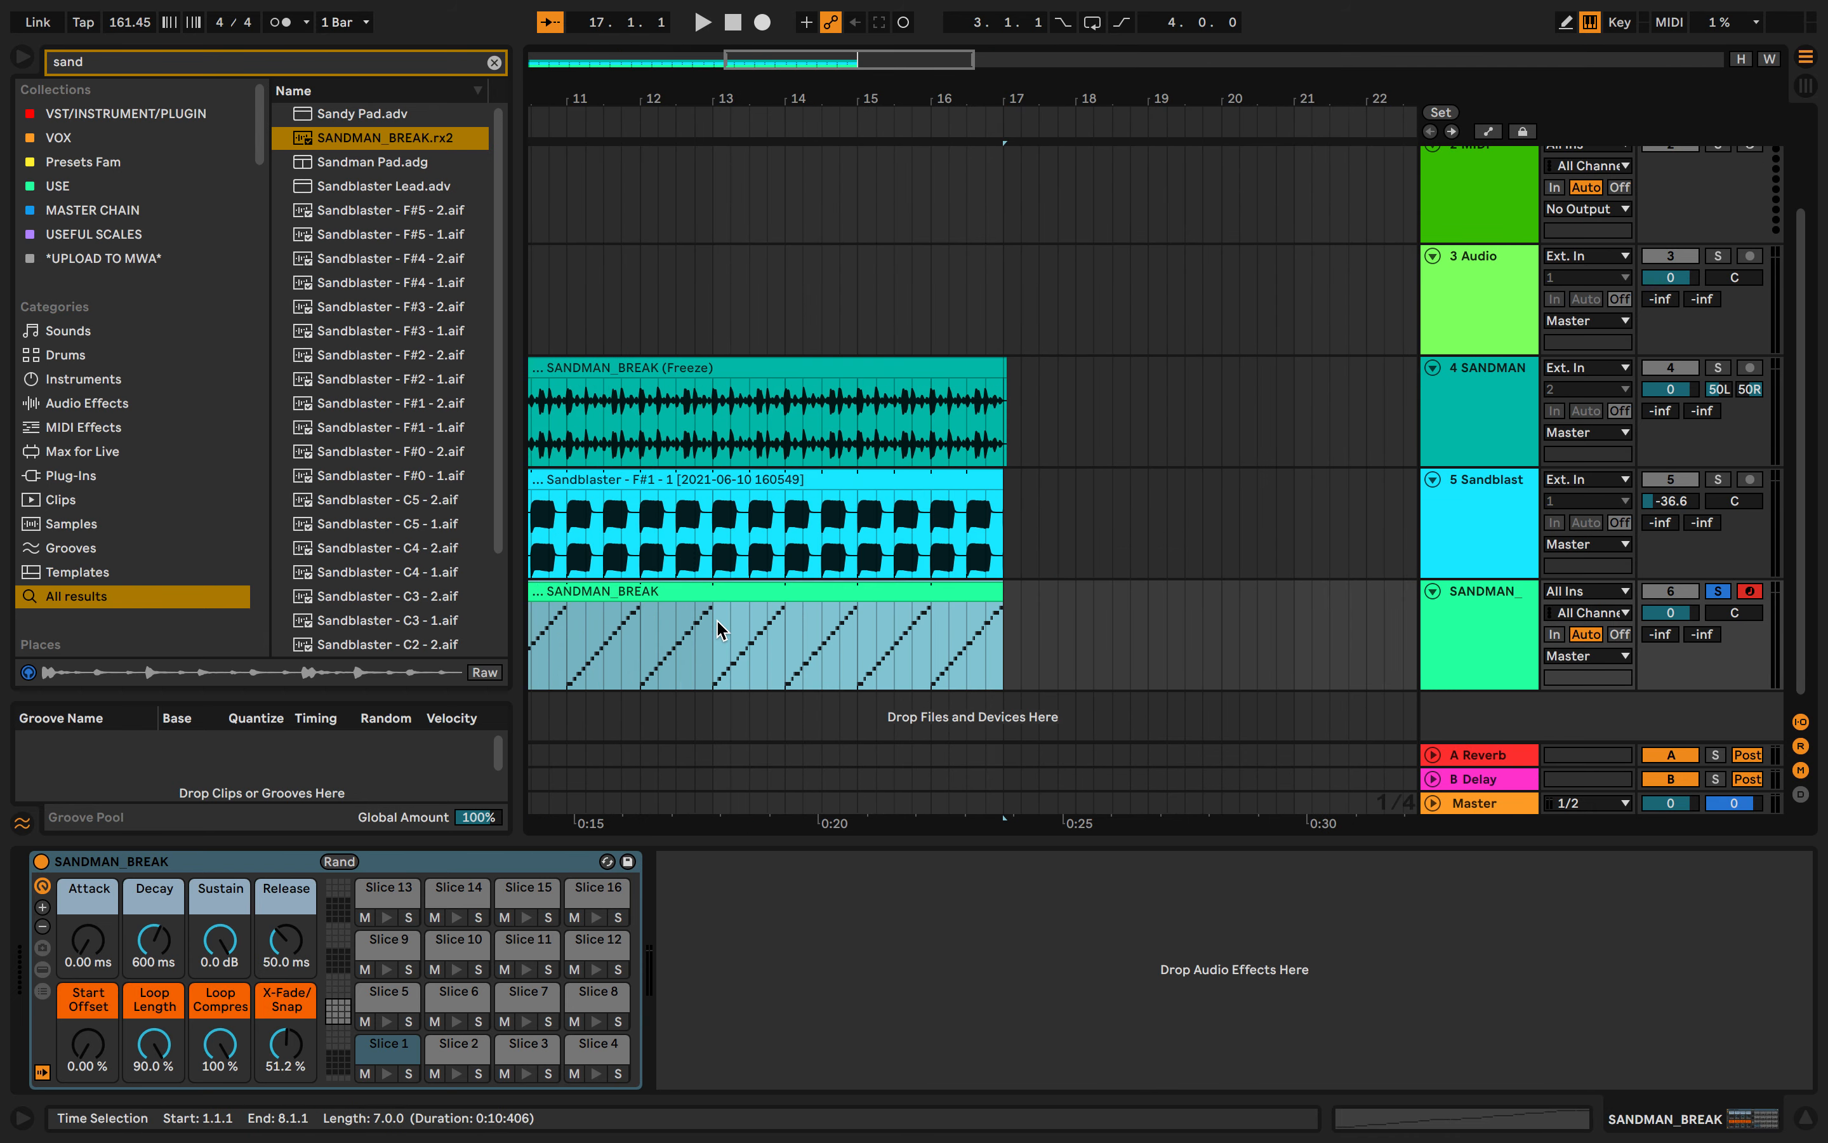
- Play the sliced MIDI break from the start and stop it
left_click(532, 620)
key("space")
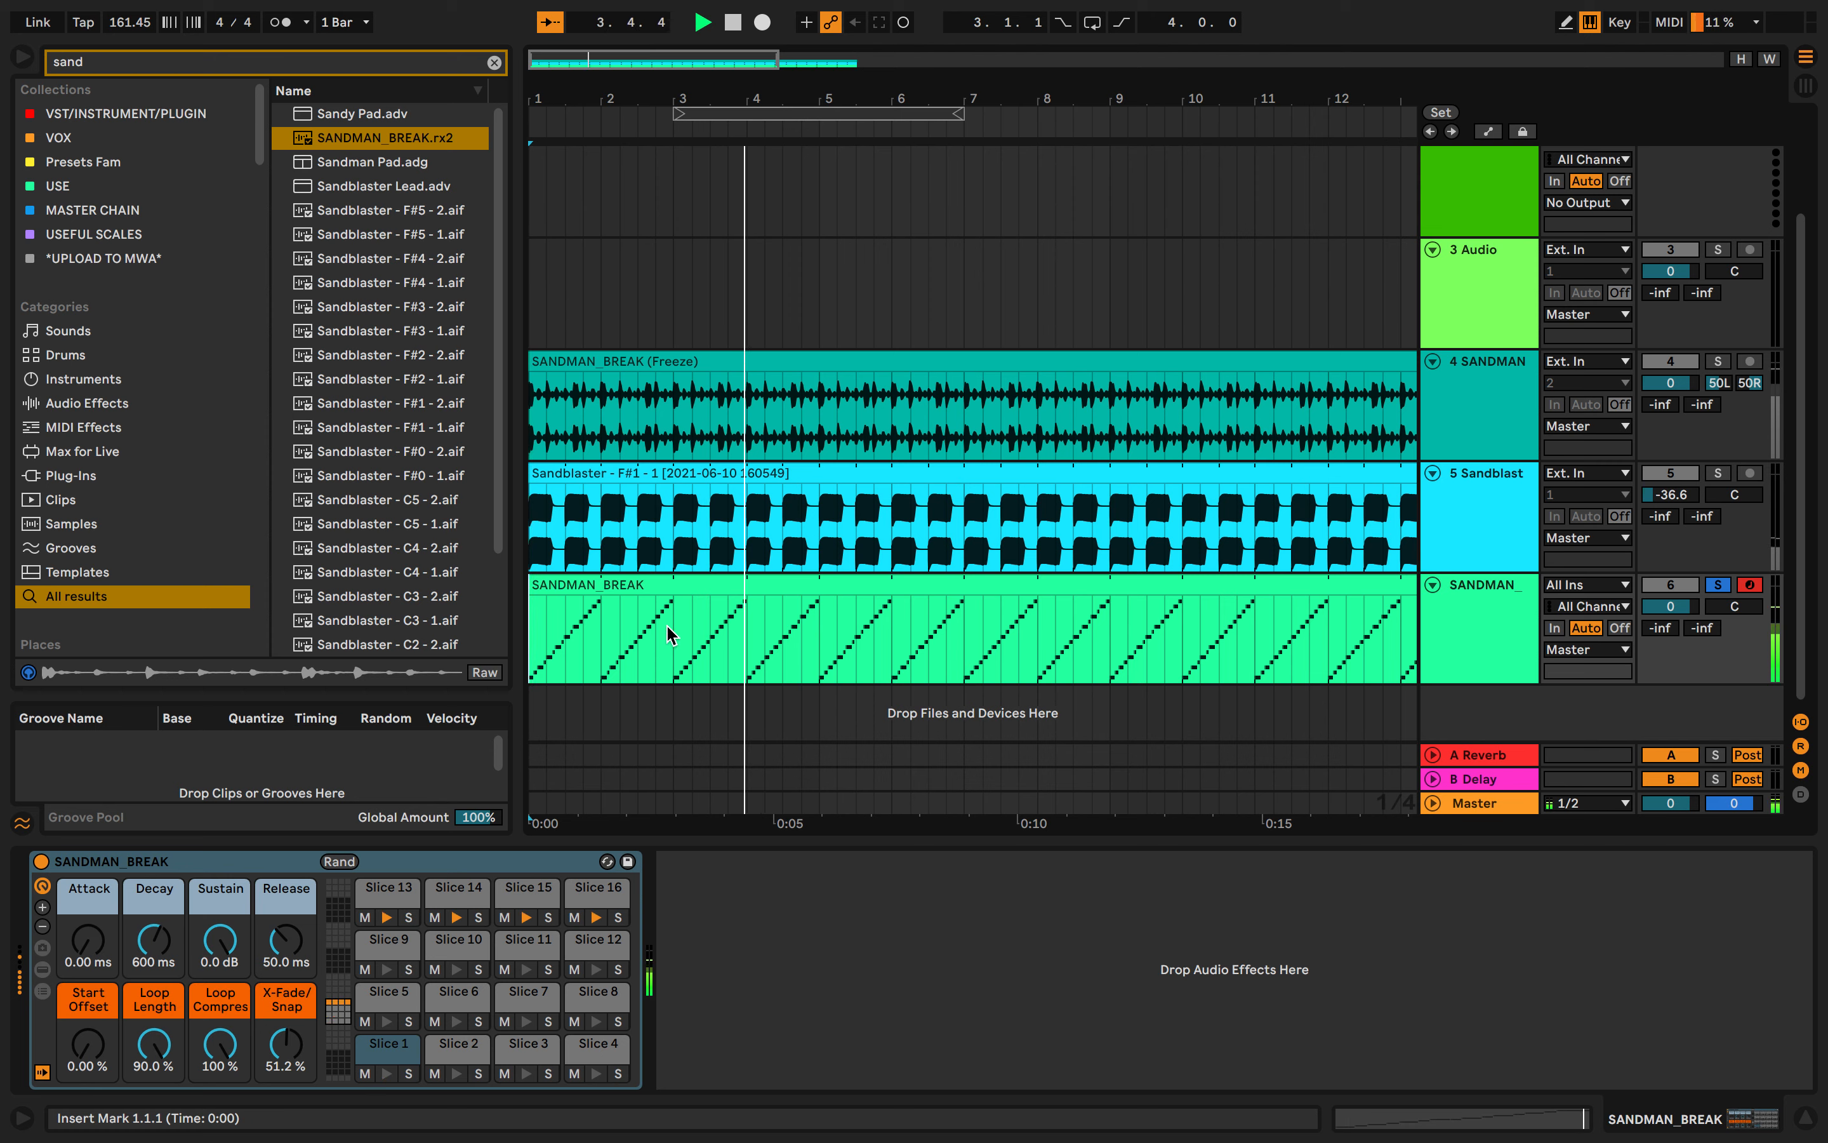
key("space")
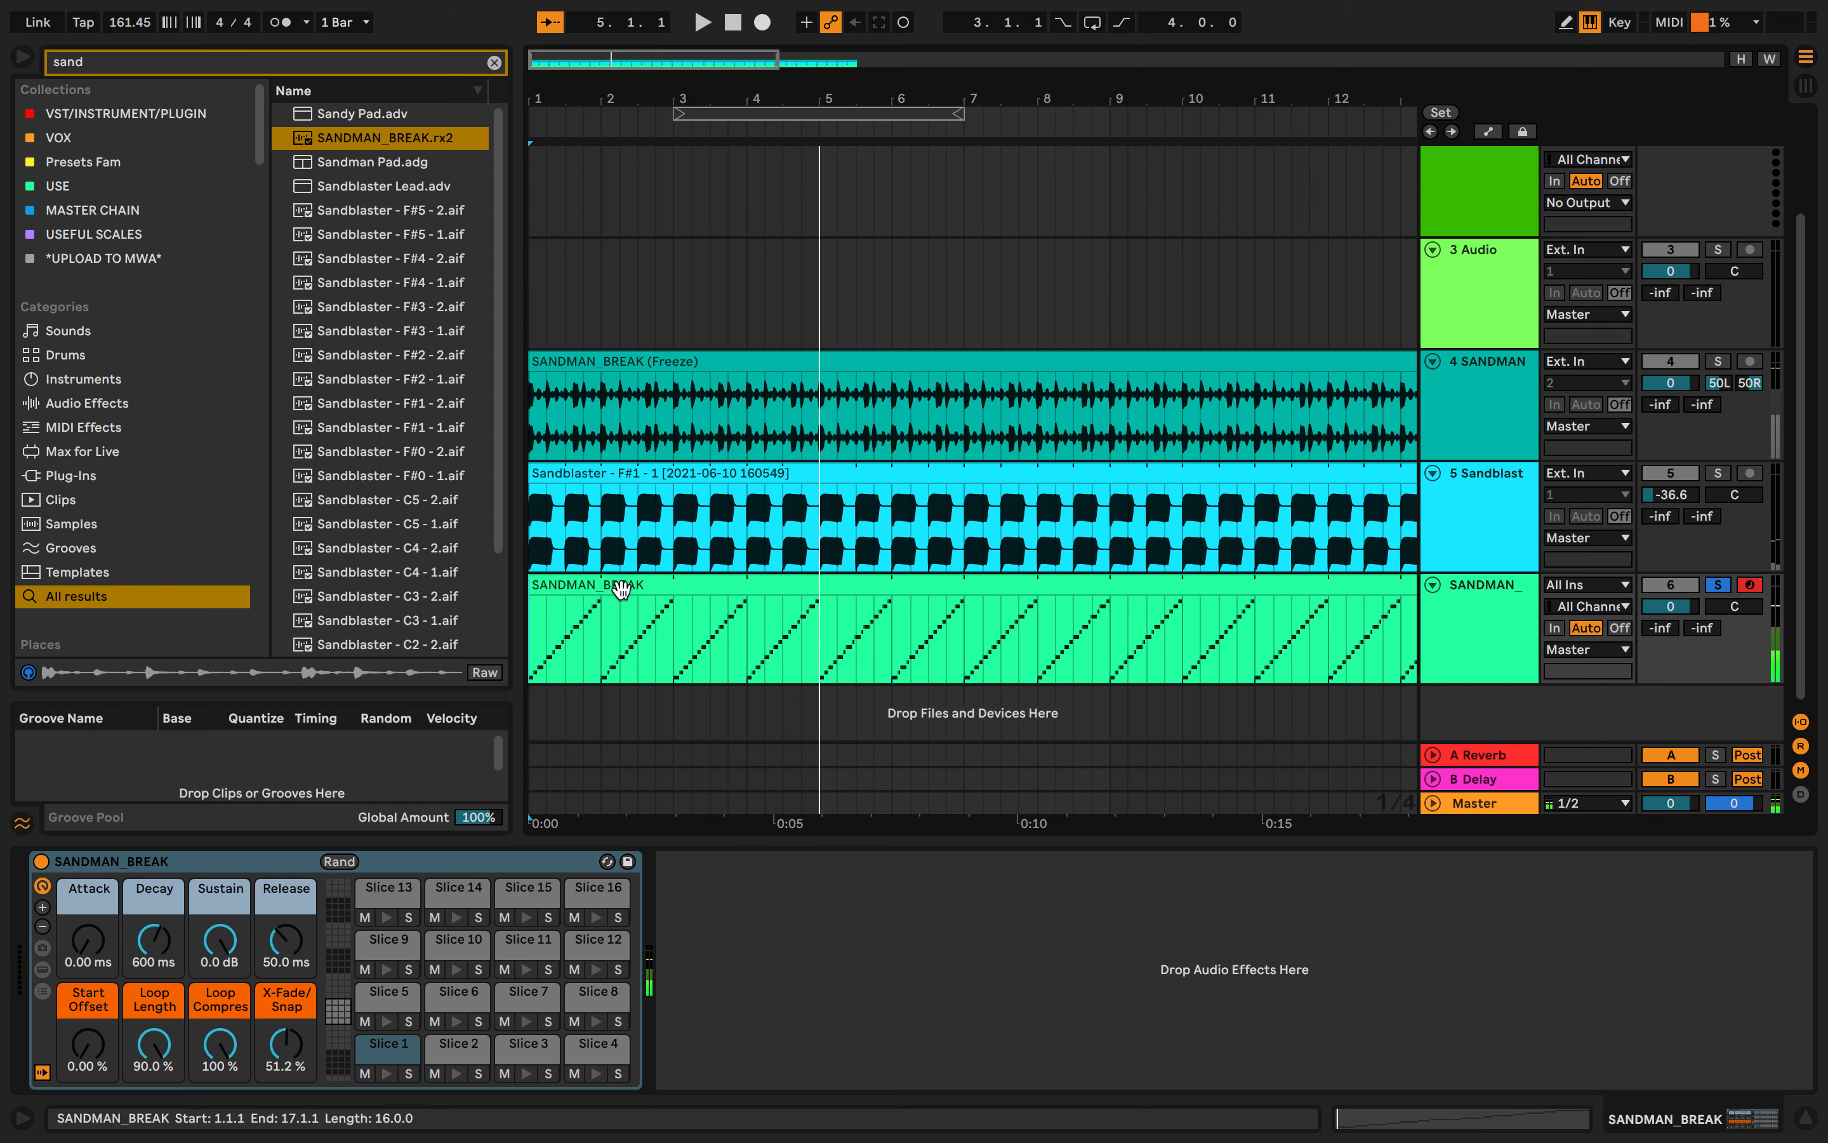
- Open the sliced MIDI clip's notes during playback and audition the individual slices on the piano keys
double_click(633, 578)
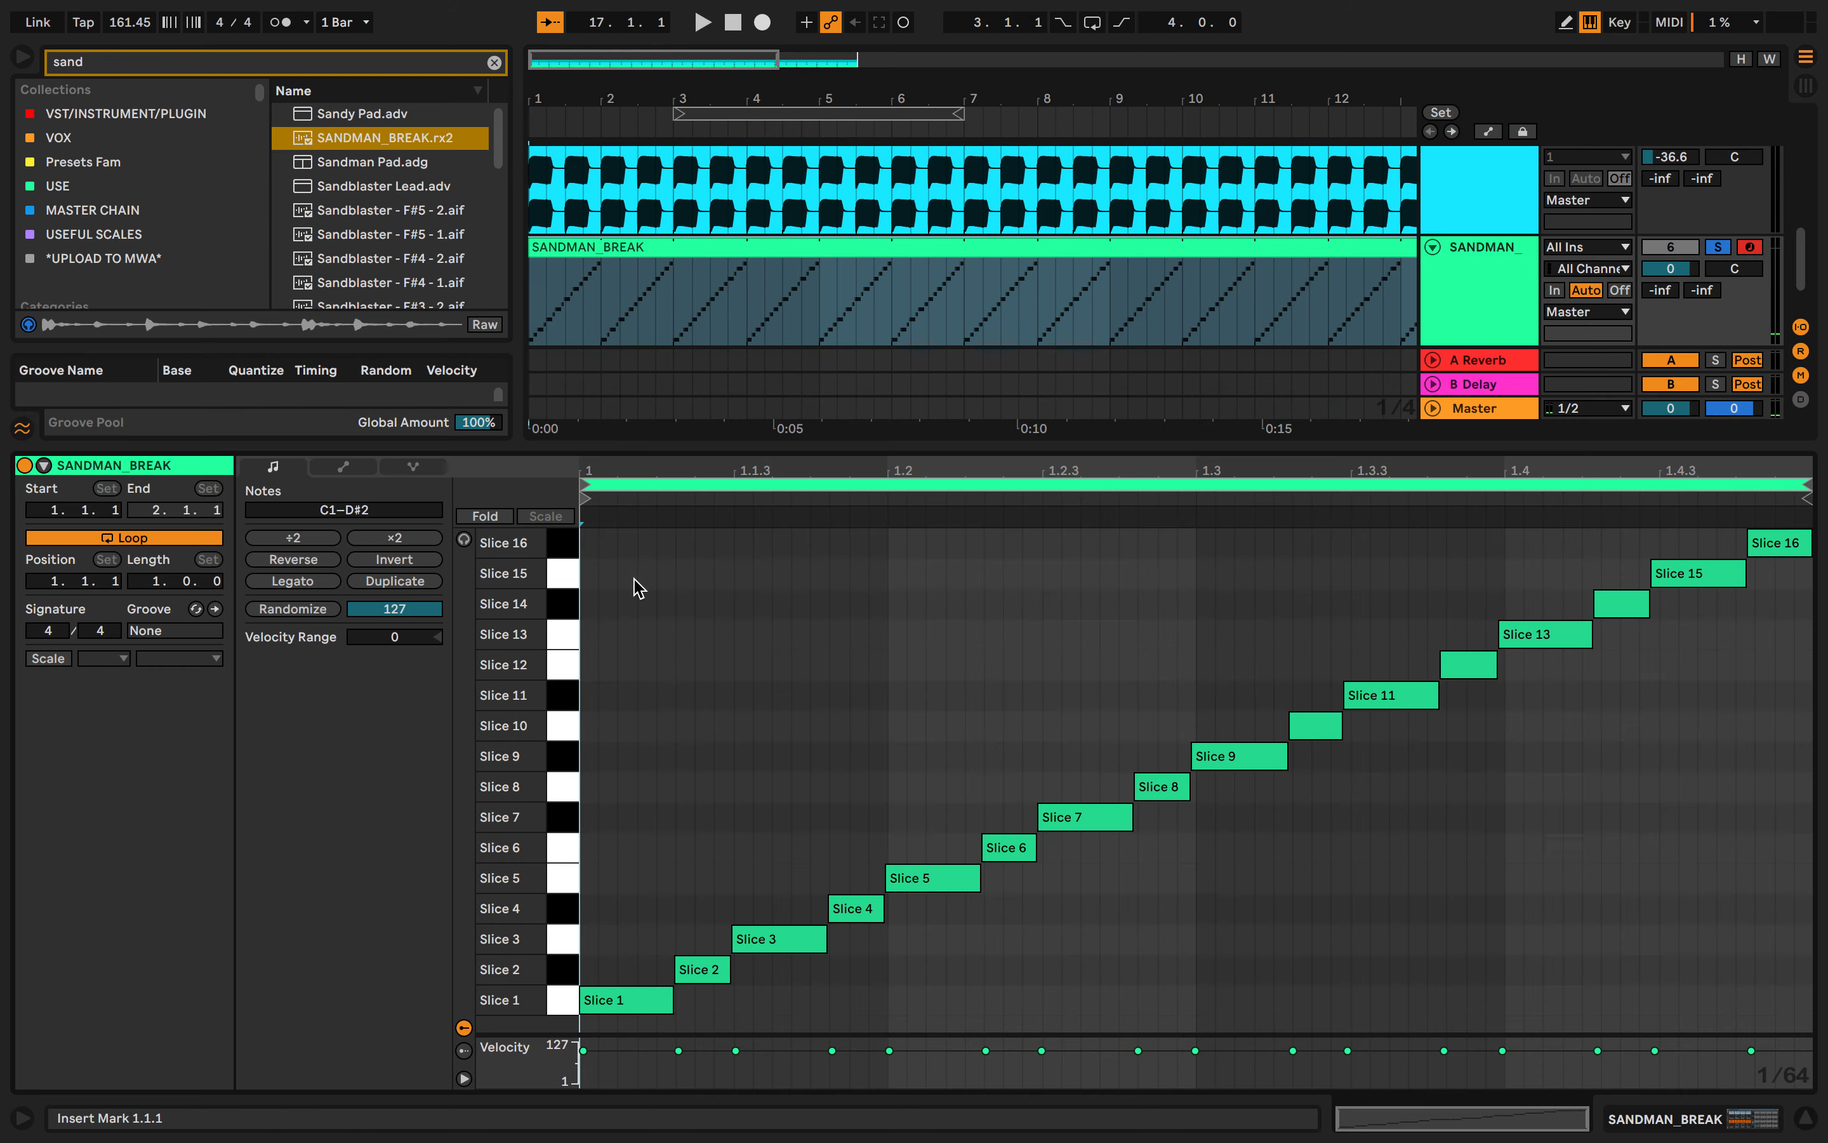
double_click(822, 443)
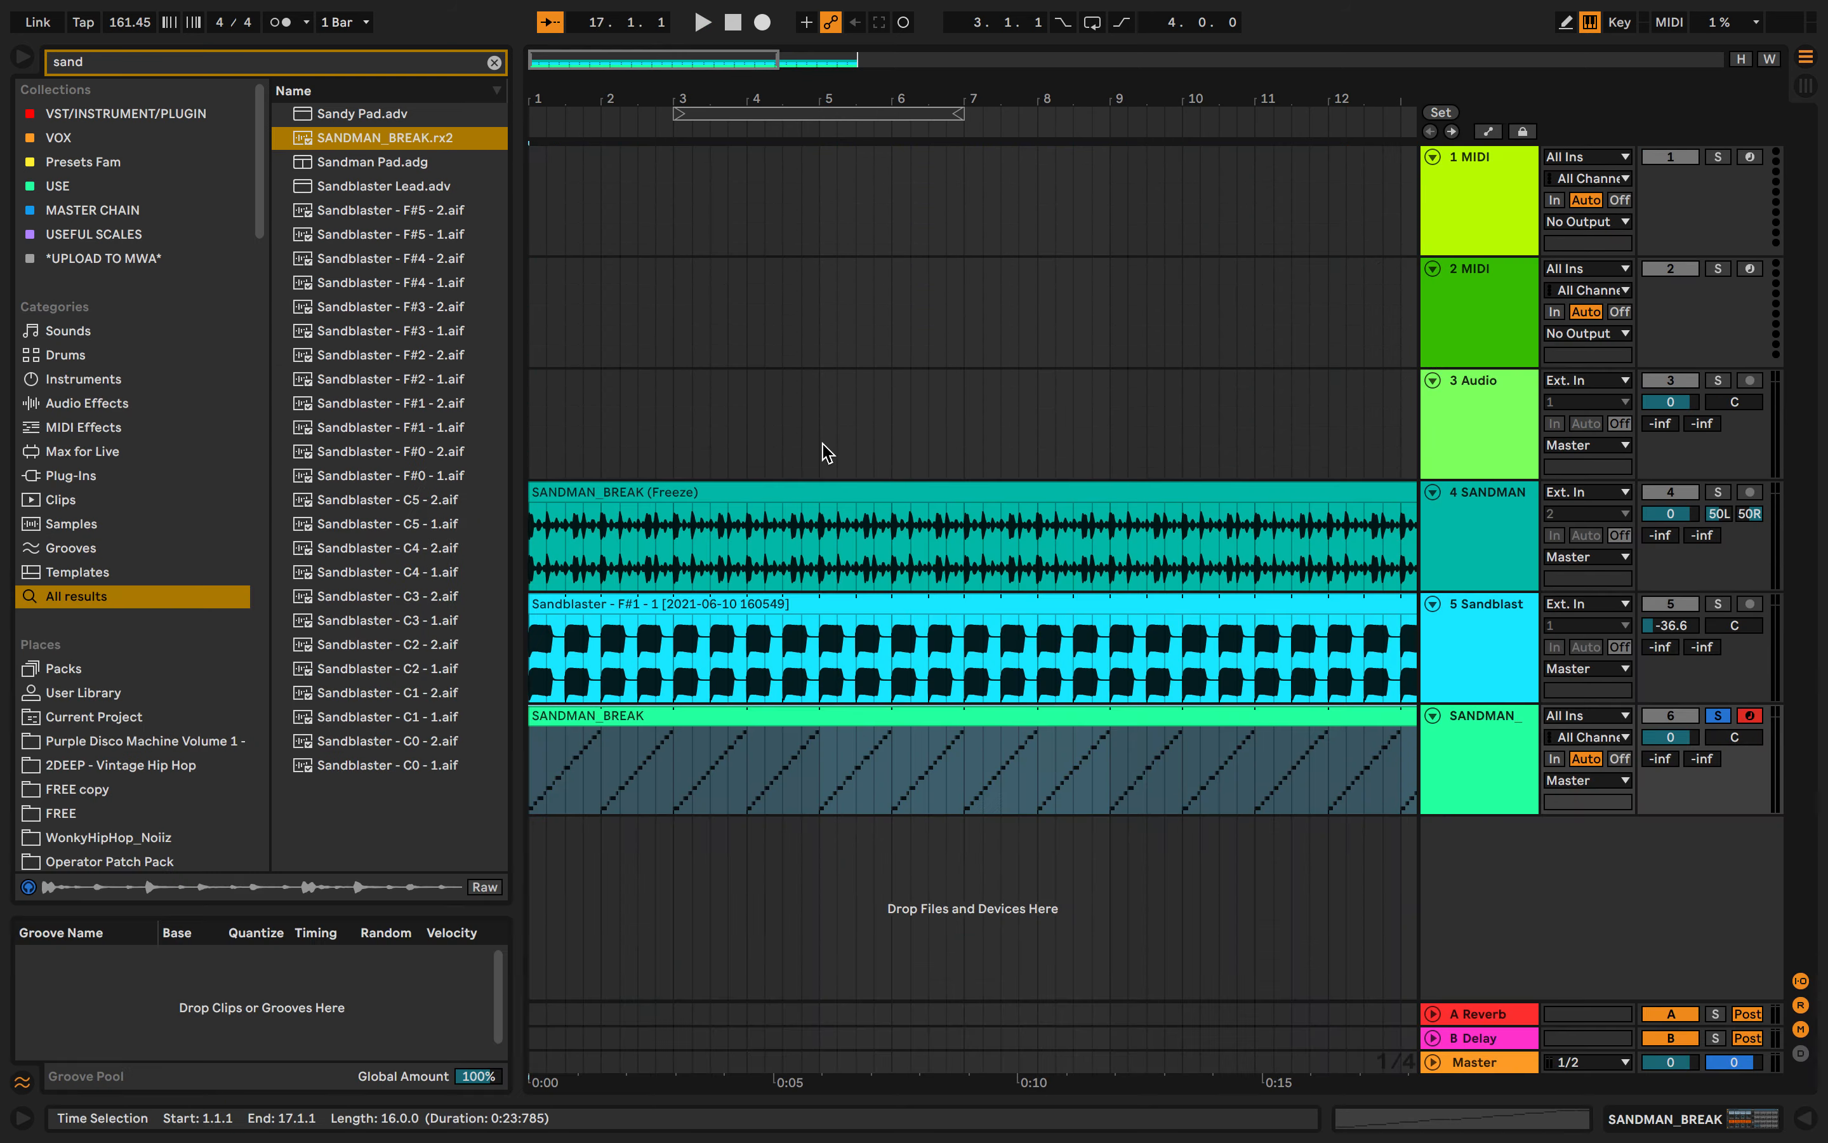
left_click(545, 754)
key("space")
double_click(653, 722)
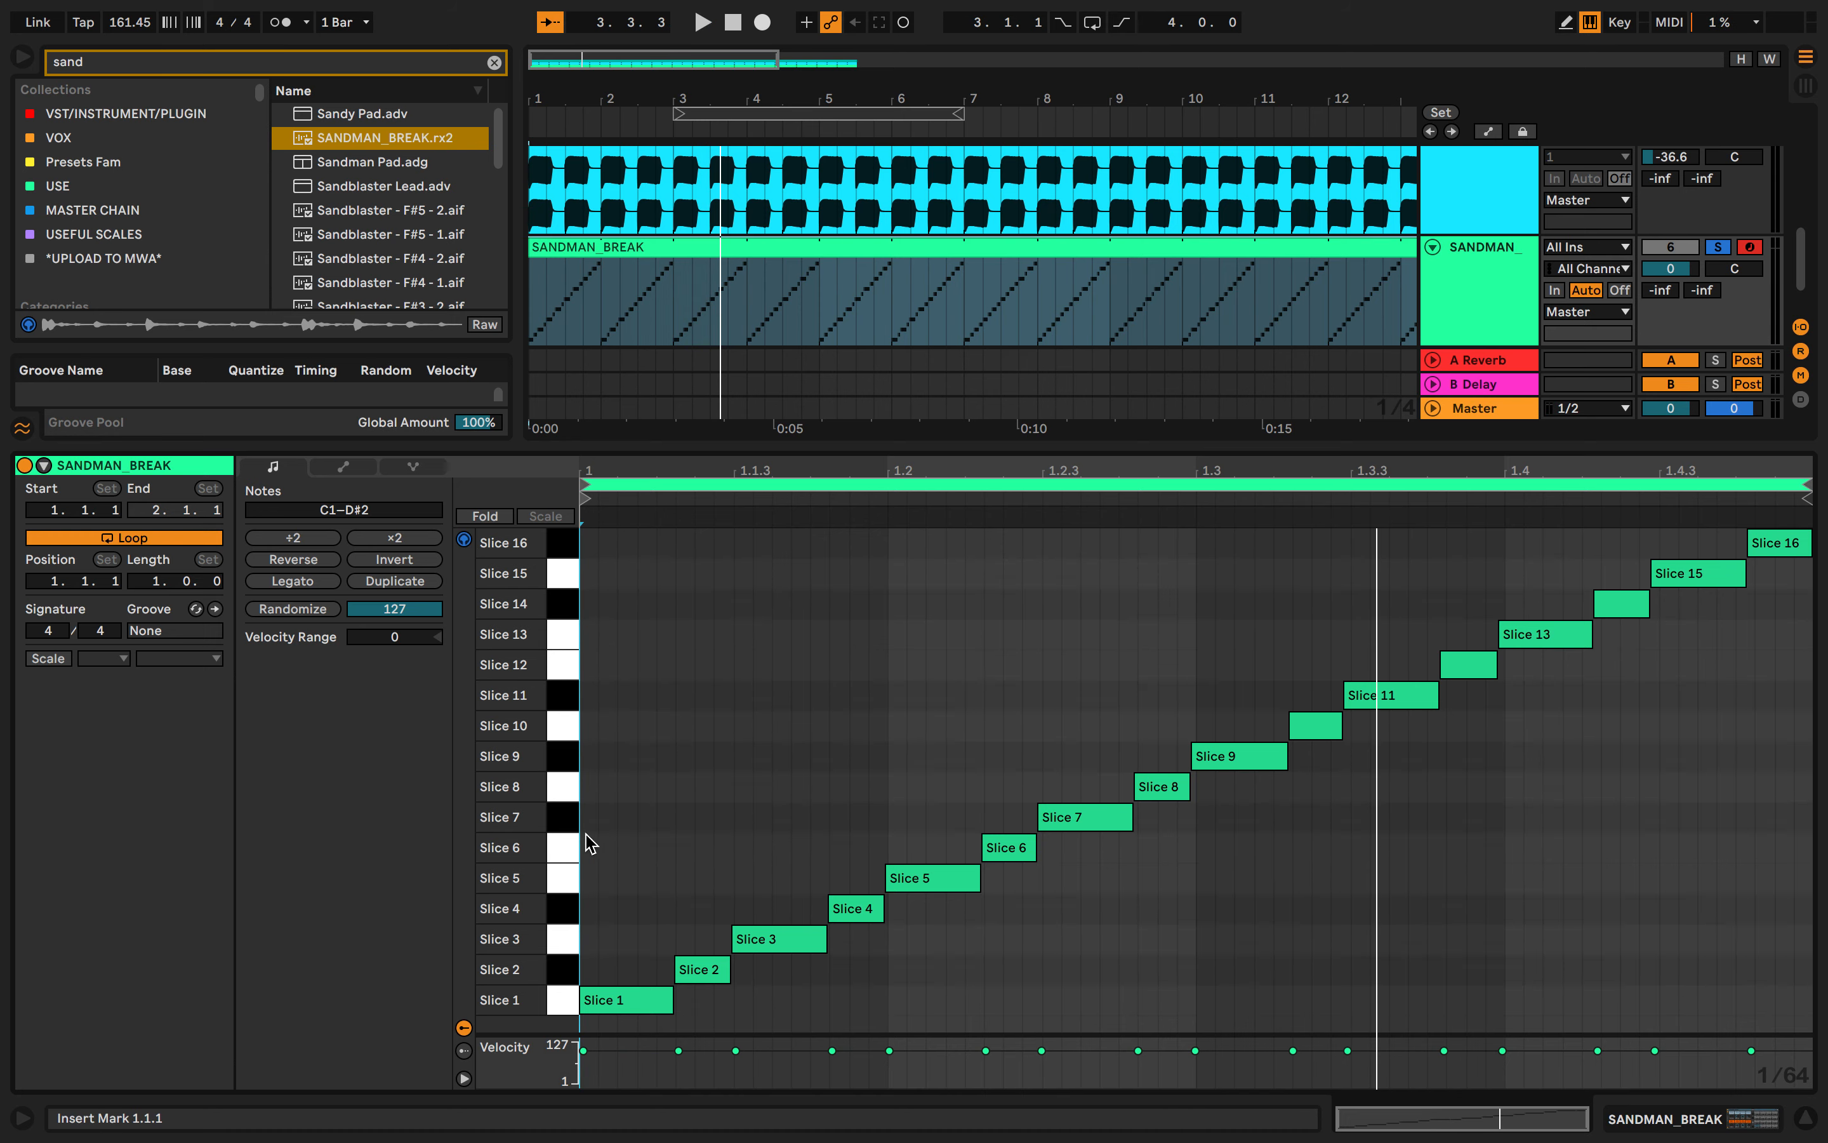
left_click(560, 996)
left_click(559, 969)
left_click(559, 940)
left_click(564, 909)
left_click(565, 885)
left_click_drag(565, 787, 563, 573)
left_click(565, 622)
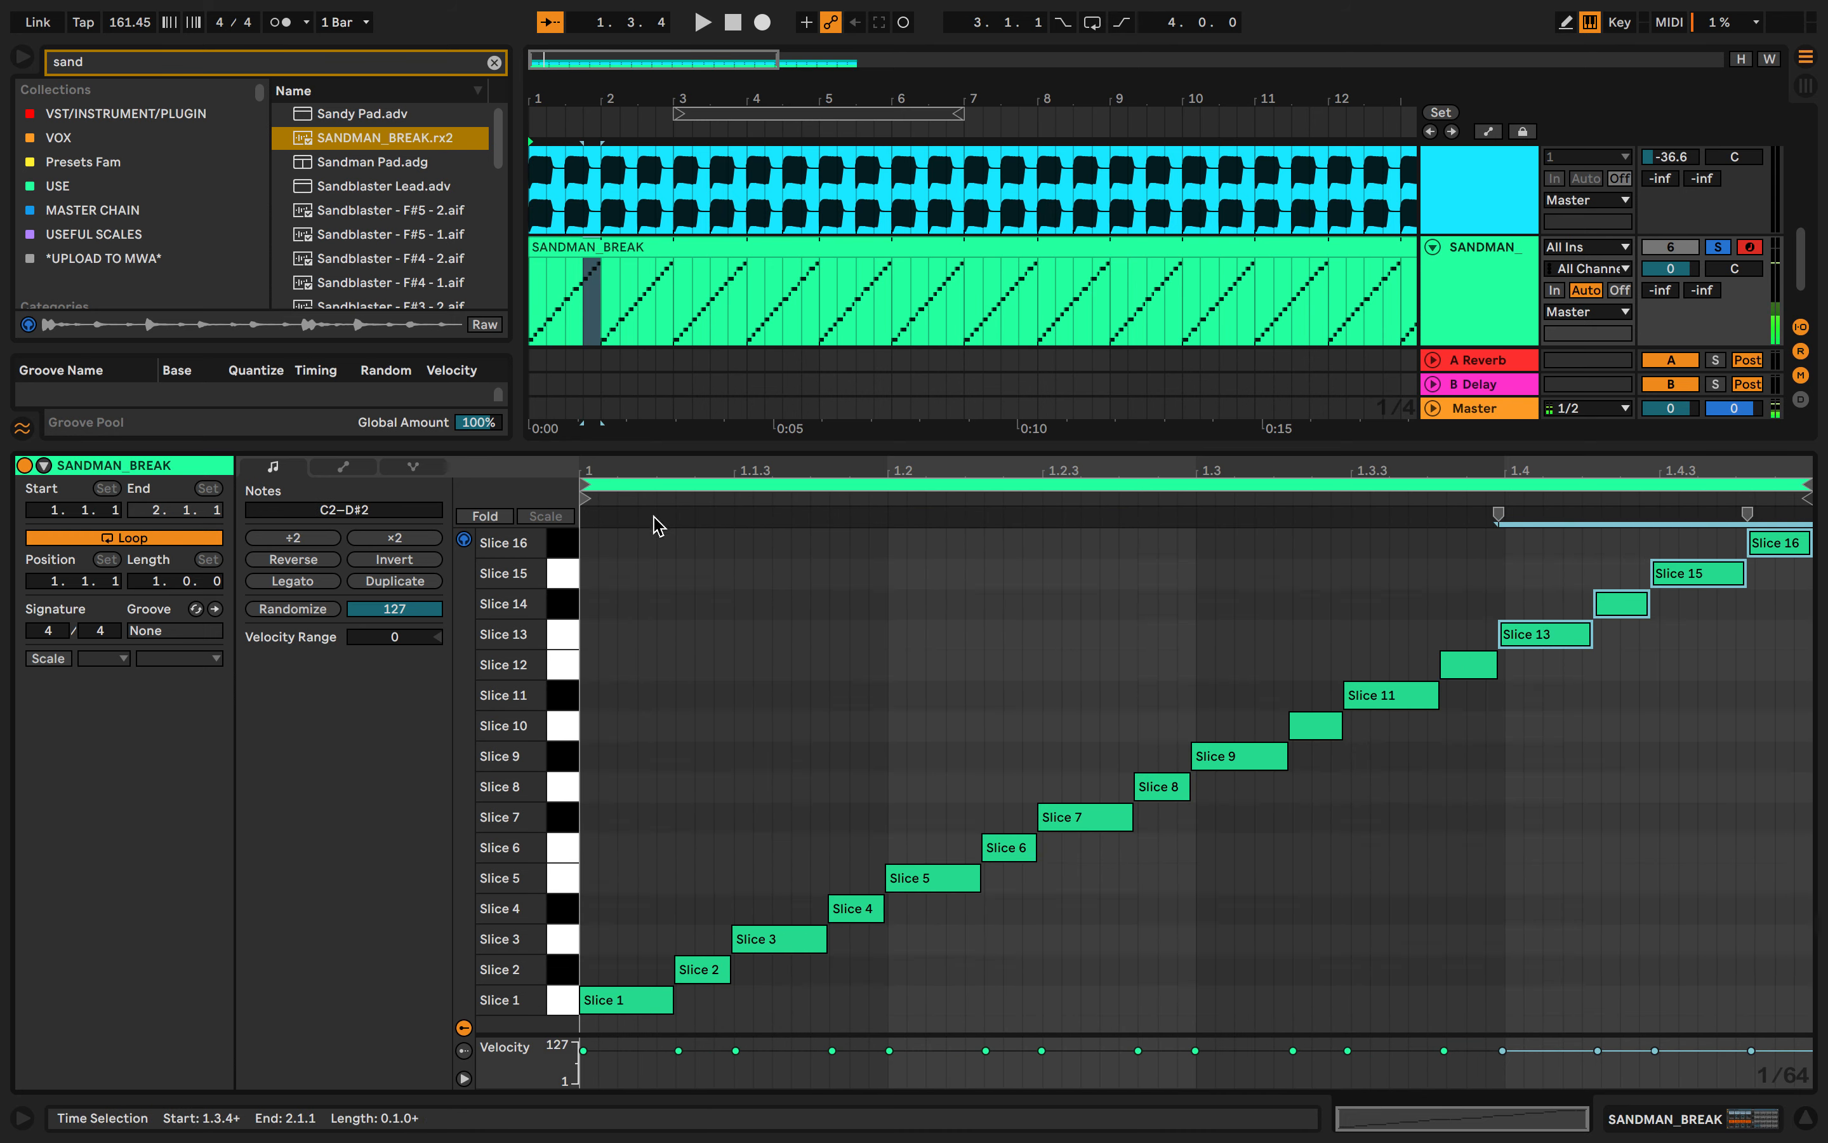
- Move the first slice note up two rows to Slice 3
left_click(597, 999)
key("Up")
key("Up")
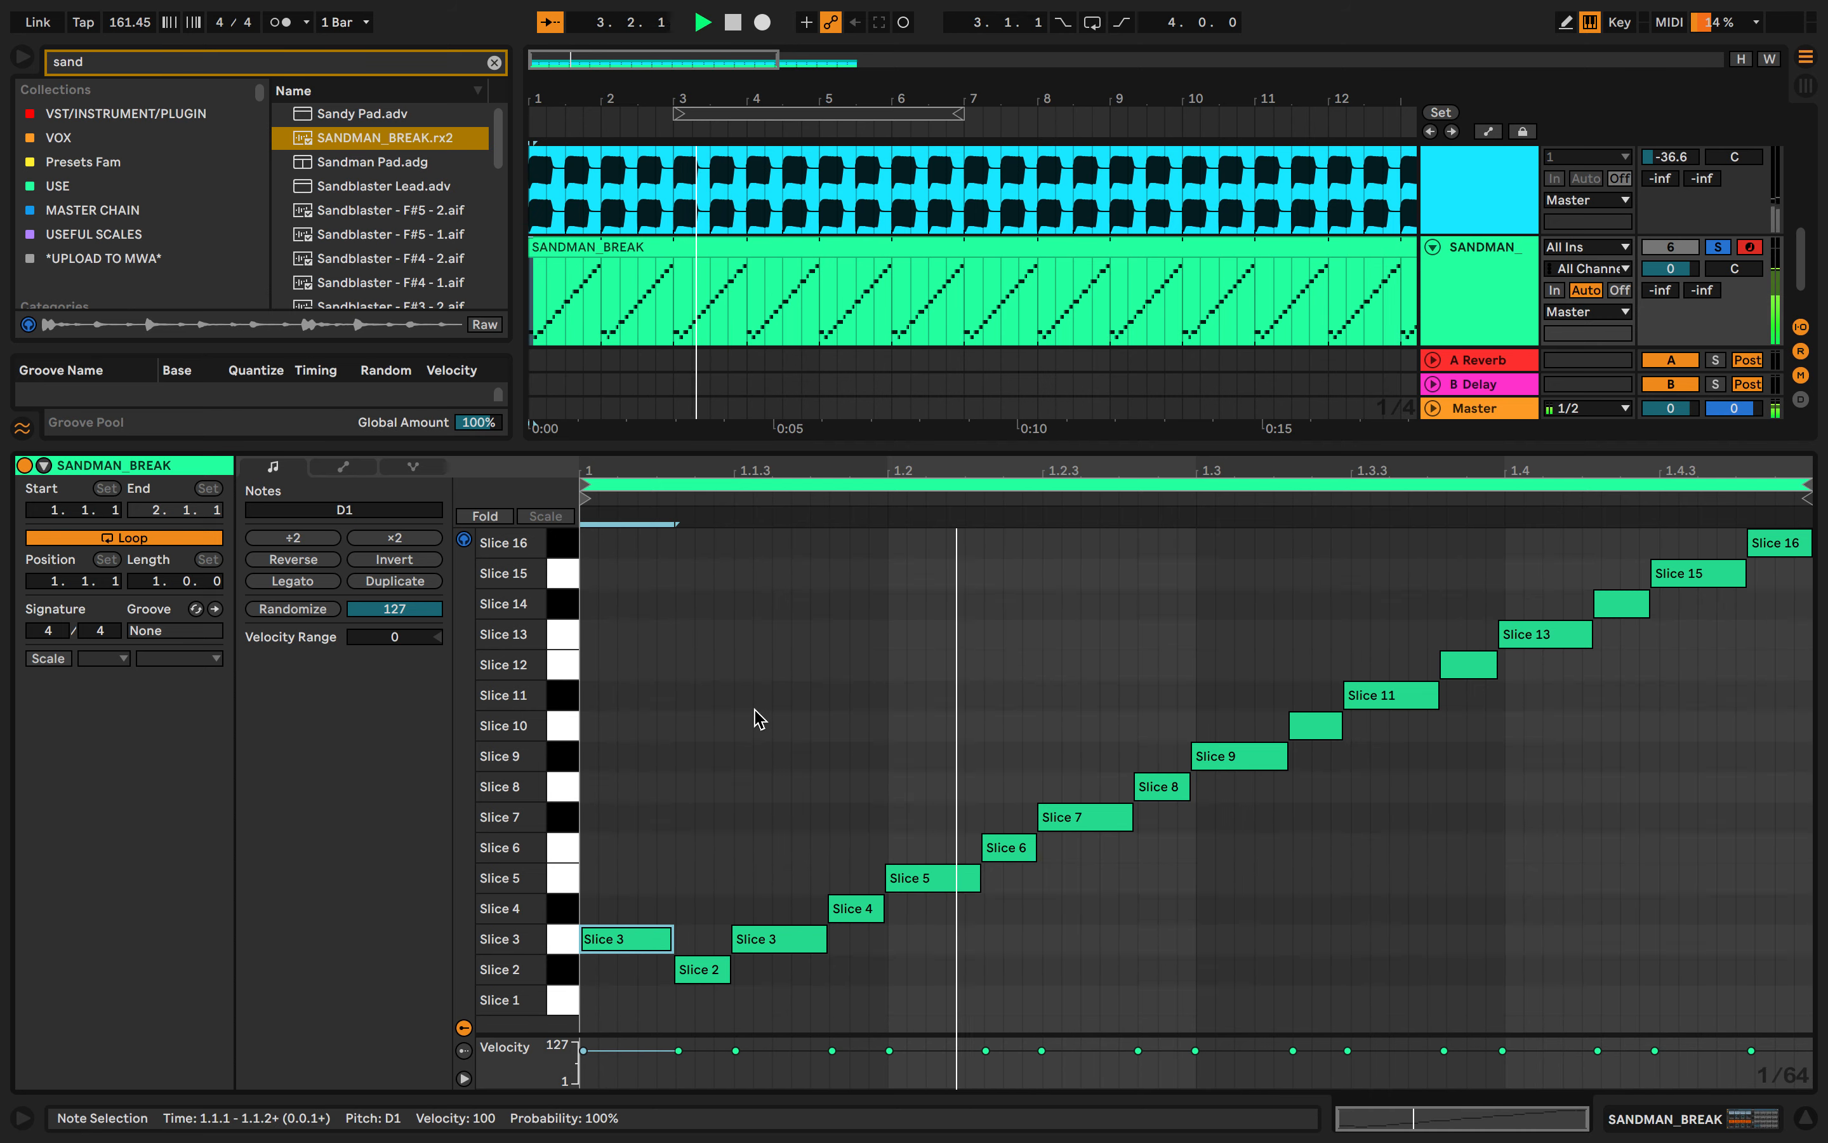
- Move the Slice 5 note on the second beat down to Slice 1 and nudge it slightly later
left_click(464, 541)
left_click(814, 681)
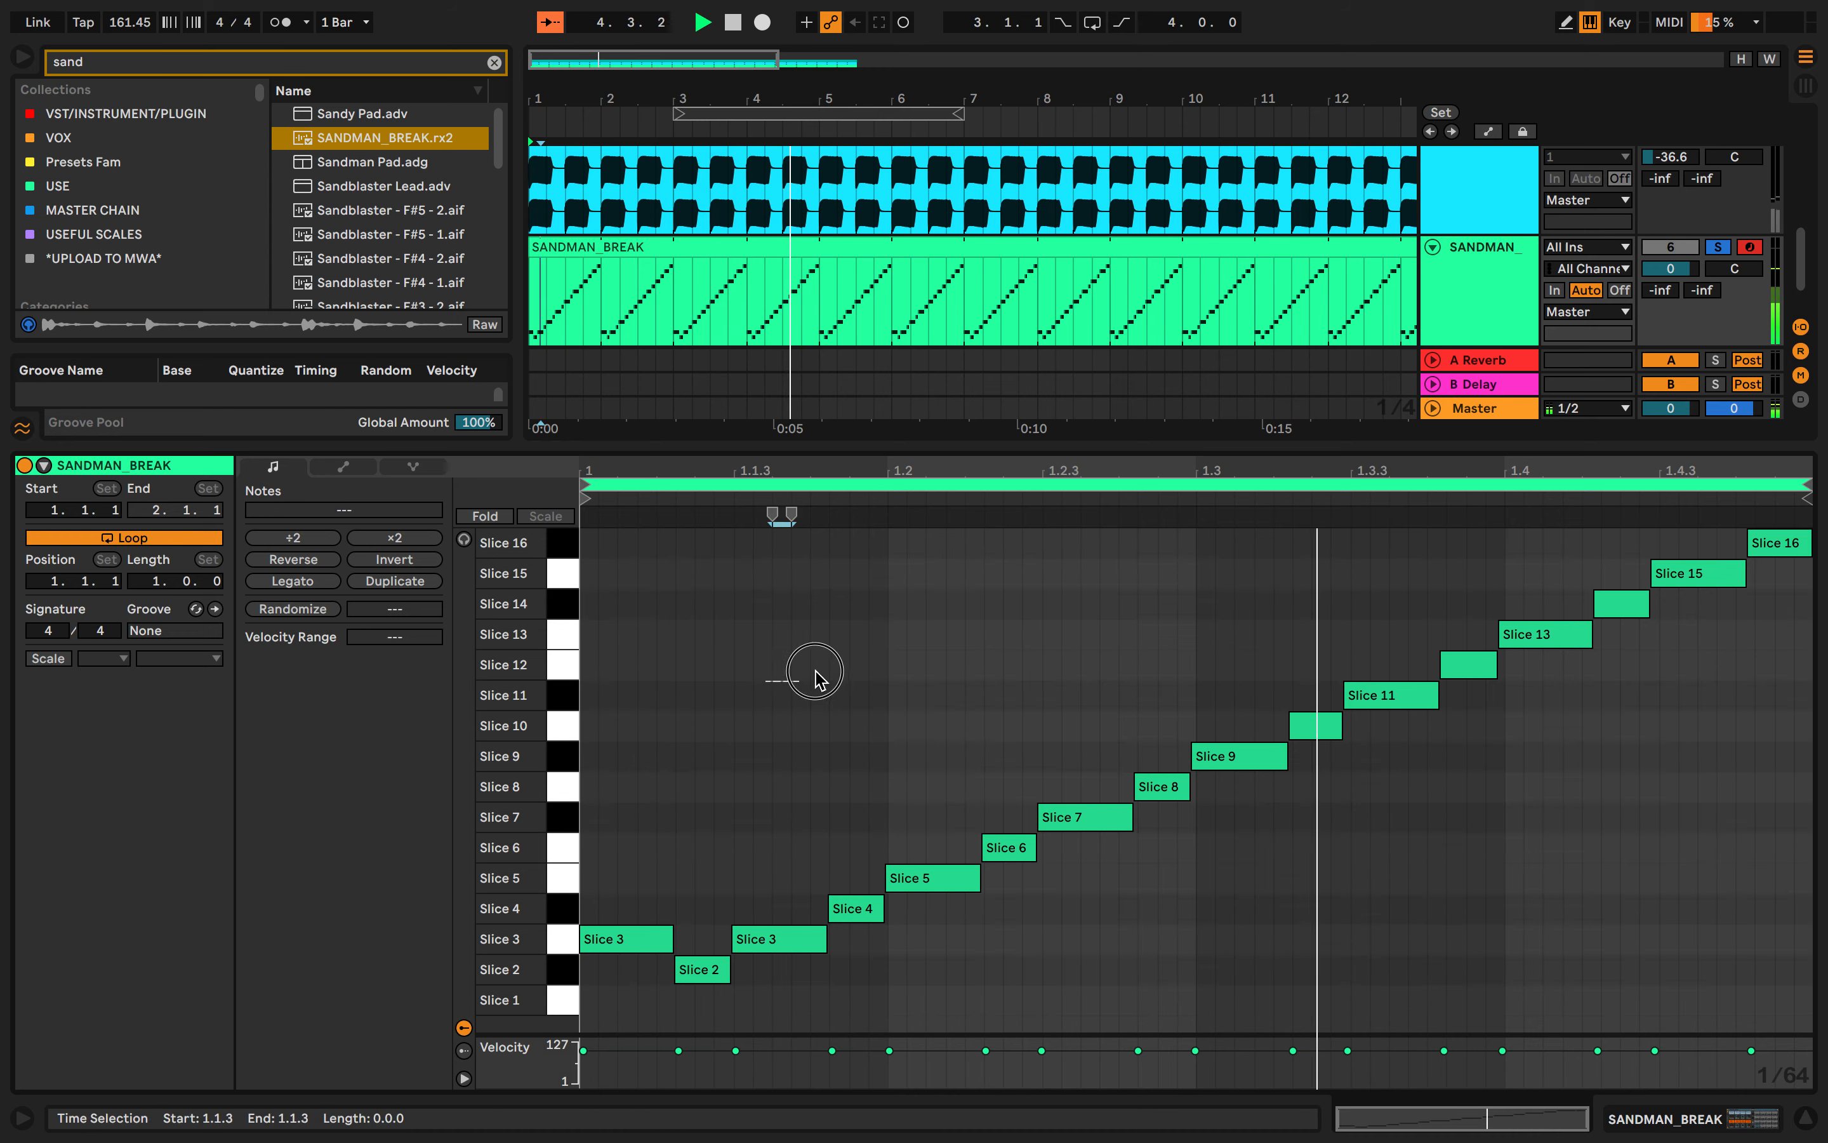
left_click(918, 878)
key("Down")
key("Down")
key("Down")
key("Down")
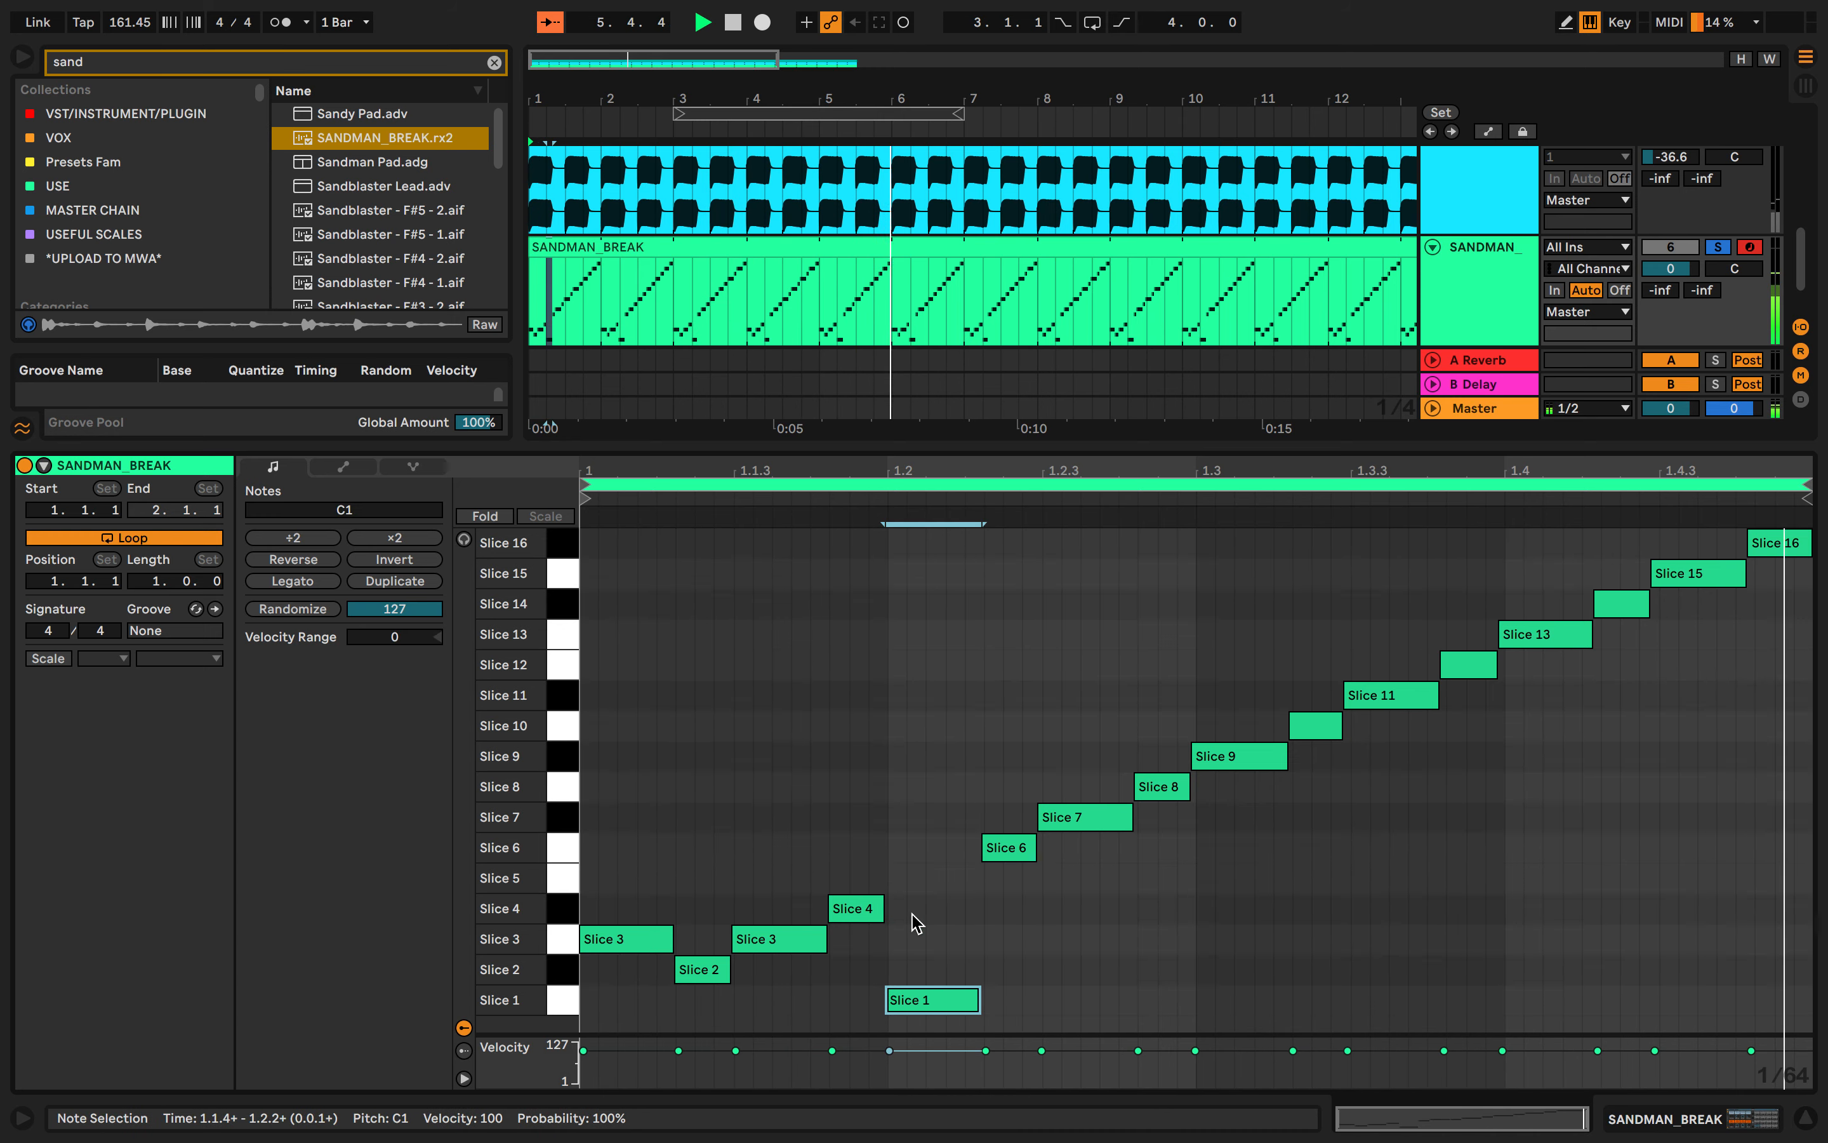
key("Right")
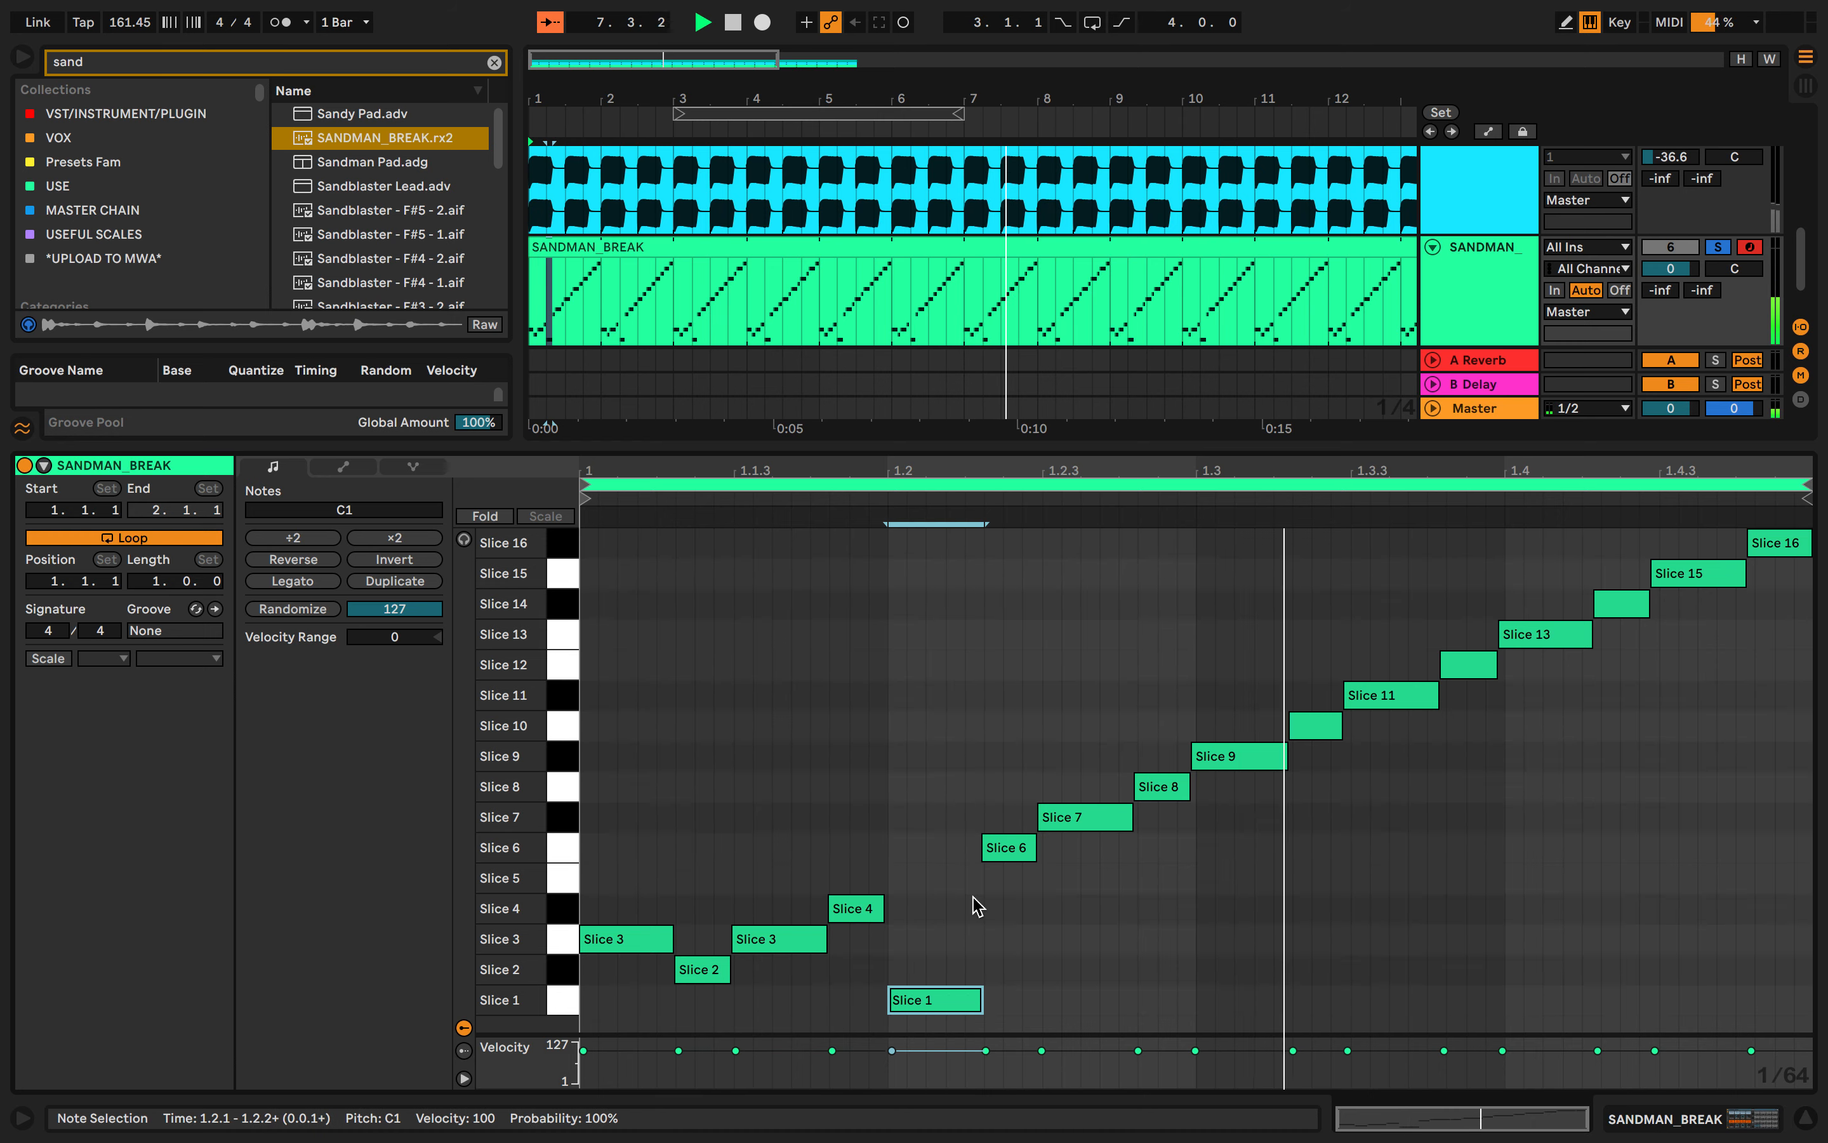
- Move the first note back down to Slice 1
left_click(975, 895)
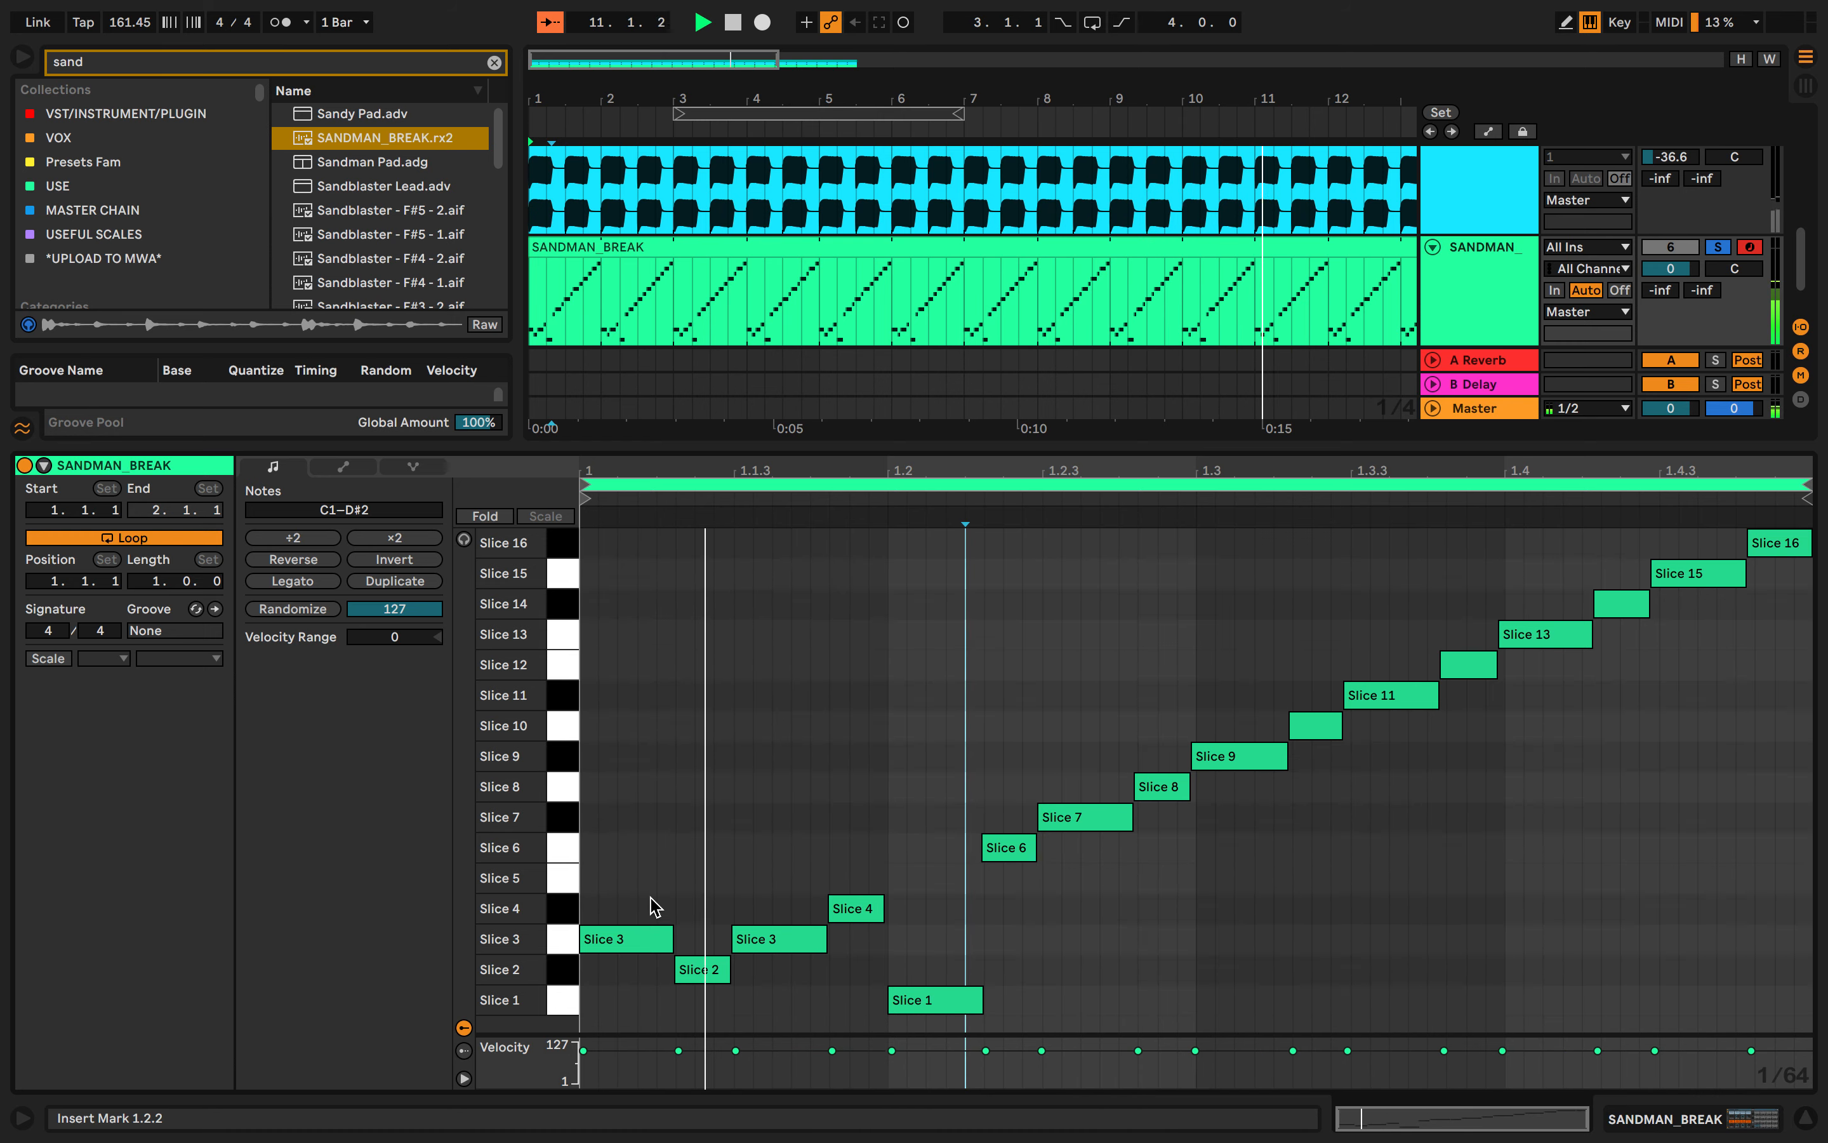
left_click(647, 941)
key("Down")
key("Down")
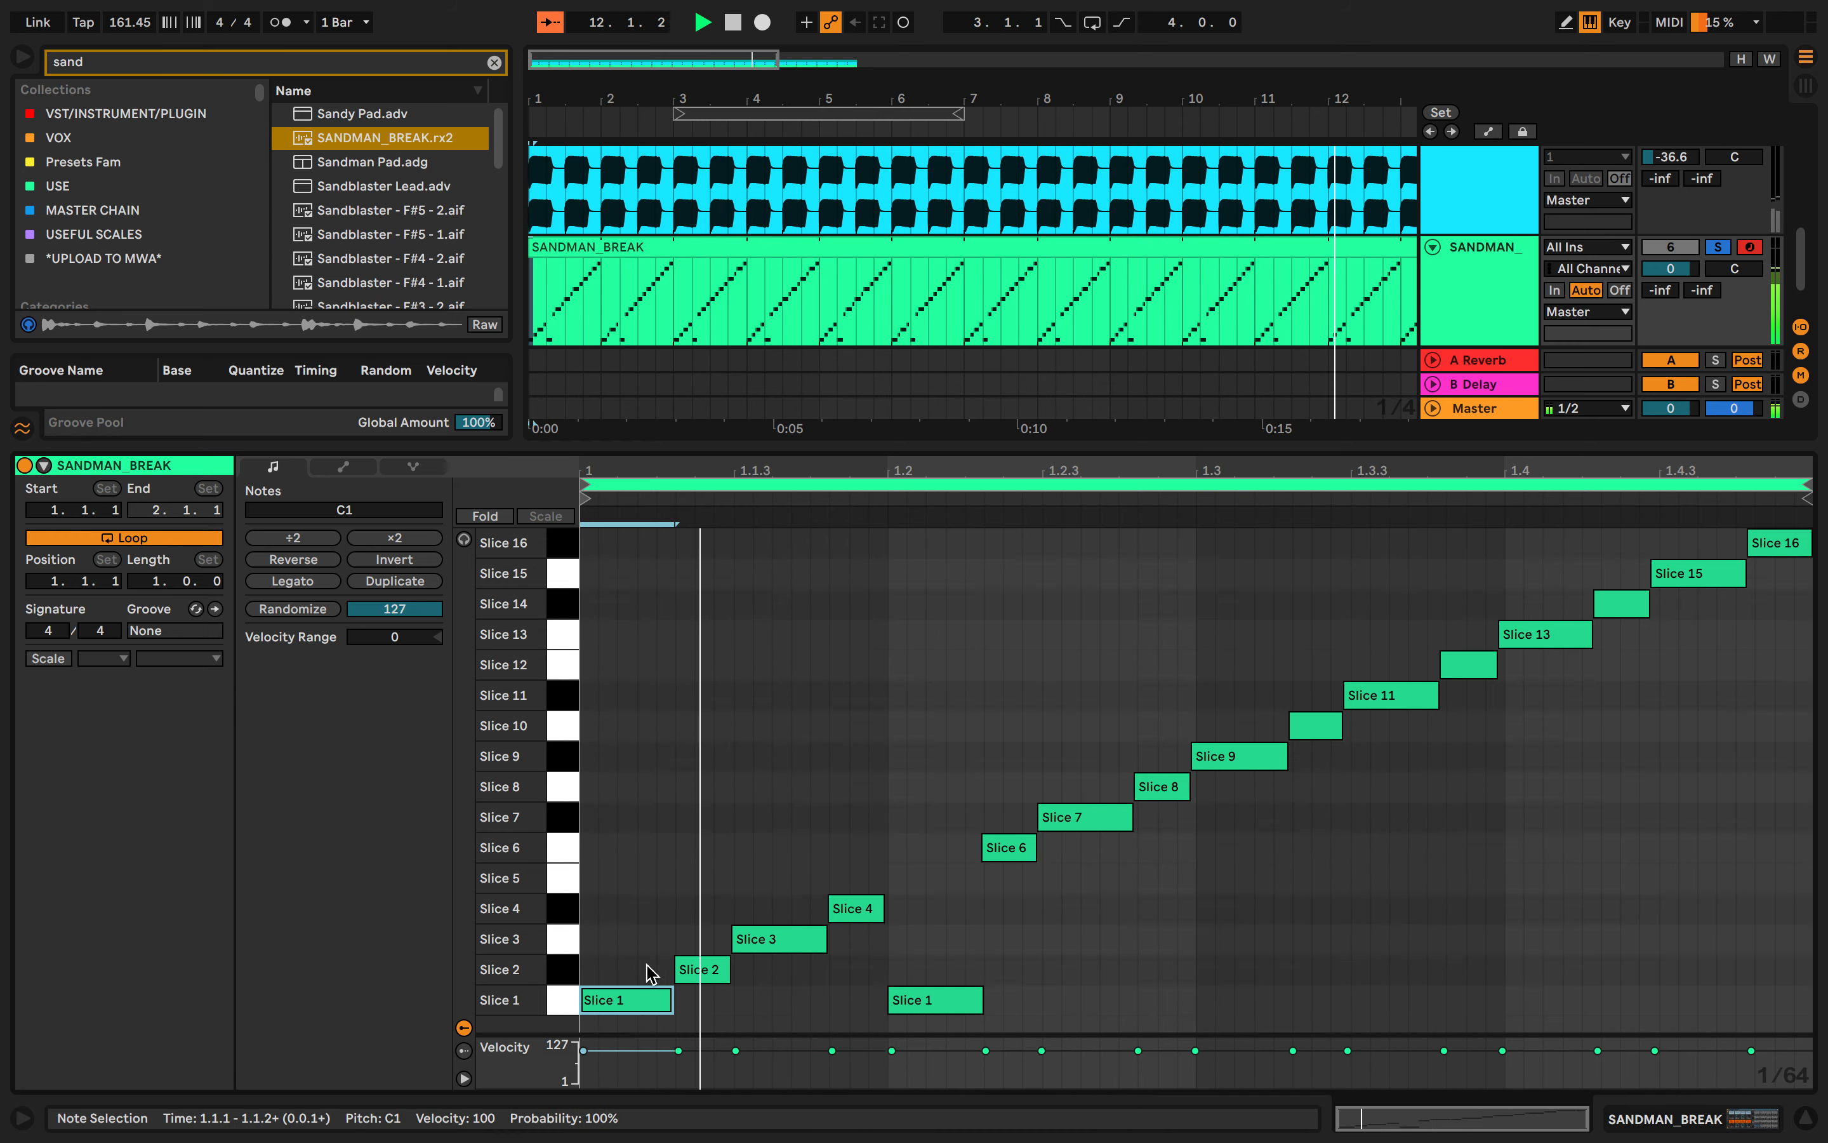
- Move the Slice 9 note on the third beat down to Slice 1
left_click(726, 821)
left_click_drag(1236, 756, 1239, 782)
left_click(1238, 758)
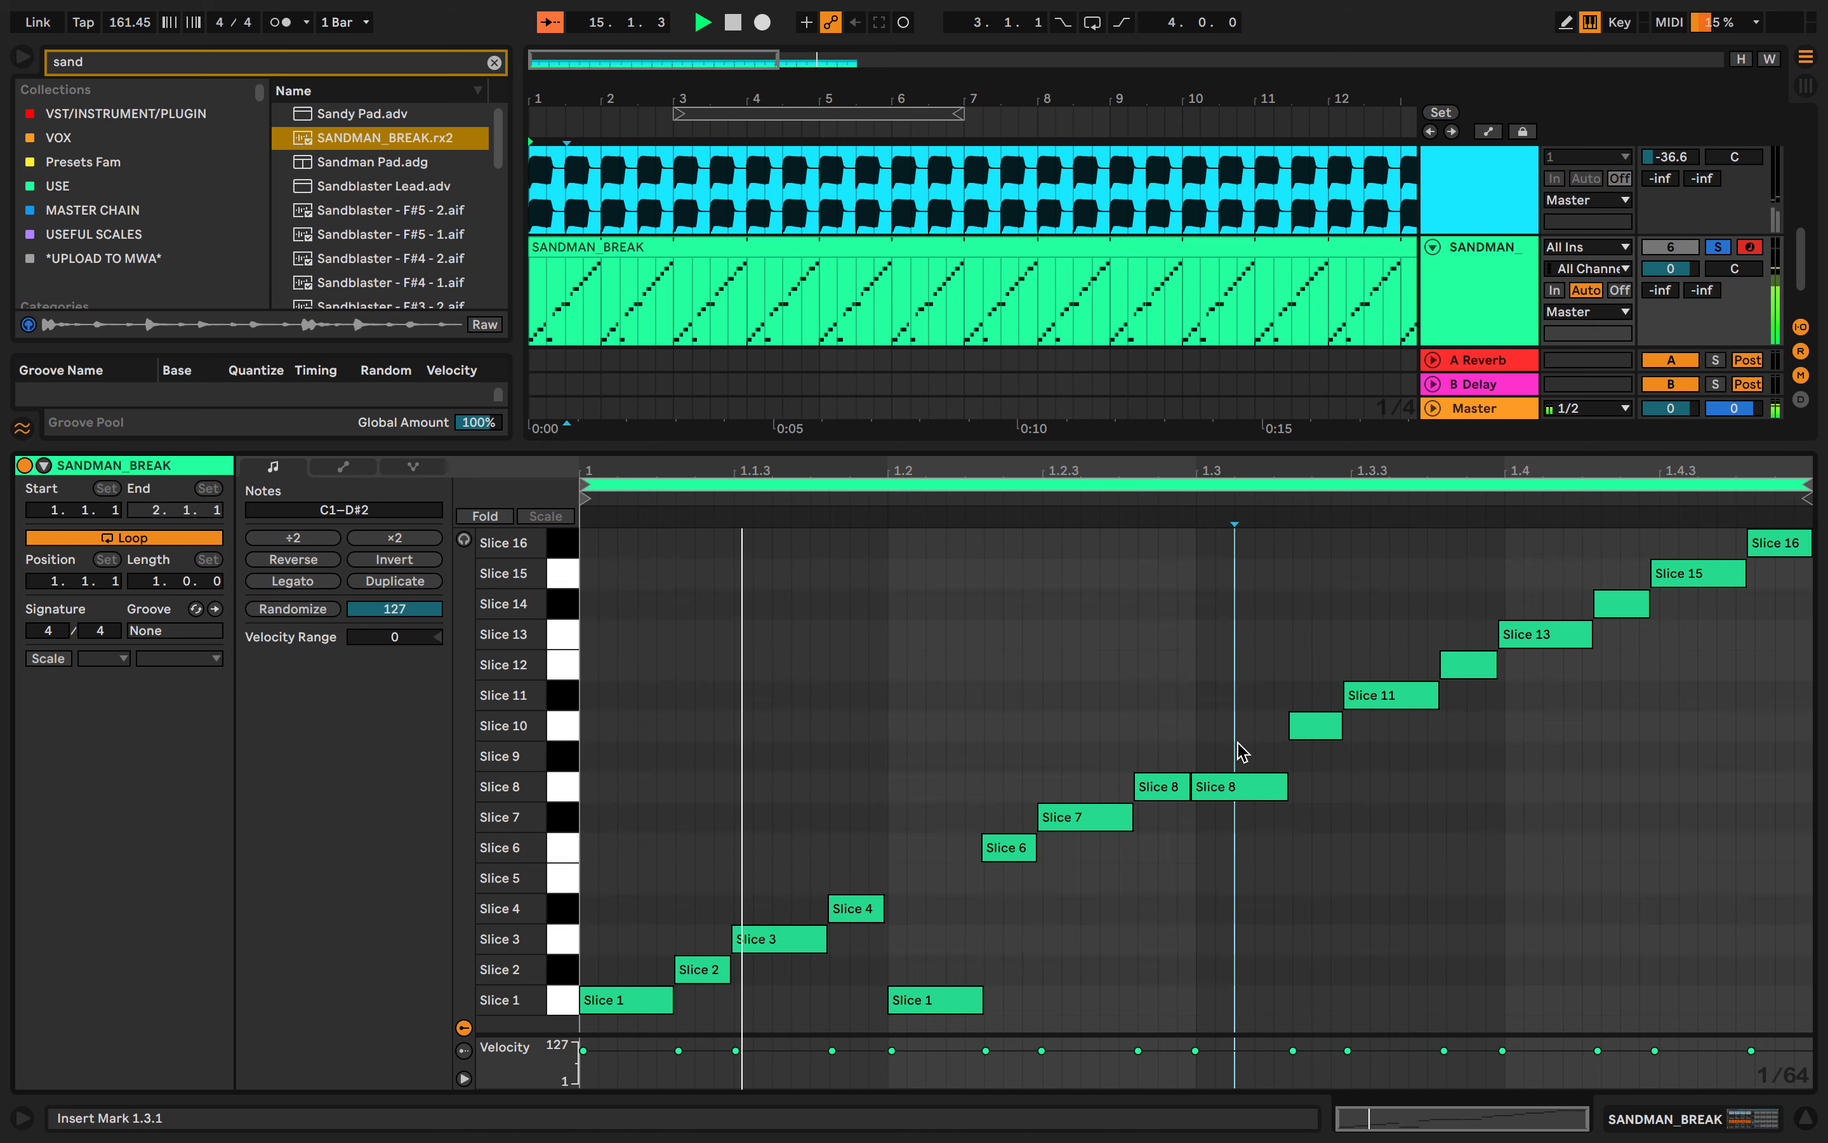
left_click(1228, 786)
key("Down")
key("Down")
key("Down")
key("Down")
key("Down")
key("Down")
key("Down")
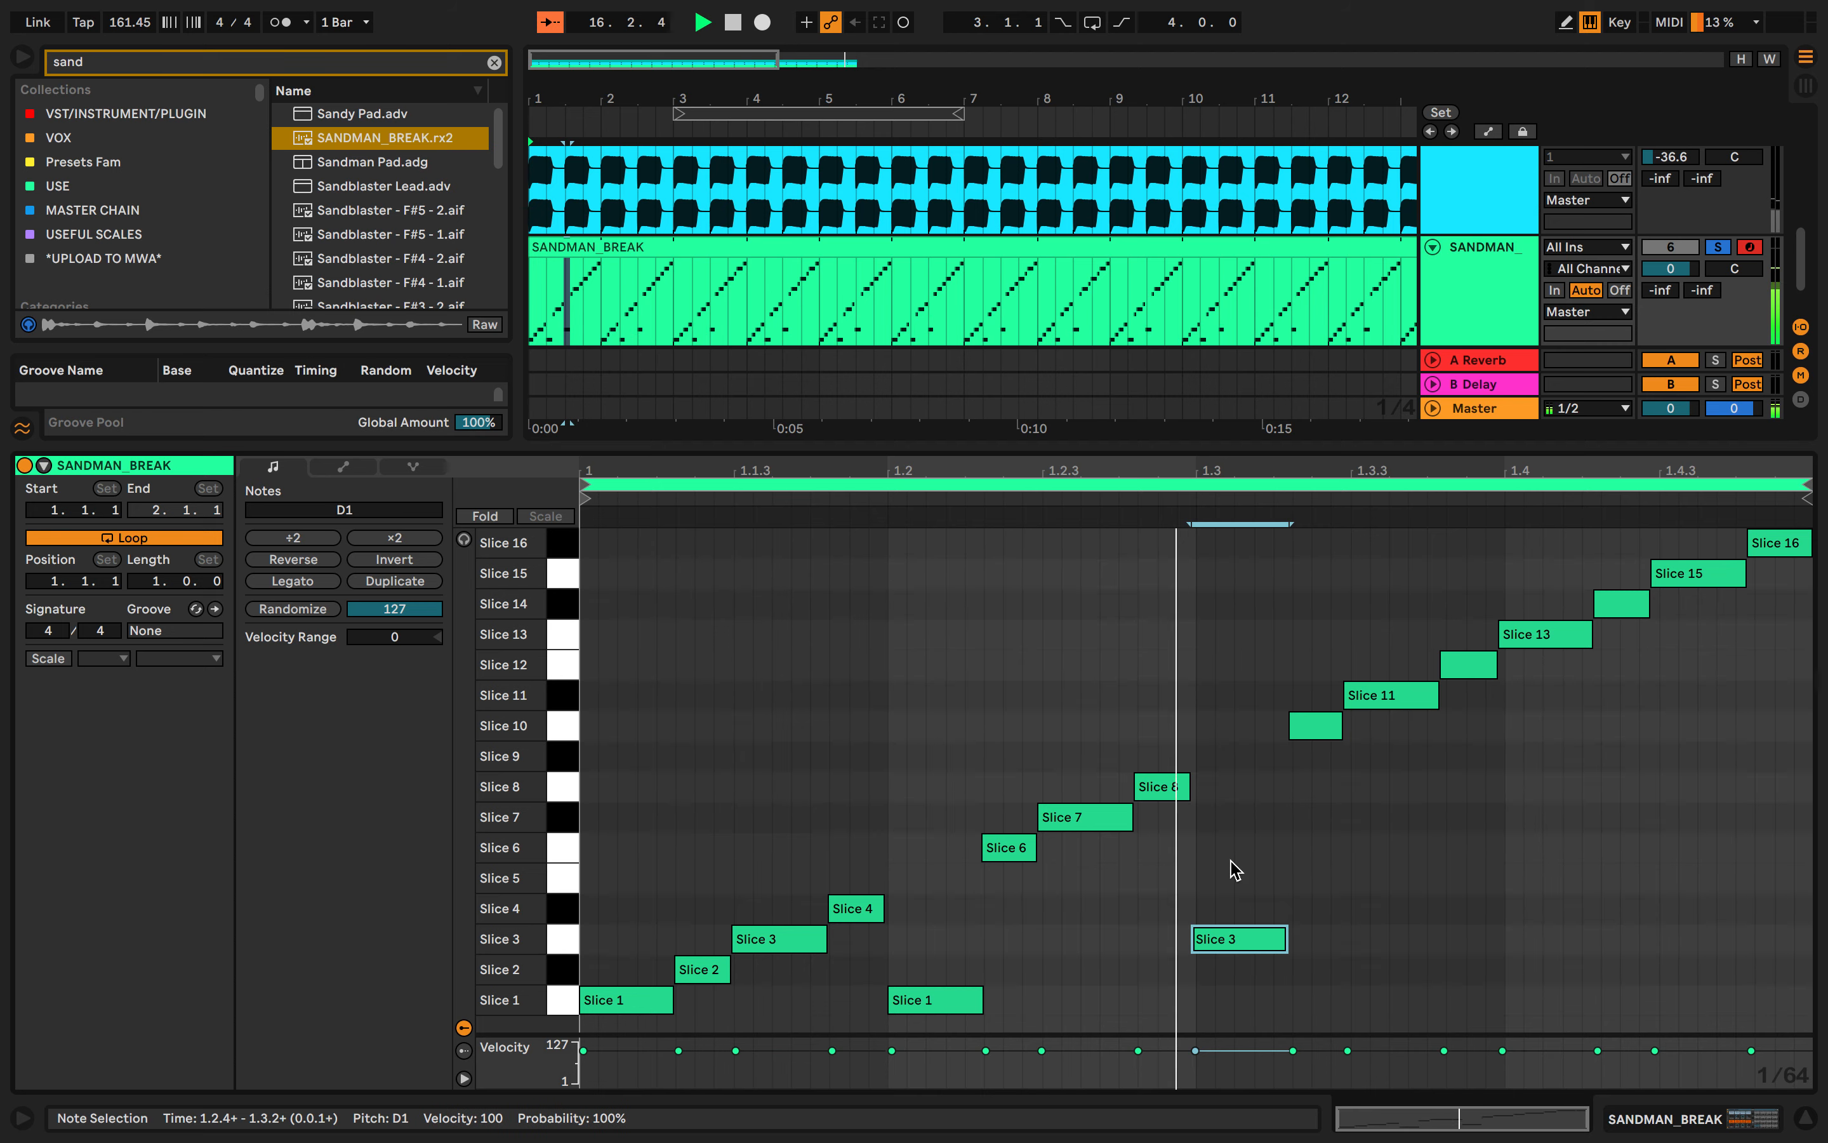
left_click(1092, 650)
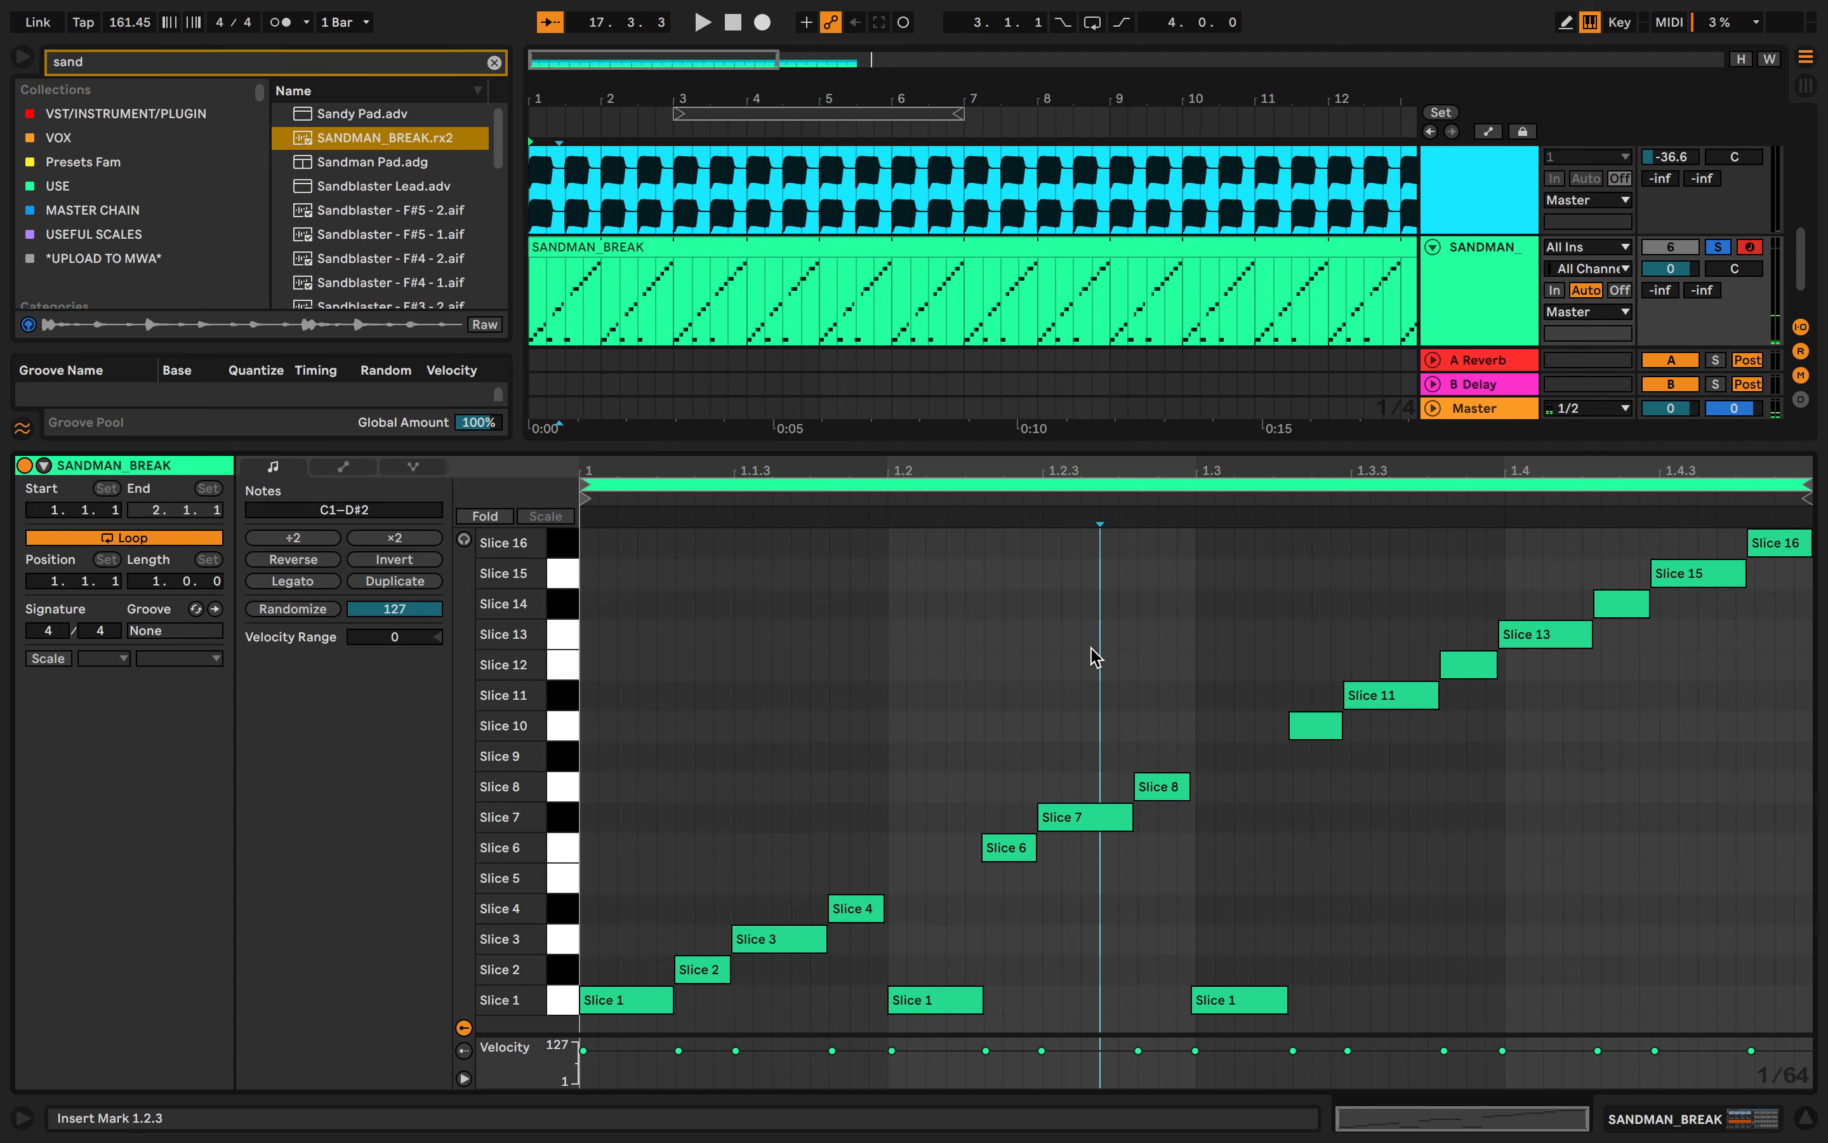
- Reopen the MIDI clip, stop playback and undo the slice note edits to restore the original pattern
left_click(711, 360)
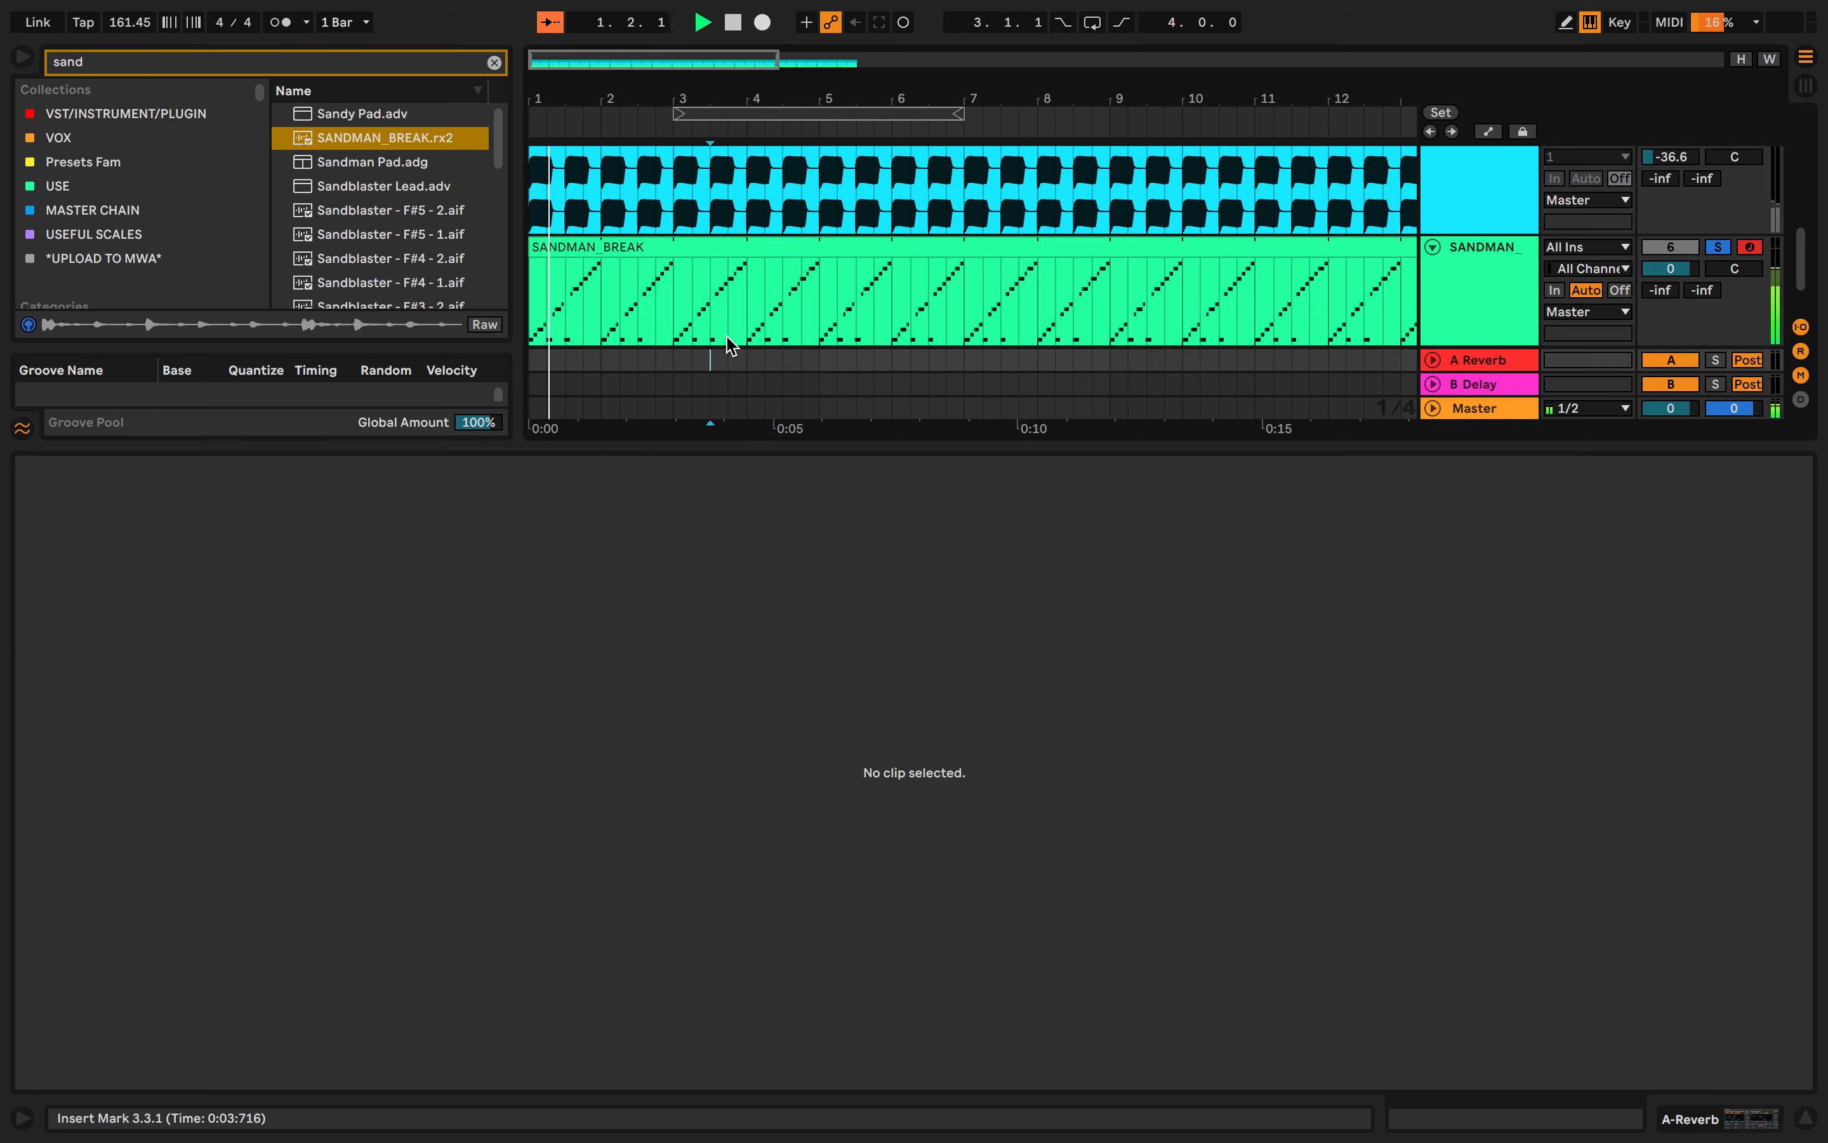
left_click(1428, 302)
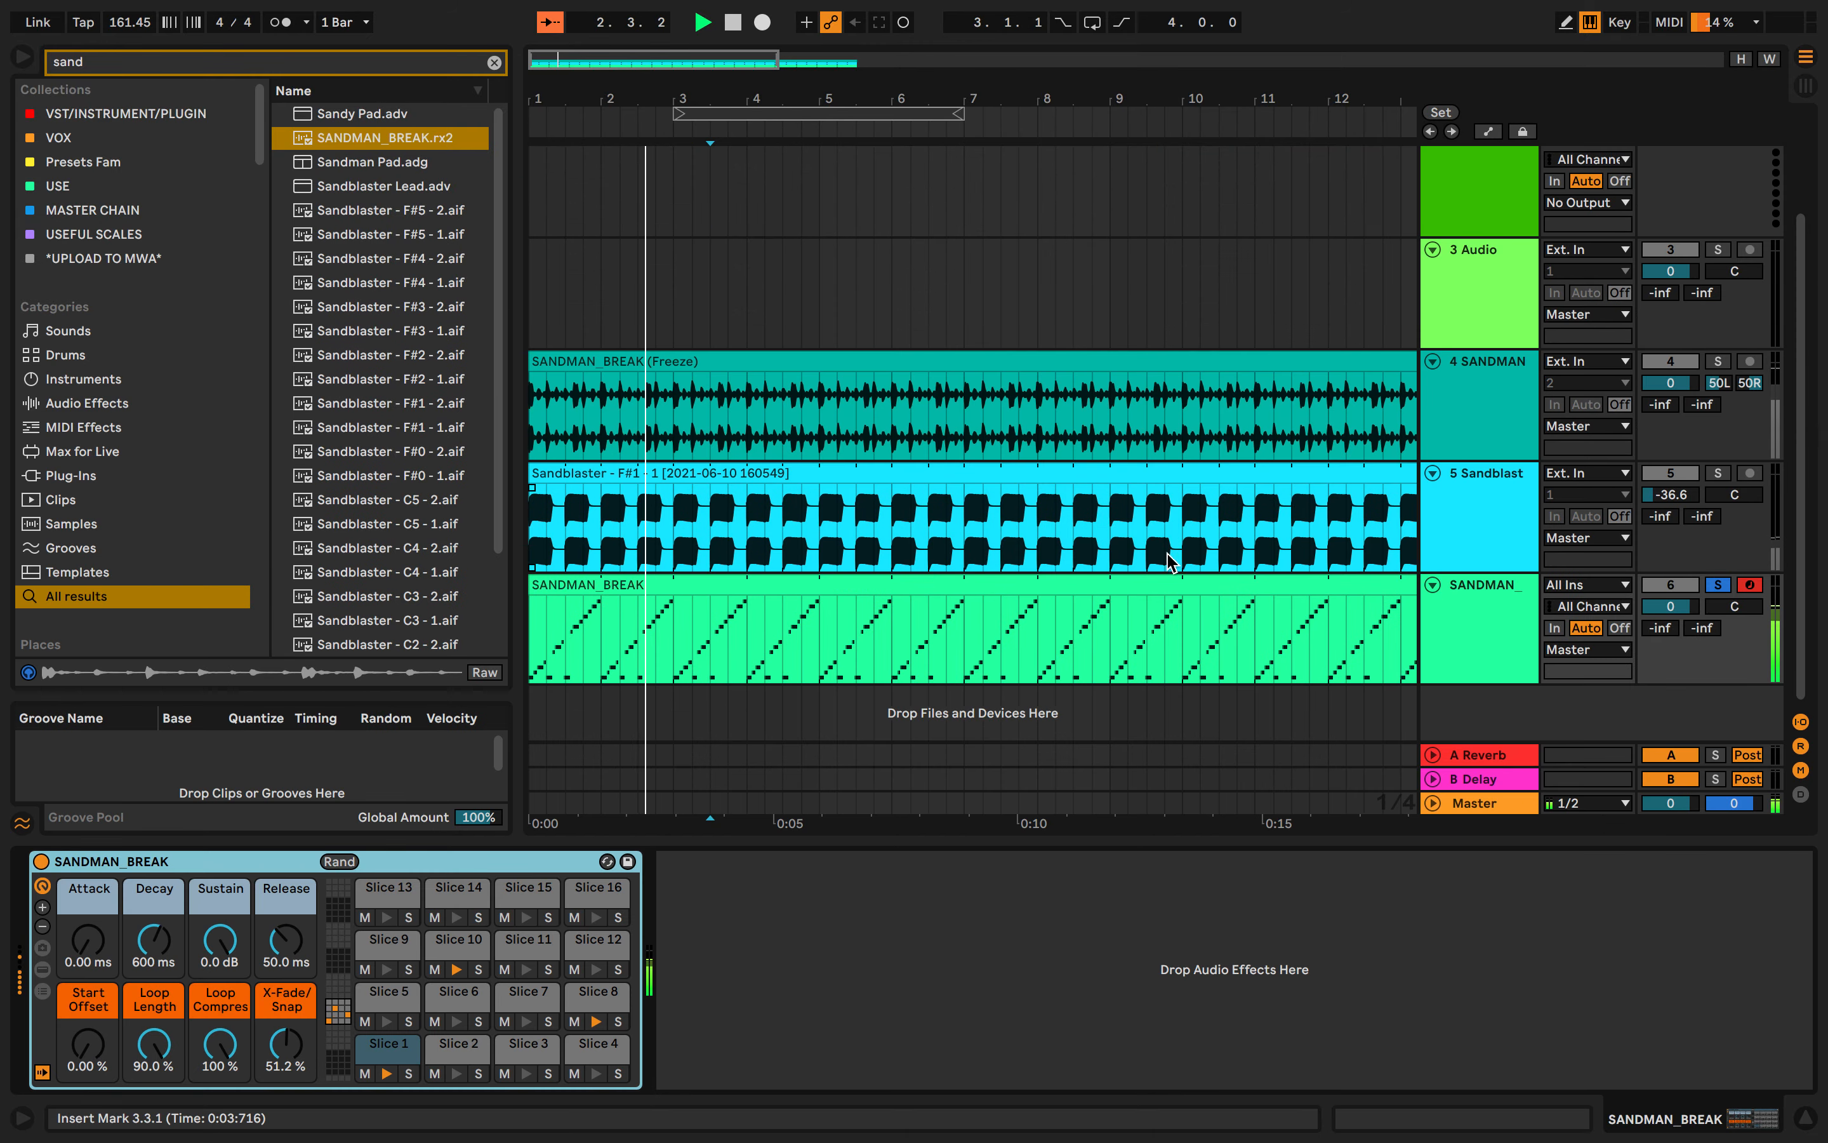
double_click(1156, 584)
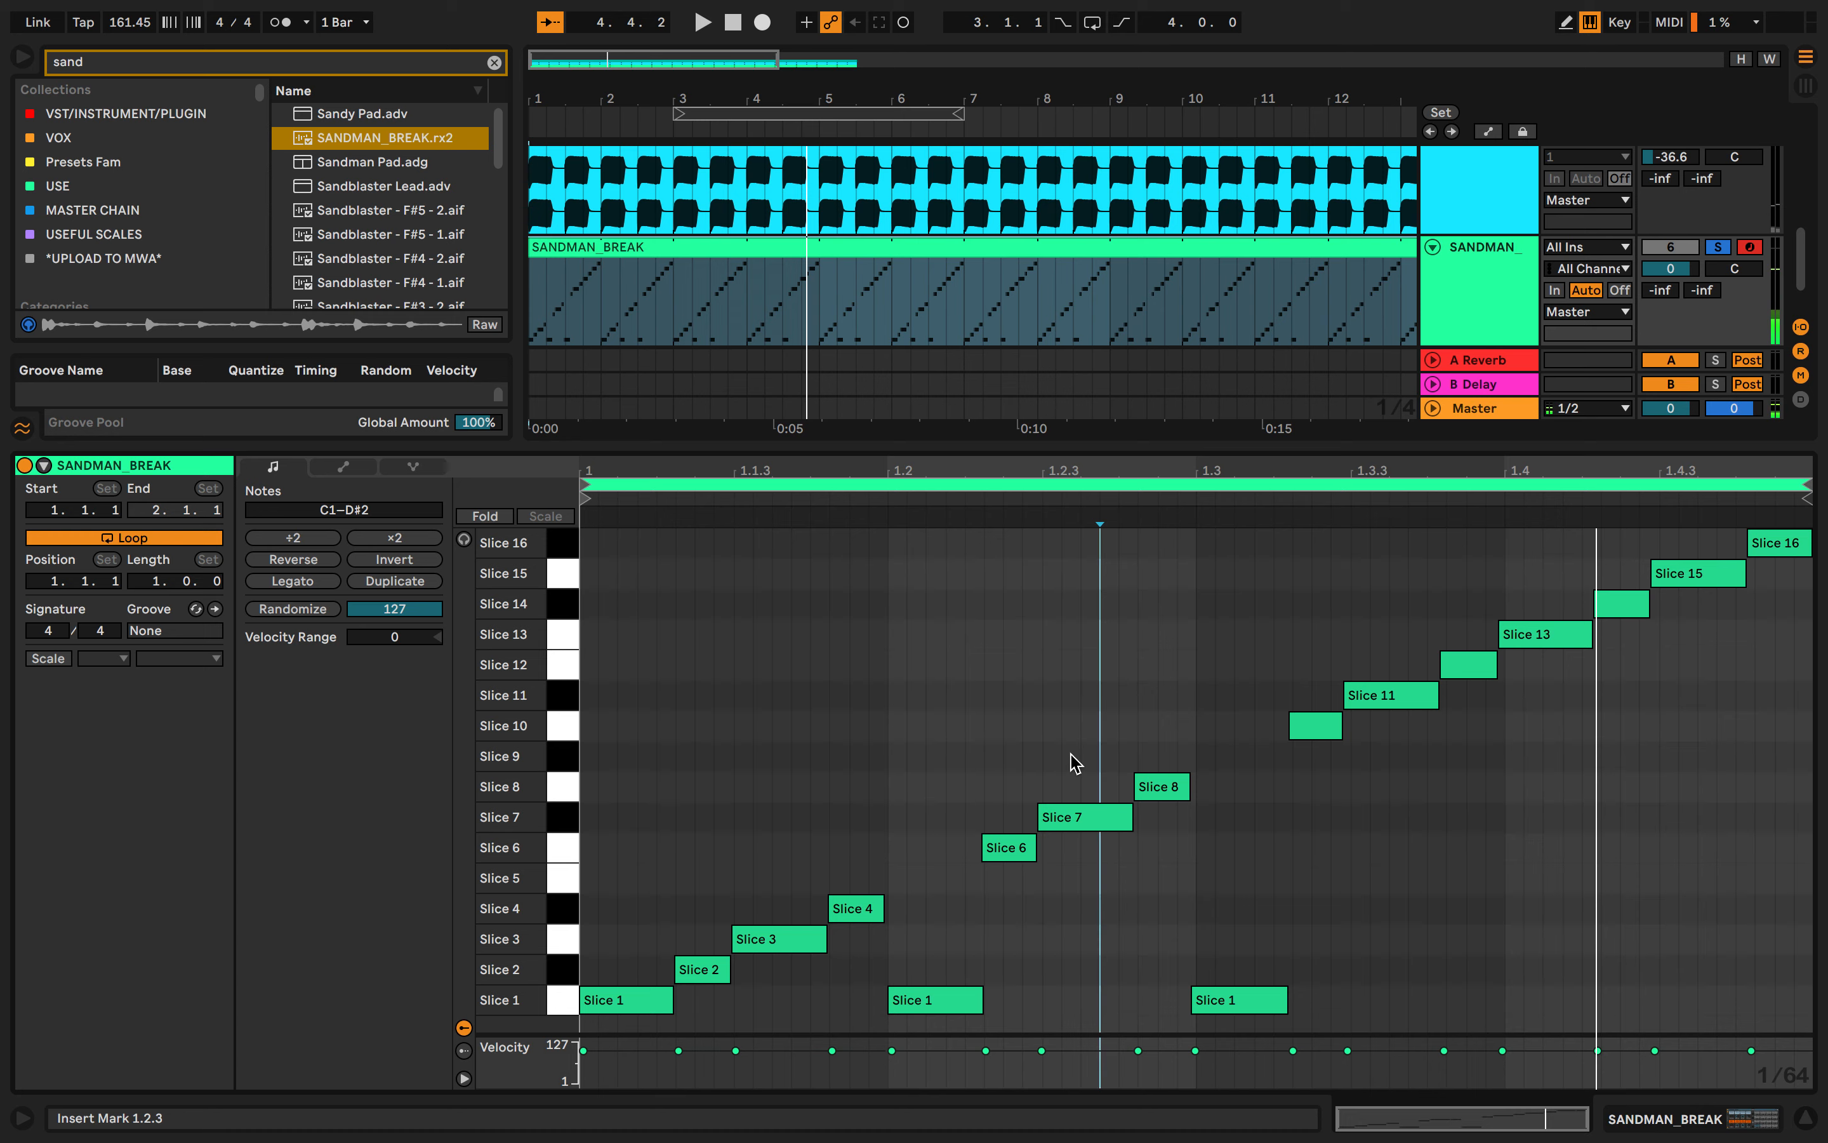
key("space")
key("super+z")
key("super+z")
key("super+z")
key("super+z")
key("super+z")
key("super+z")
key("super+z")
key("super+z")
key("super+z")
key("super+z")
key("super+z")
key("super+z")
key("super+z")
key("super+z")
key("super+z")
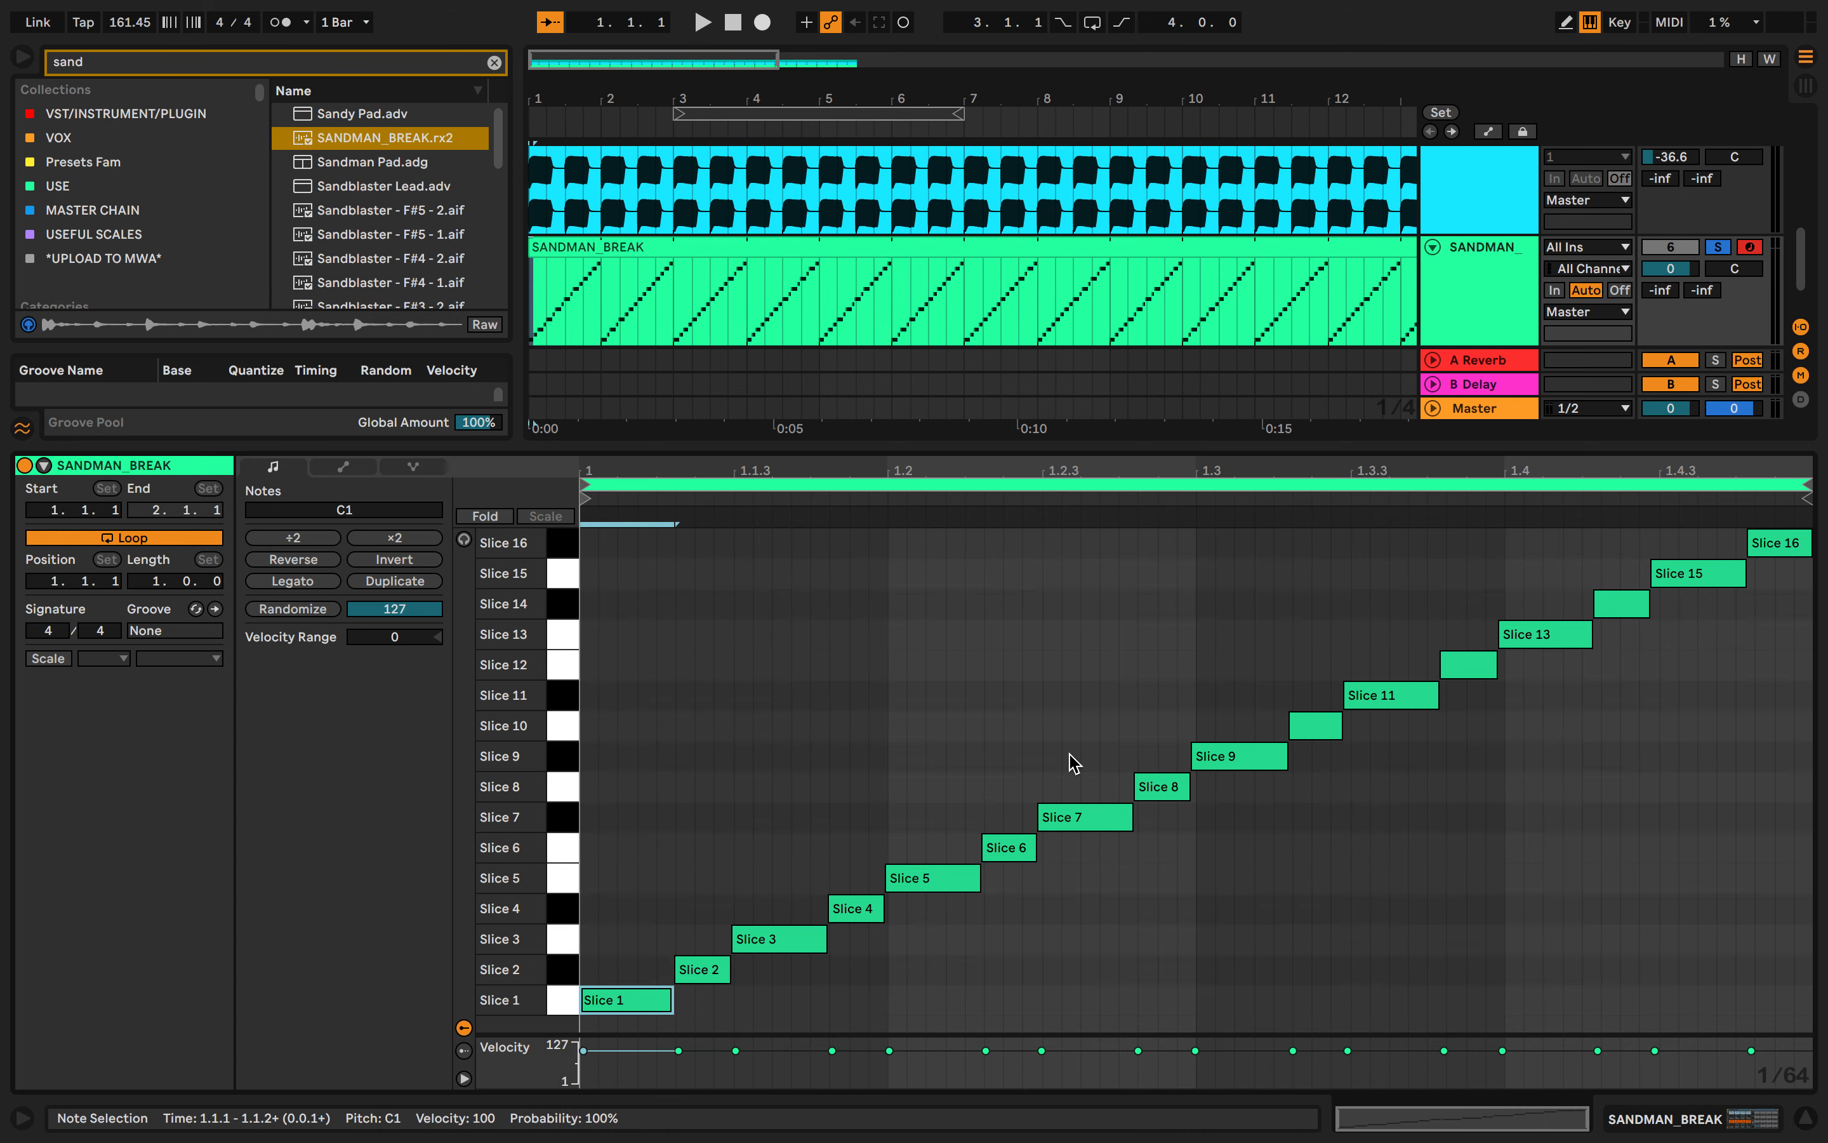
- Select all slice notes in the MIDI clip and randomize their velocities, auditioning the result
left_click(596, 682)
key("space")
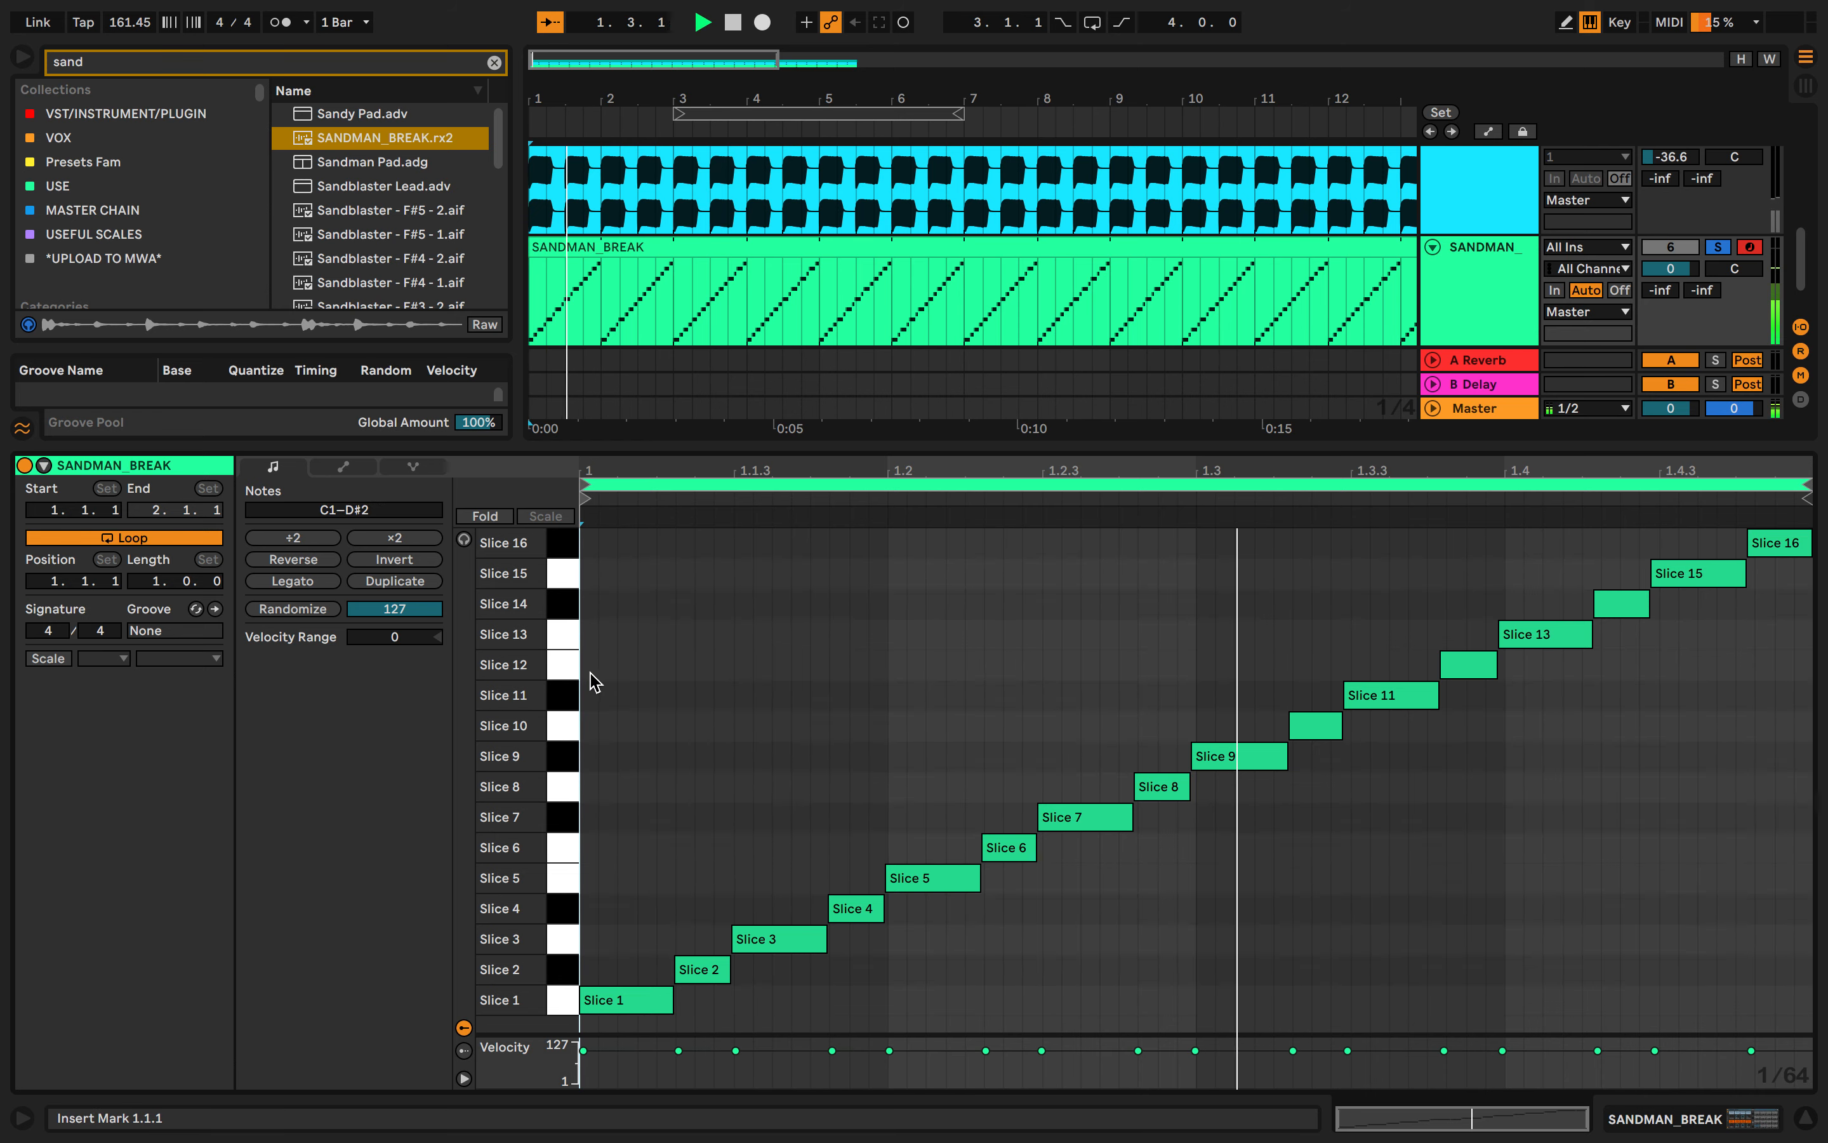
scroll(802, 376, "down", 8)
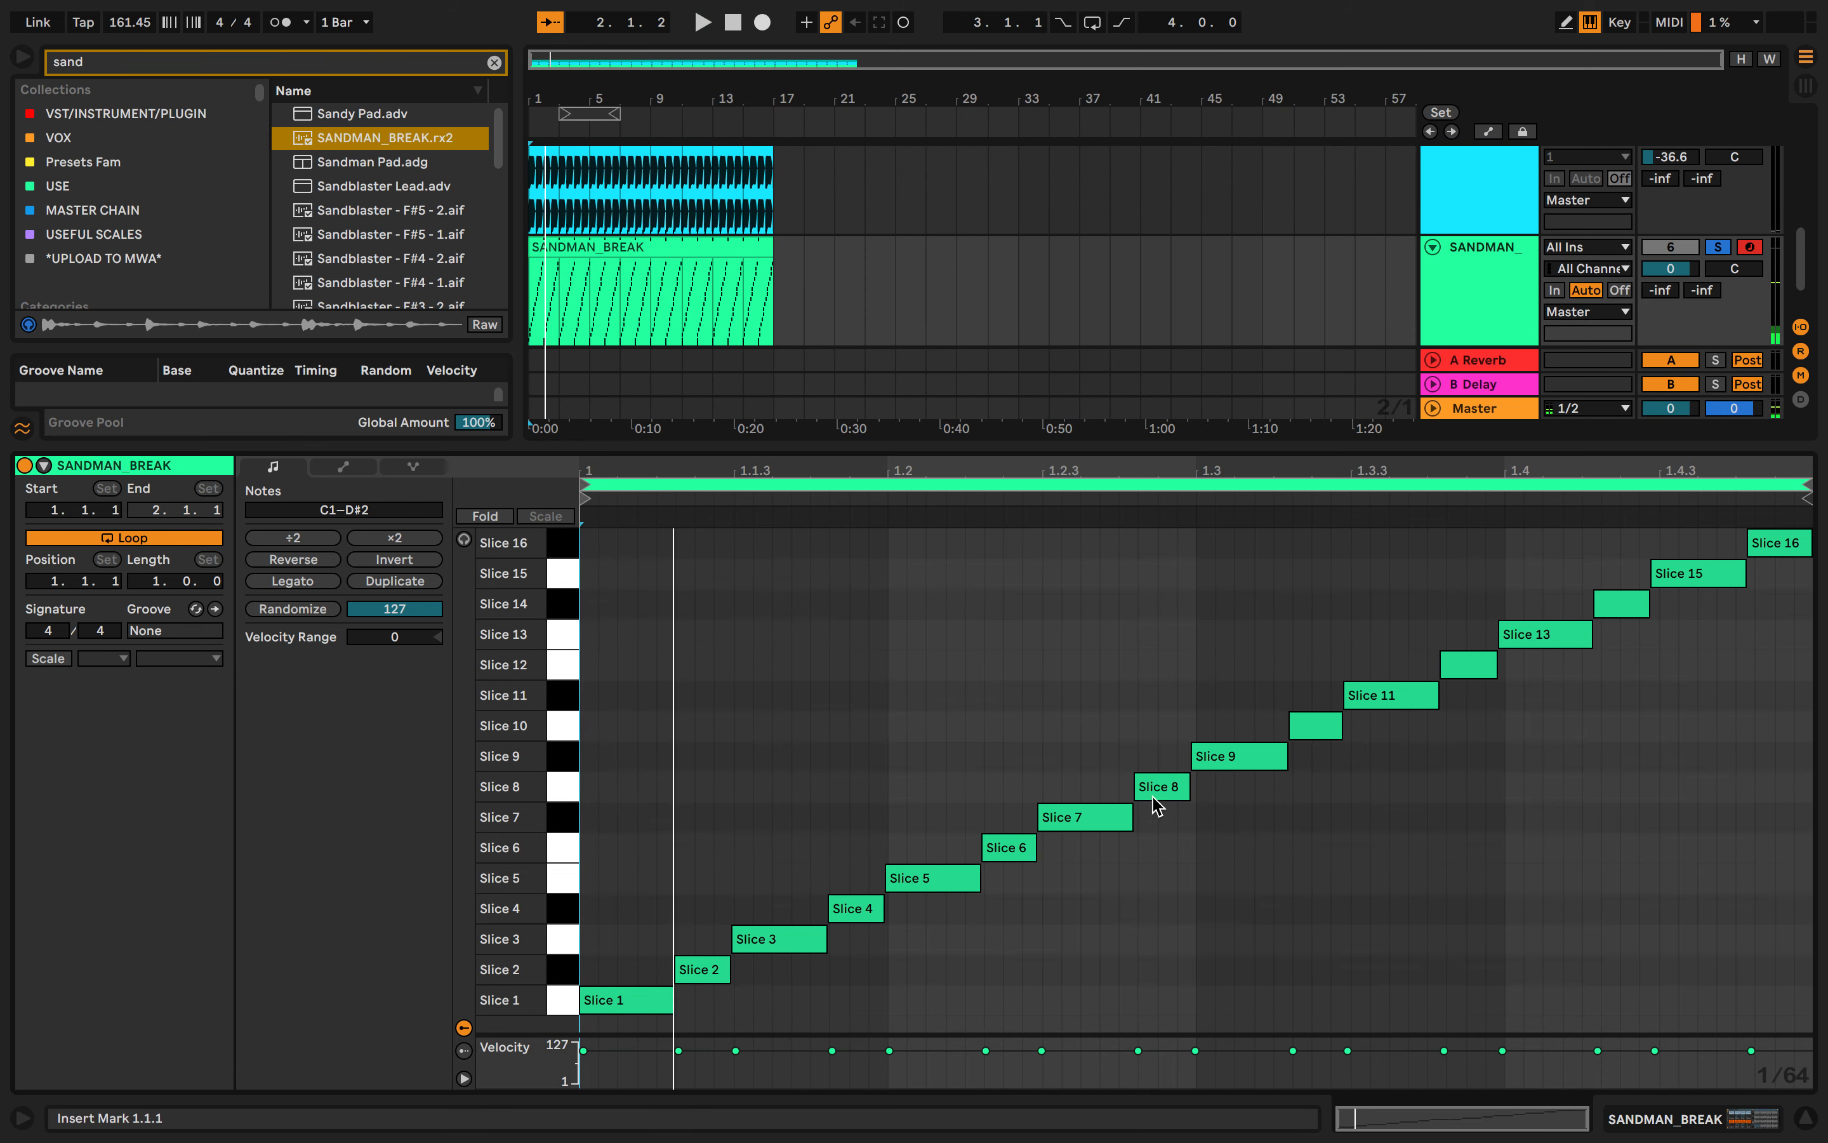
key("space")
key("ctrl+a")
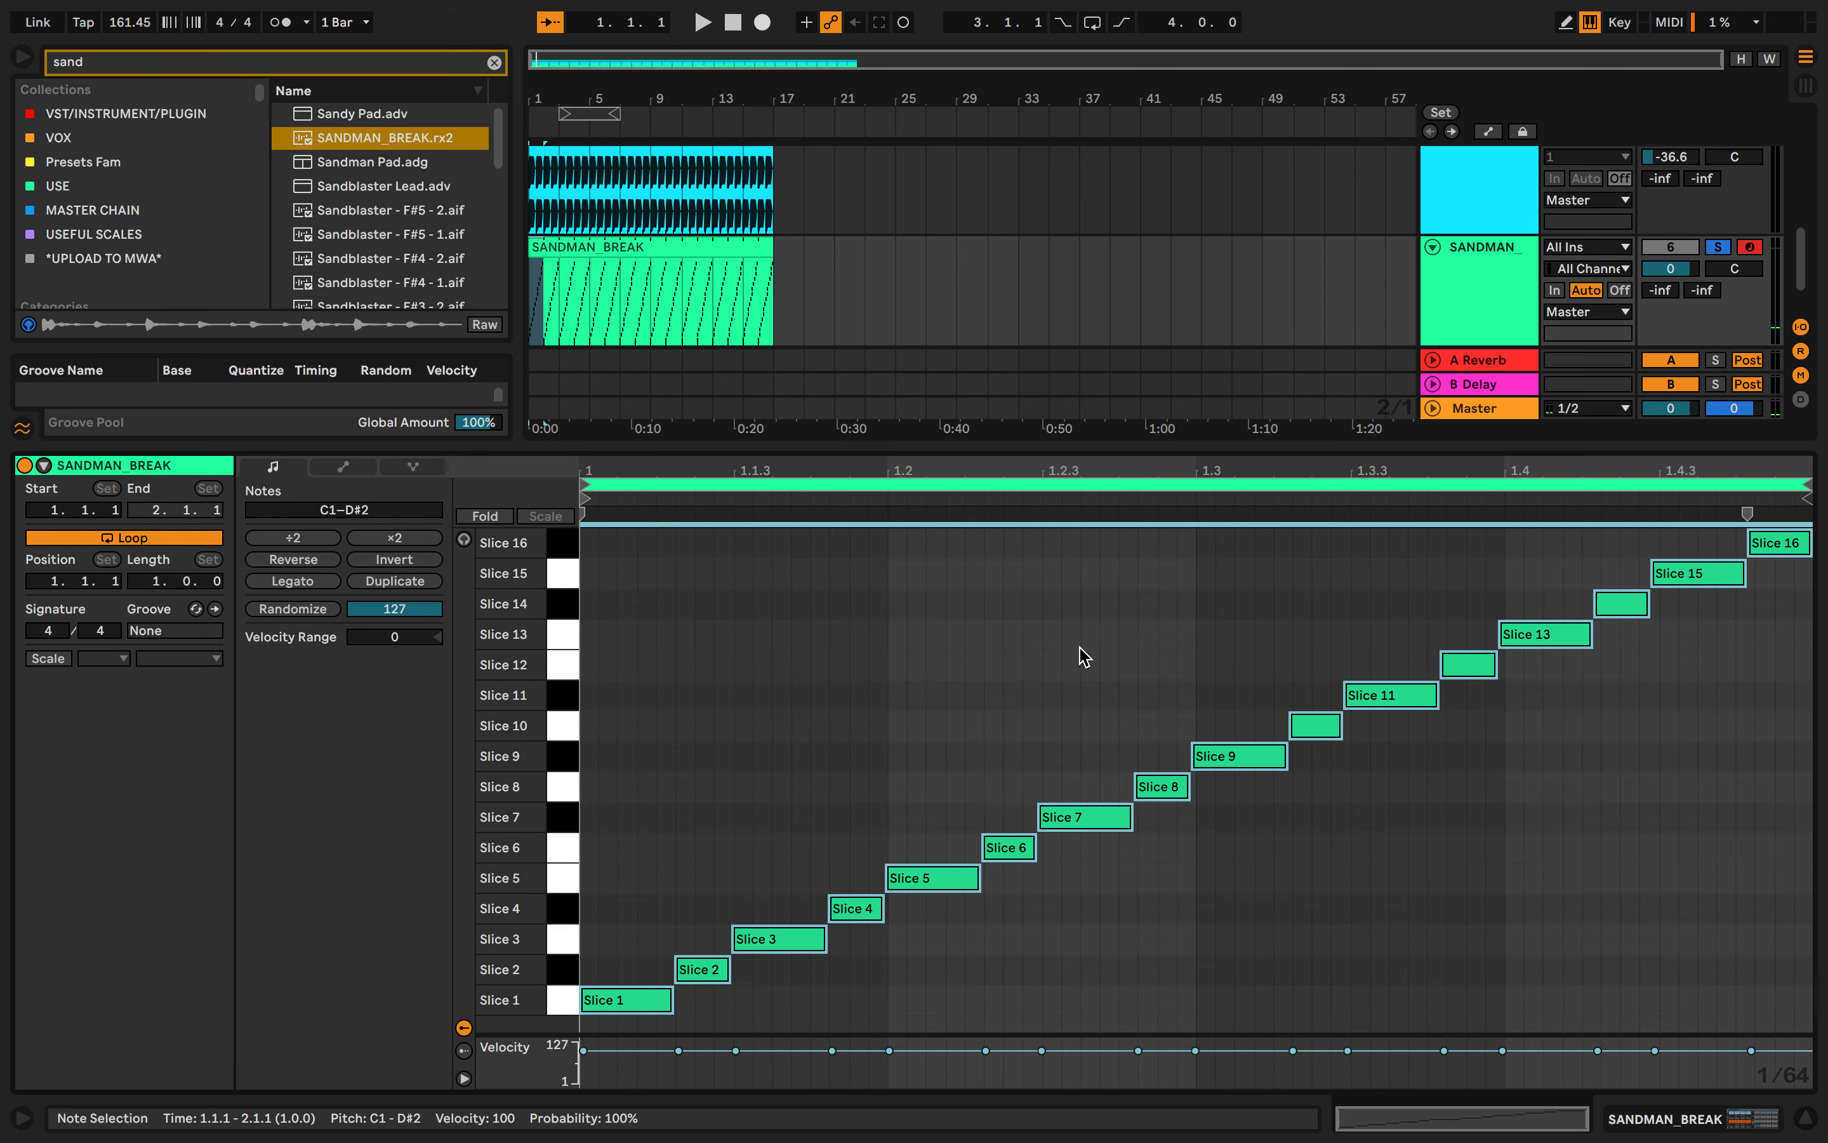
left_click(337, 610)
key("space")
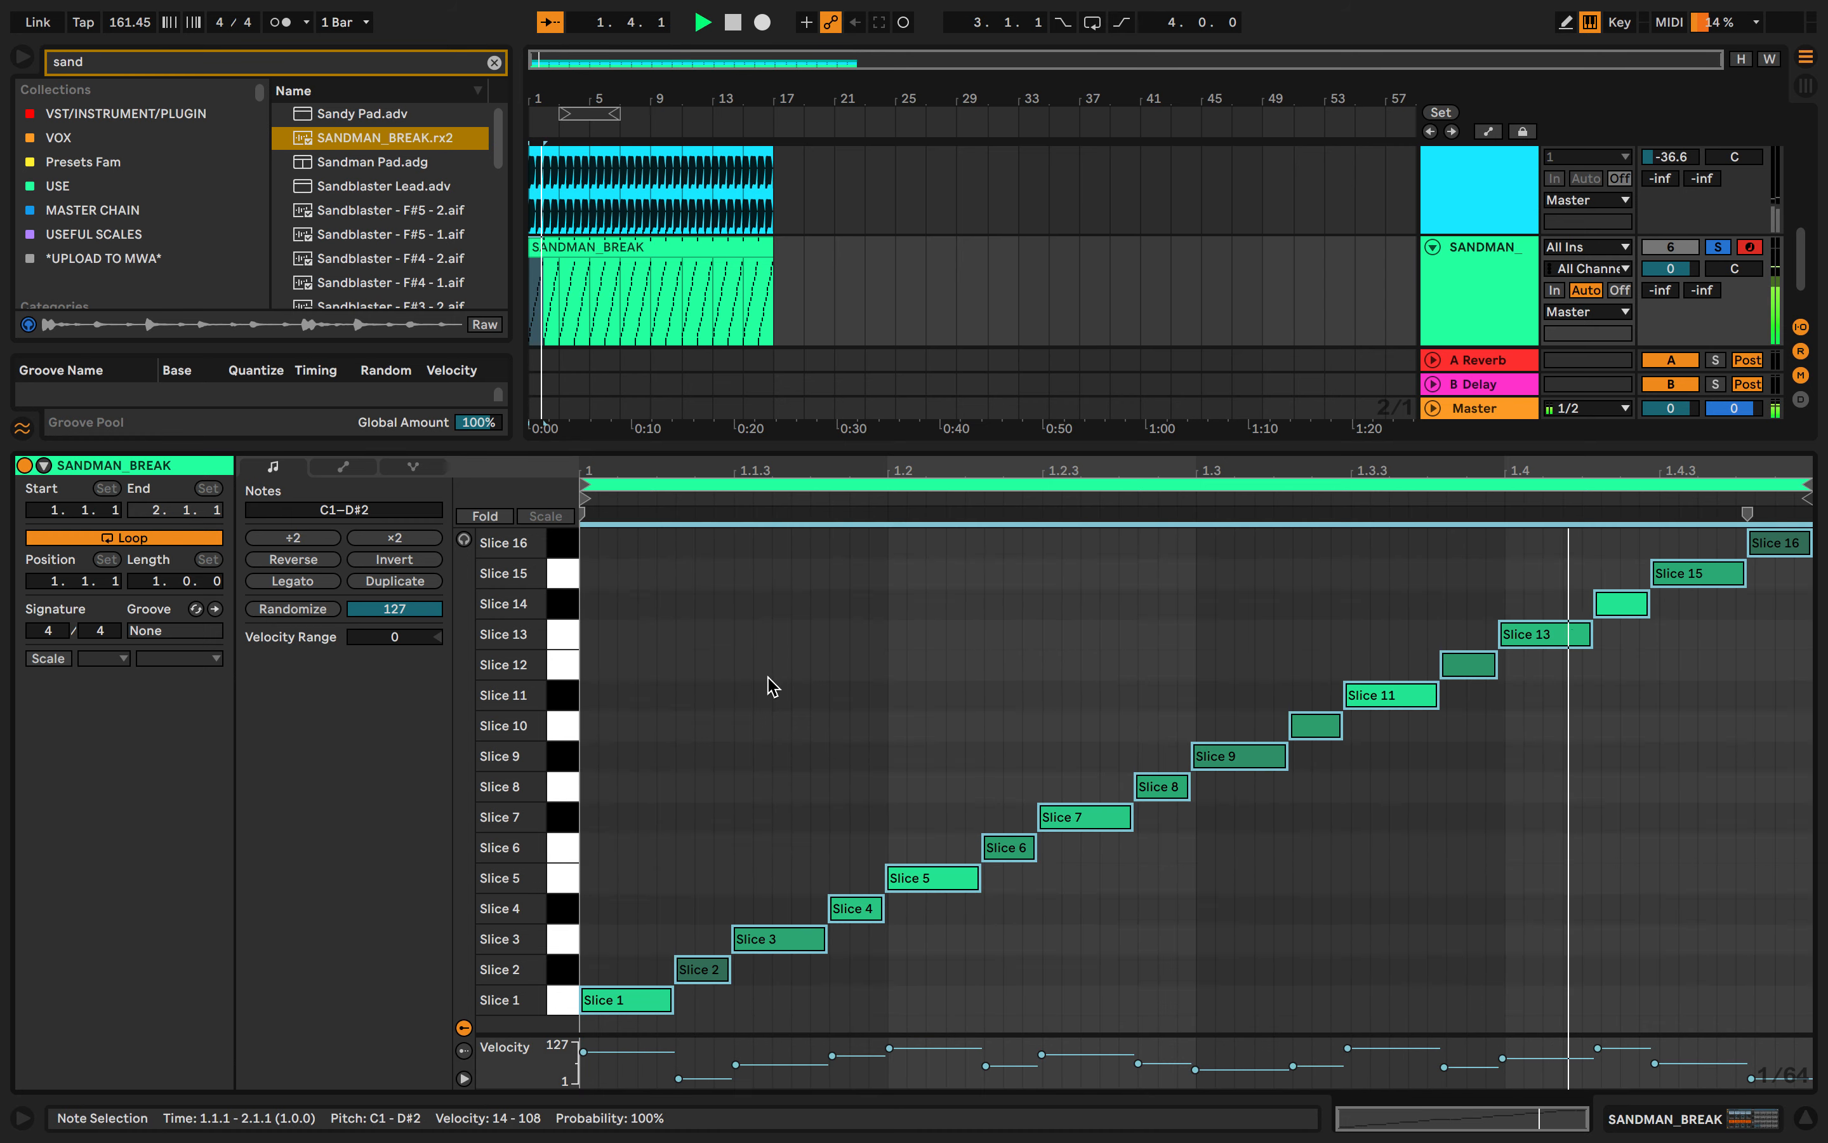
key("space")
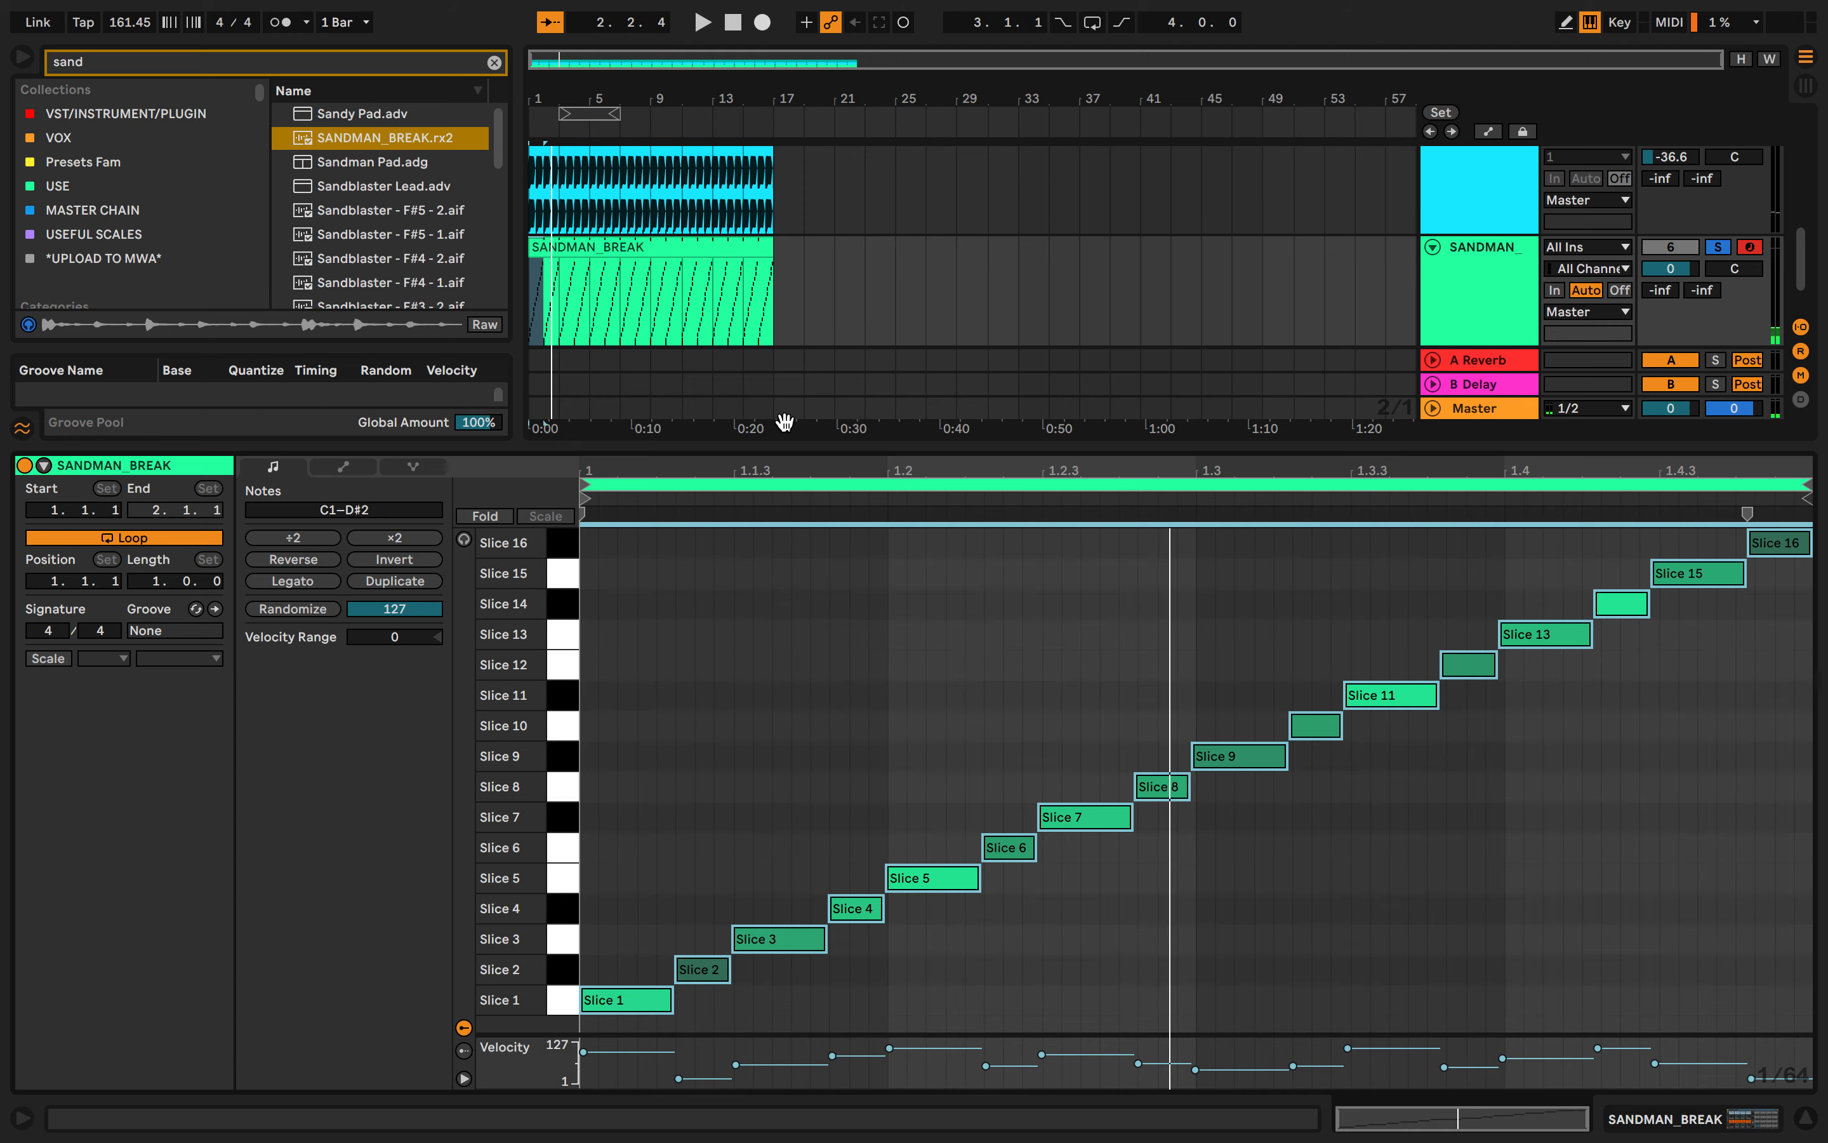
double_click(787, 441)
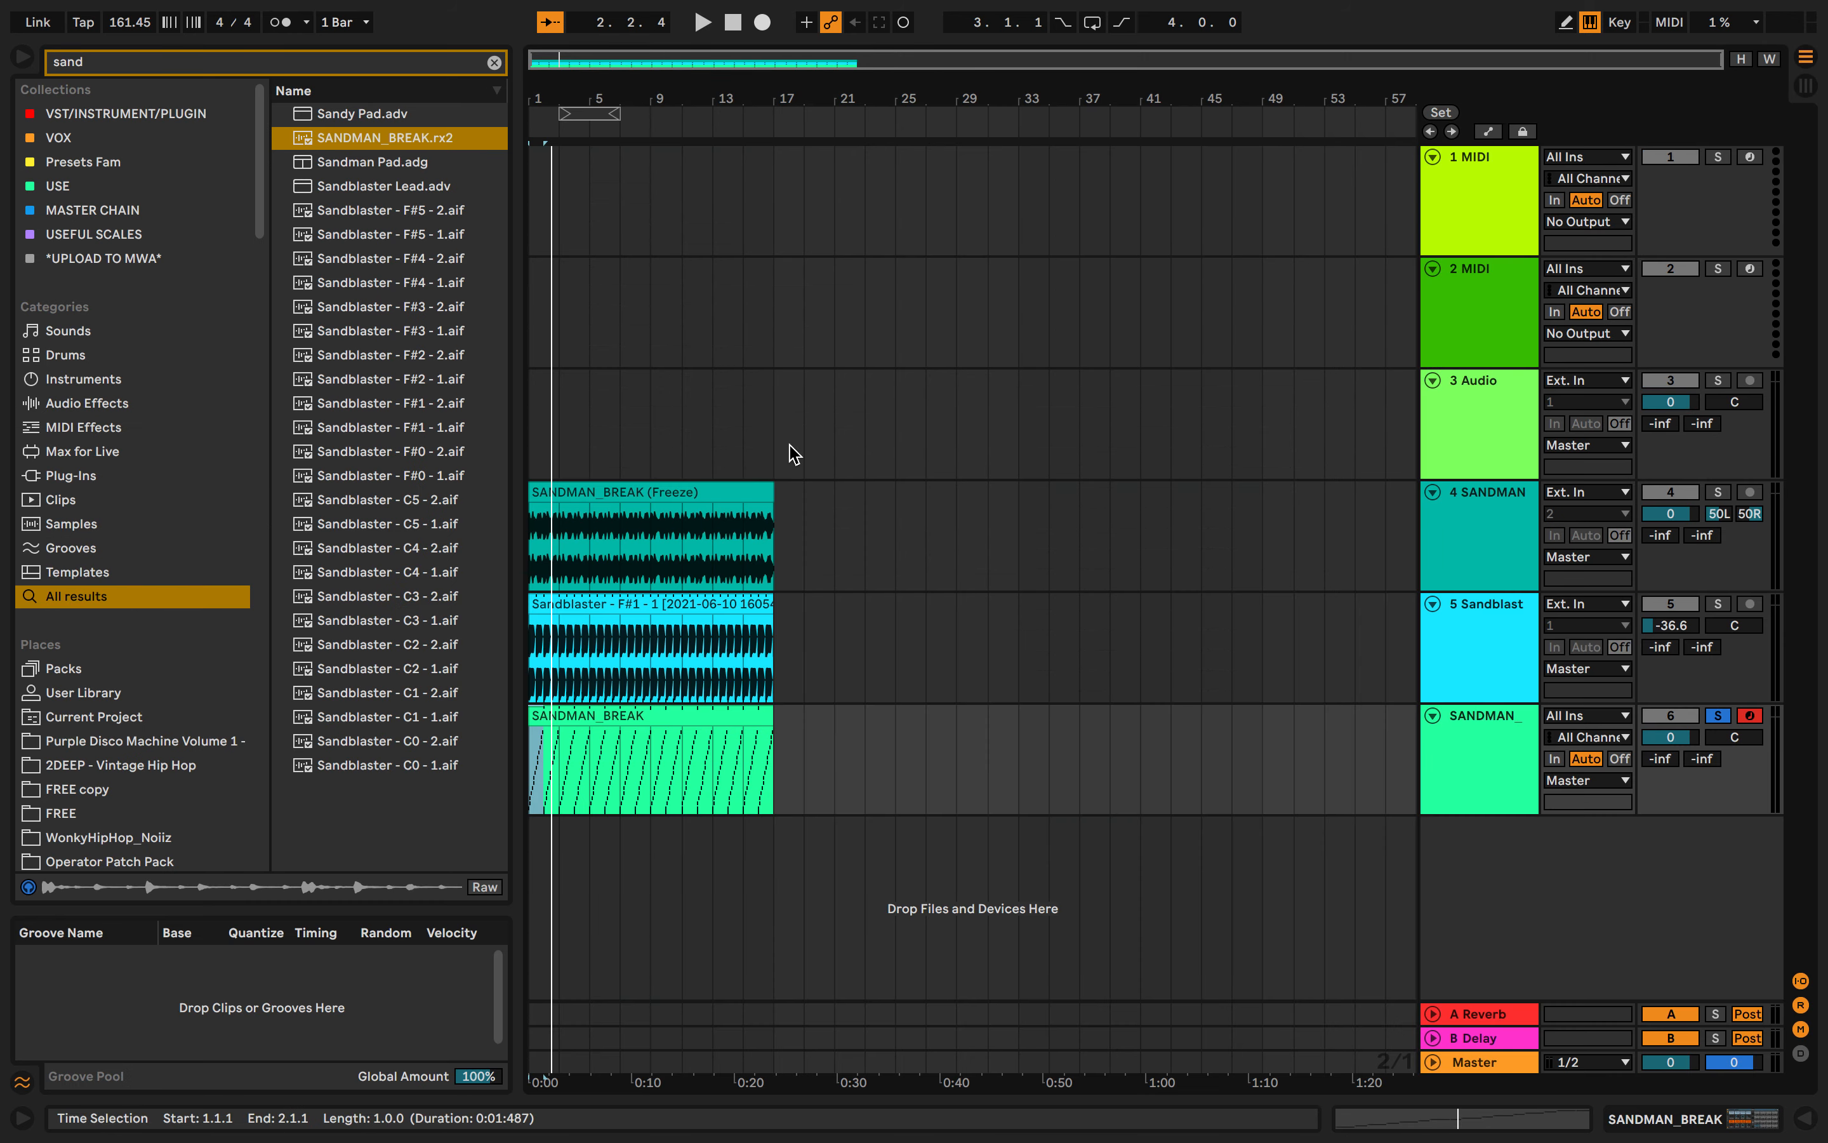
scroll(787, 576, "up", 5)
scroll(786, 578, "left", 3)
right_click(1499, 755)
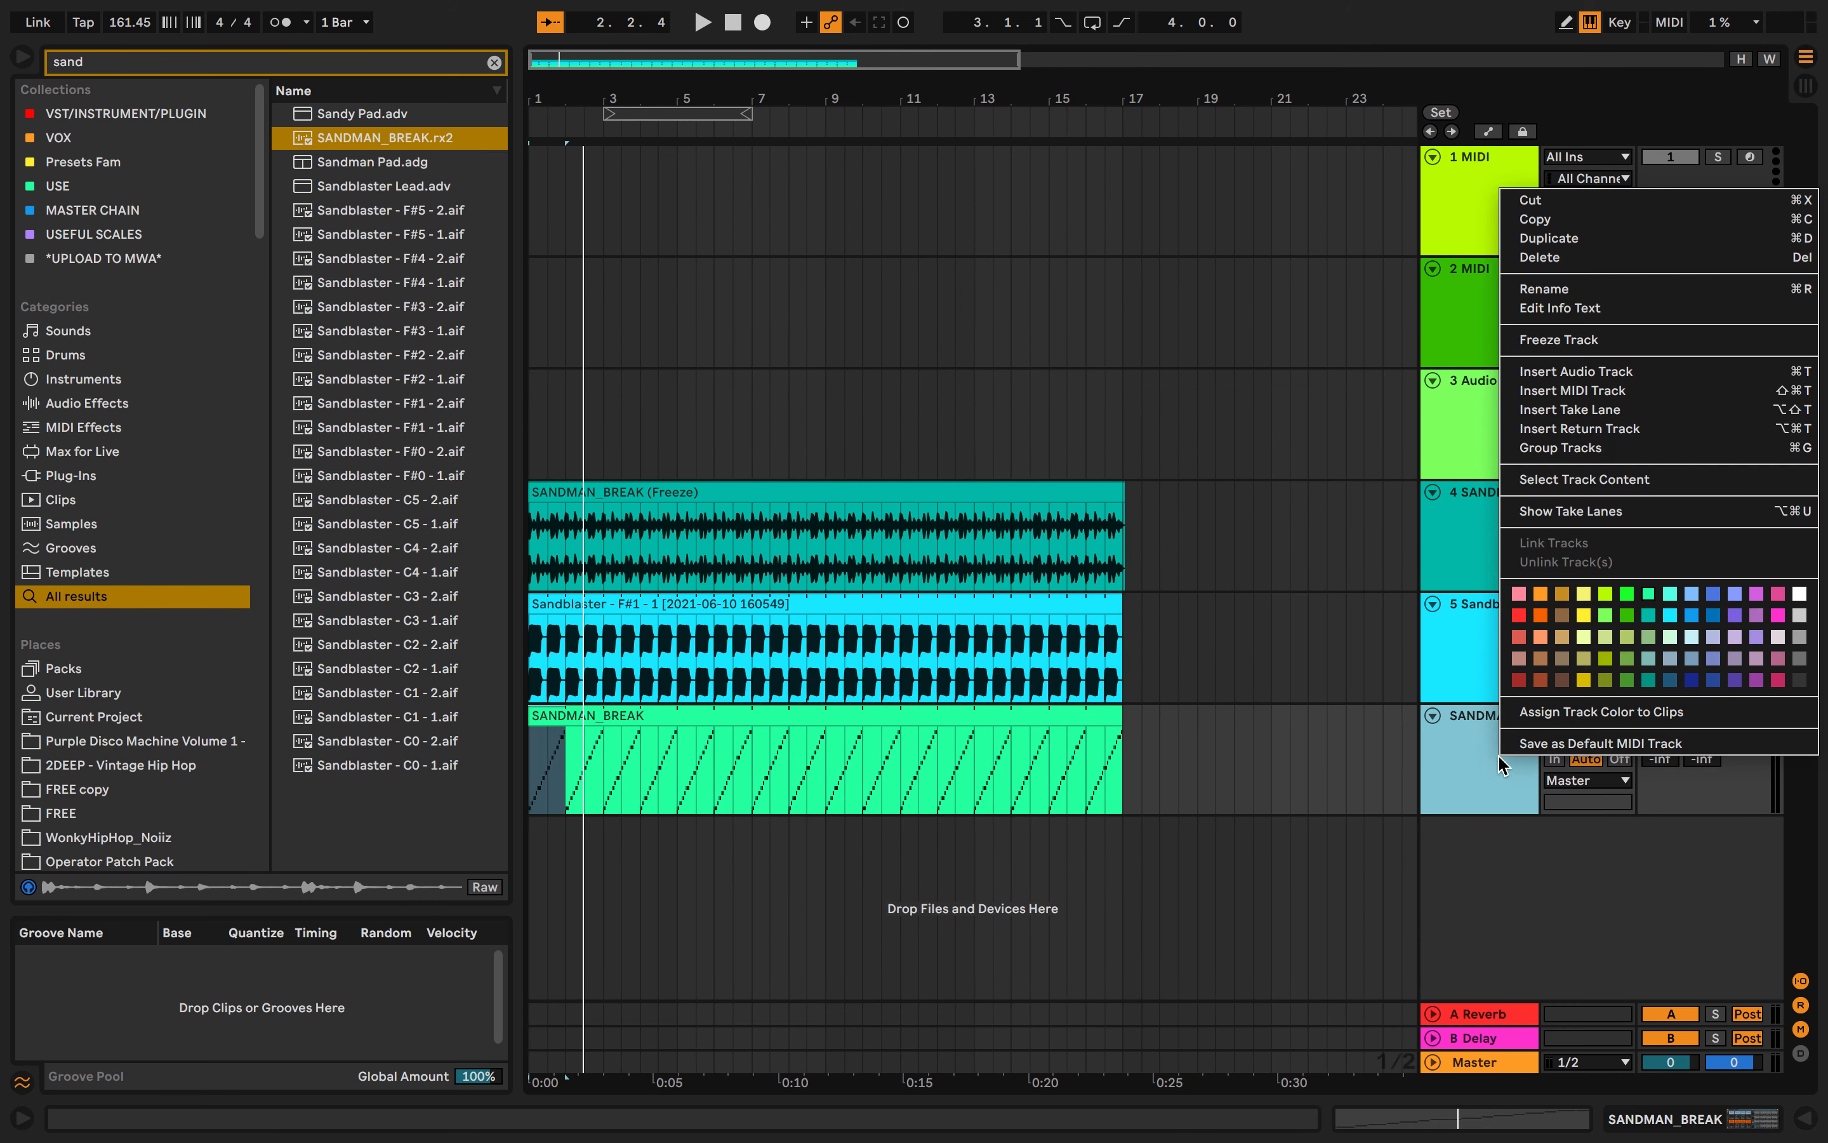
left_click(1339, 738)
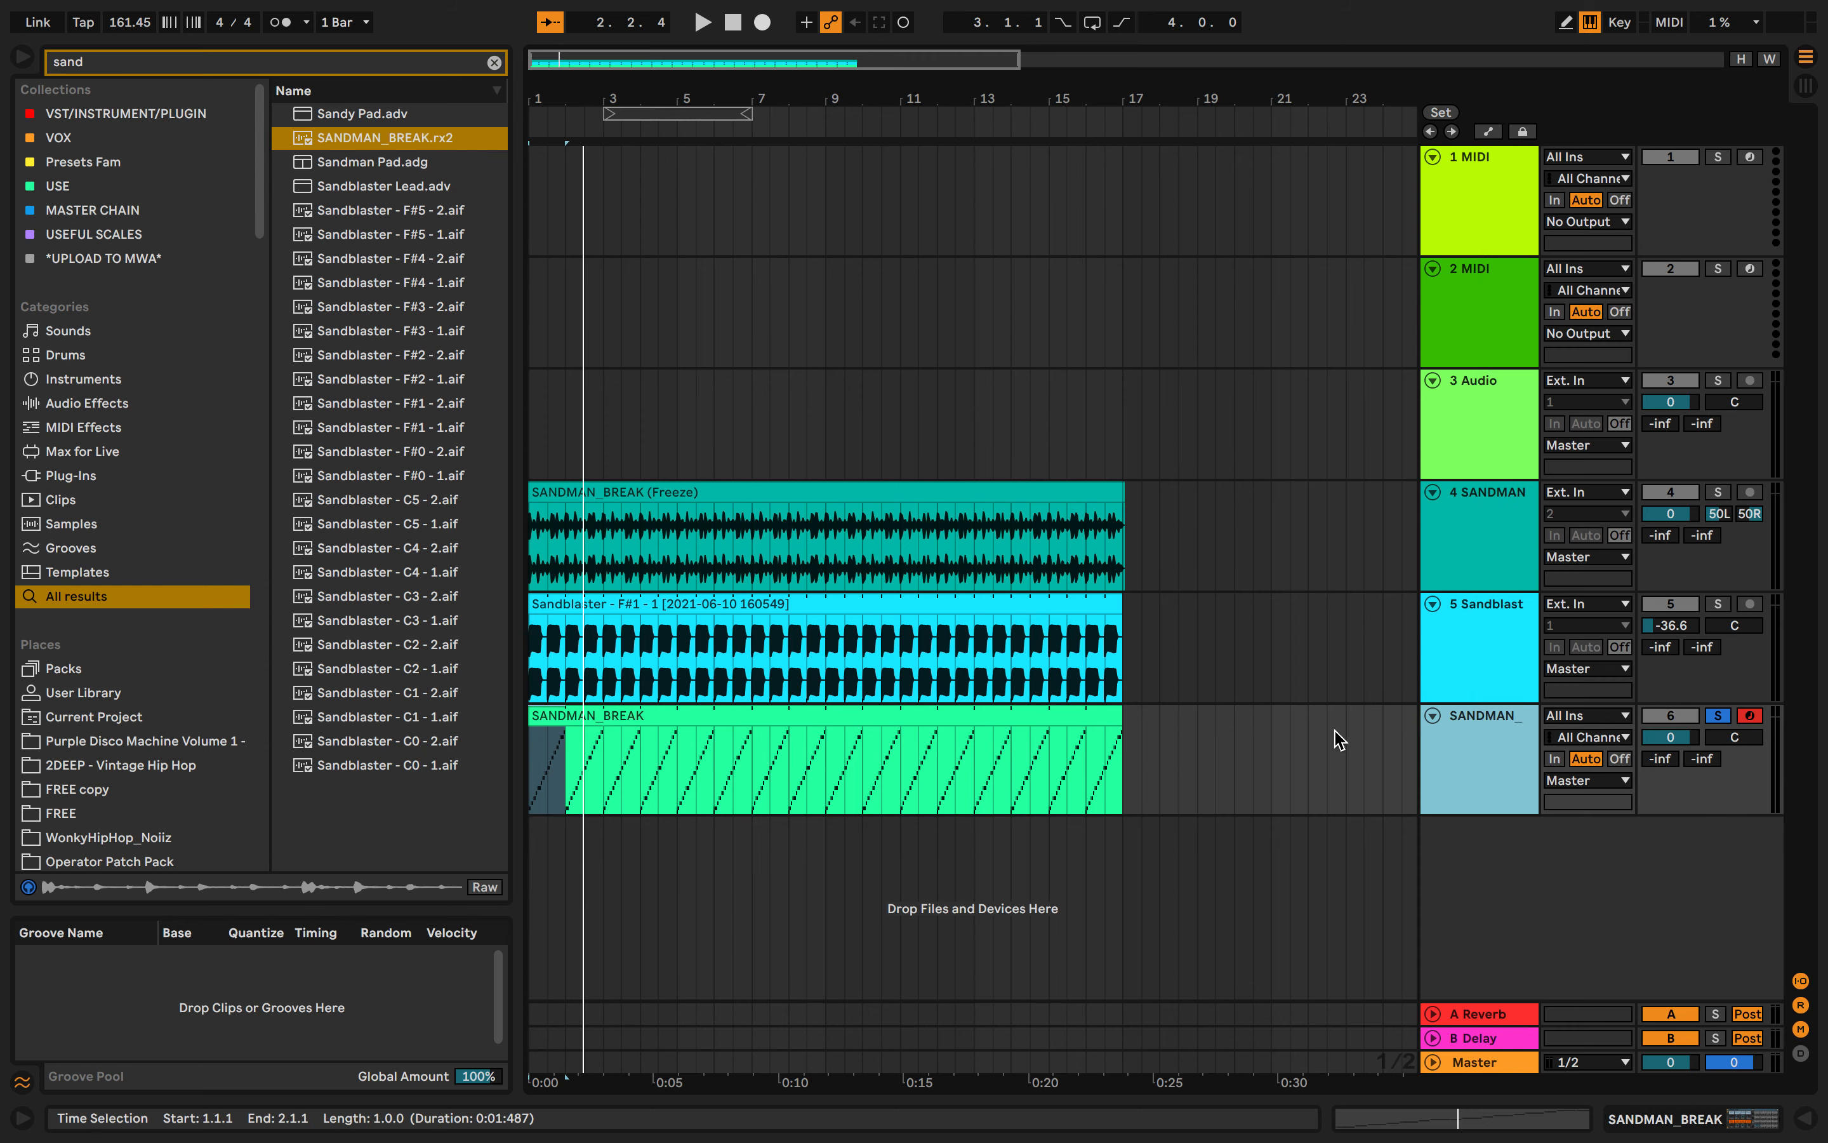
- Reopen the sliced MIDI clip and audition individual slices from the keyboard
double_click(1107, 715)
left_click(1021, 752)
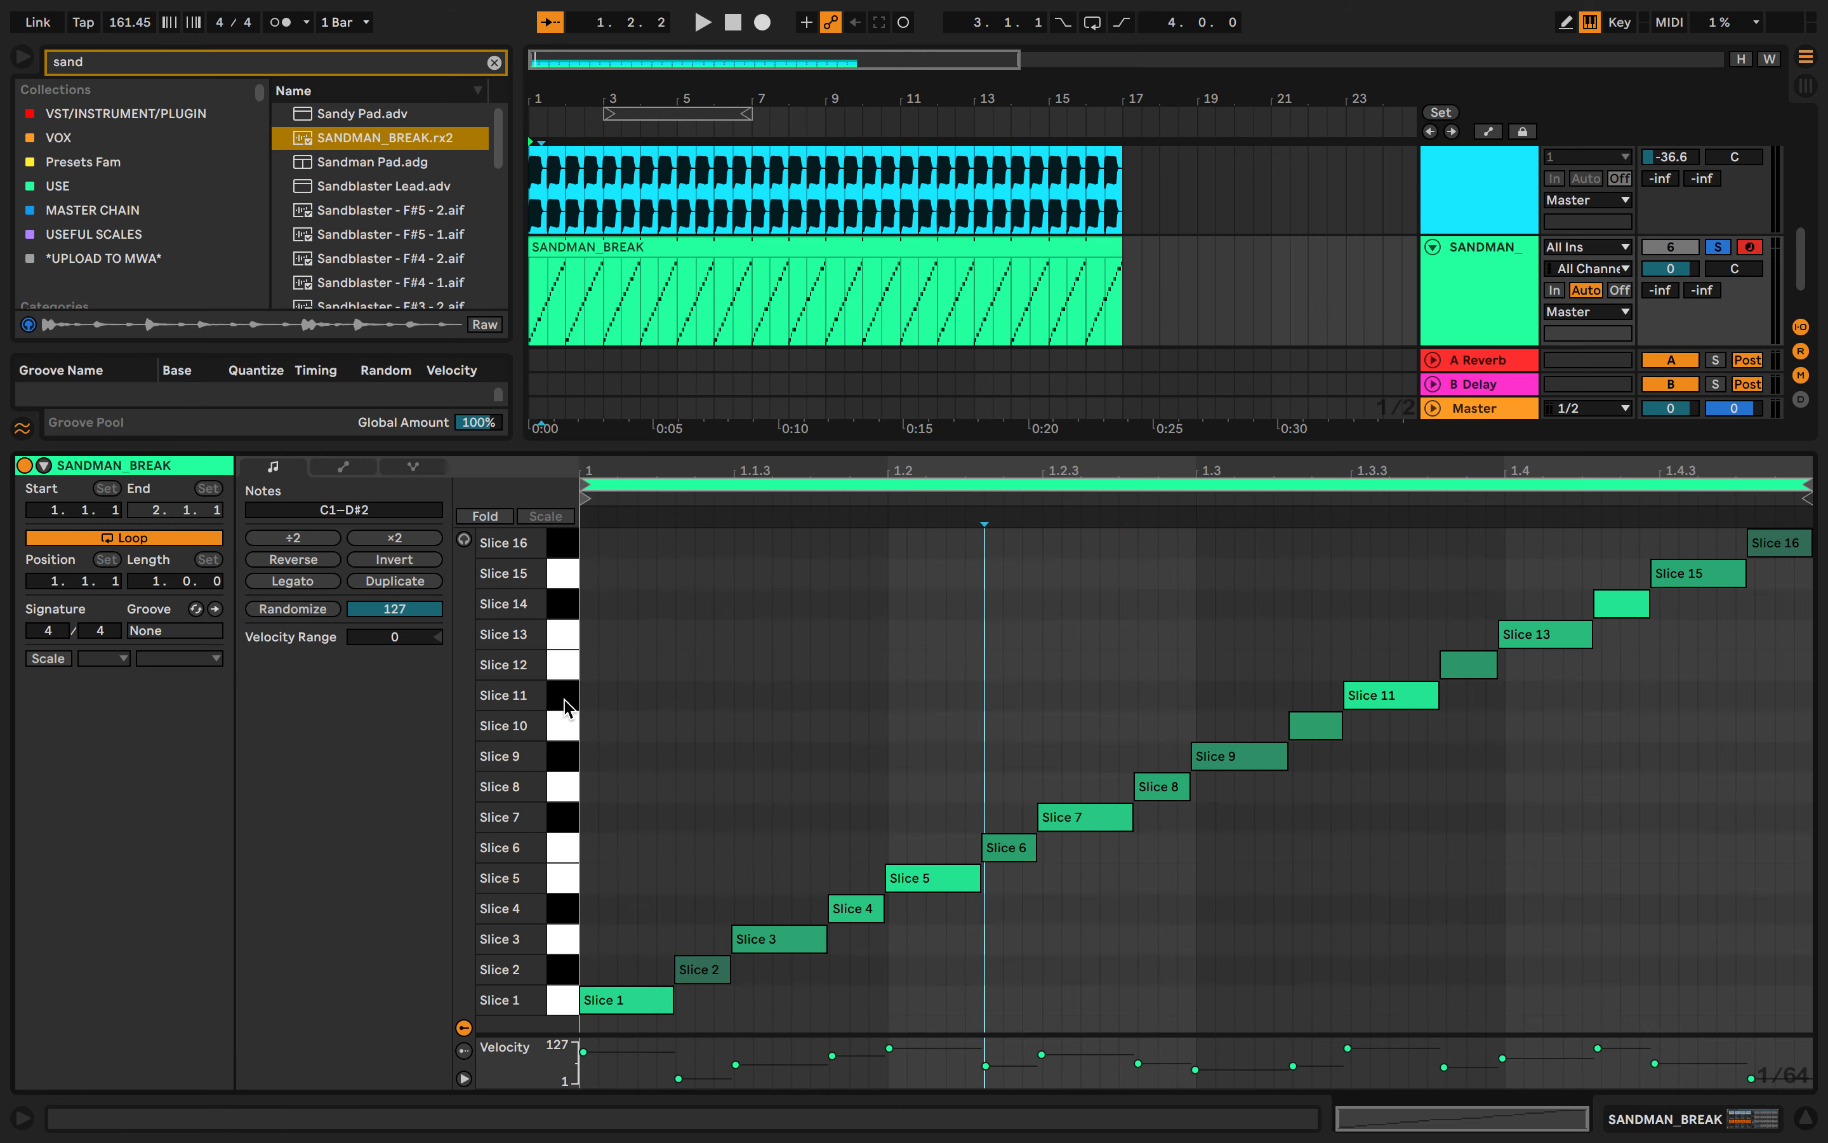
left_click(560, 639)
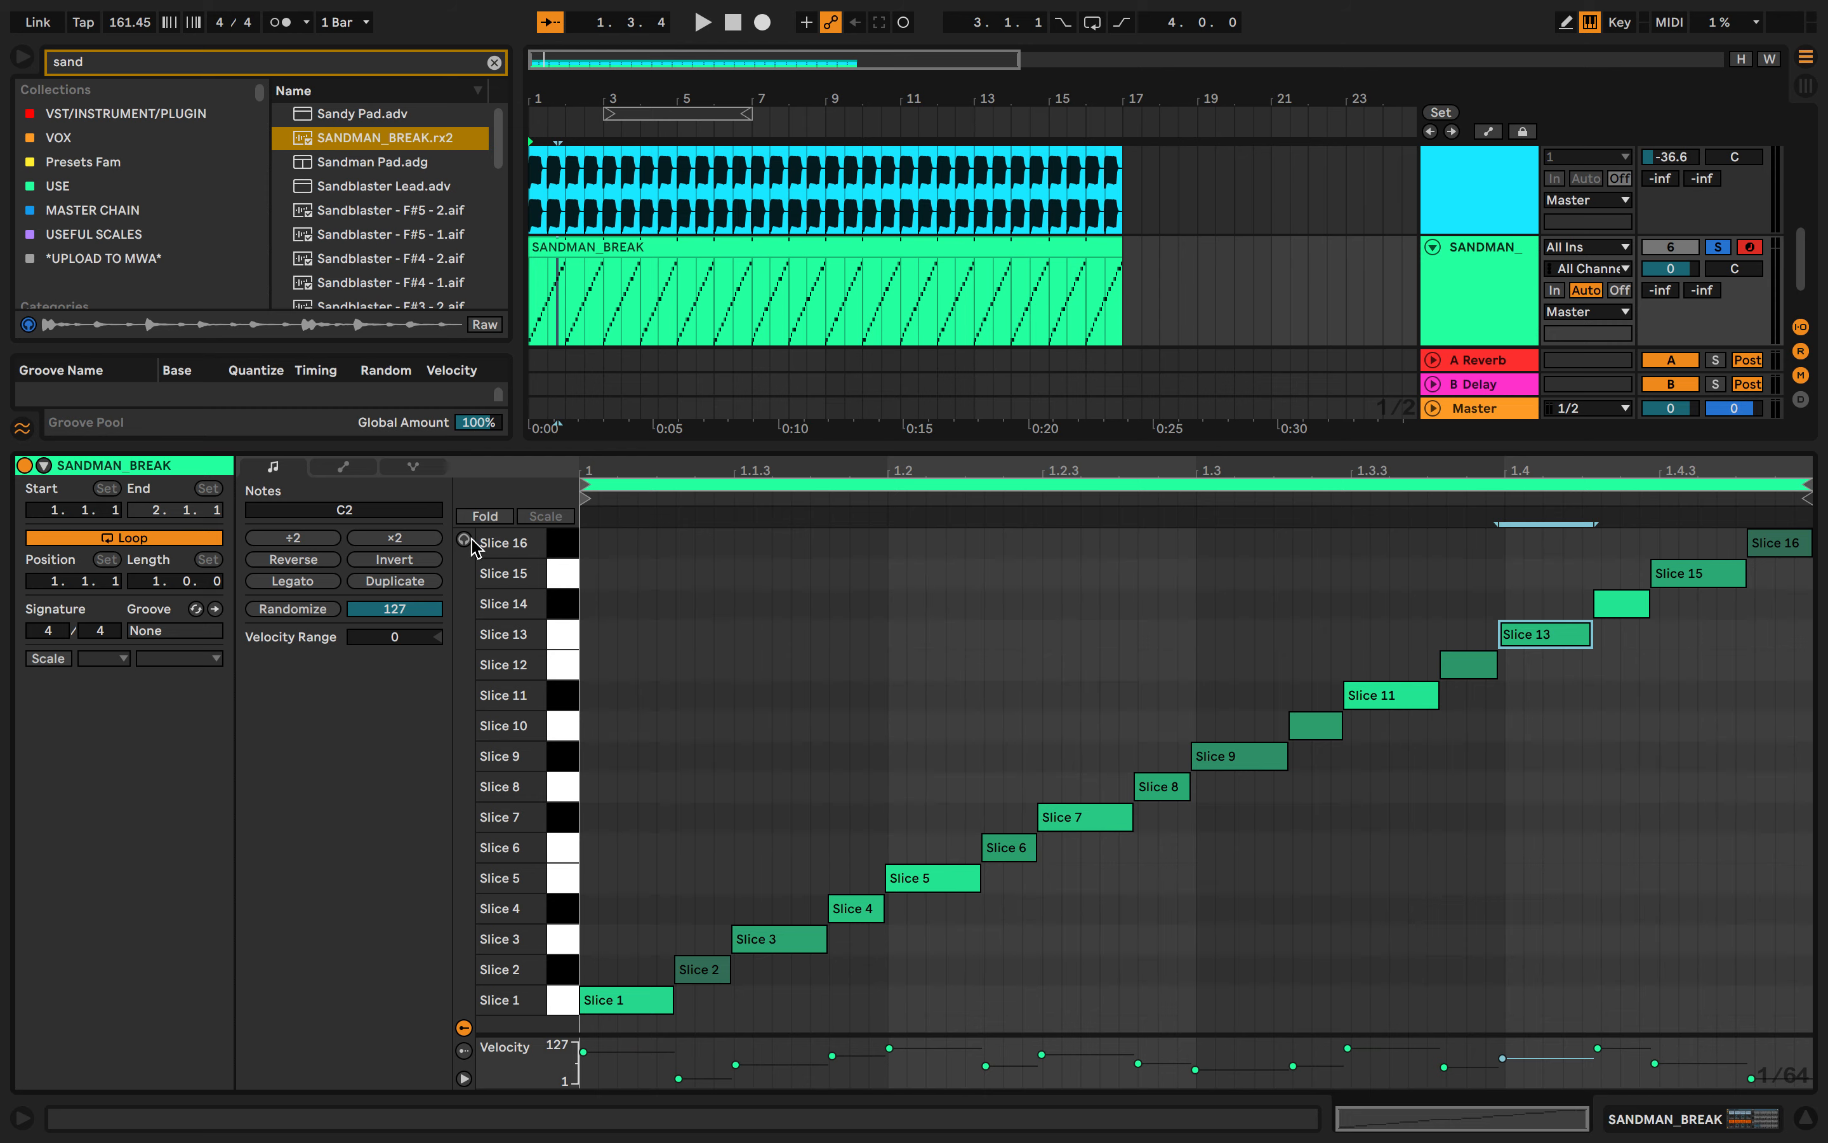
left_click(555, 546)
left_click(557, 577)
left_click(568, 666)
left_click(568, 757)
left_click(572, 878)
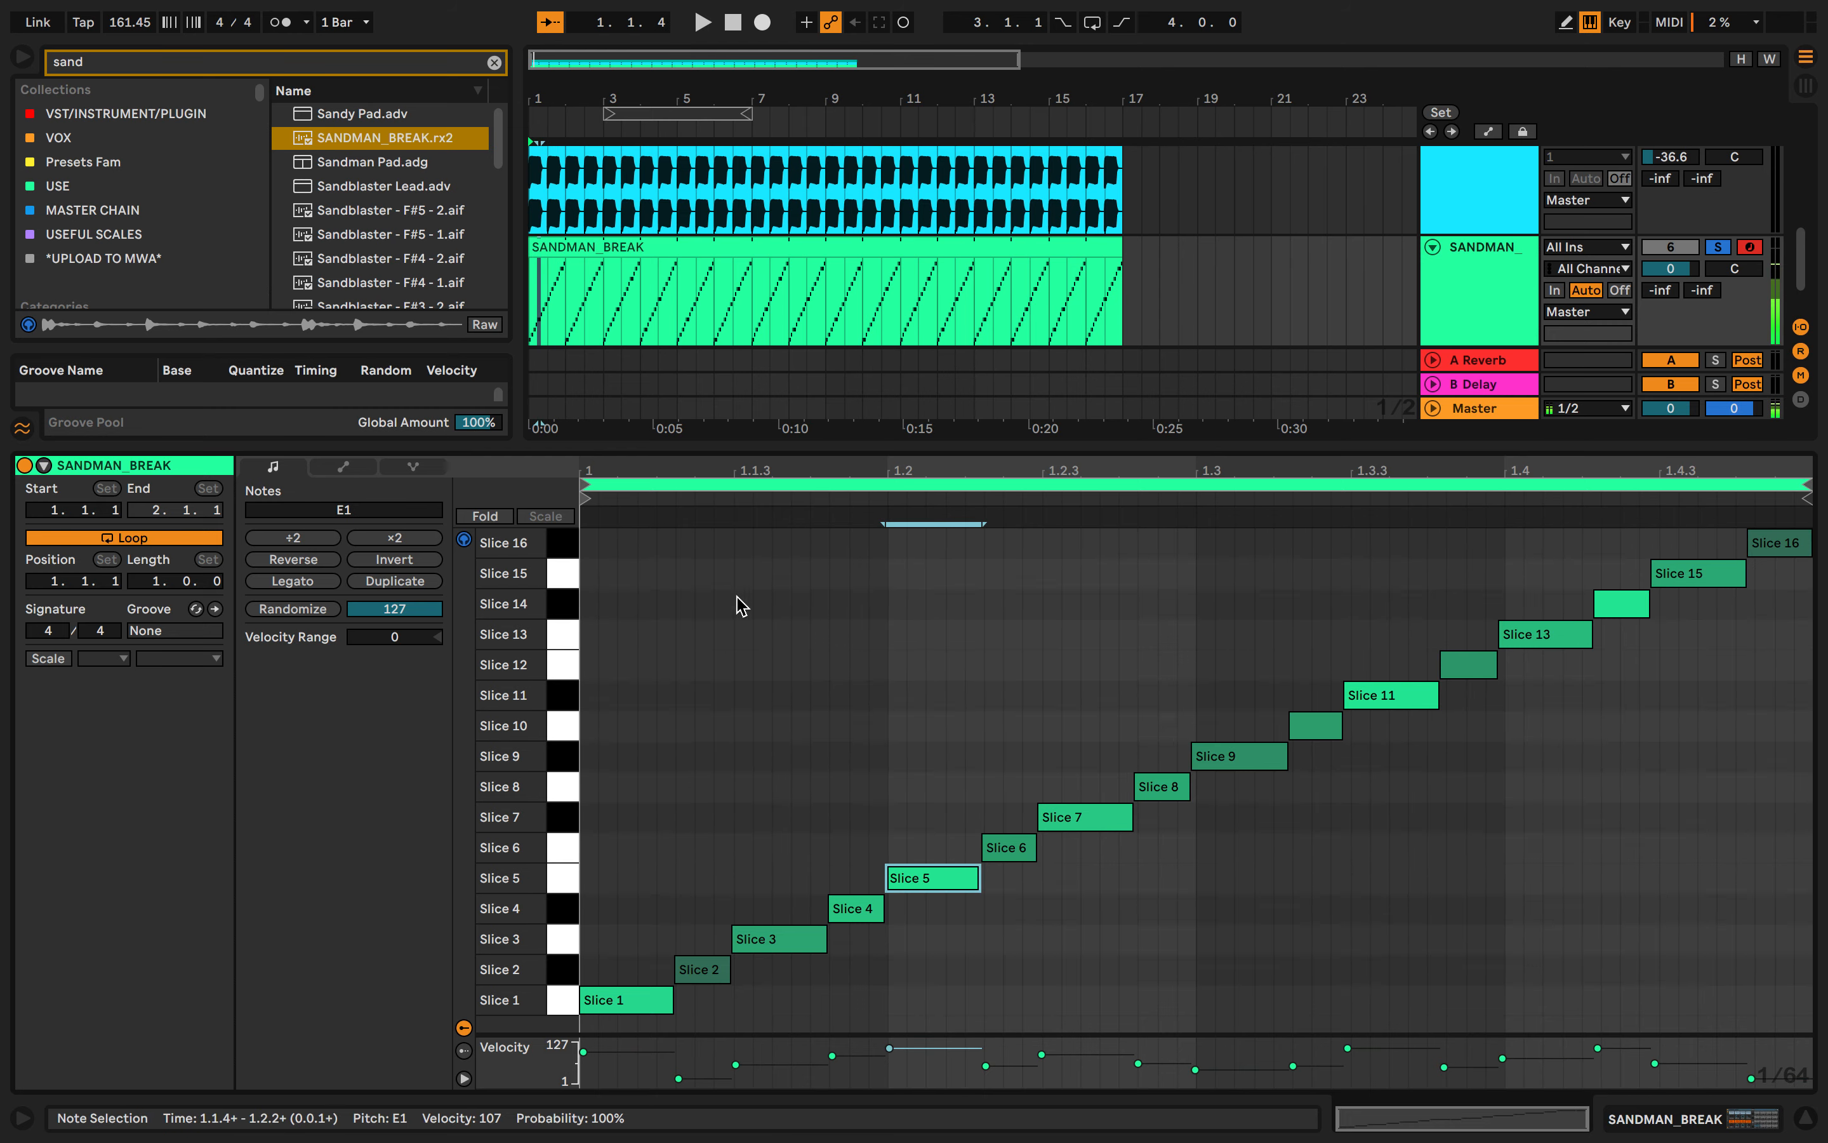
- Unsolo the sliced SANDMAN MIDI track and open the device view of the frozen SANDMAN_BREAK audio track
double_click(814, 444)
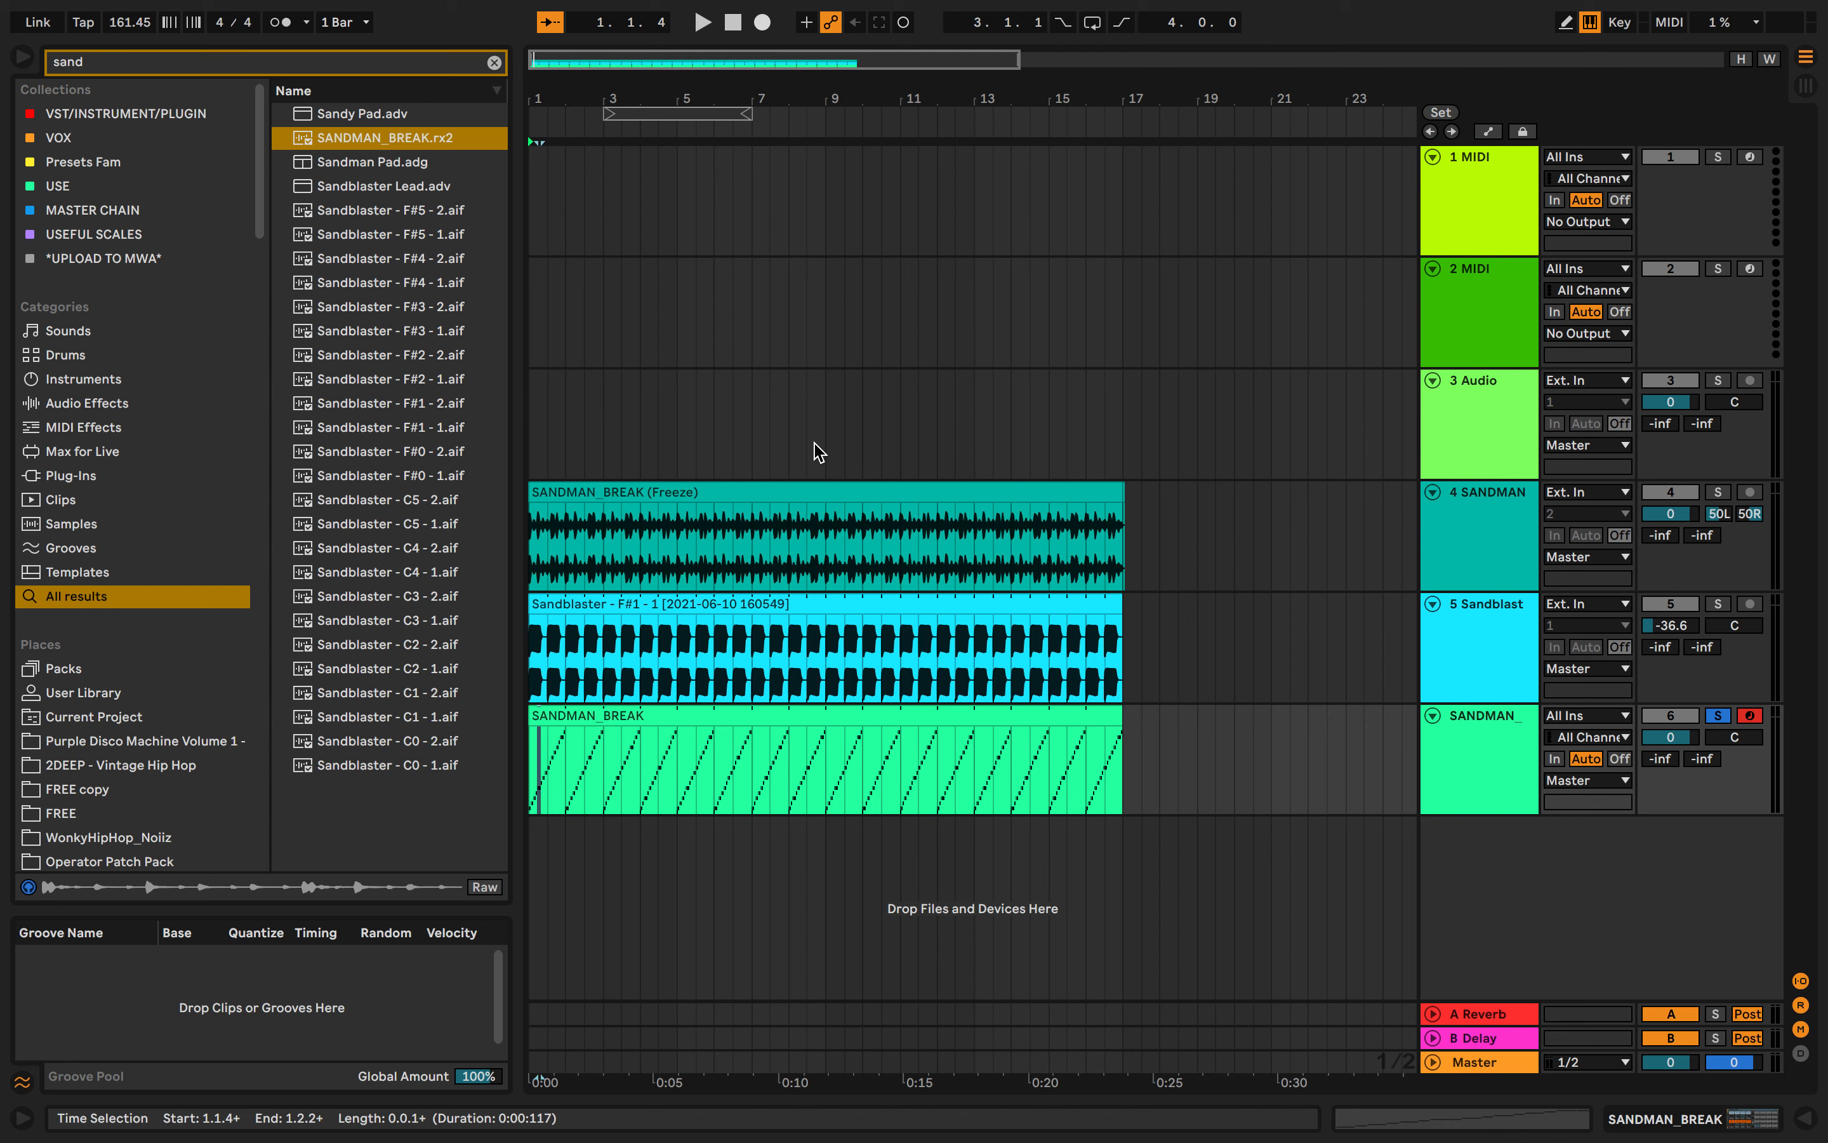
left_click(1720, 718)
left_click(1493, 586)
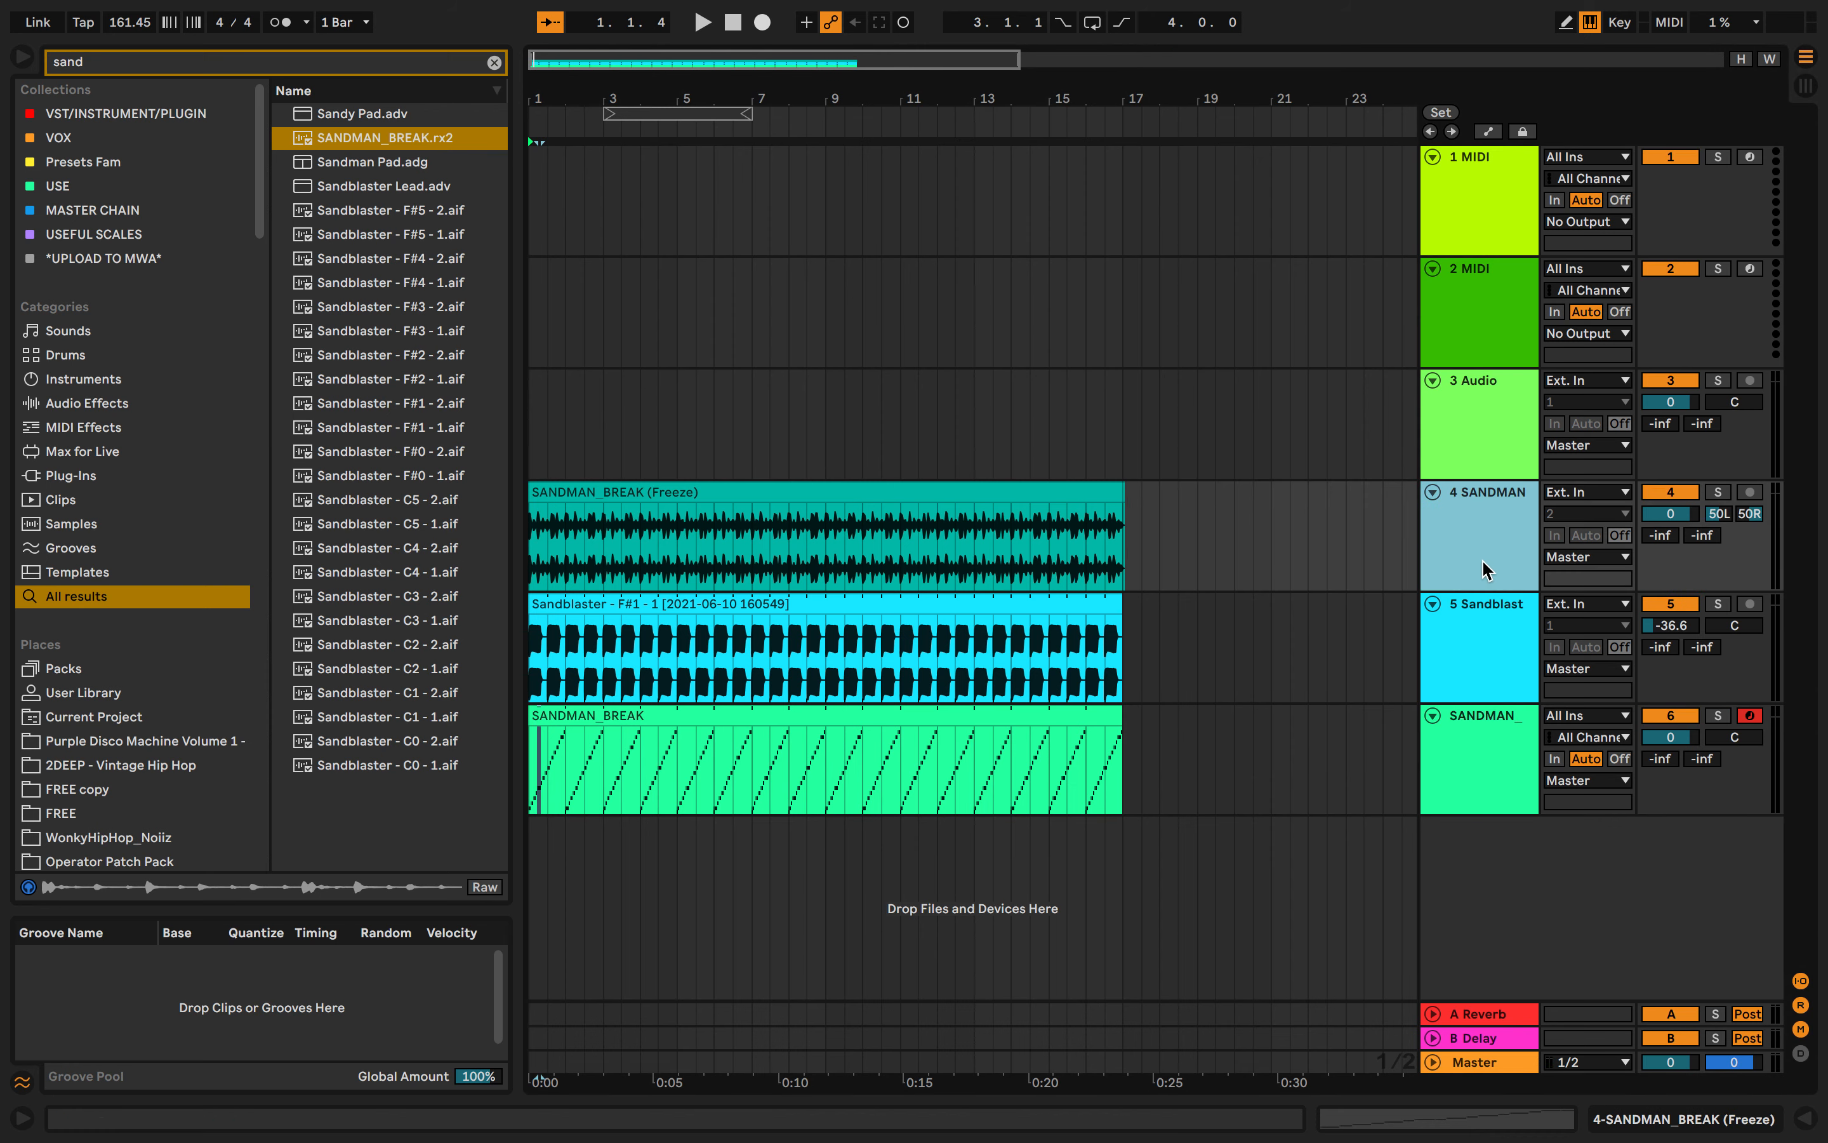
double_click(1487, 571)
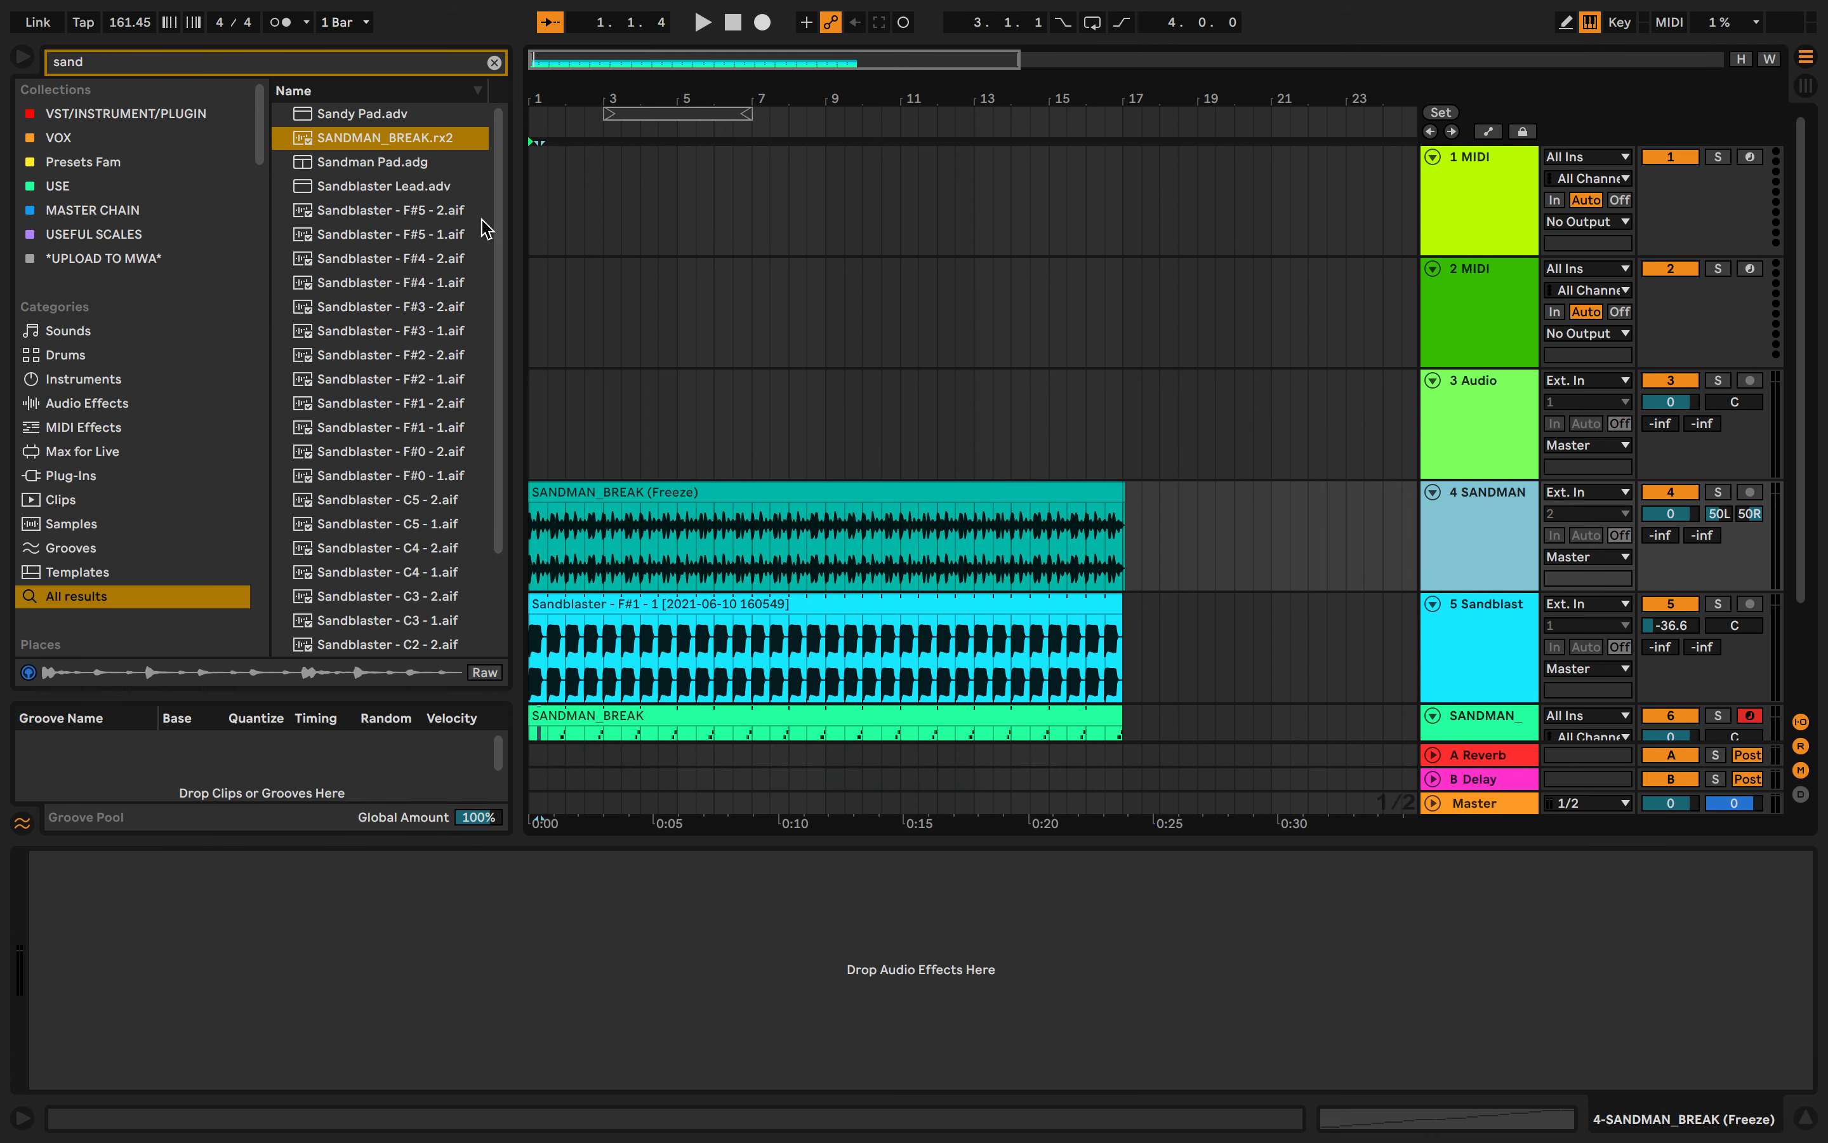
- Search the browser for eq, add EQ Eight to the frozen SANDMAN_BREAK track and solo that track
left_click(446, 66)
type("eq")
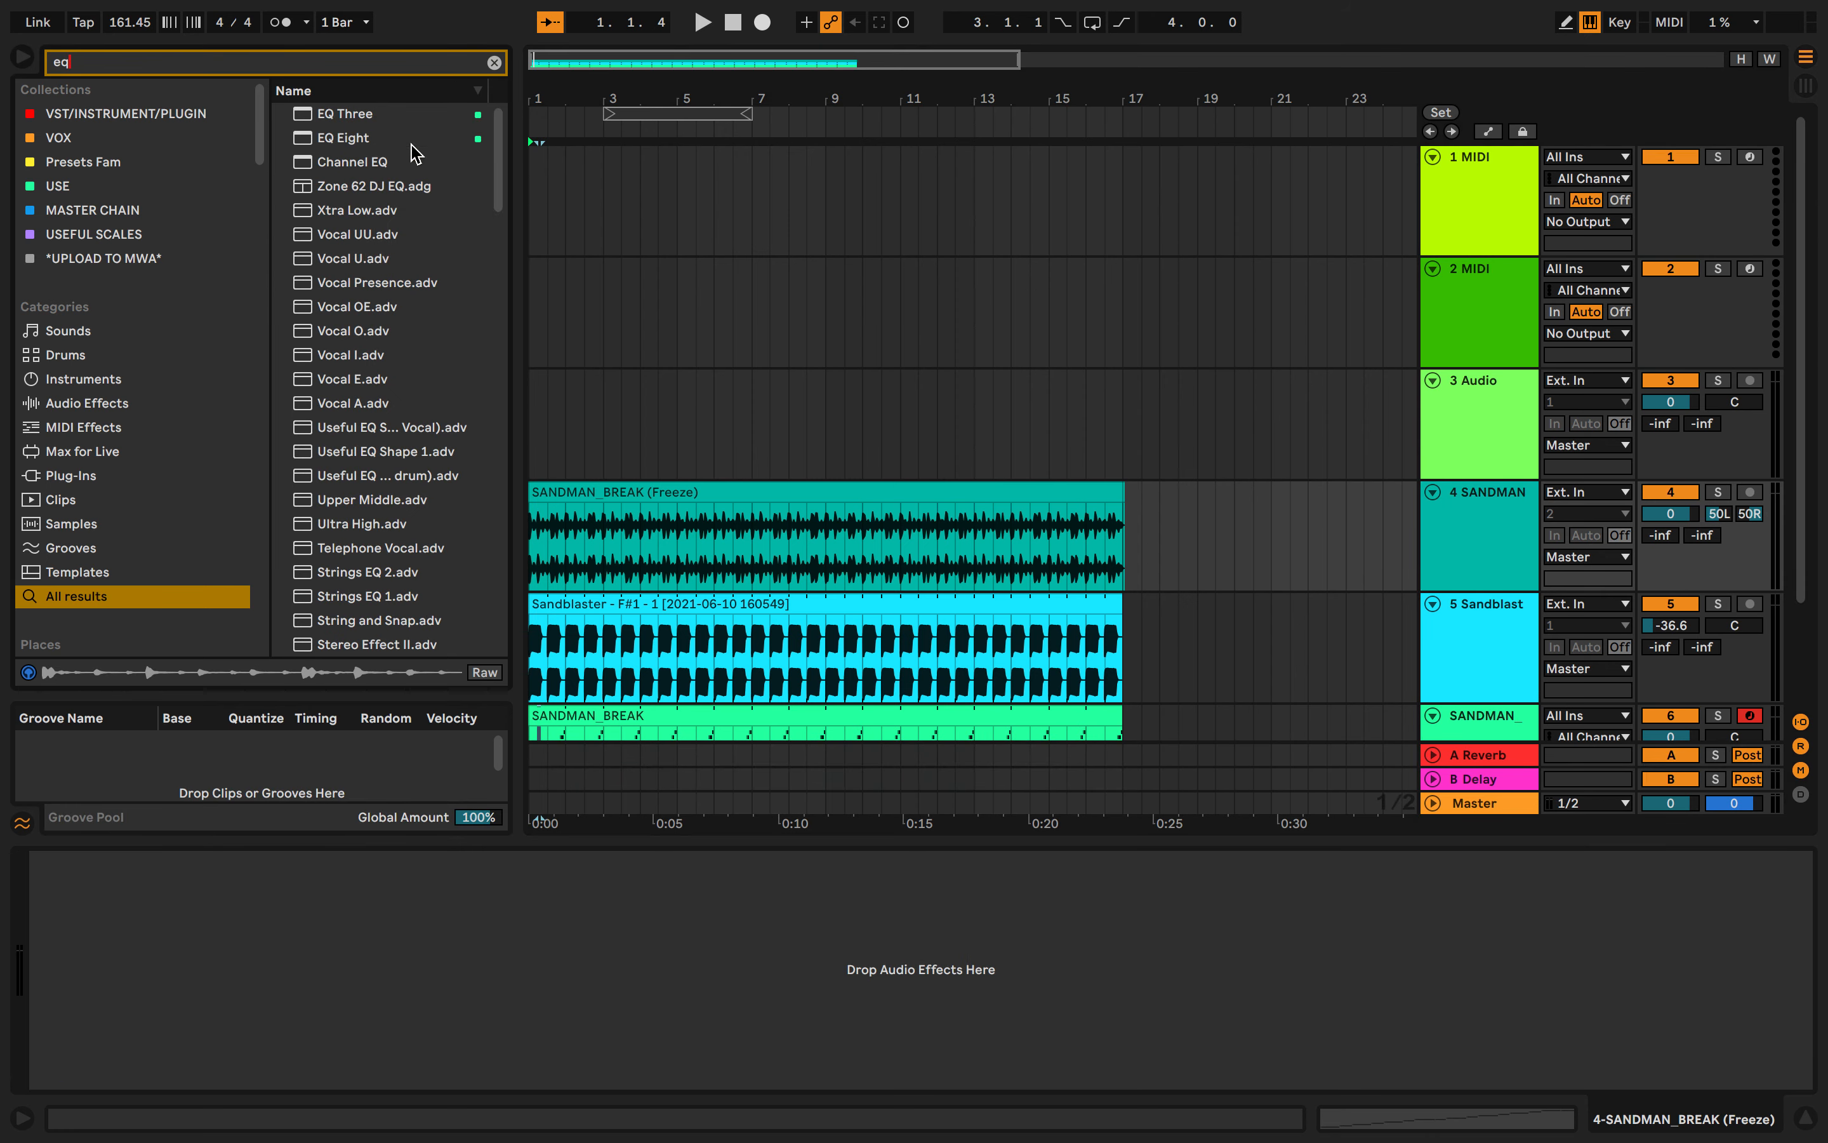
left_click_drag(354, 139, 508, 150)
left_click_drag(652, 543, 648, 543)
left_click(1717, 492)
left_click(533, 1076)
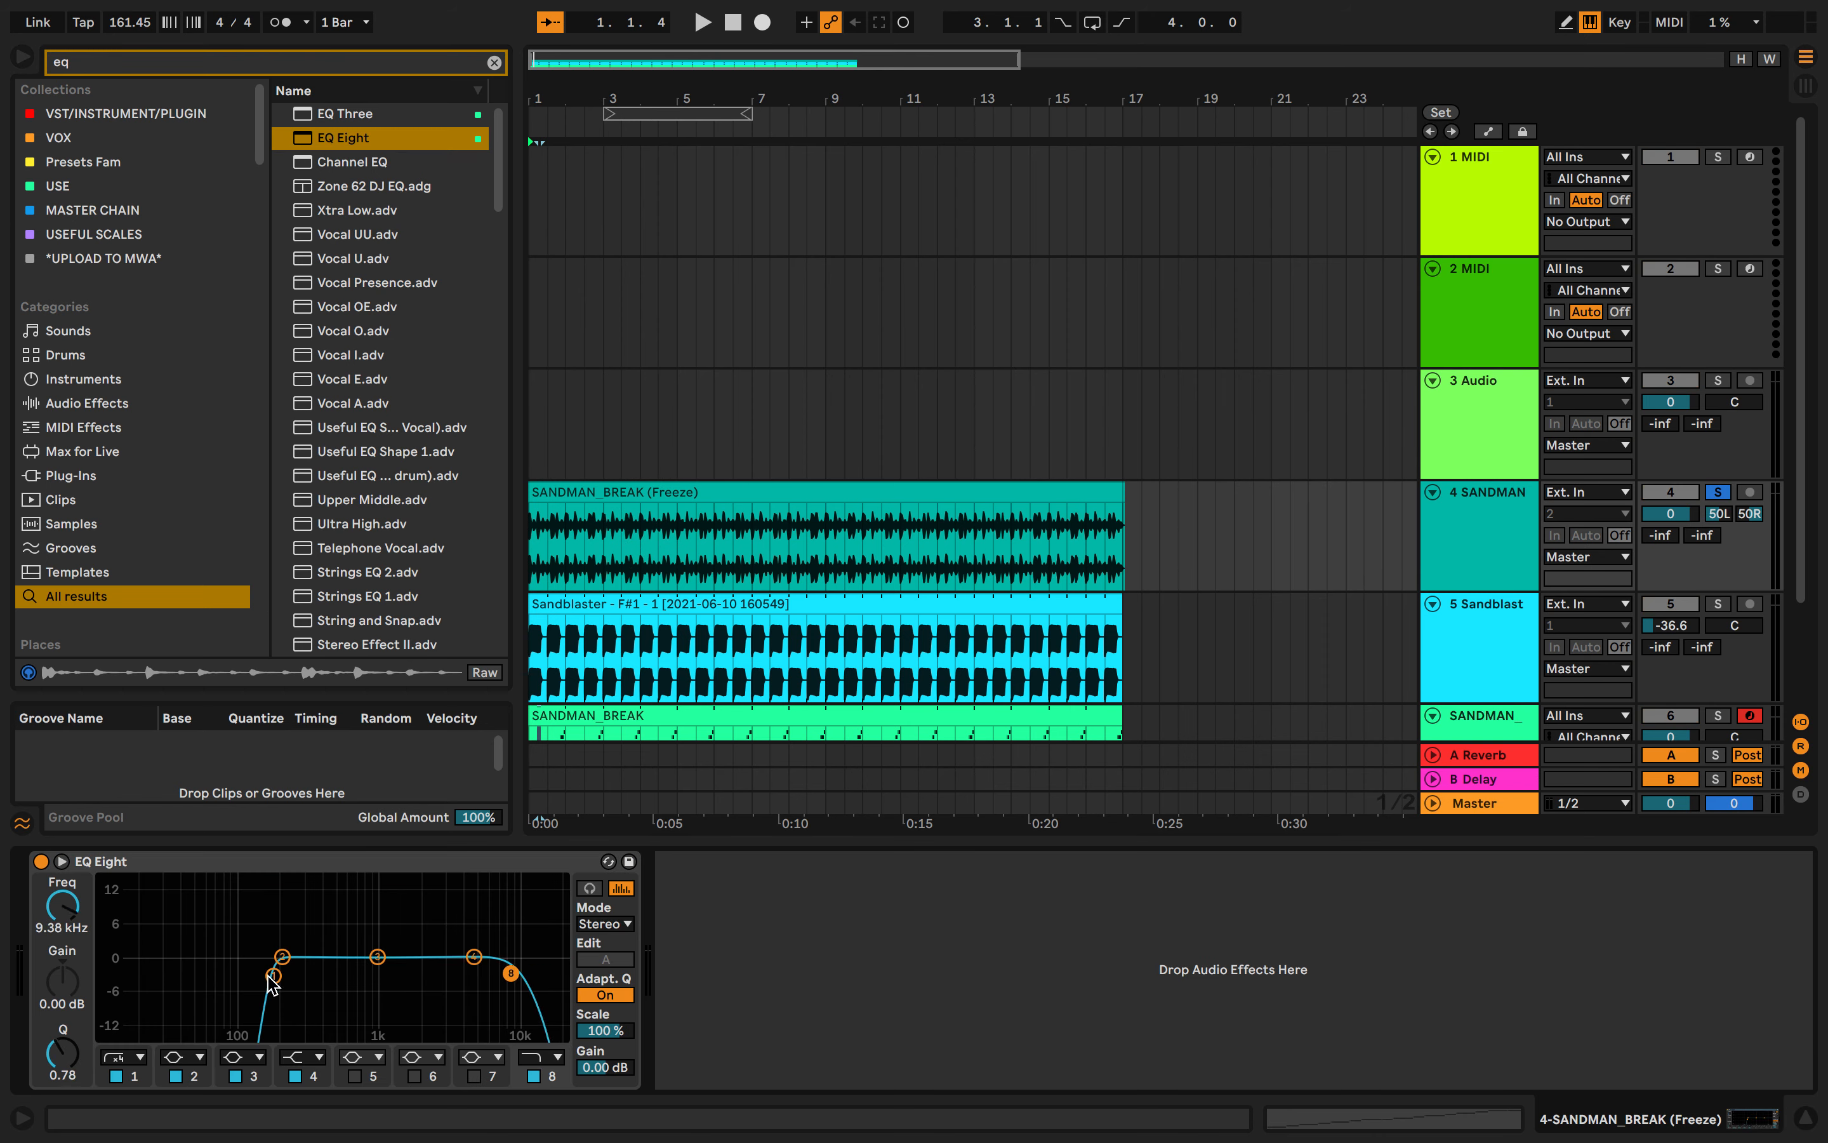
- Sweep the EQ Eight low-cut frequency back and forth while auditioning the break
key("space")
mouse_move(270, 976)
left_mouse_down()
mouse_move(305, 980)
mouse_move(262, 977)
left_mouse_up()
key("space")
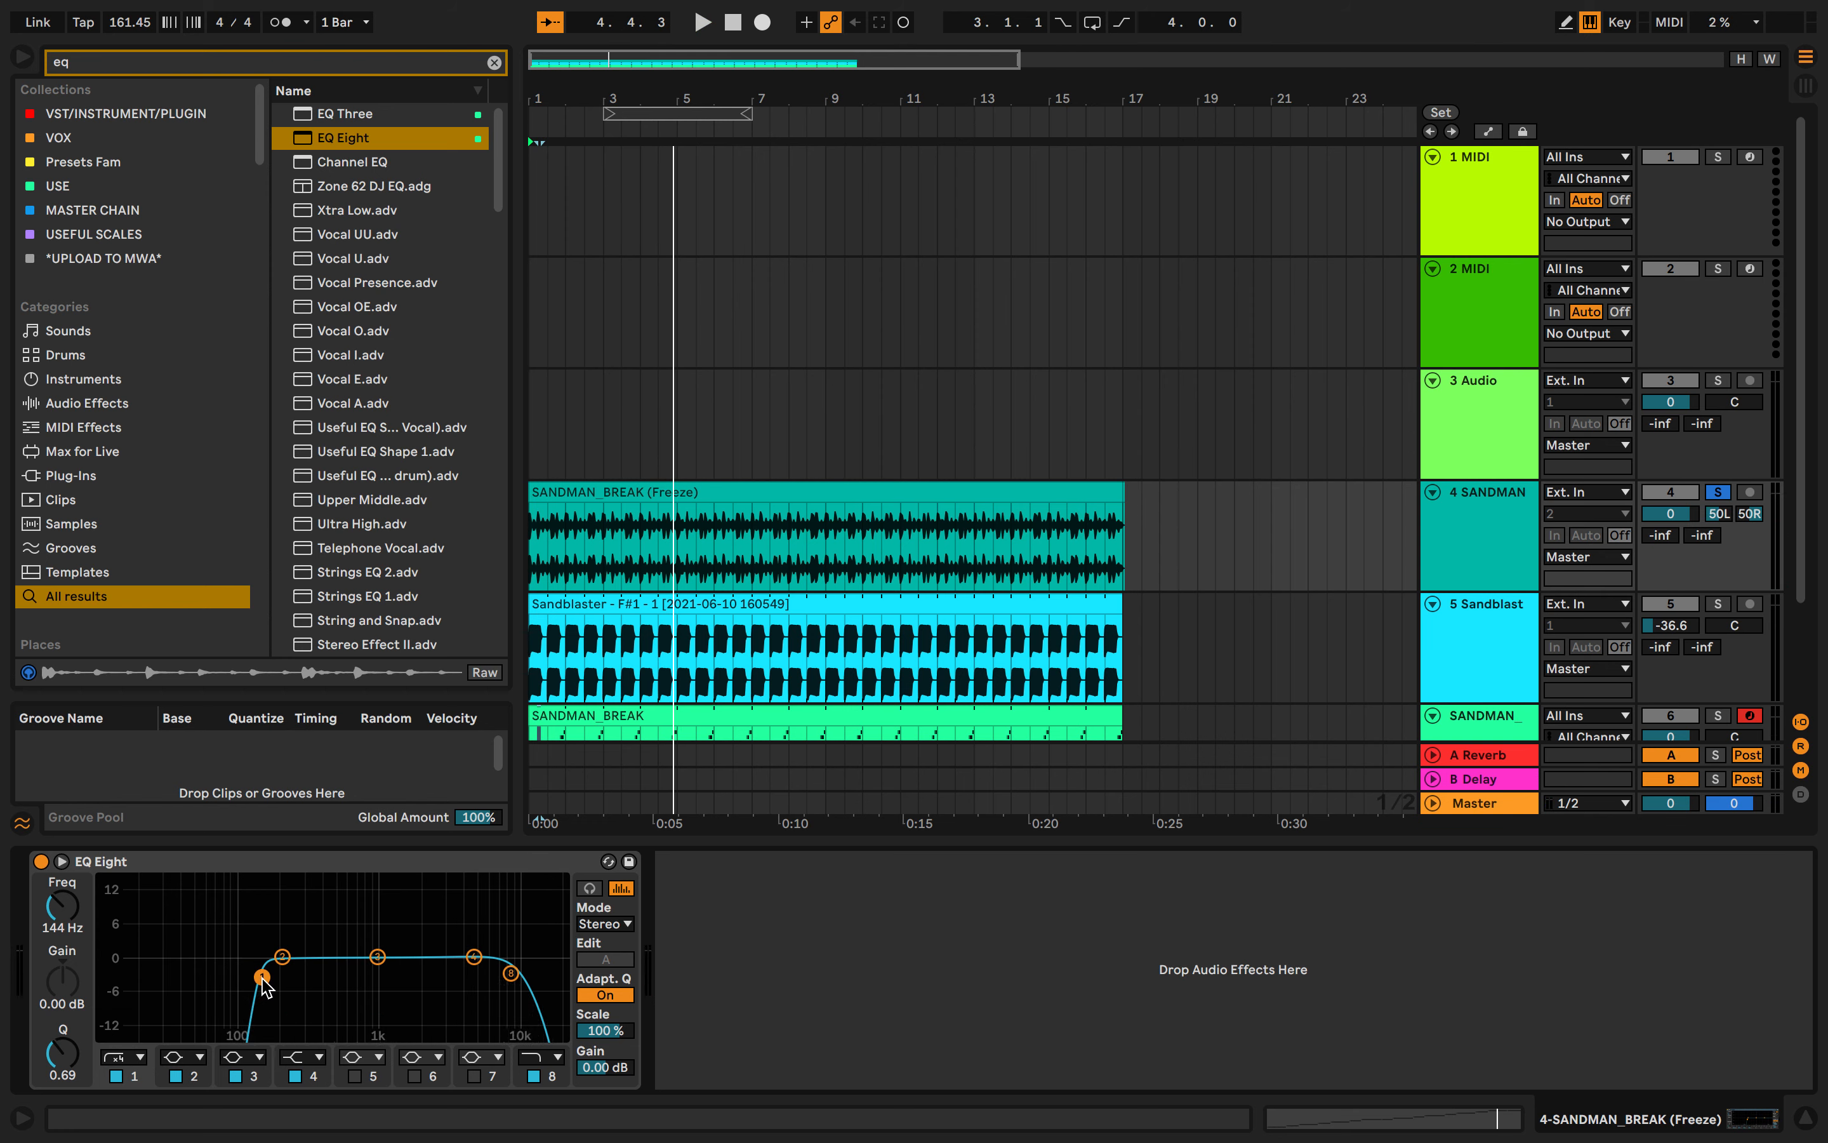
key("space")
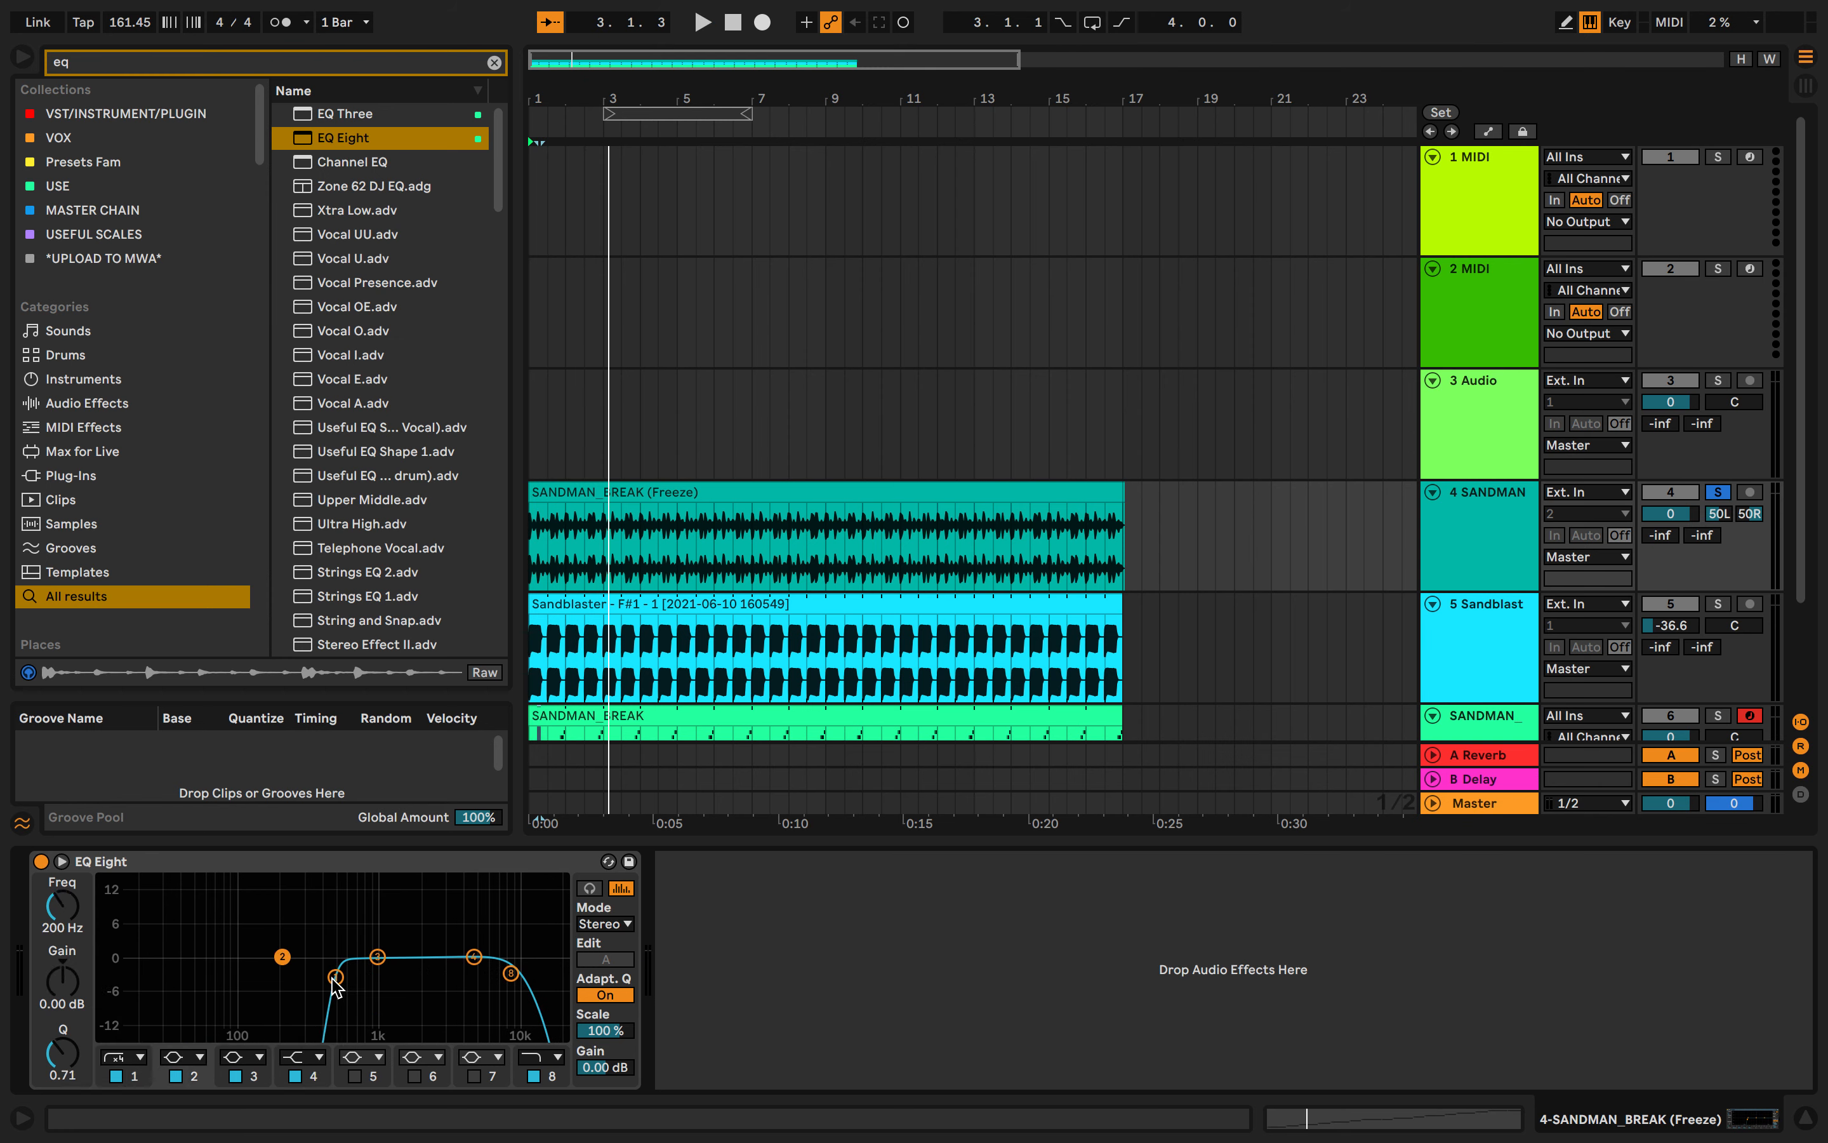
key("space")
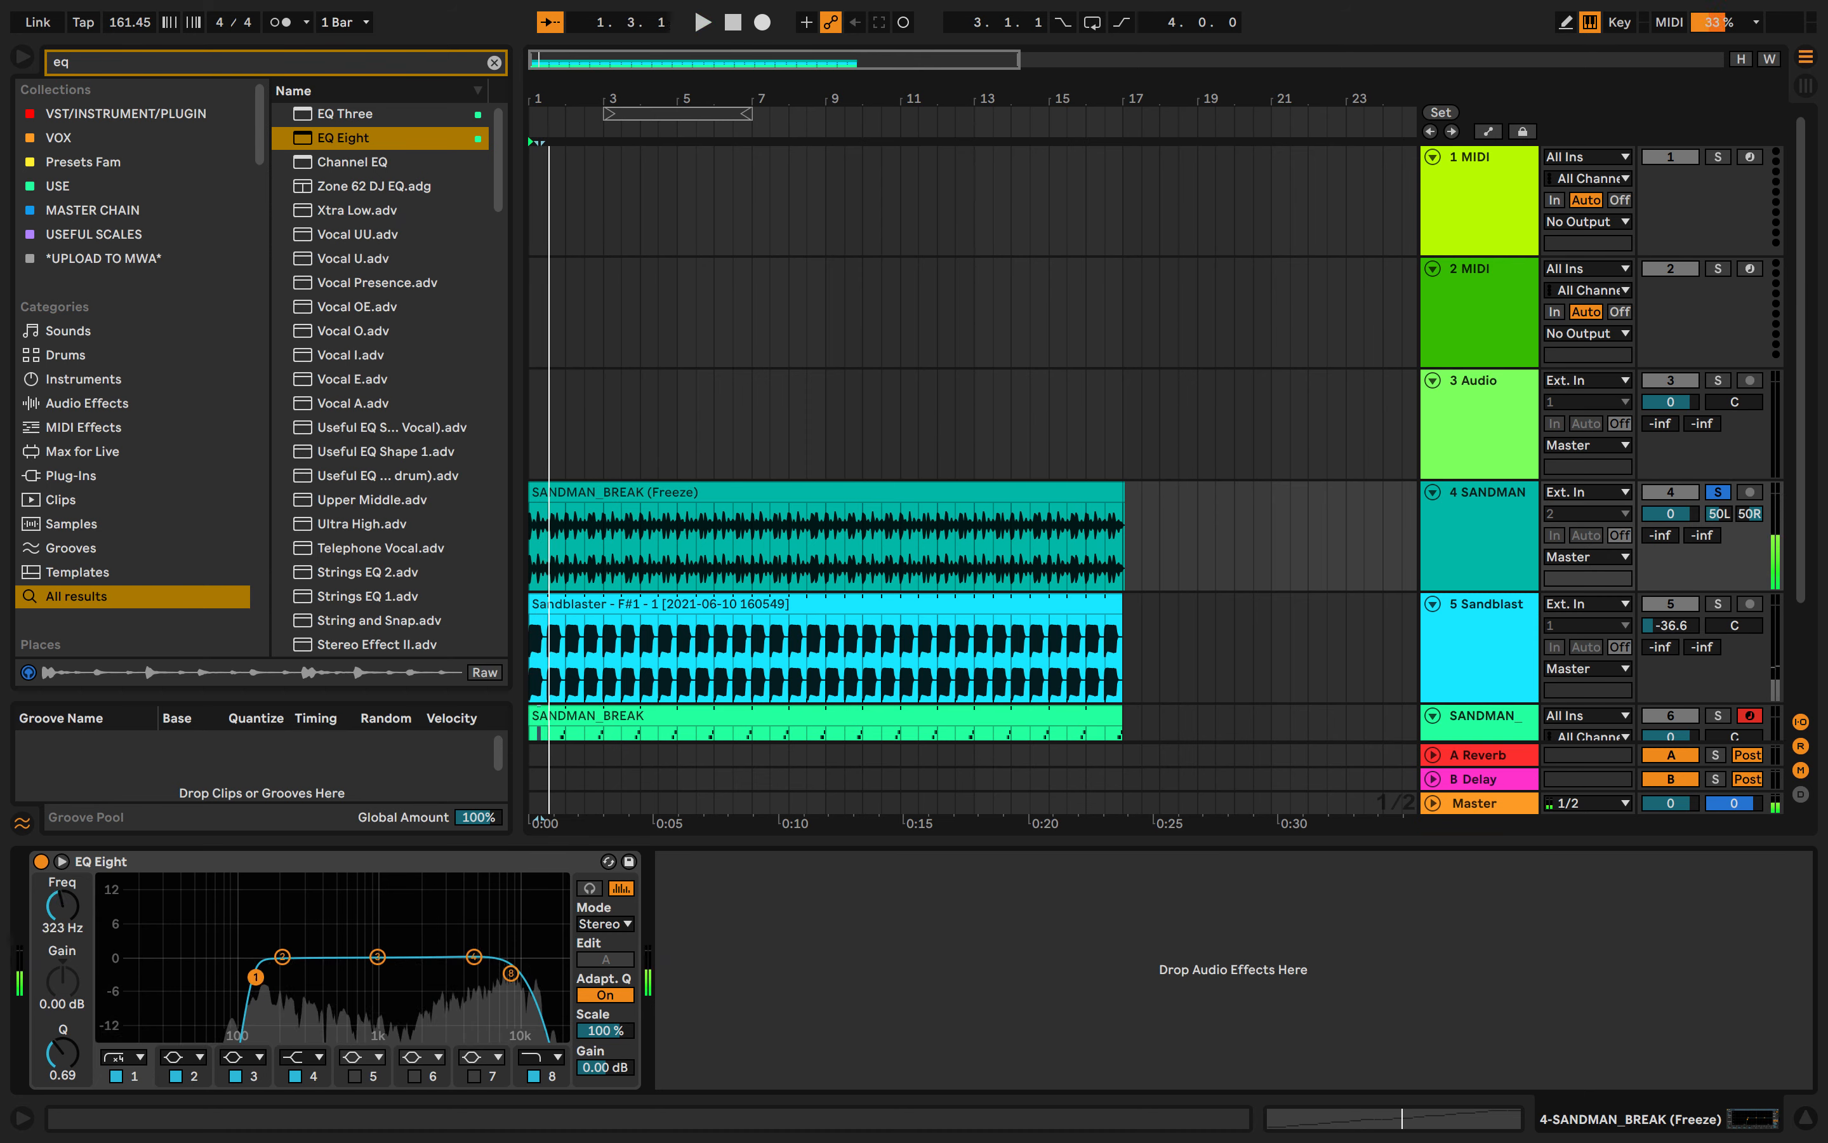
left_click_drag(255, 977, 330, 976)
key("space")
left_click(662, 488)
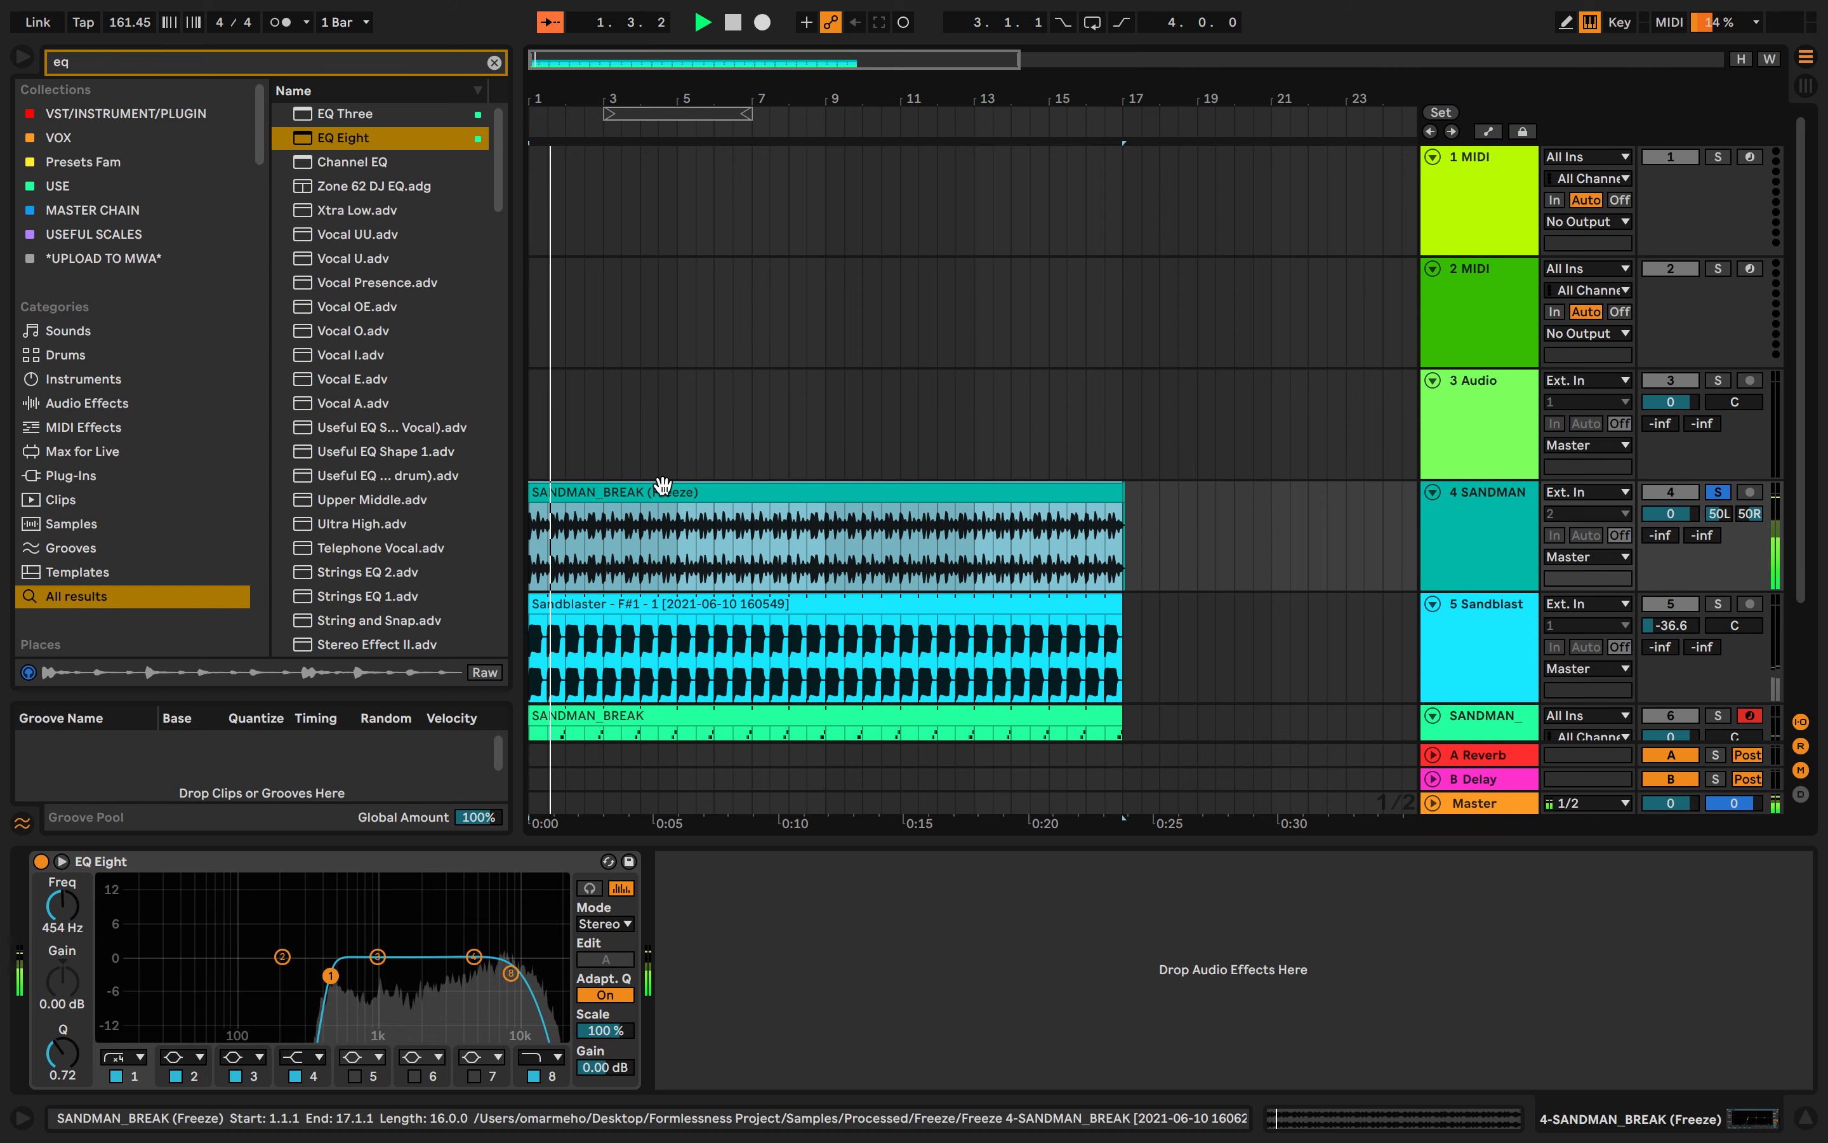
left_click(330, 976)
key("space")
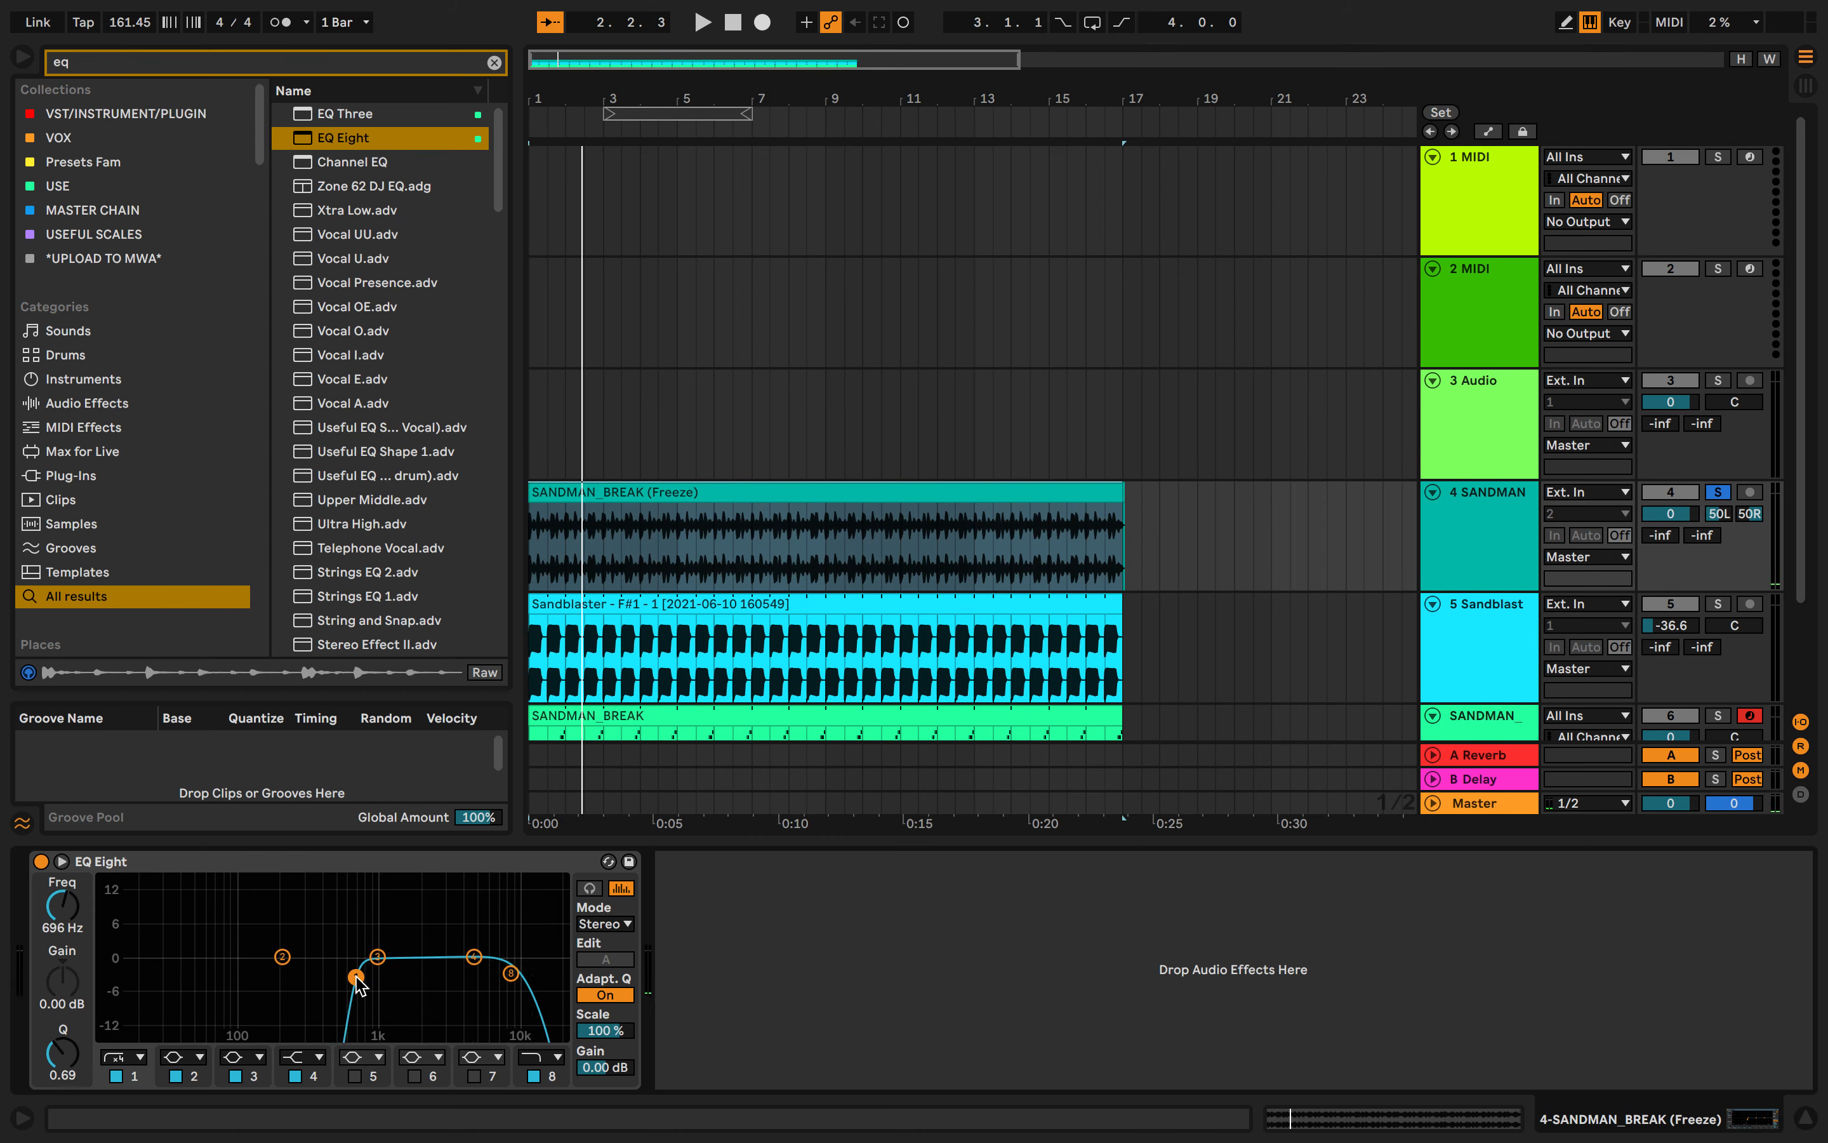
key("space")
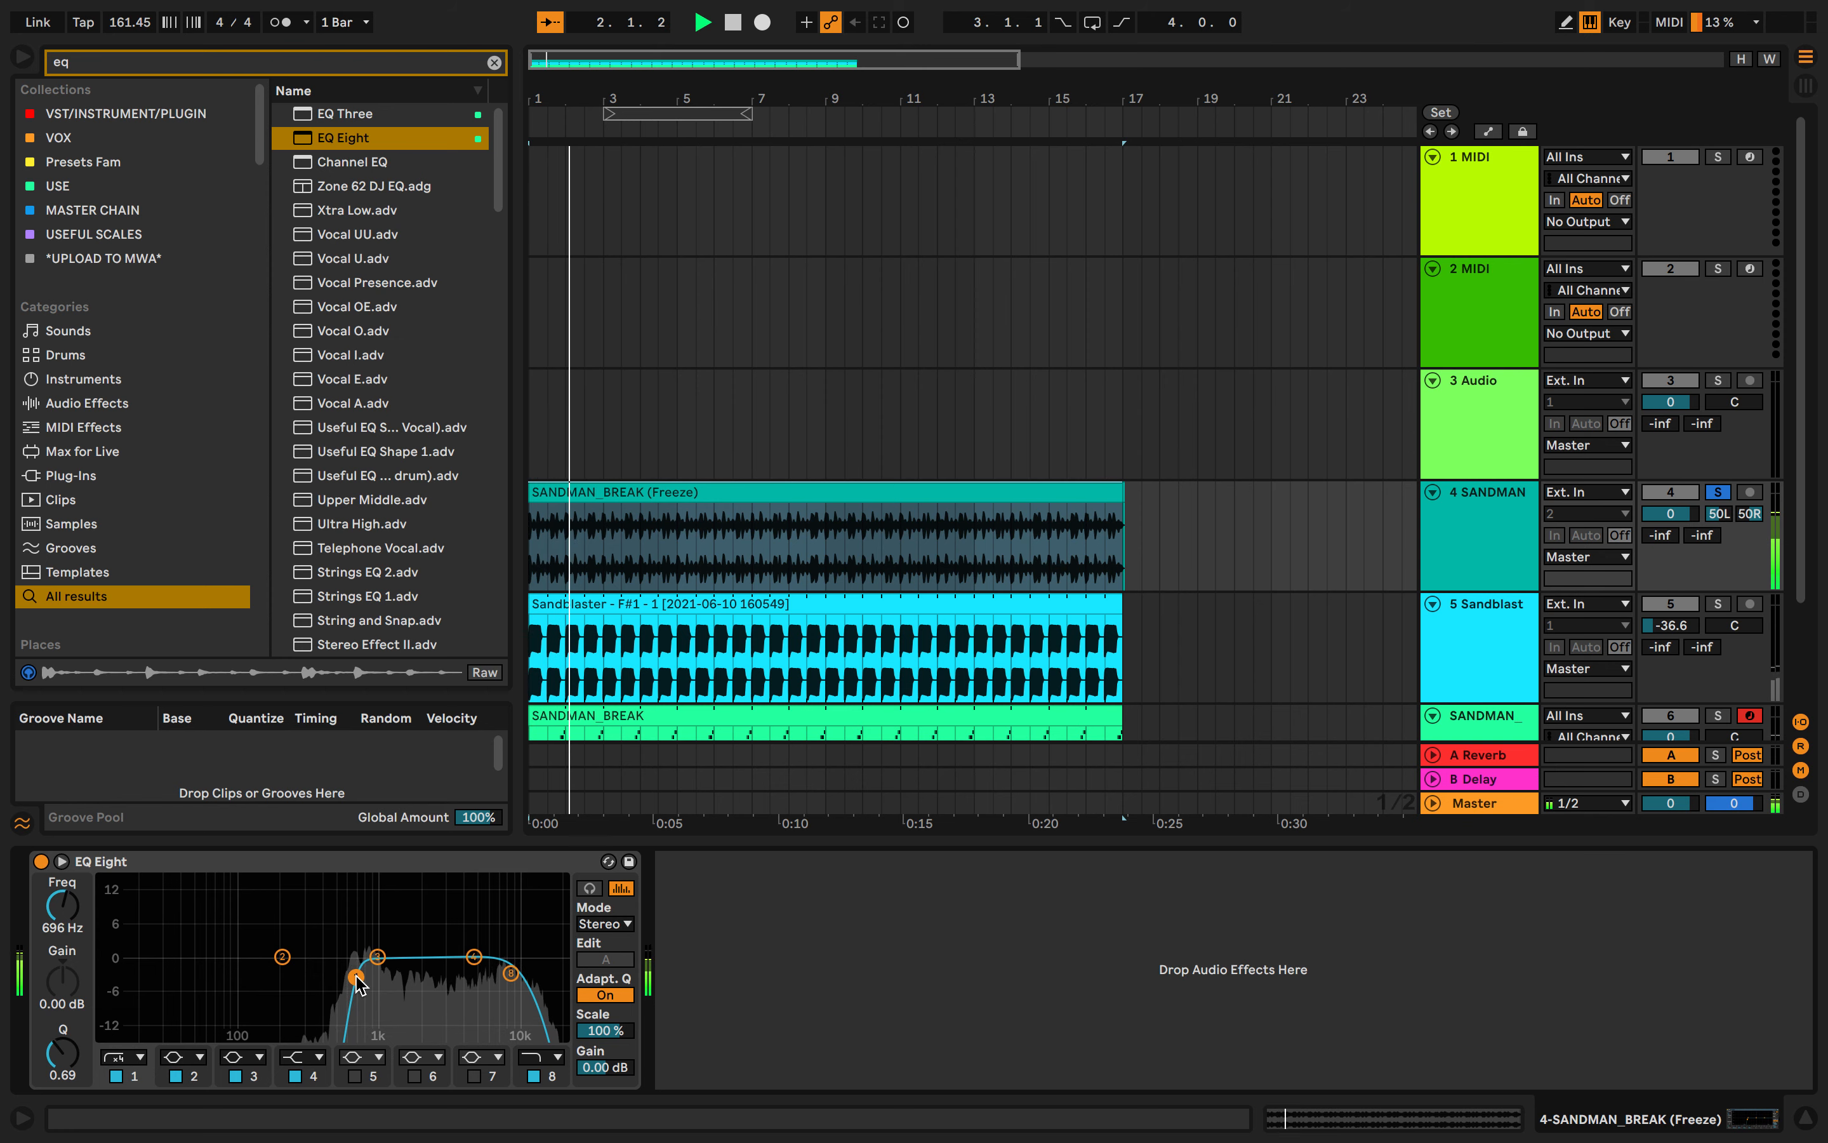
key("space")
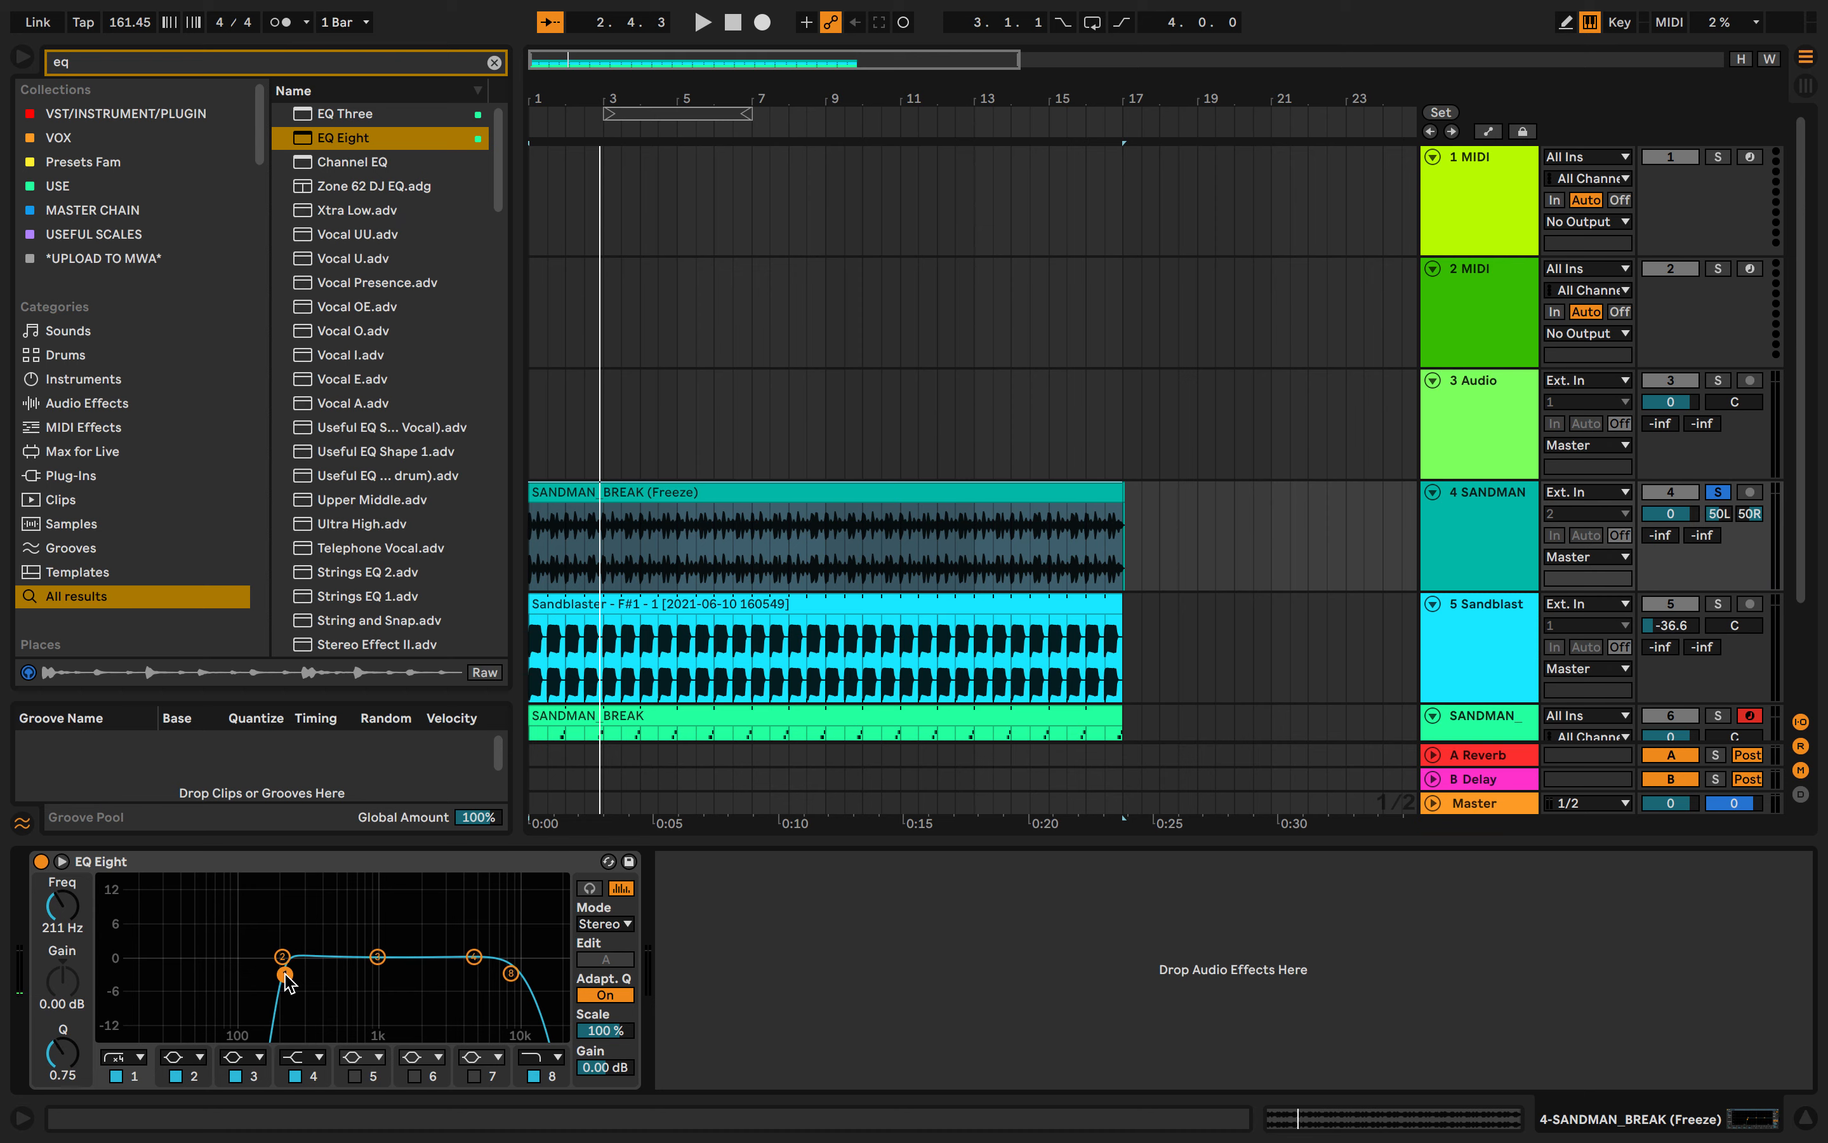
key("space")
- Set the low cut to about 76 Hz and pull the high cut down to about 408 Hz
left_click_drag(270, 980, 223, 972)
left_click_drag(510, 973, 324, 971)
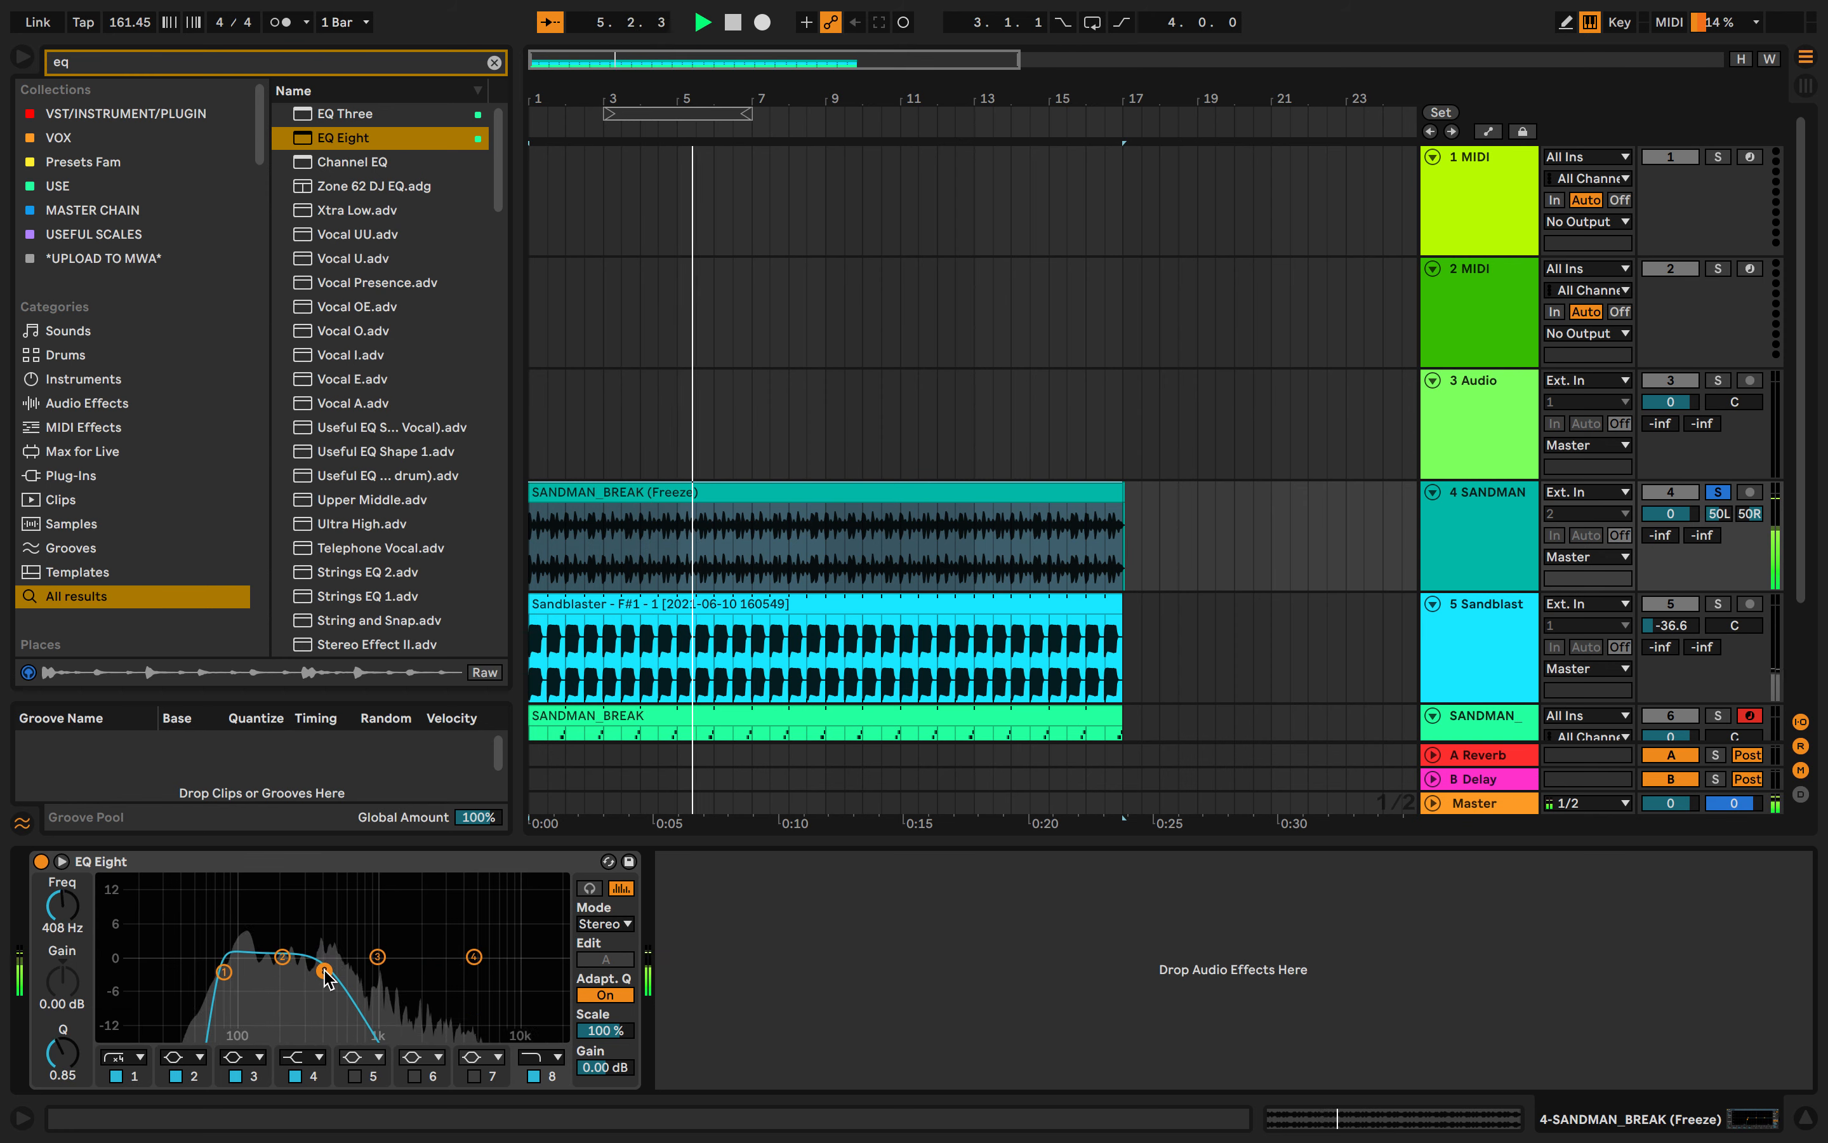
- Change the high-cut band's filter type to a steeper slope and audition it
left_click(541, 1058)
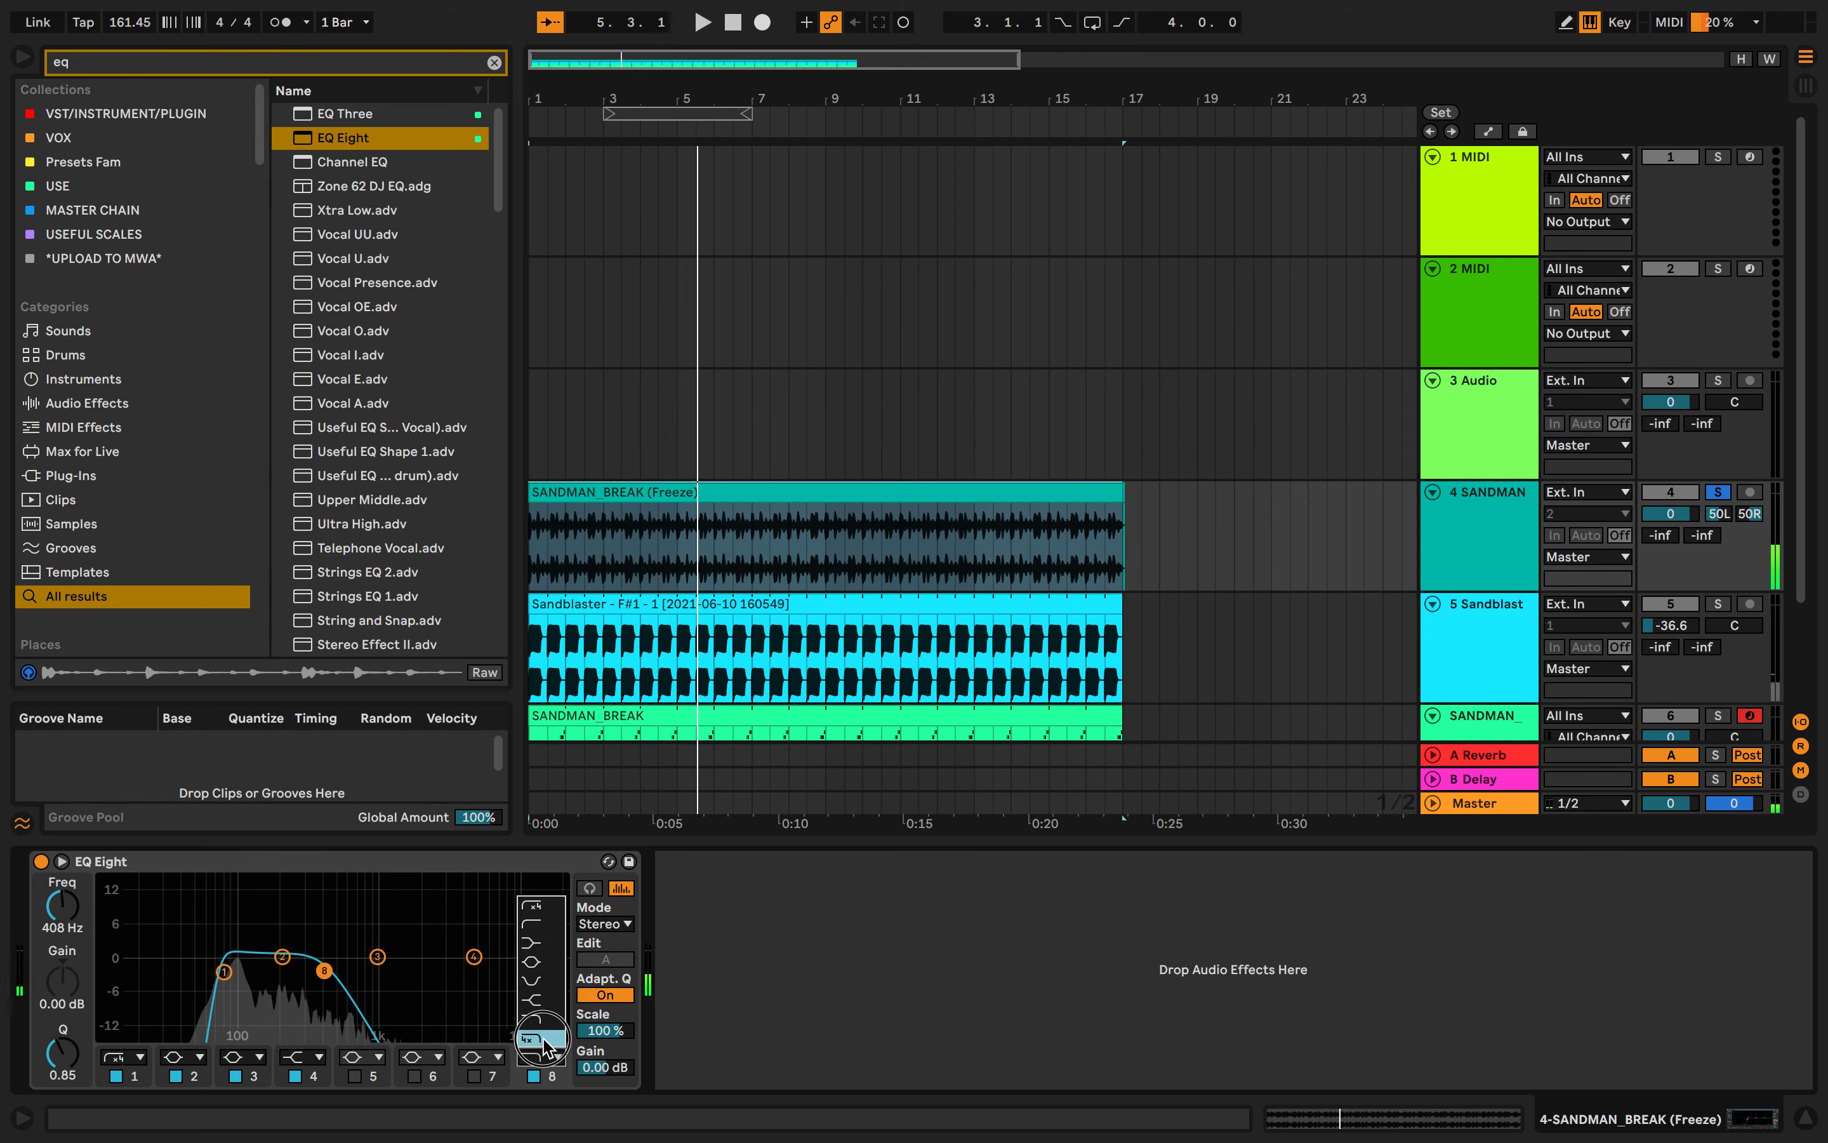
left_click(542, 1068)
key("space")
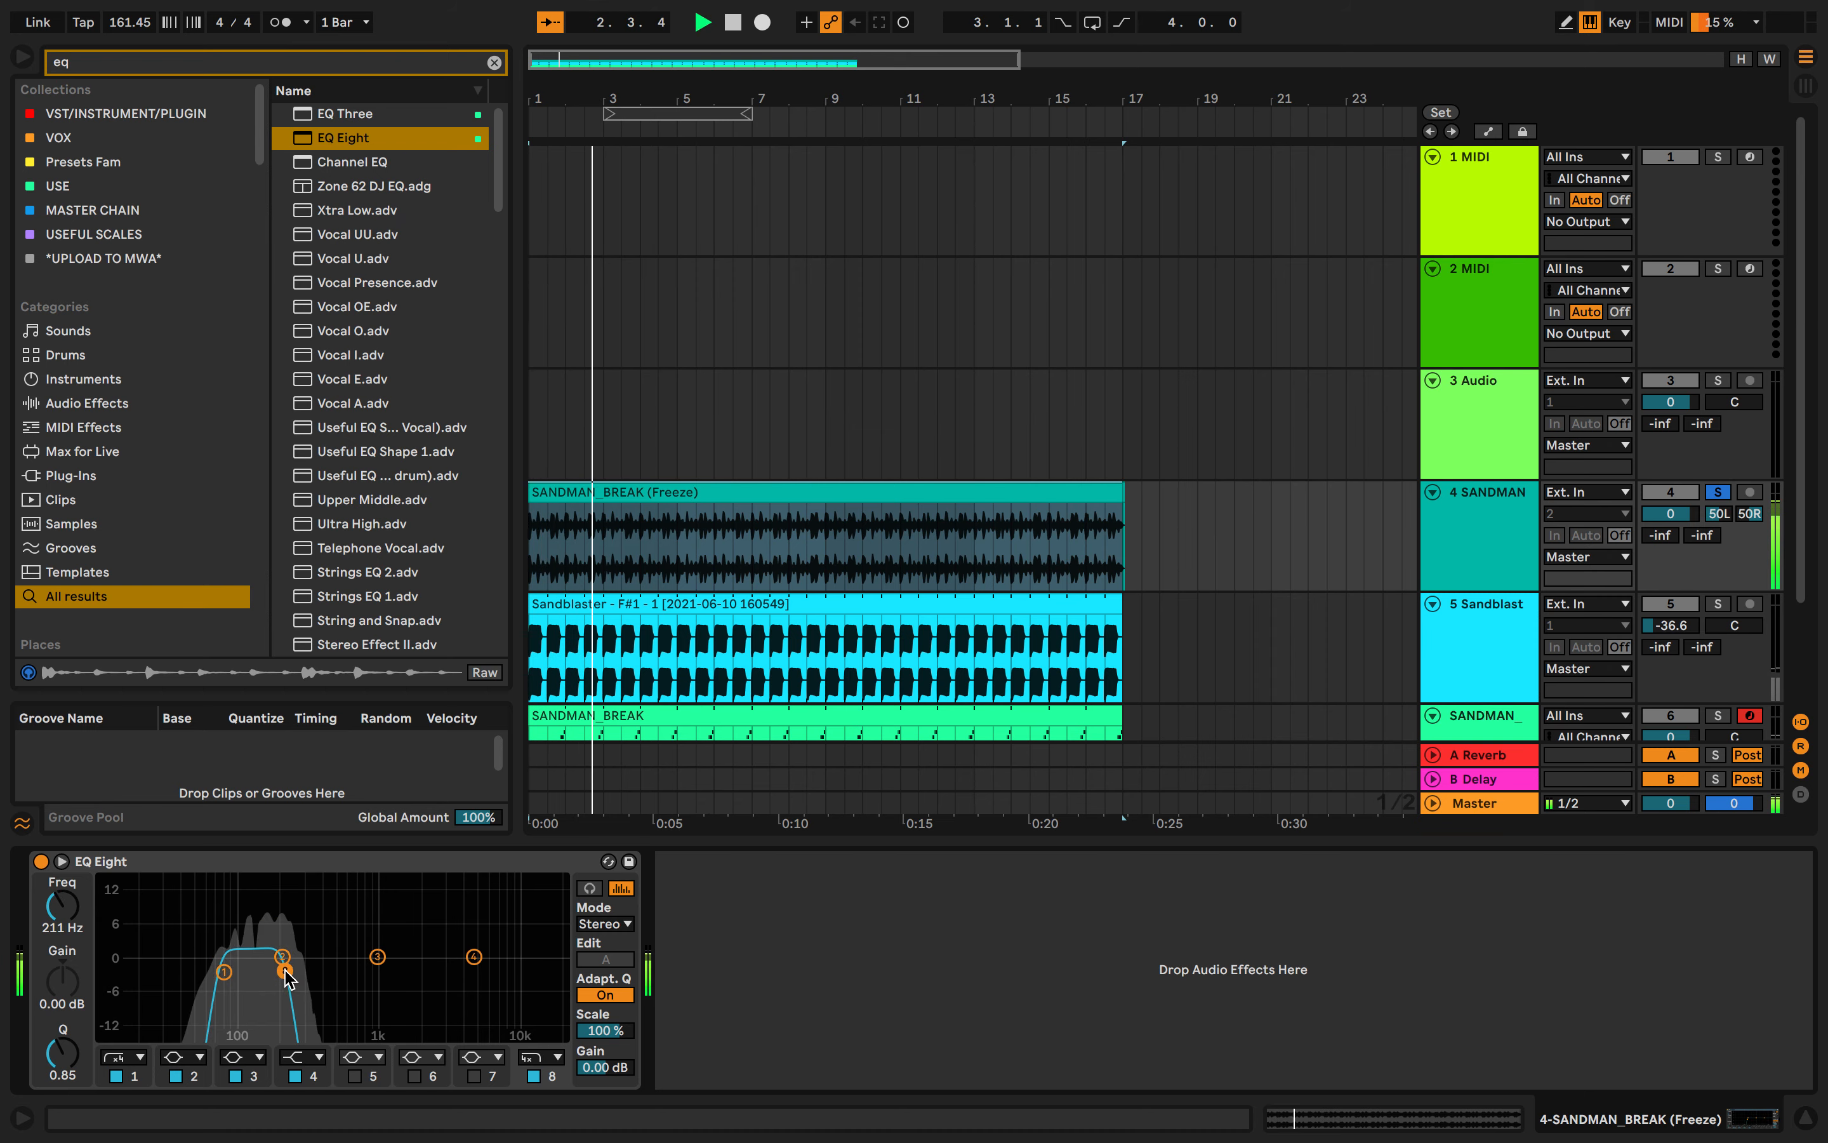
- Lower the high-cut frequency to about 303 Hz and reselect the frozen SANDMAN_BREAK track
left_click(116, 1076)
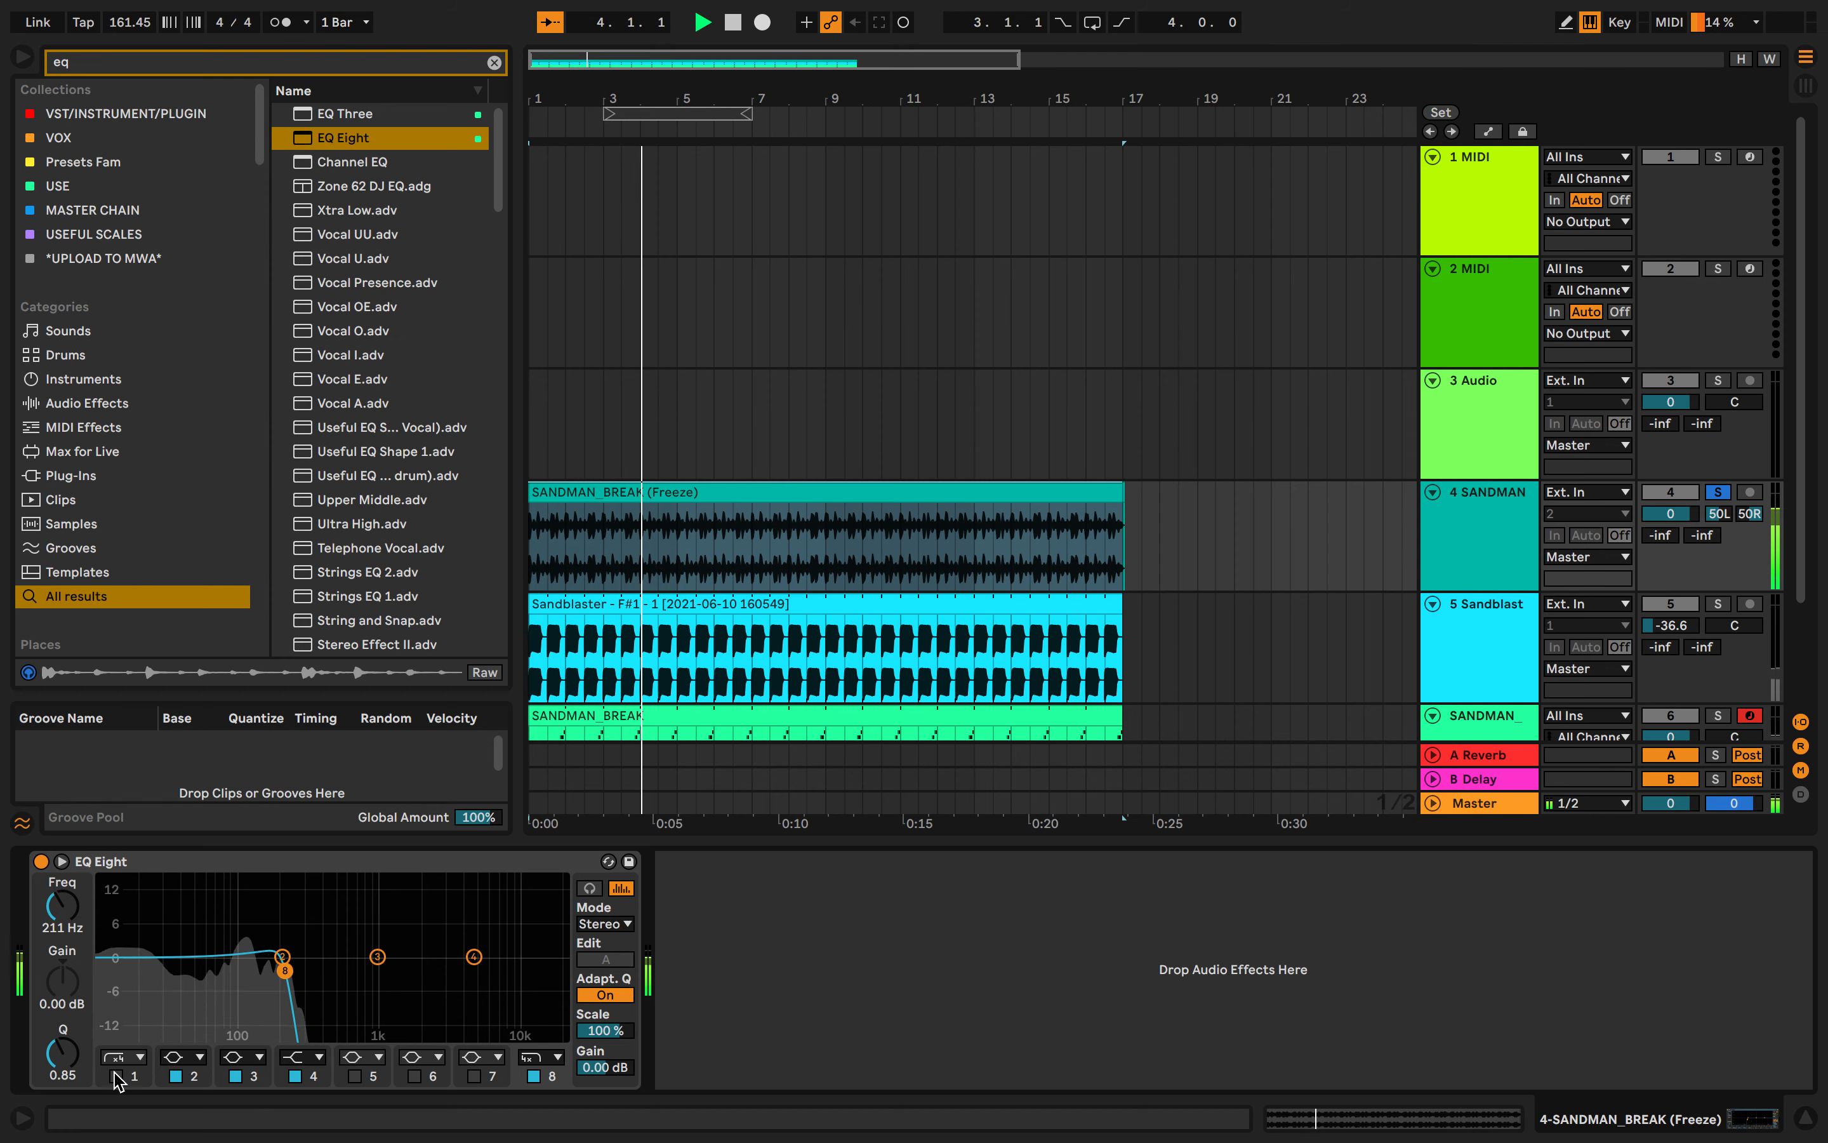
left_click(116, 1076)
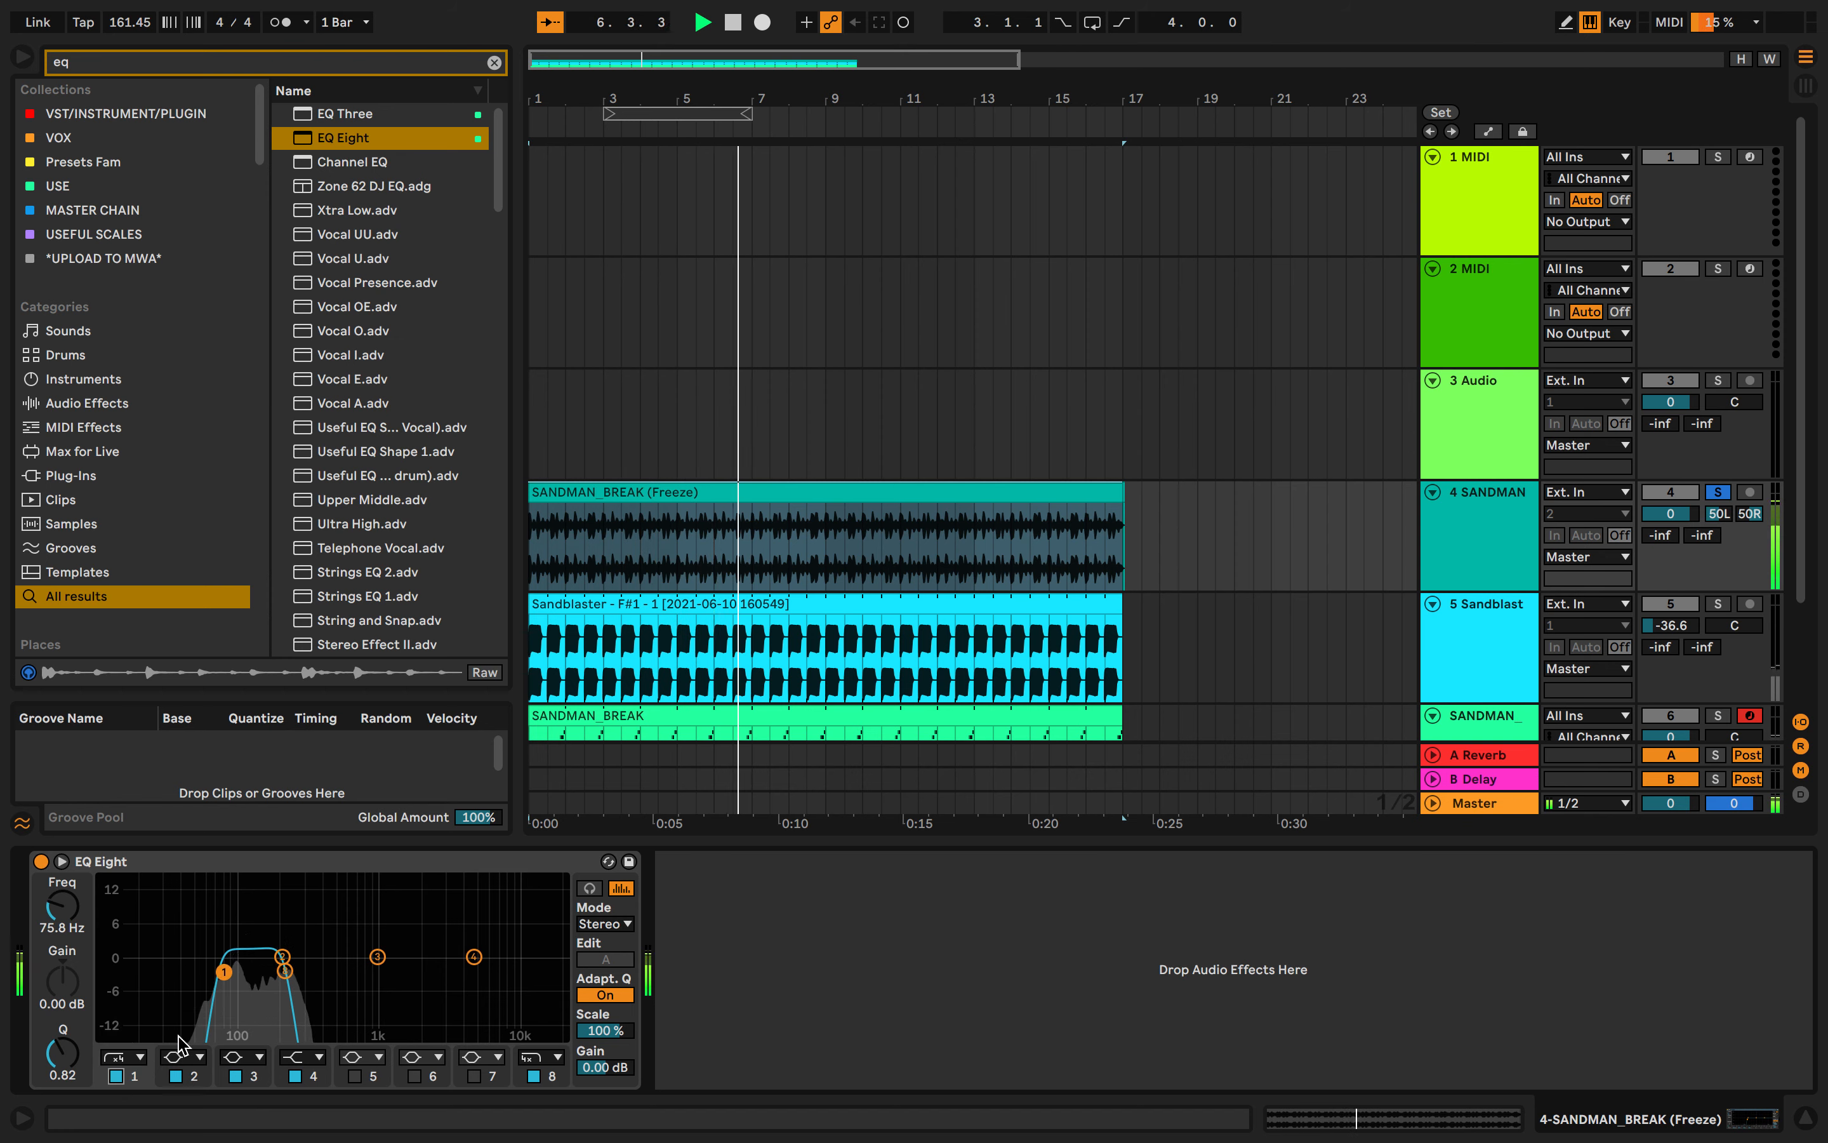
left_click_drag(334, 971, 306, 971)
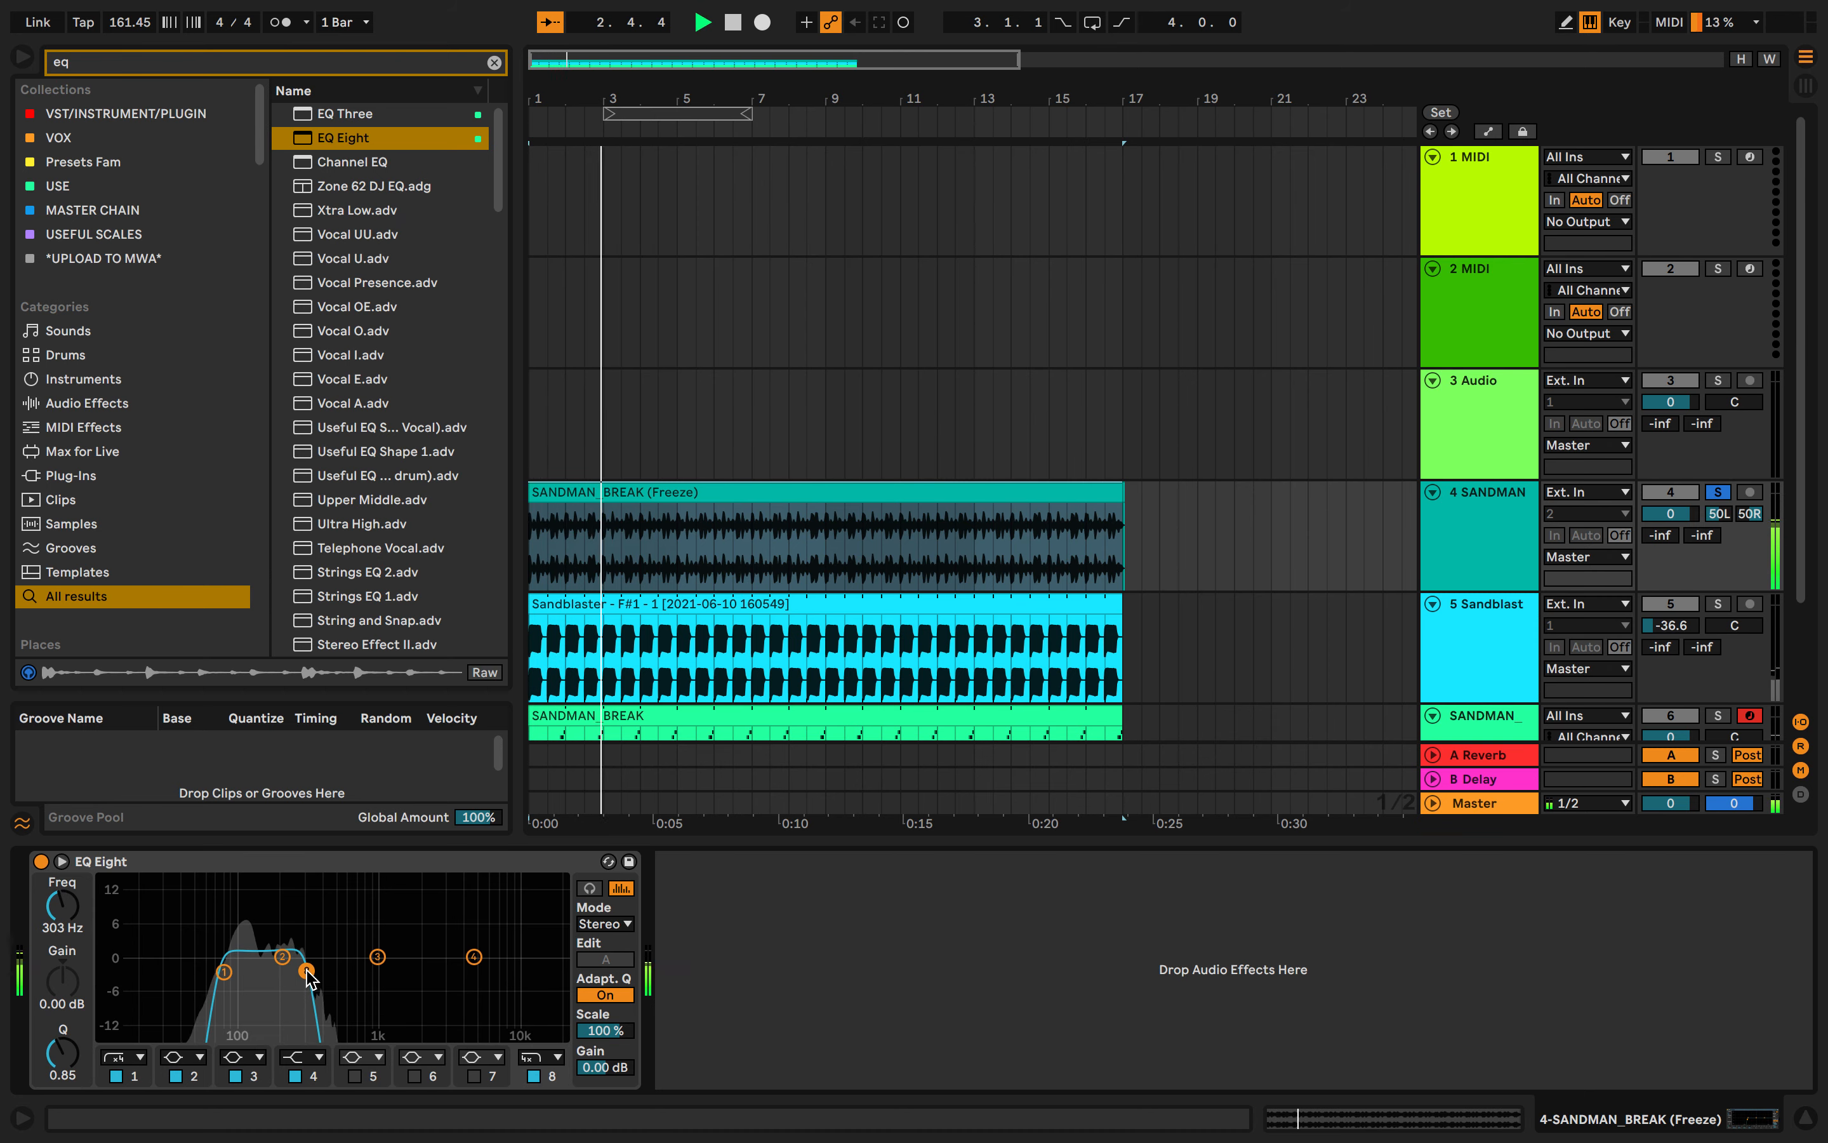
left_click(640, 457)
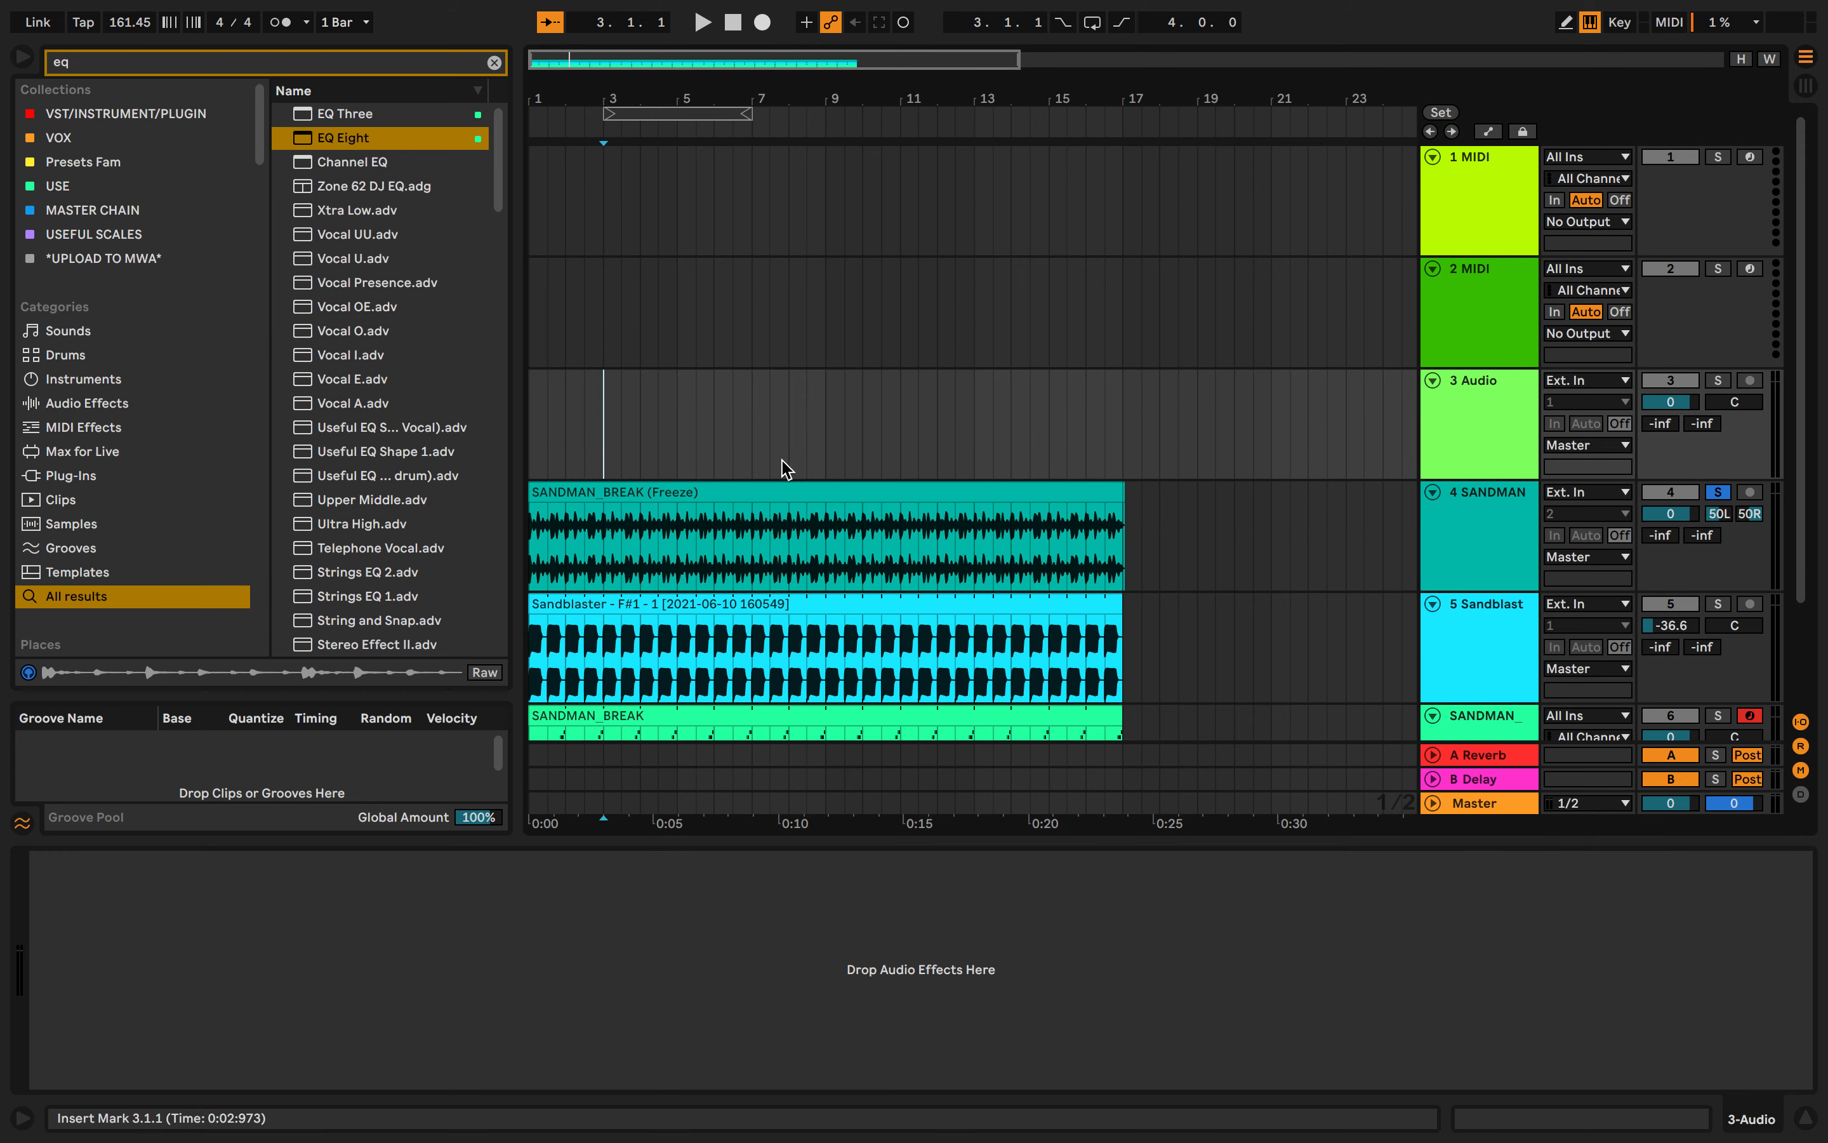
left_click(1460, 499)
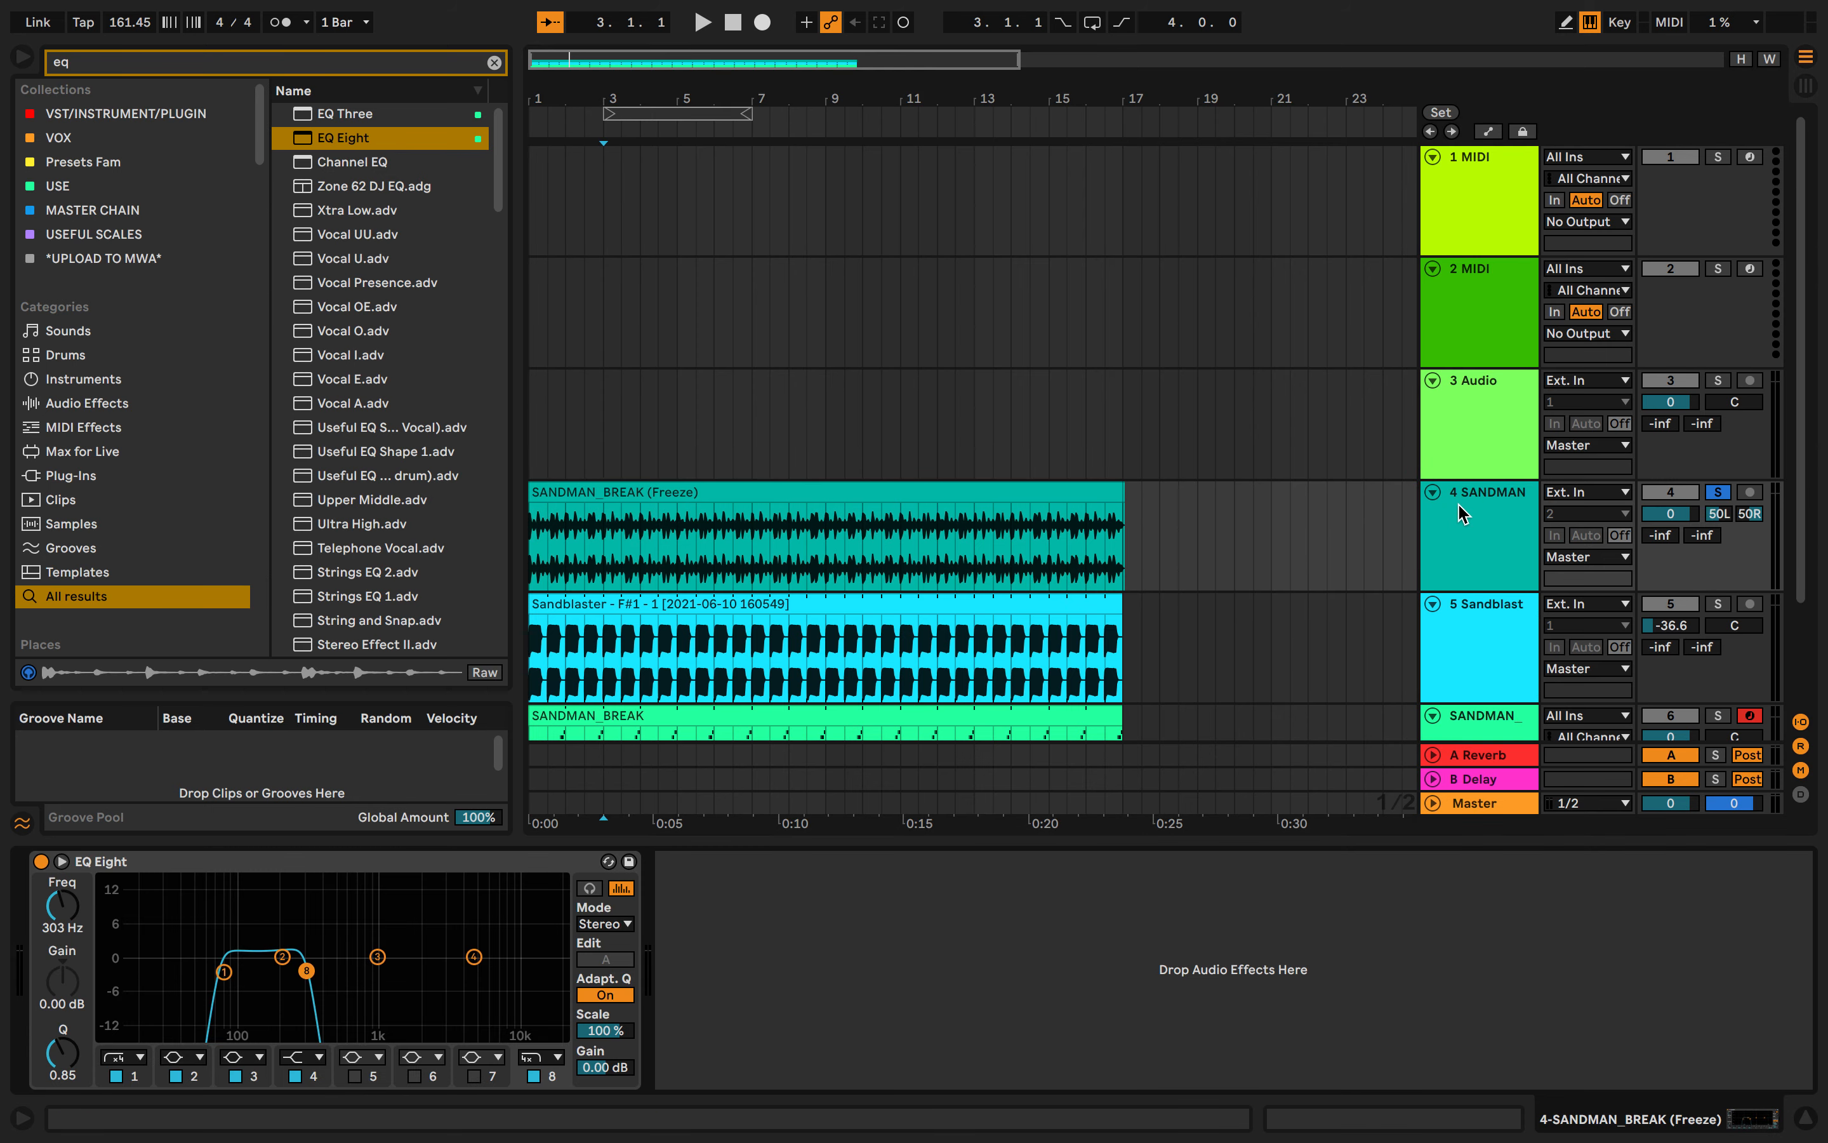